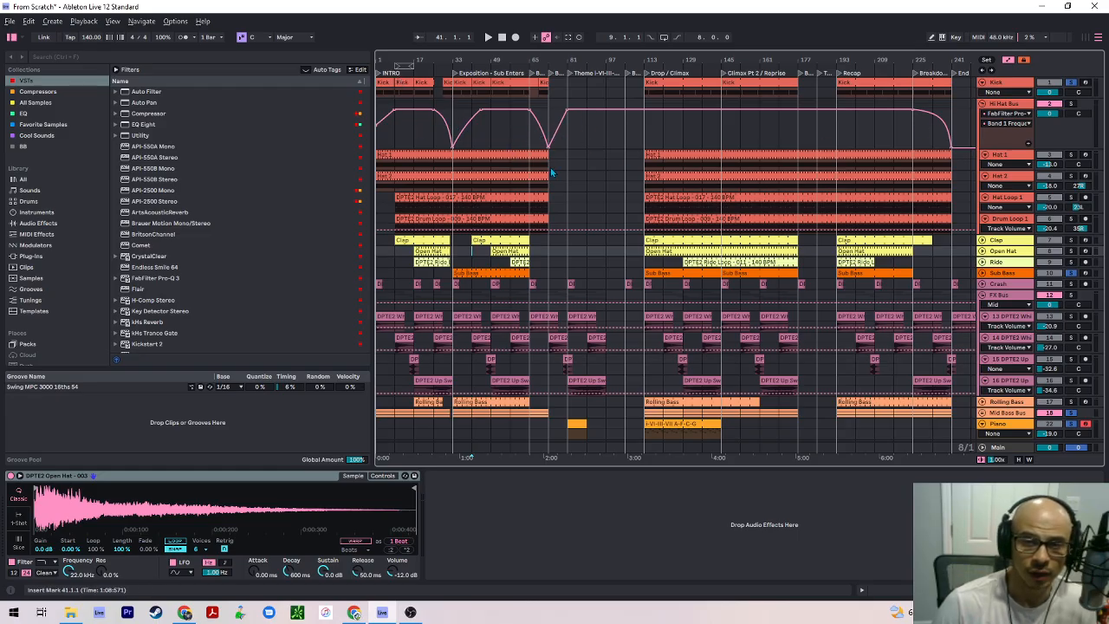
Collapse the Hi Hat Bus group and switch off the automation view in the arrangement
scroll(633, 342, down, 1)
scroll(634, 341, up, 1)
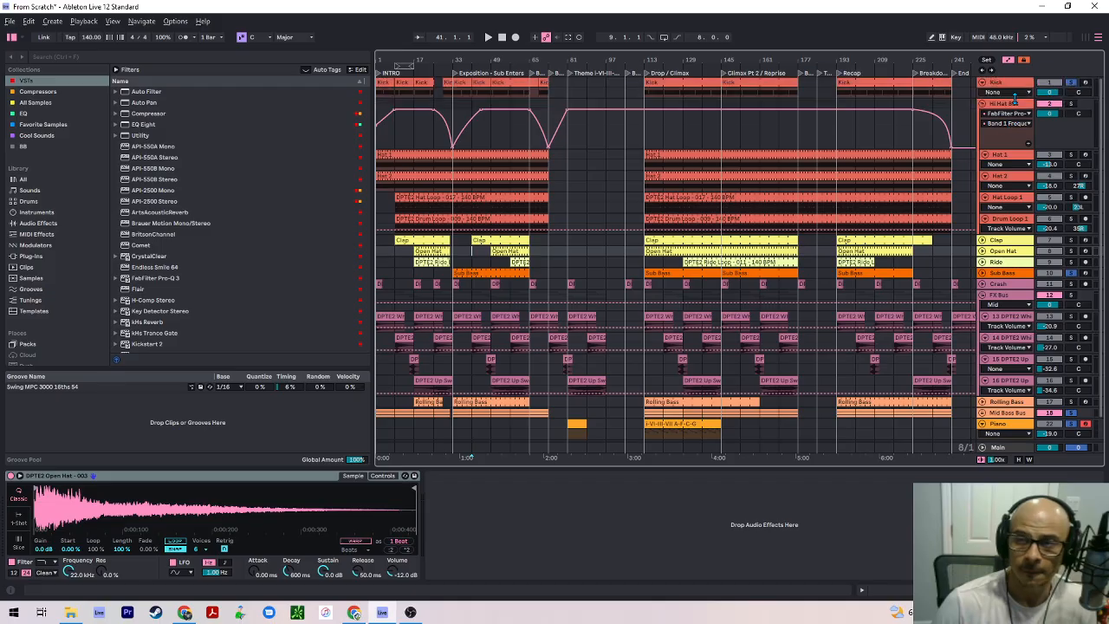
click(982, 103)
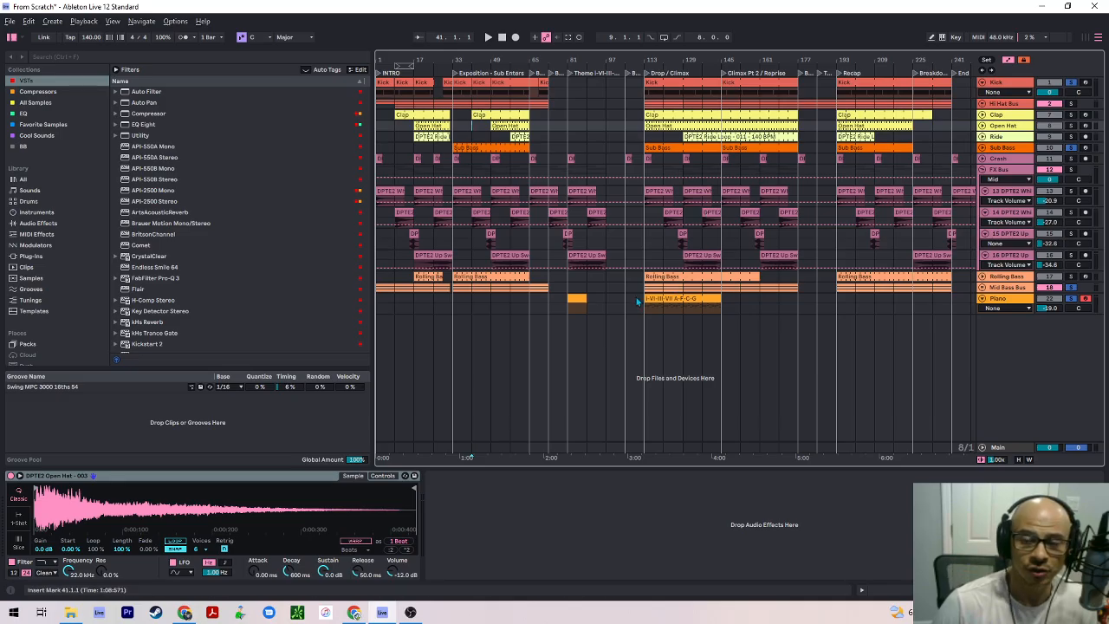
click(568, 128)
key(a)
key(a)
key(a)
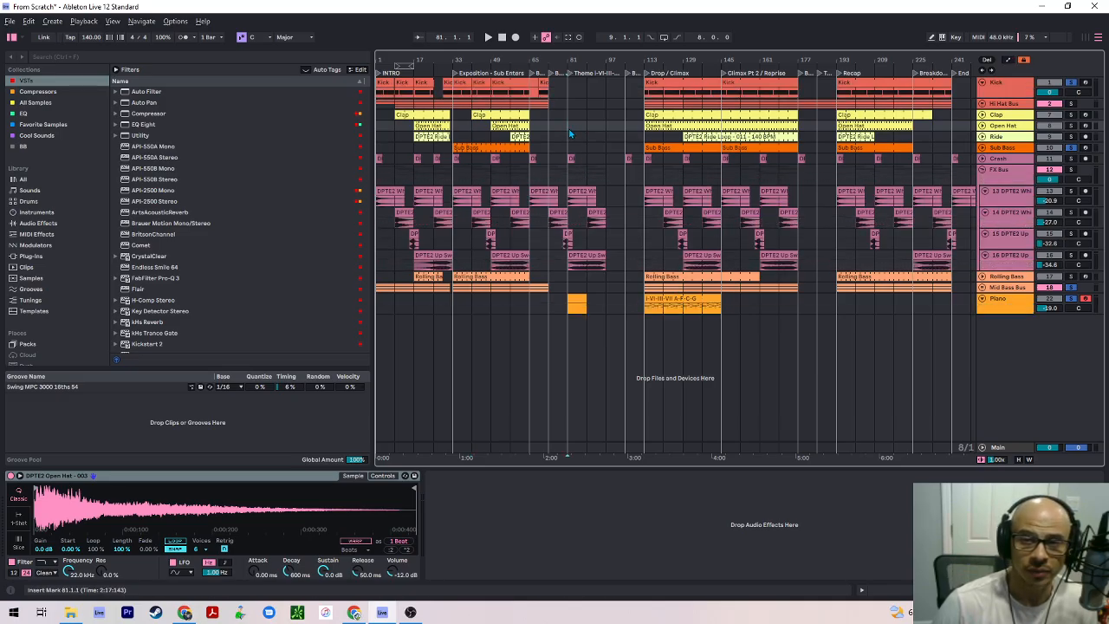
Open the Piano chord clip at the Drop / Climax section and transpose all its notes down one octave
click(669, 299)
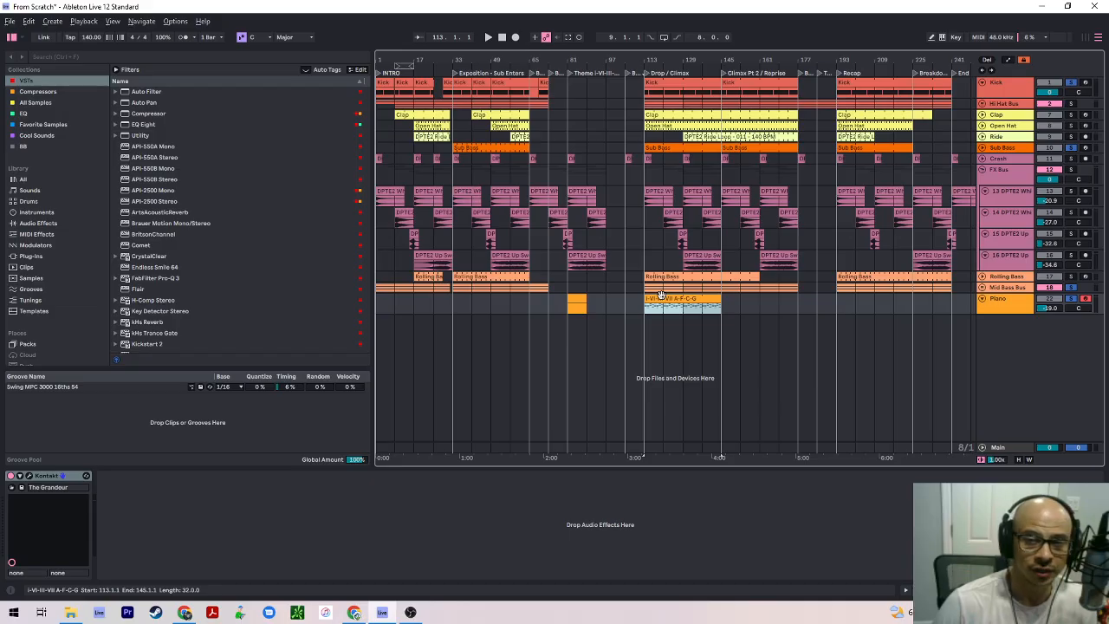
double_click(661, 299)
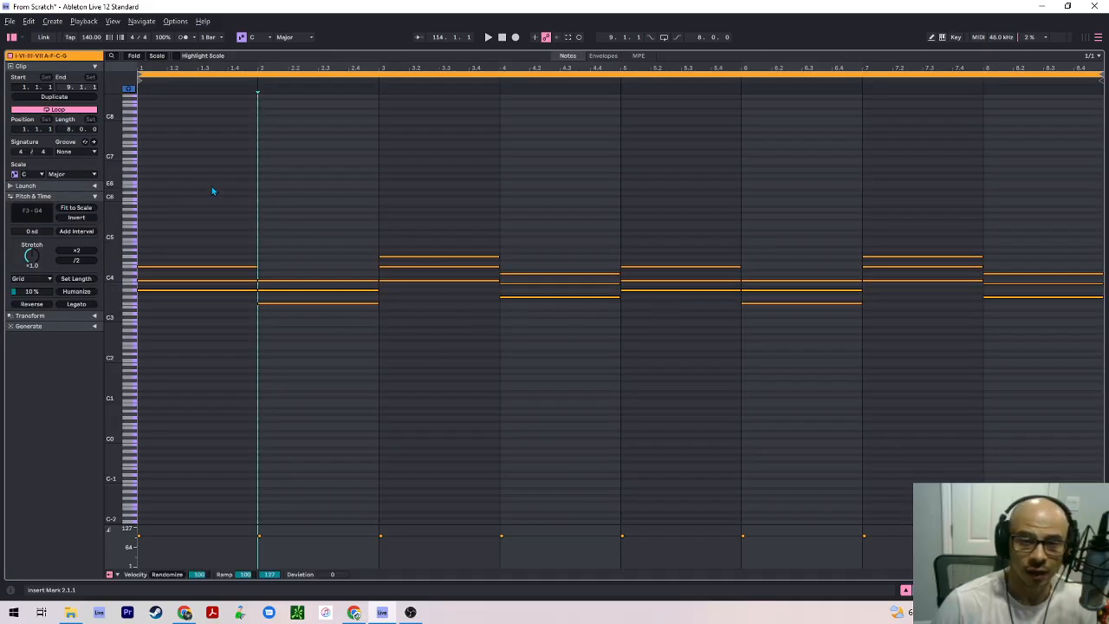
key(ctrl+a)
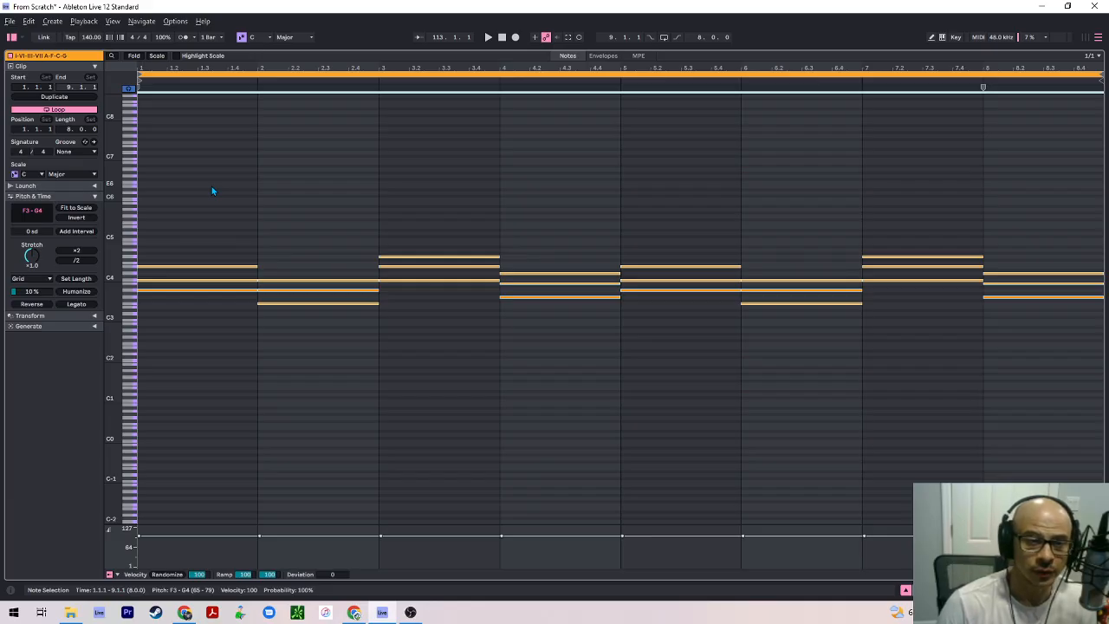
key(shift+Down)
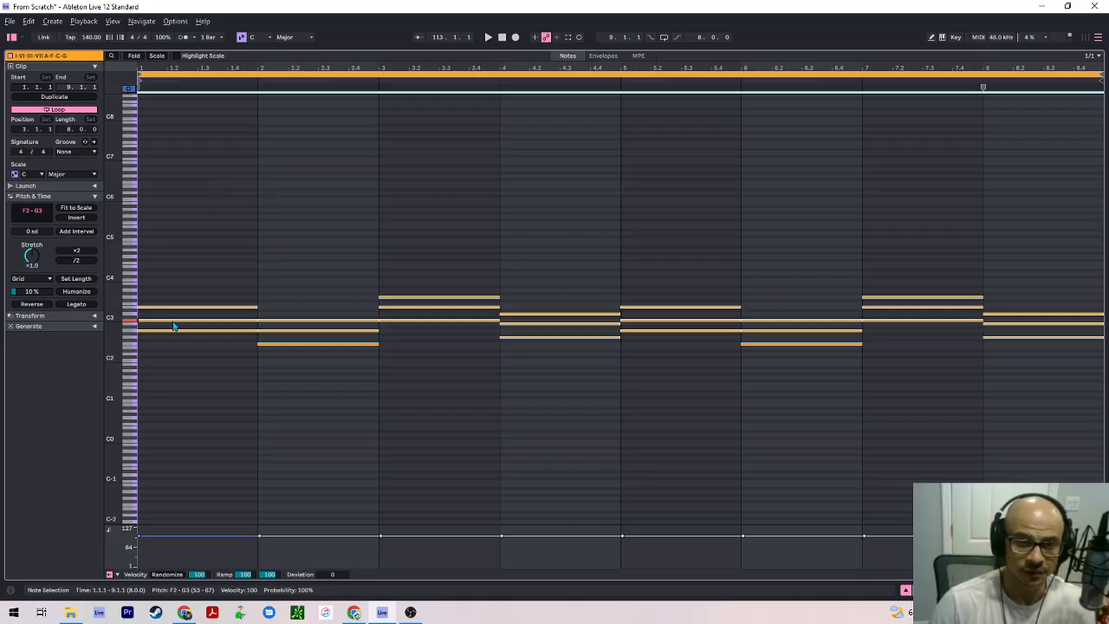
Play the transposed chord clip with the Piano track soloed, and return to its note editor
key(space)
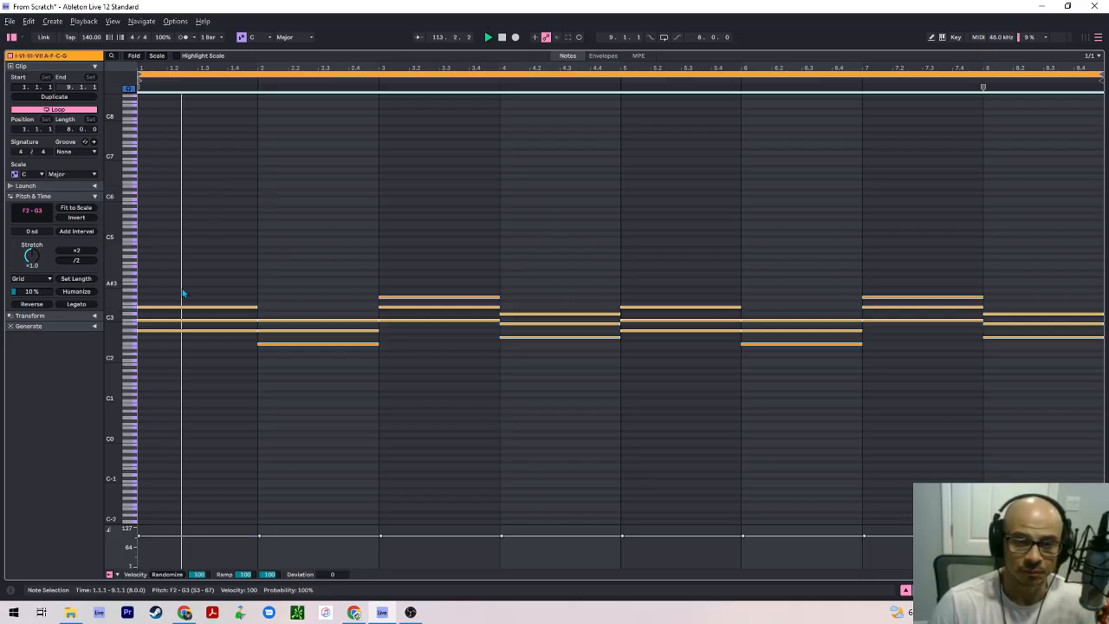
key(shift+Tab)
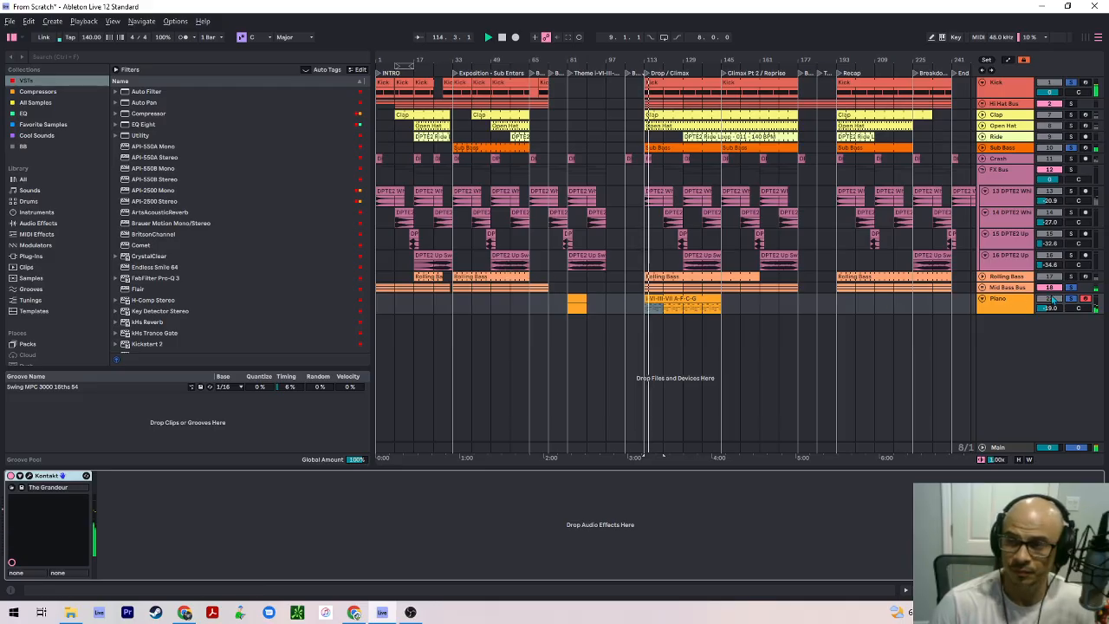
click(1071, 298)
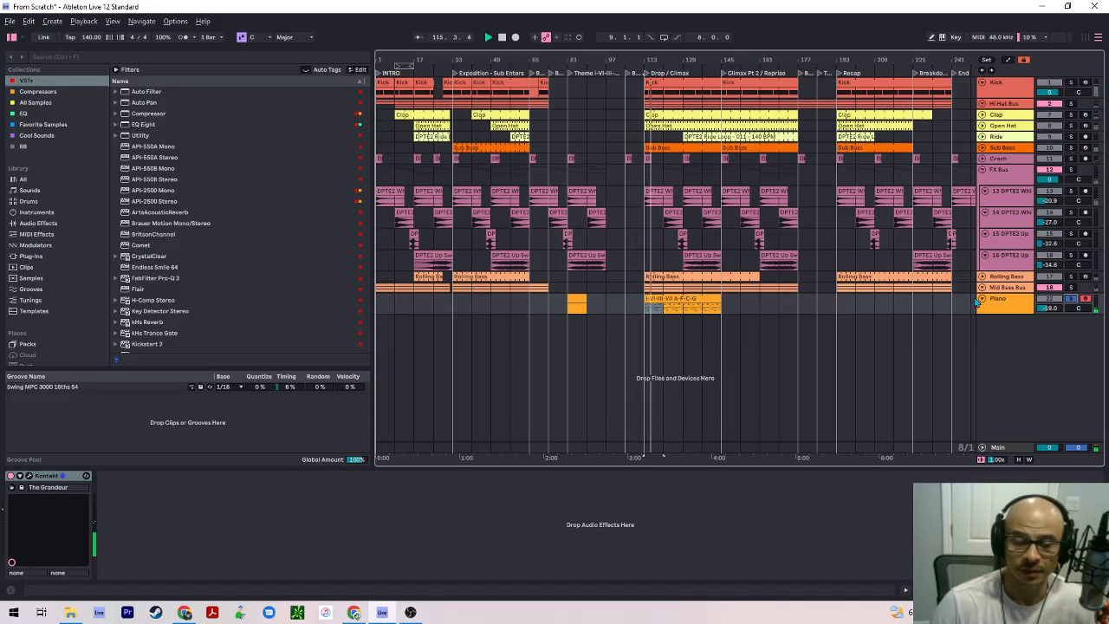
click(681, 301)
key(shift+Tab)
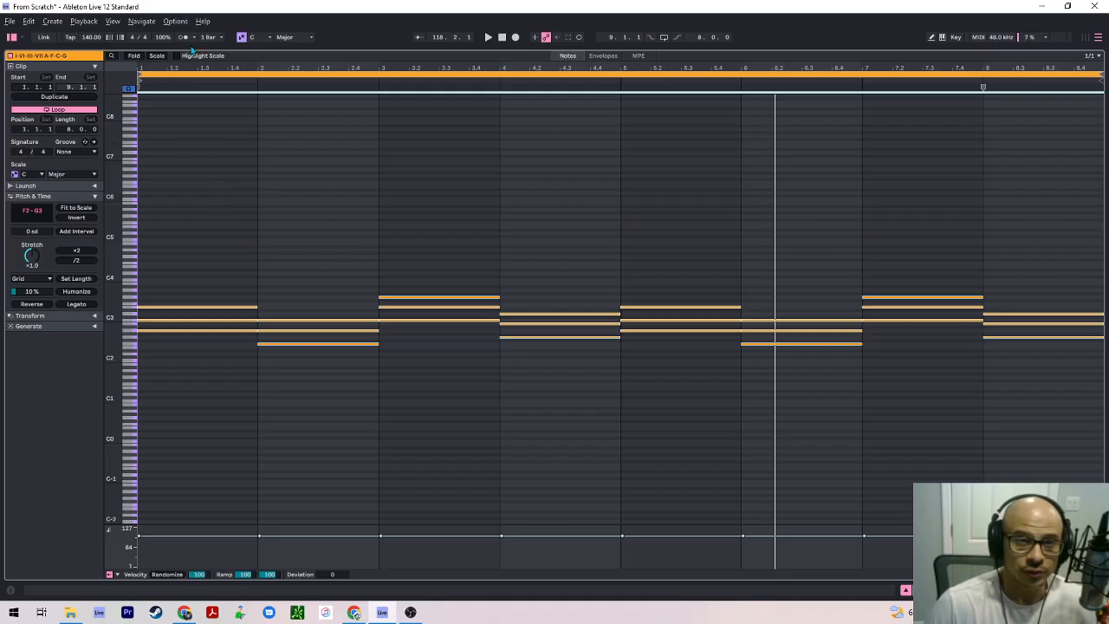
Turn off scale mode and look over the chords in the clip's first four bars
click(242, 37)
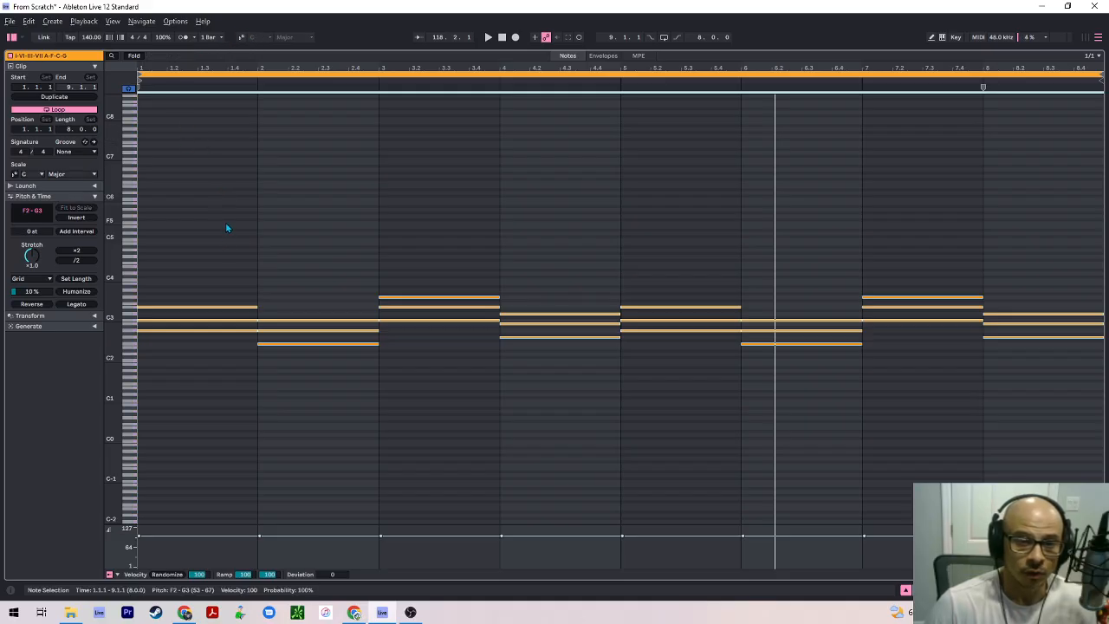
key(space)
drag(226, 224, 174, 342)
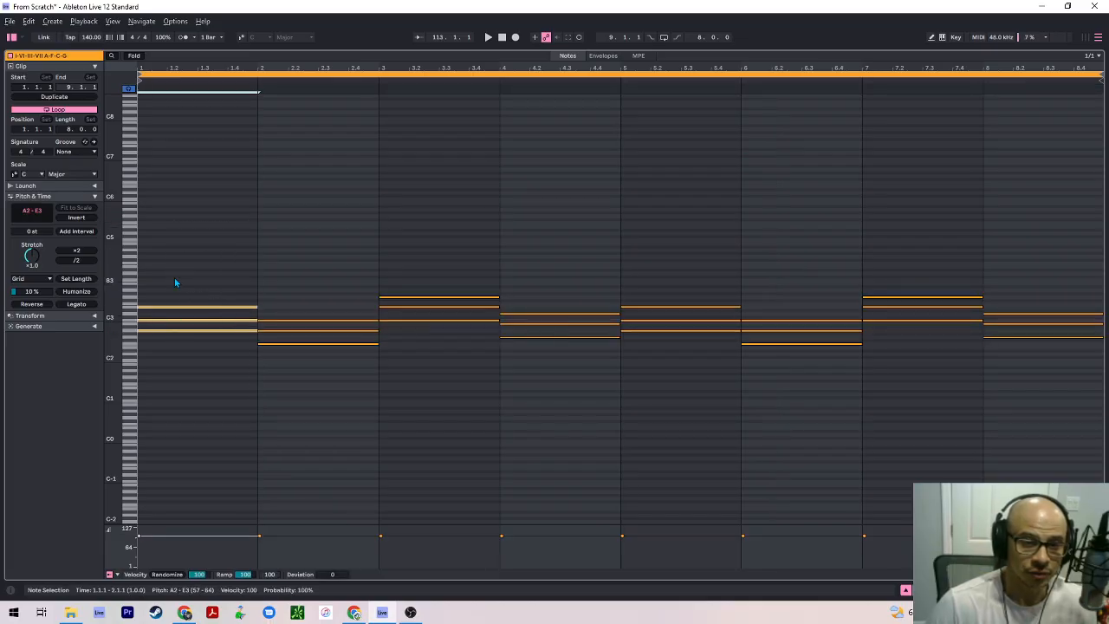
click(299, 254)
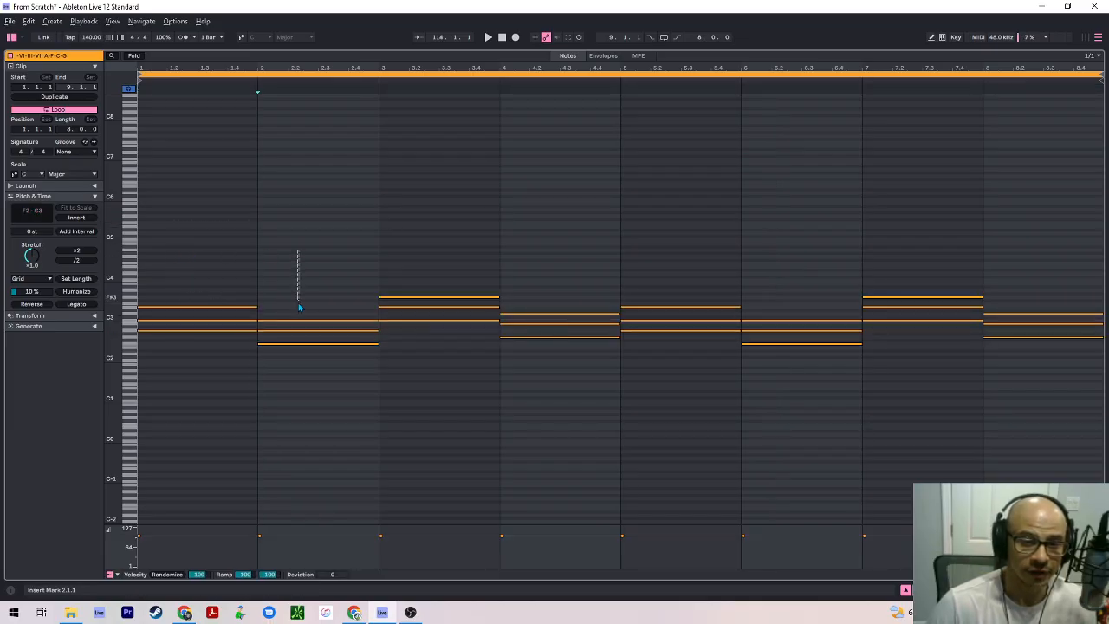
mouse_move(298, 303)
mouse_down()
mouse_move(300, 324)
mouse_move(314, 290)
mouse_up()
drag(425, 205, 434, 290)
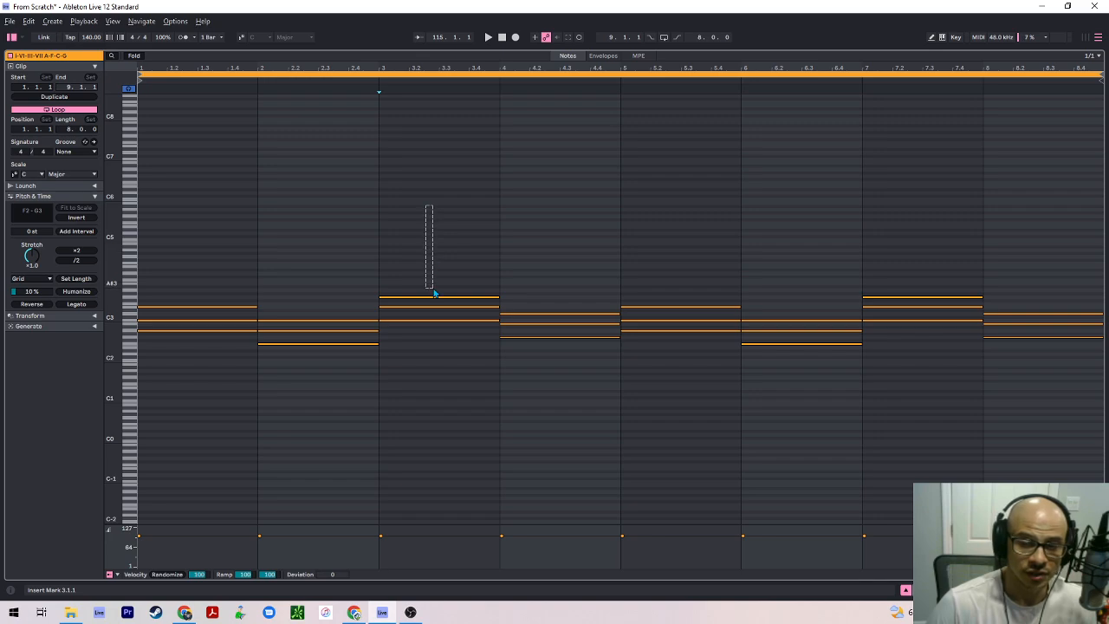
drag(534, 230, 532, 315)
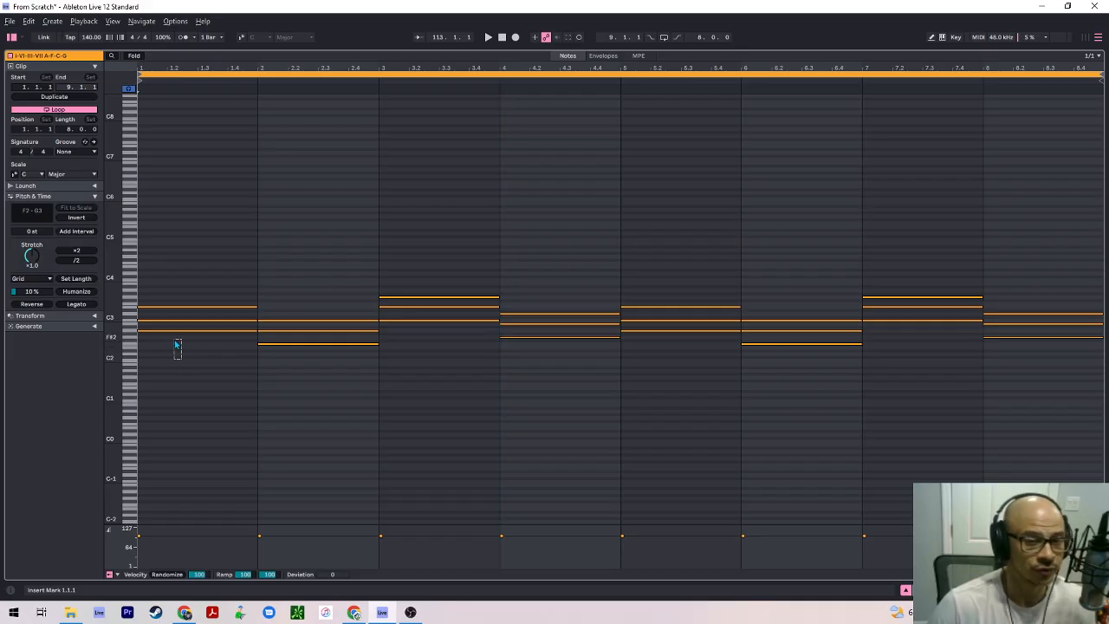
key(Home)
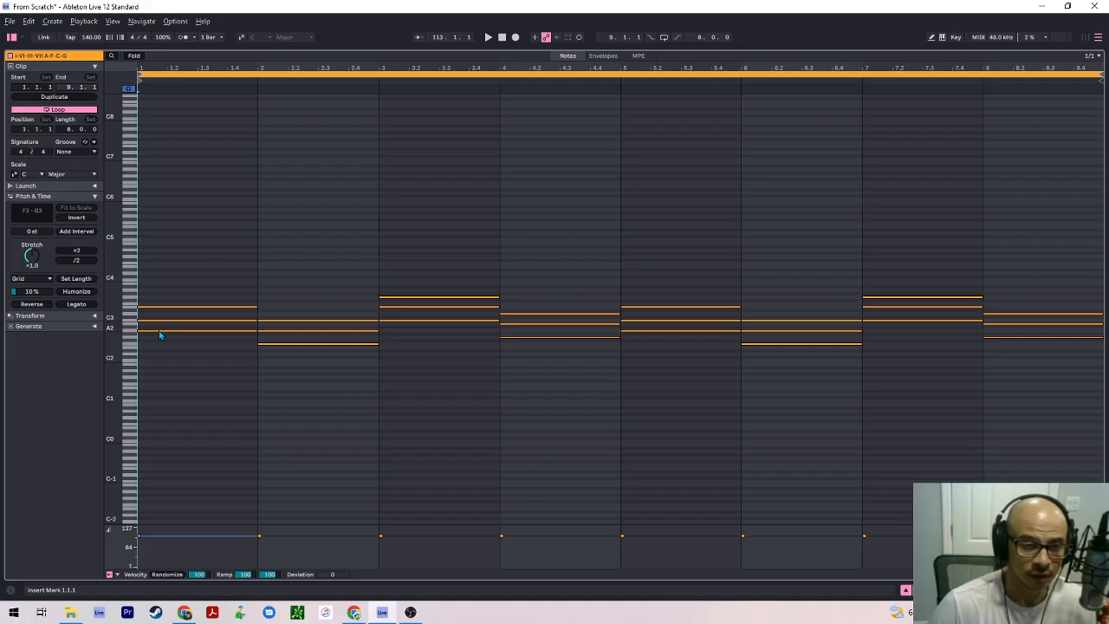
In bar 1, lower the A2 root note by an octave to A1 and add a one-bar E2 note above it
scroll(192, 338, up, 3)
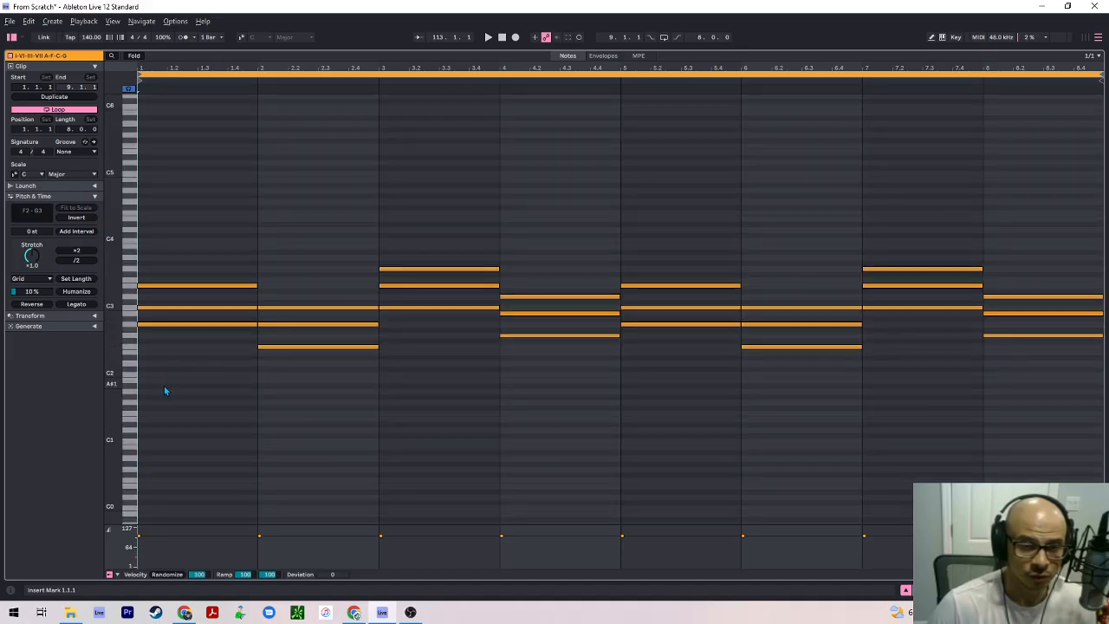
click(159, 325)
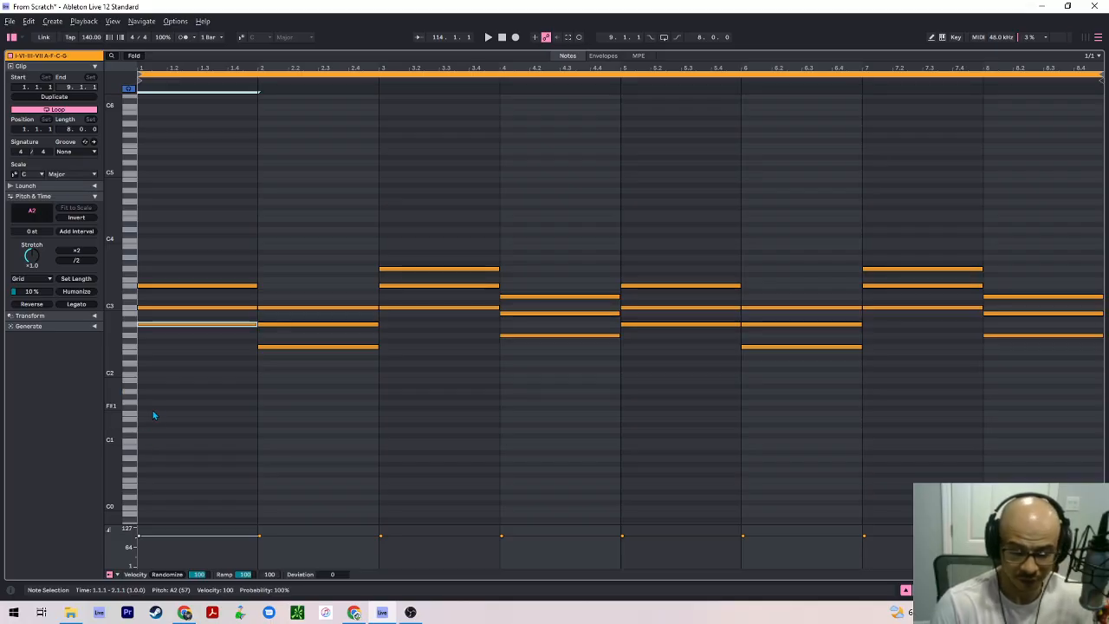
key(shift+Down)
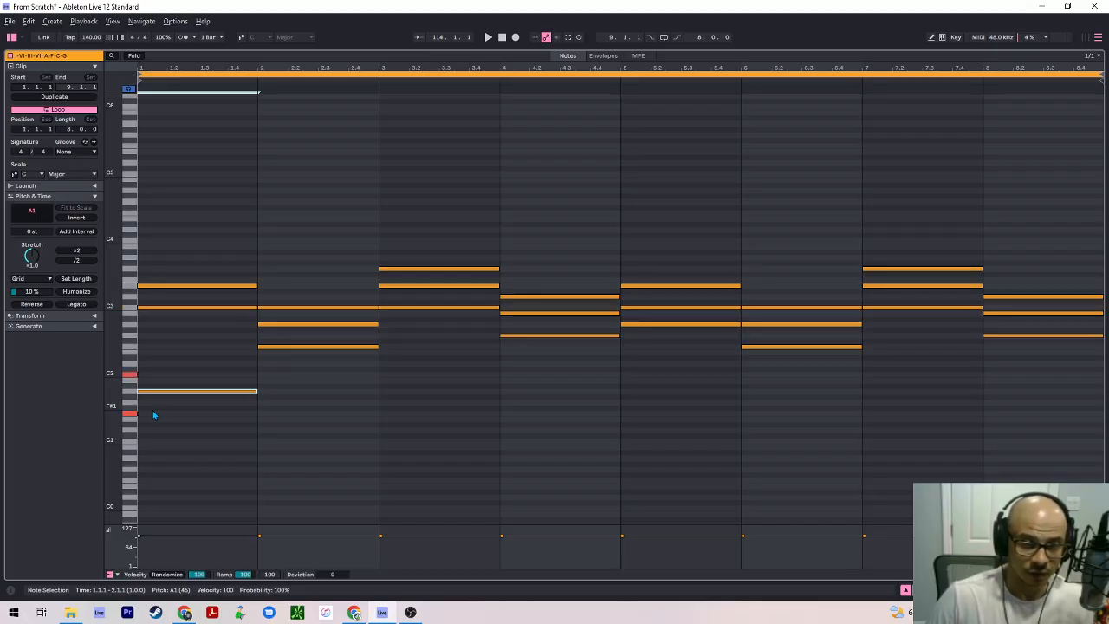
double_click(153, 357)
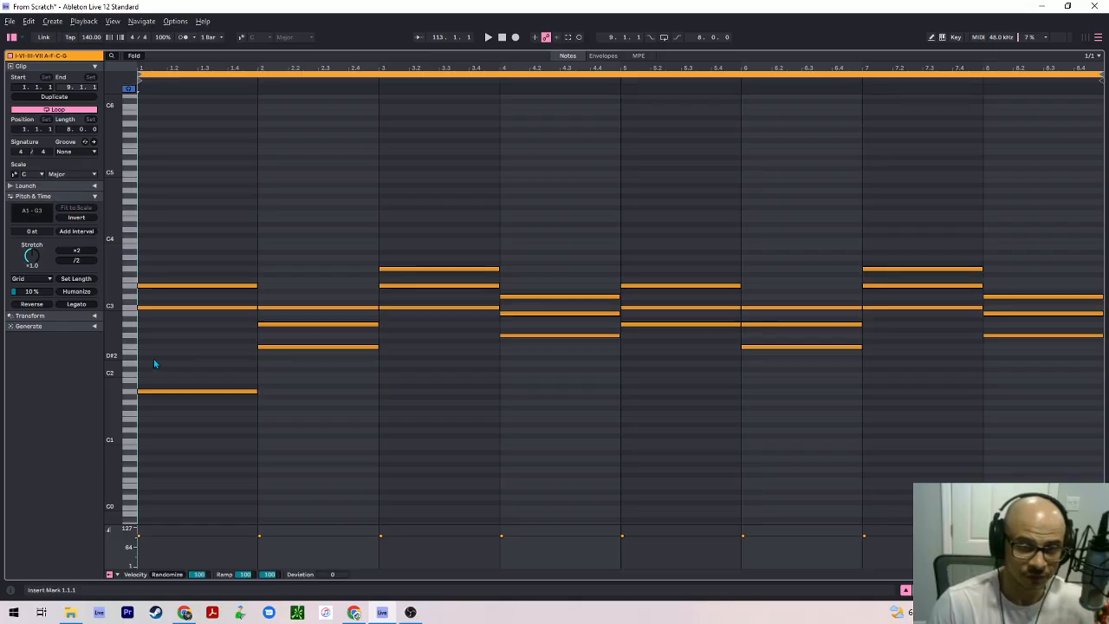
key(Up)
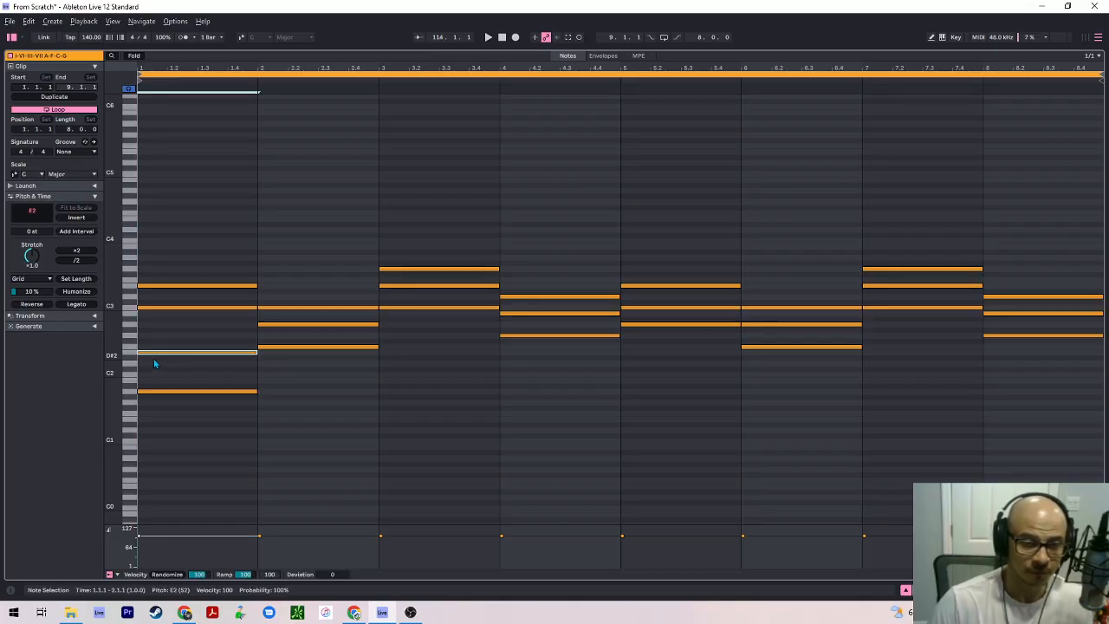
Check the upper C3 and E3 notes of the bar 1 chord and audition the chord
drag(153, 257, 181, 319)
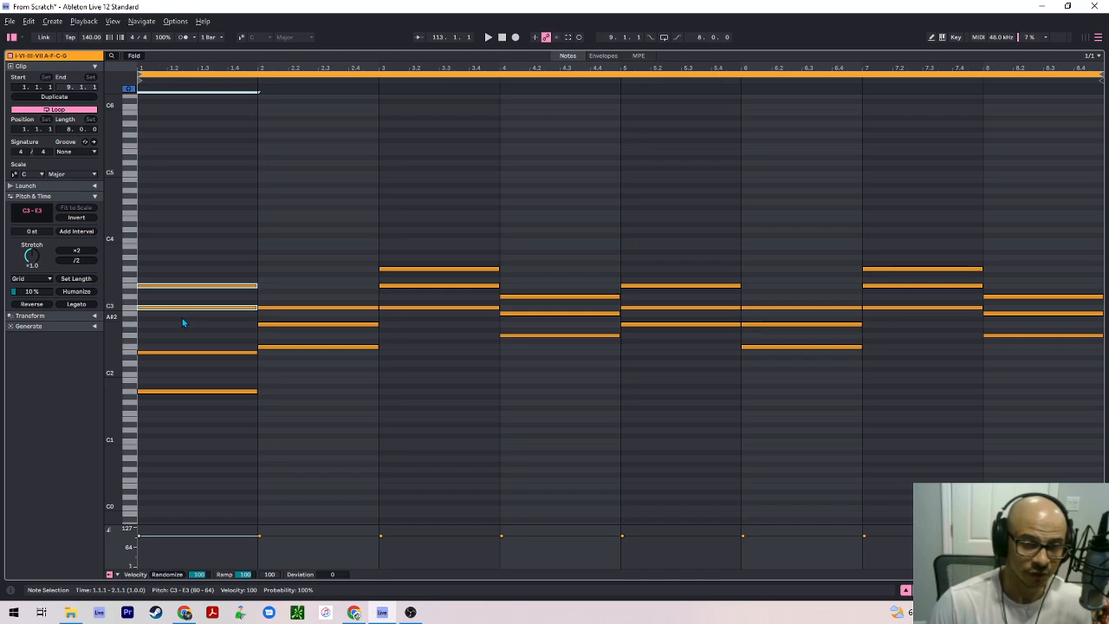
click(130, 286)
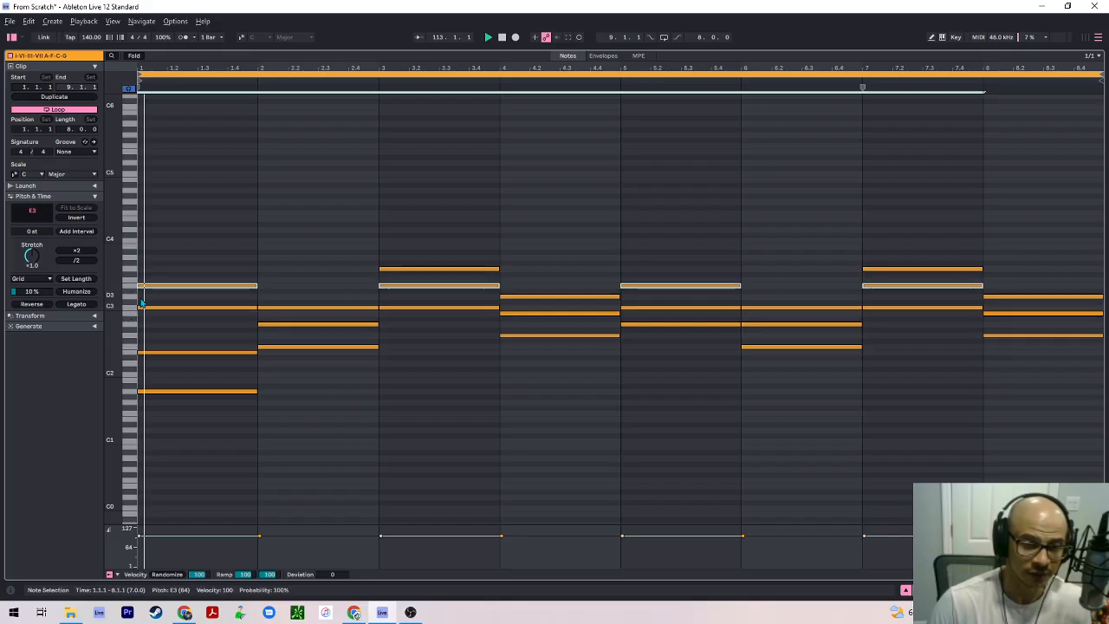
key(space)
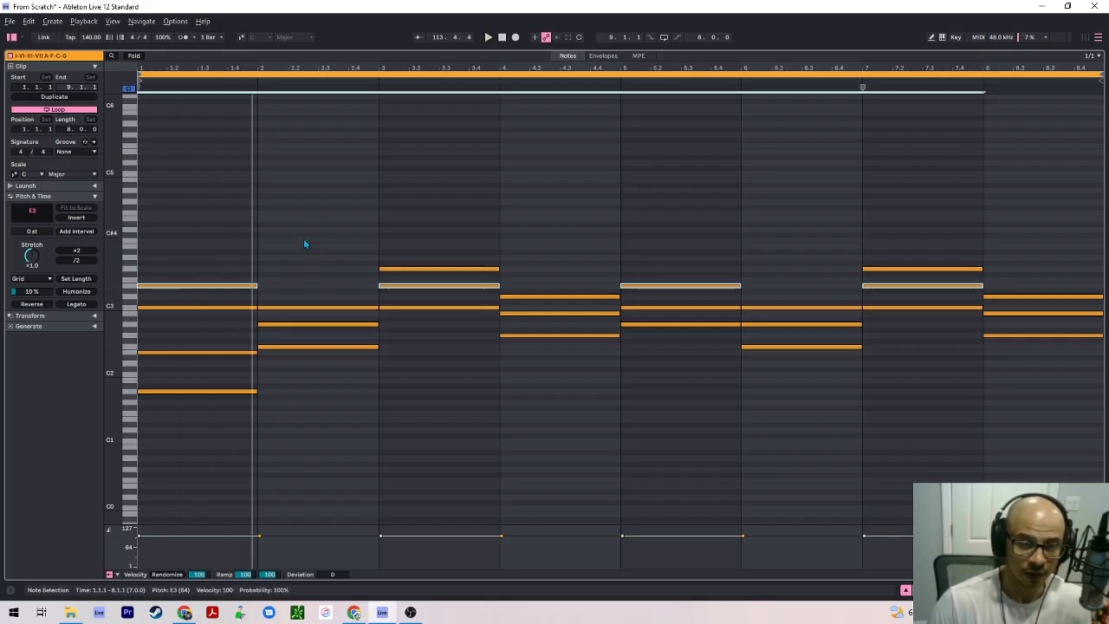
In bar 2, lower the F2 root note by an octave to F1 and add a one-bar C2 note above it
click(278, 351)
key(shift+Down)
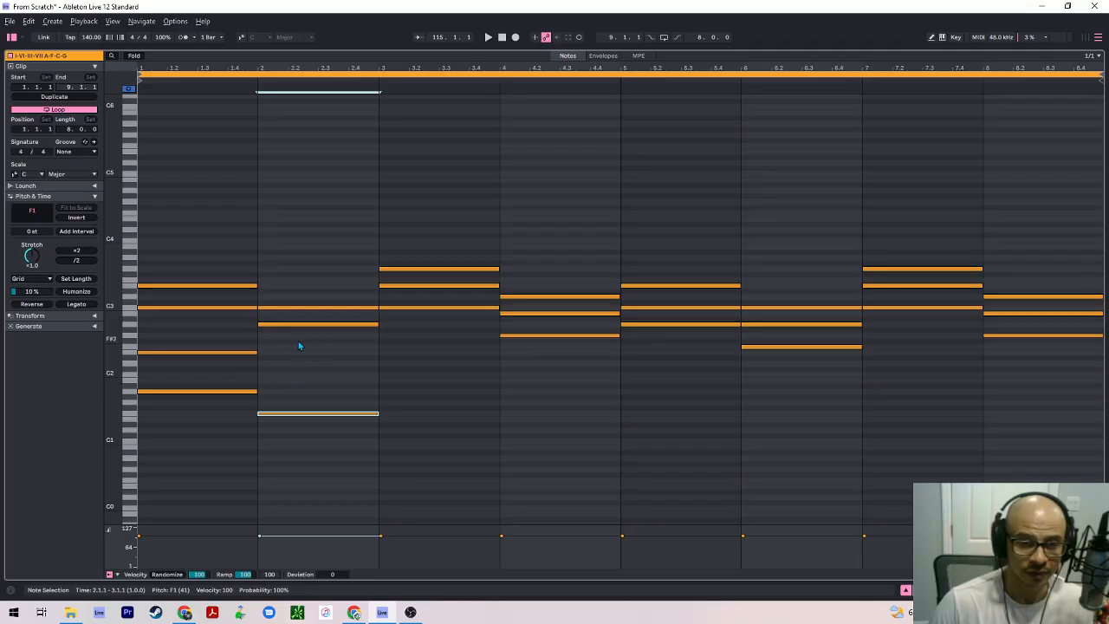
double_click(274, 374)
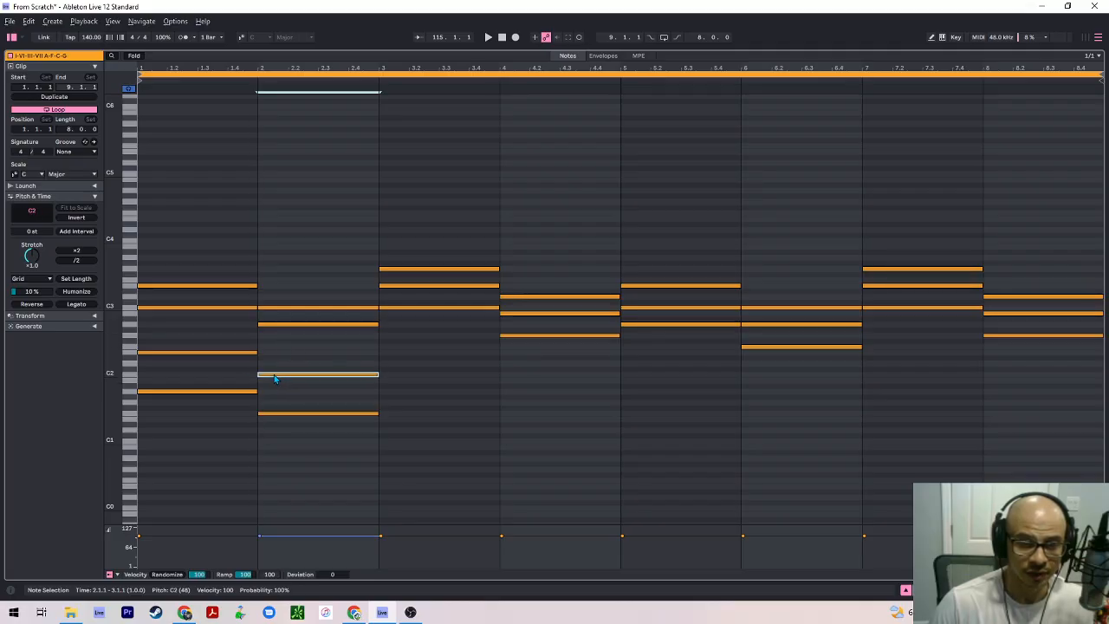
Move the A2 note of the bar 2 chord up to E3 and audition the chord
click(273, 326)
drag(206, 251, 210, 304)
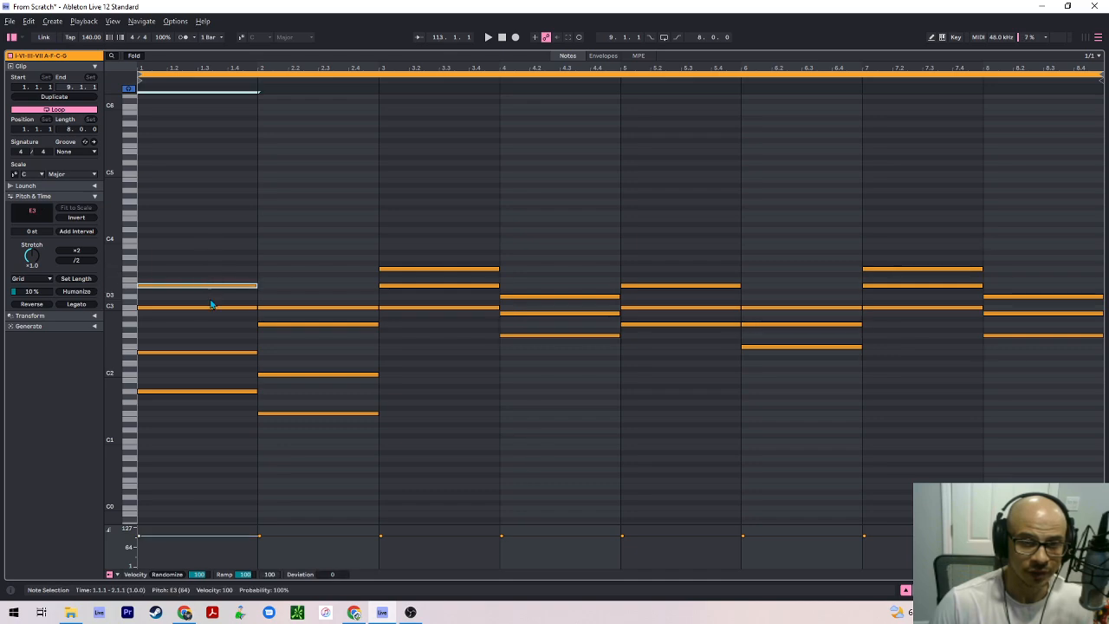
drag(275, 327, 277, 287)
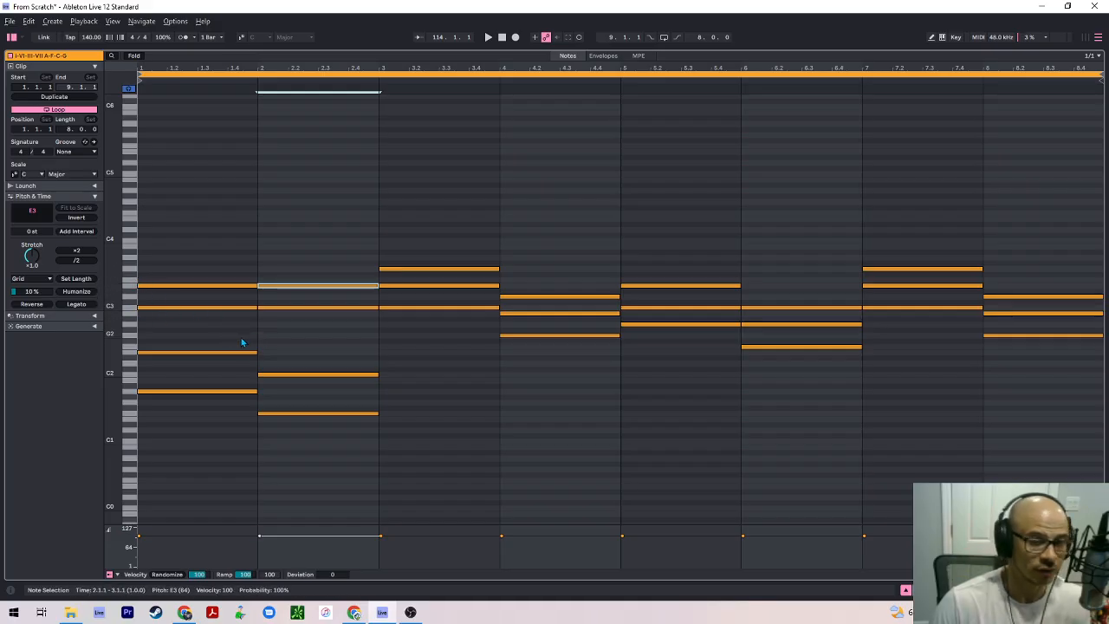
key(space)
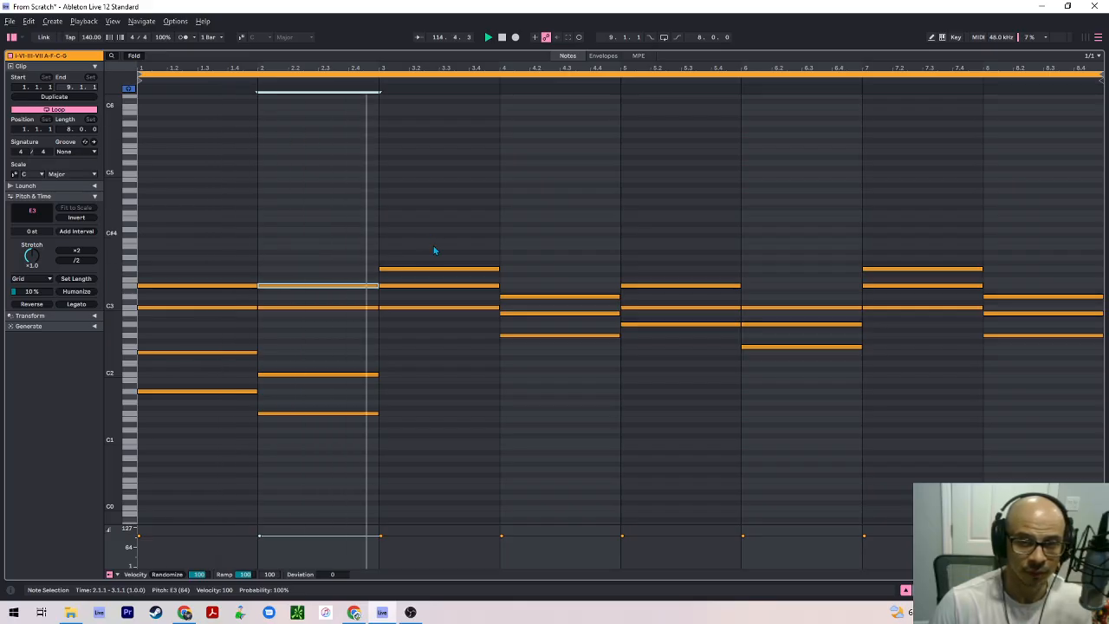
key(space)
In bar 3, lower the C3 root note by an octave to C2 and add a one-bar G2 note above it
drag(407, 302, 415, 322)
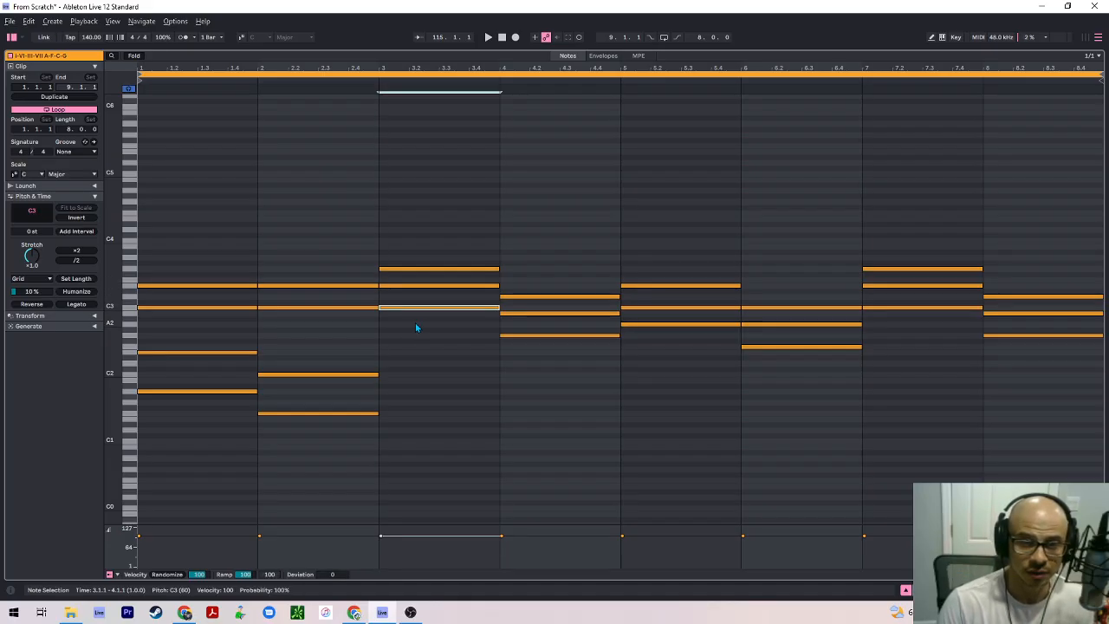
key(shift+Down)
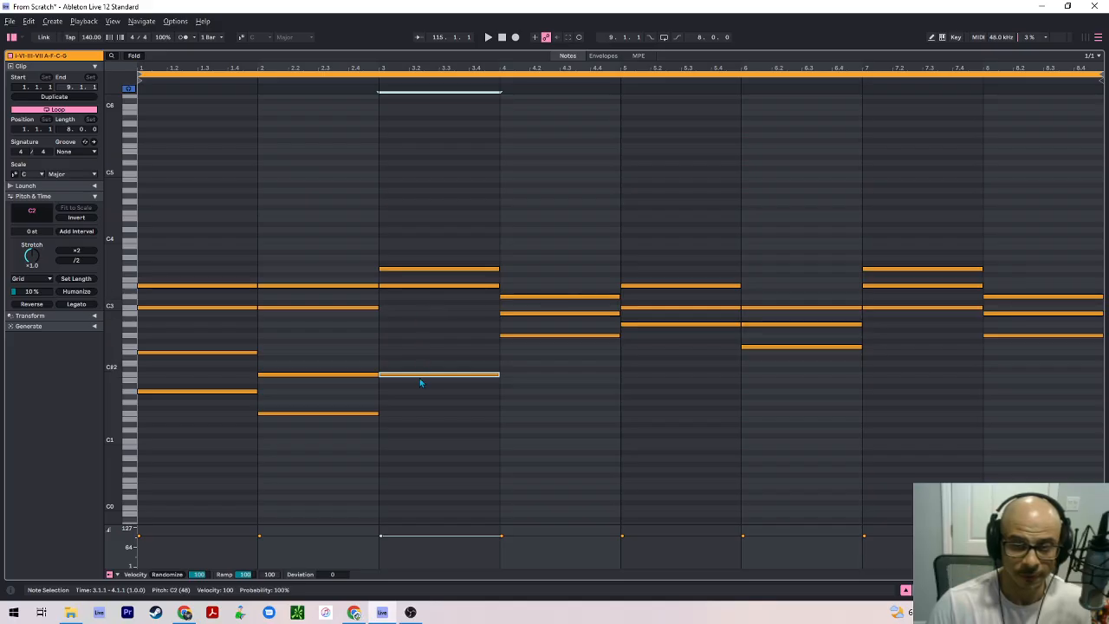
key(Up)
key(Up)
key(Up)
key(Up)
key(Up)
key(Up)
key(Up)
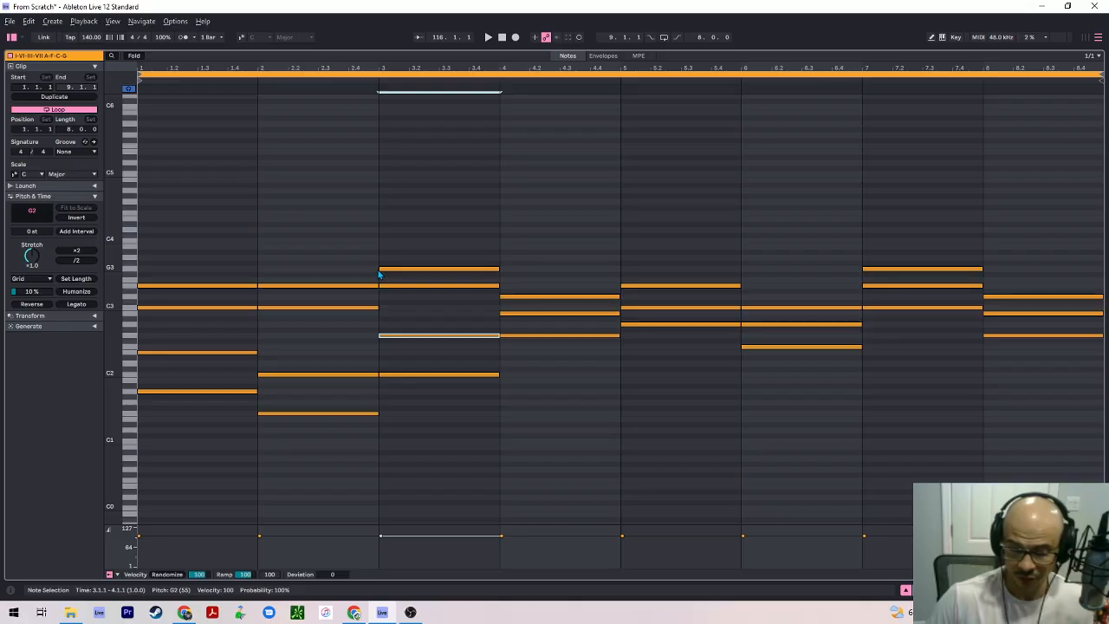
Select the upper notes of the bar 2 and 3 chords and play the progression from bar 2
drag(339, 220, 400, 314)
key(space)
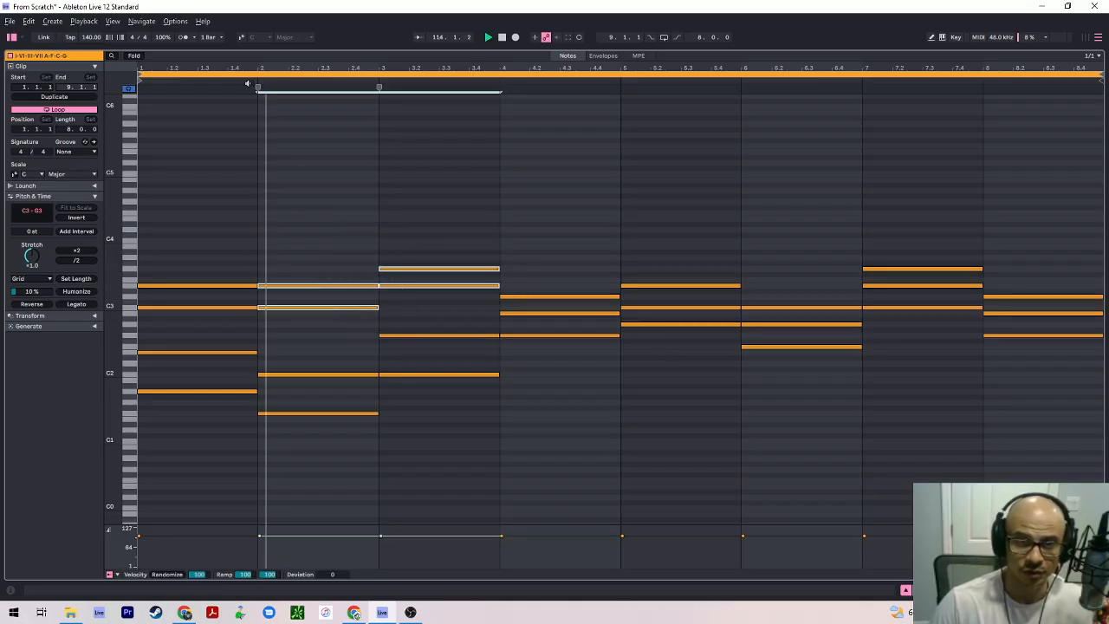
click(325, 152)
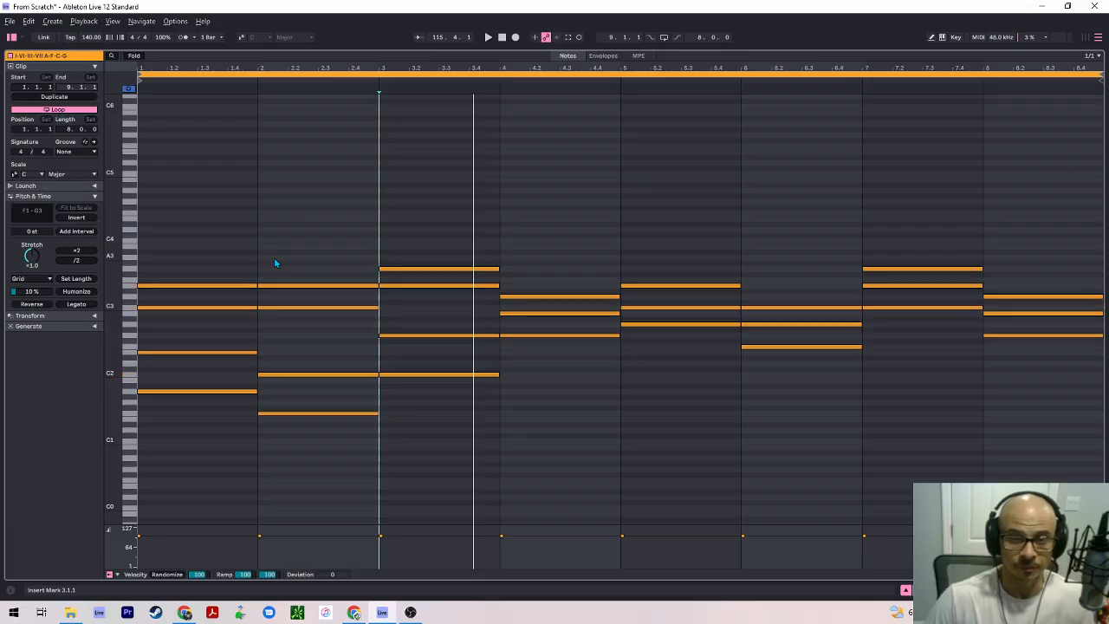
Move the top G3 note of the bar 3 chord down to C3 and audition the chord
scroll(274, 262, up, 2)
drag(401, 310, 398, 355)
key(Up)
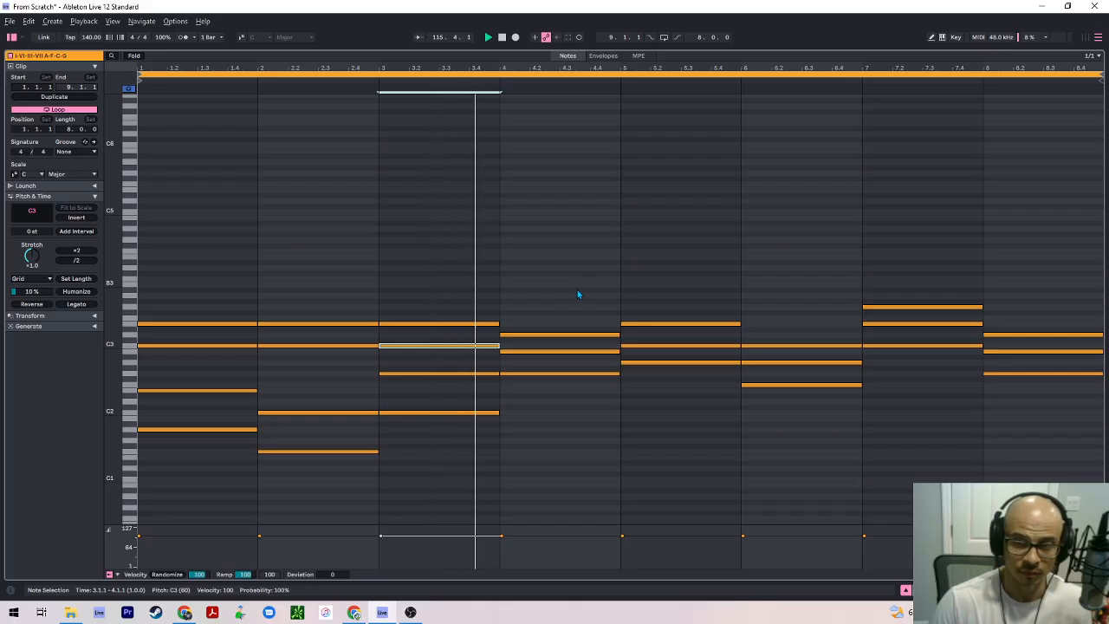
key(space)
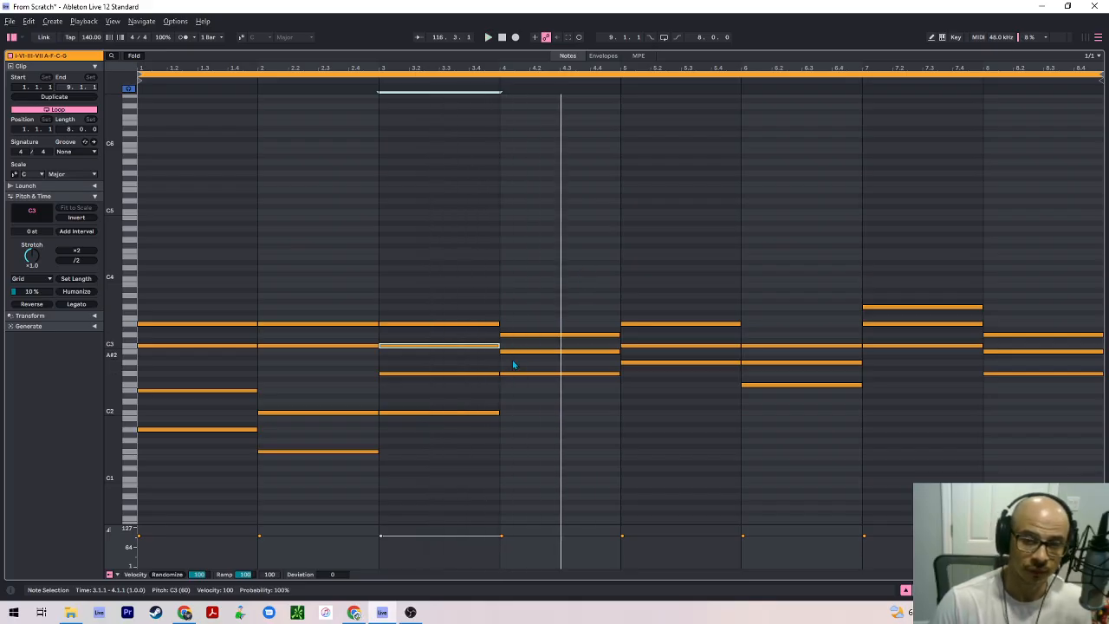
Lower the G2 root note in bar 4 by an octave to G1 and delete all chord notes in bars 5 to 8
click(534, 378)
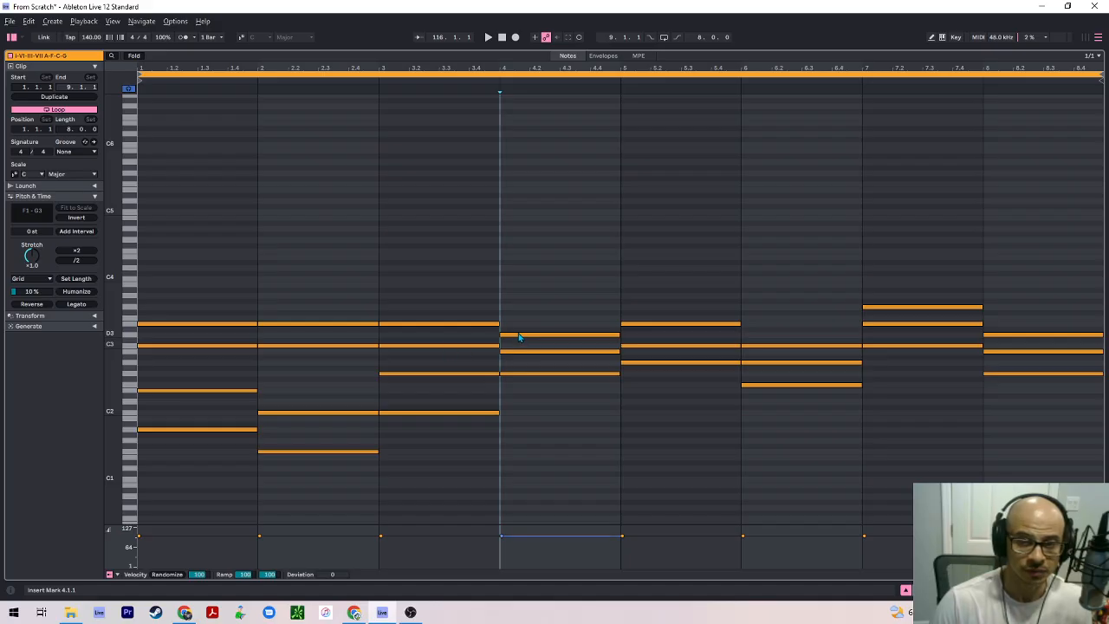
click(515, 374)
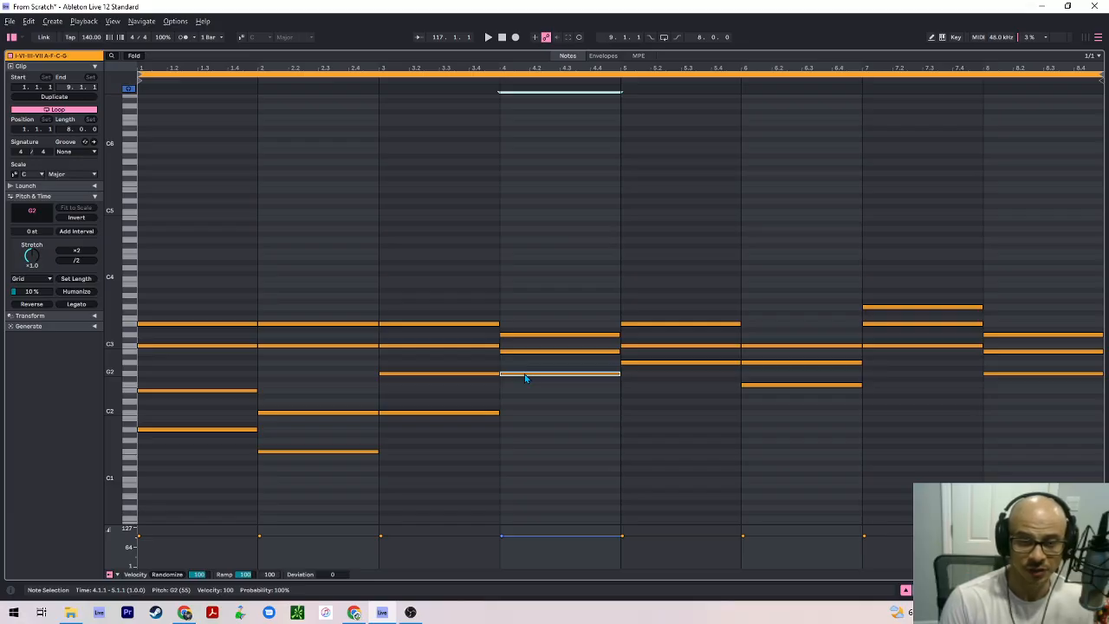
key(shift+Down)
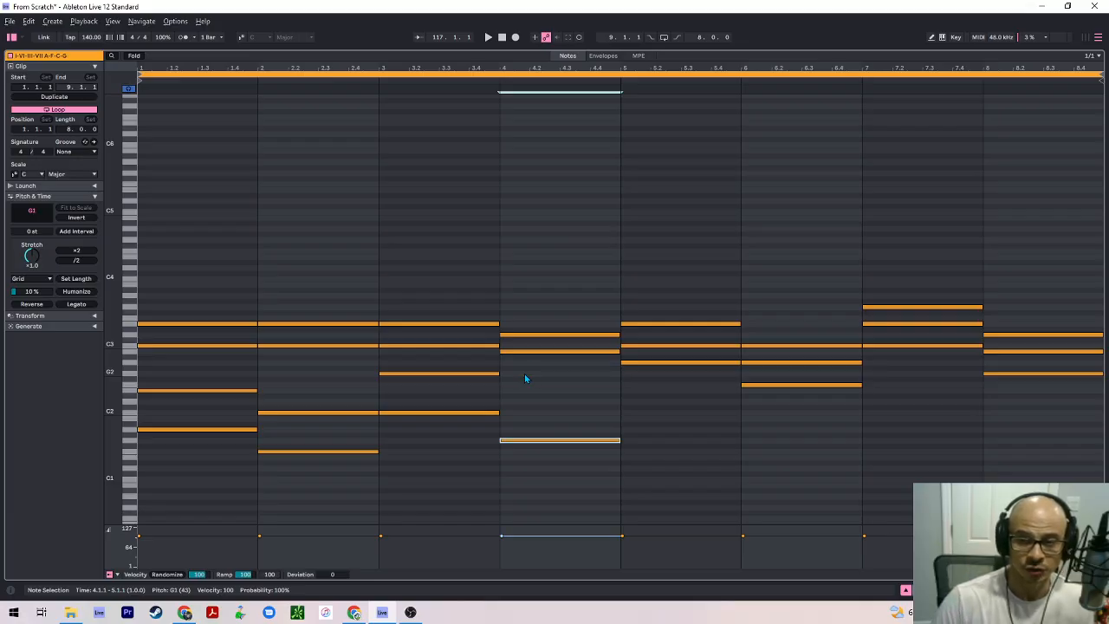
drag(697, 205, 1088, 401)
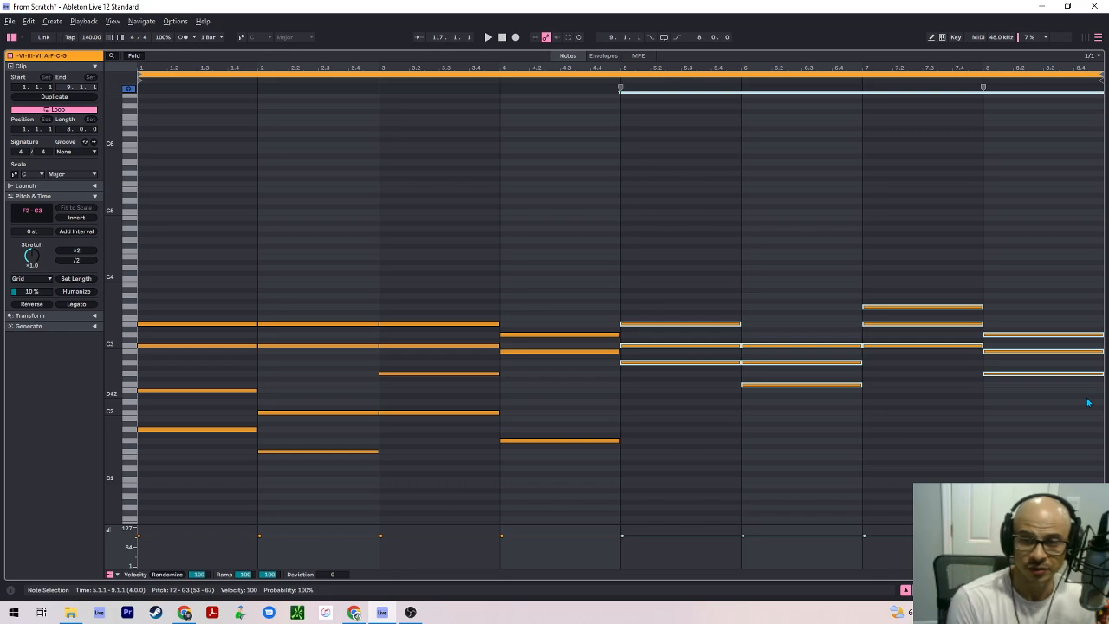
key(Delete)
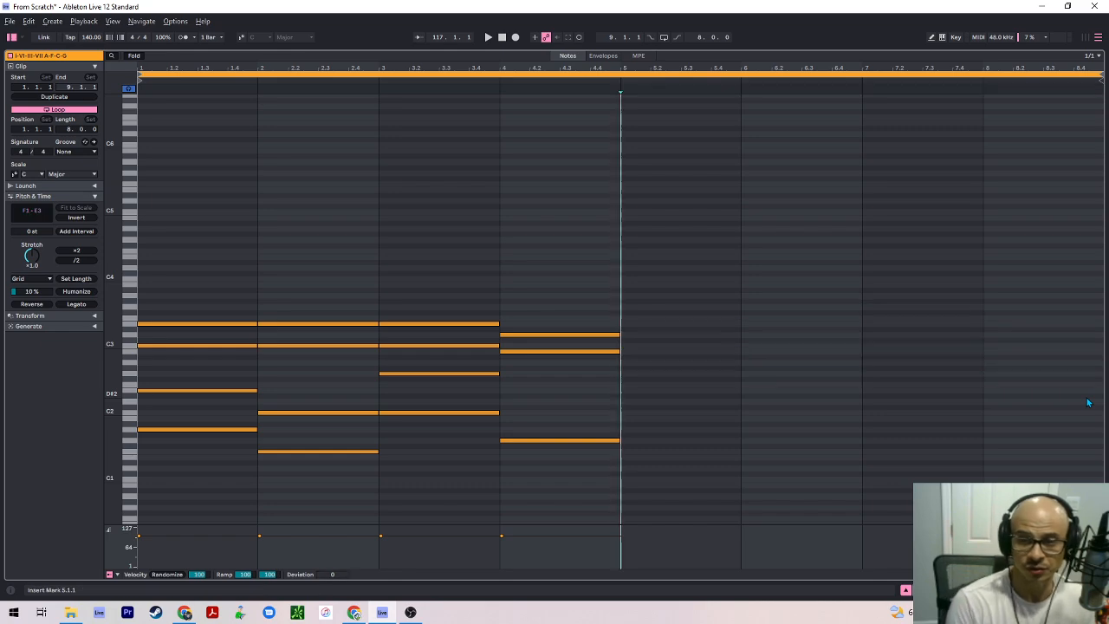
Add a one-bar D2 note above the root of the bar 4 chord and audition it
double_click(512, 403)
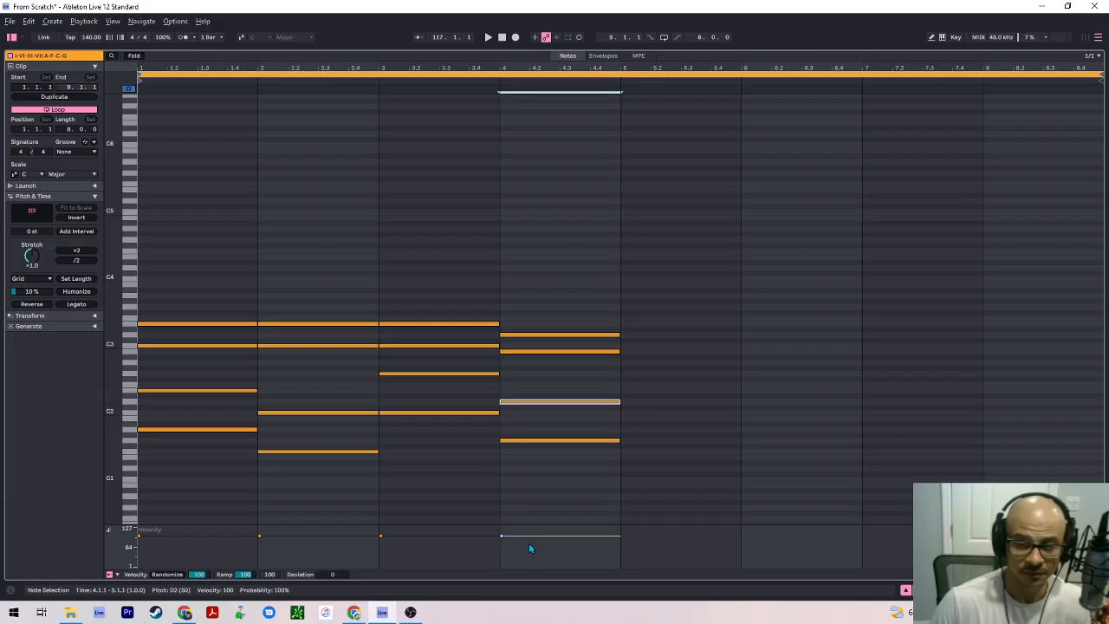
key(space)
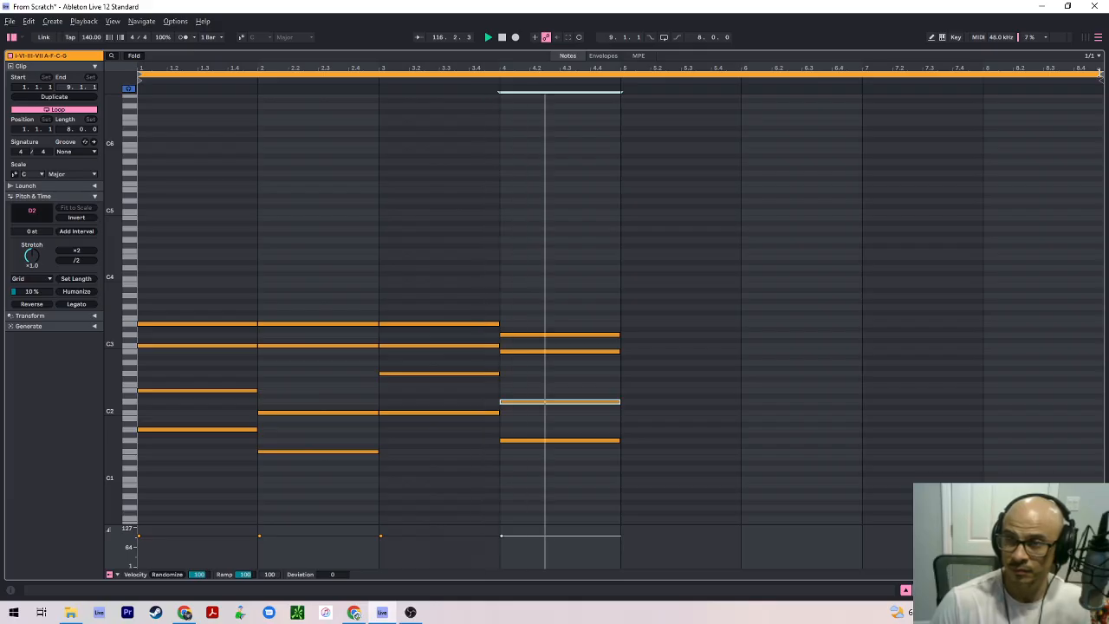
key(space)
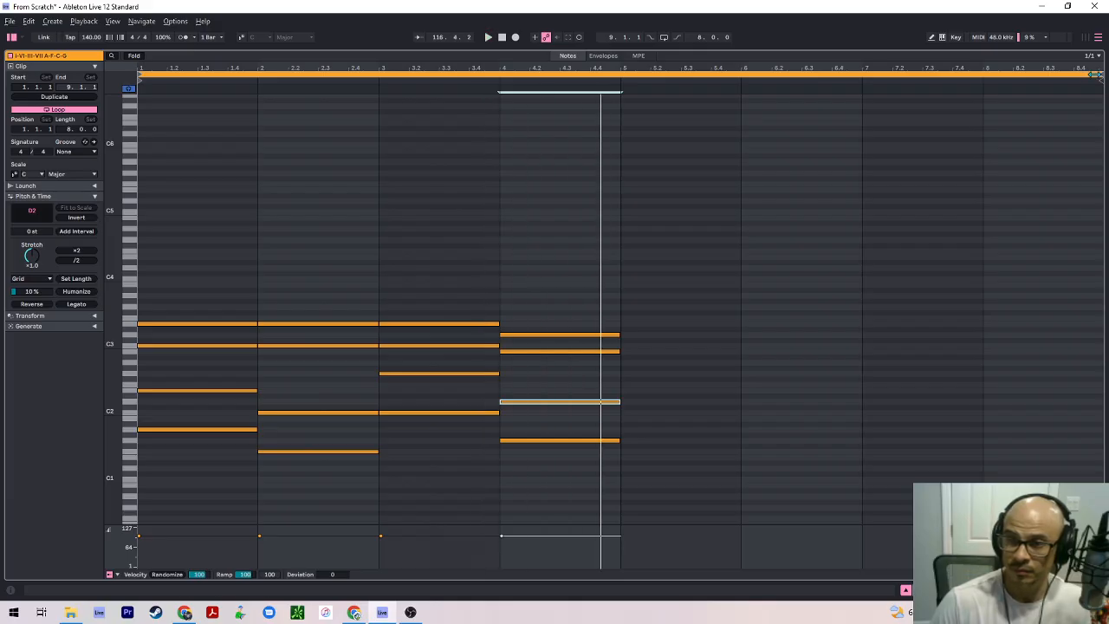
right_click(625, 373)
click(652, 374)
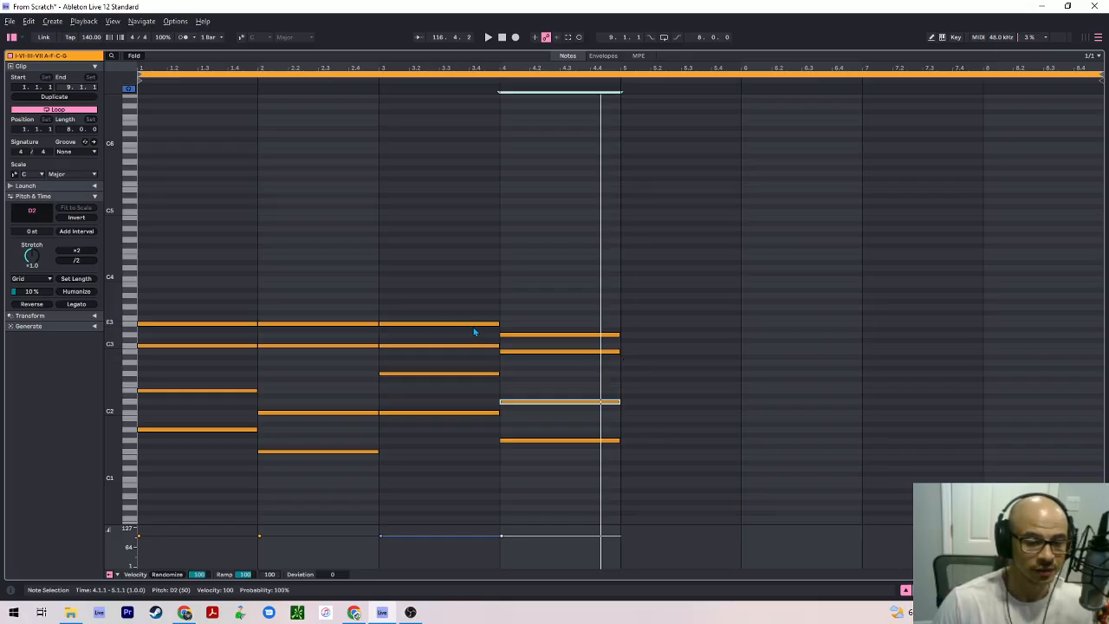
Duplicate the reworked chords of bars 1 to 4 into bars 5 to 8 and return to the arrangement
click(241, 257)
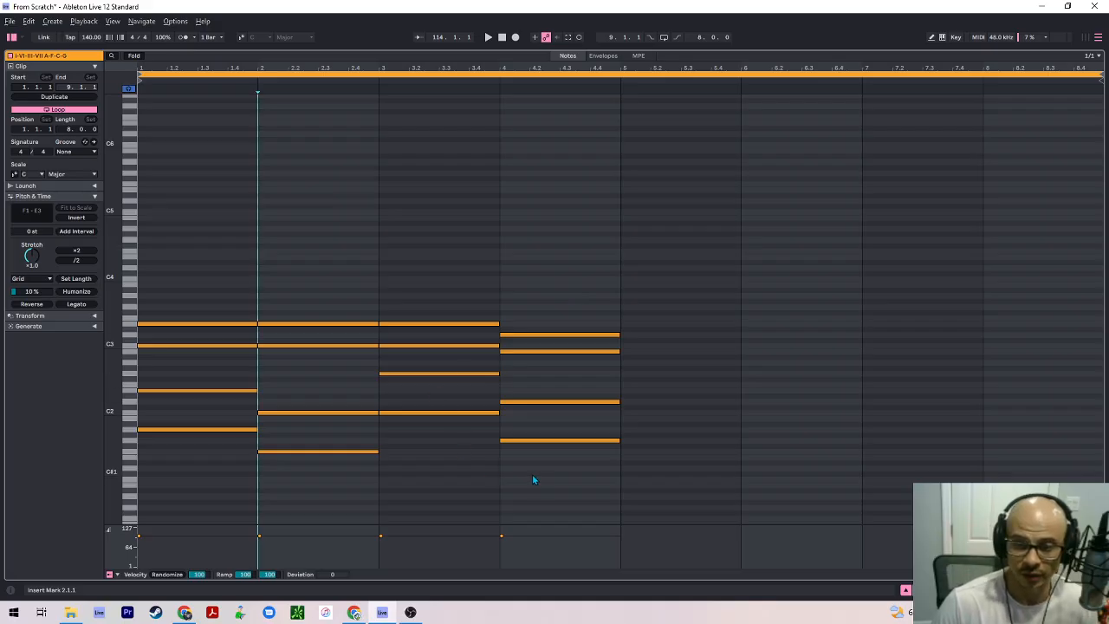
drag(532, 474, 179, 280)
key(ctrl+d)
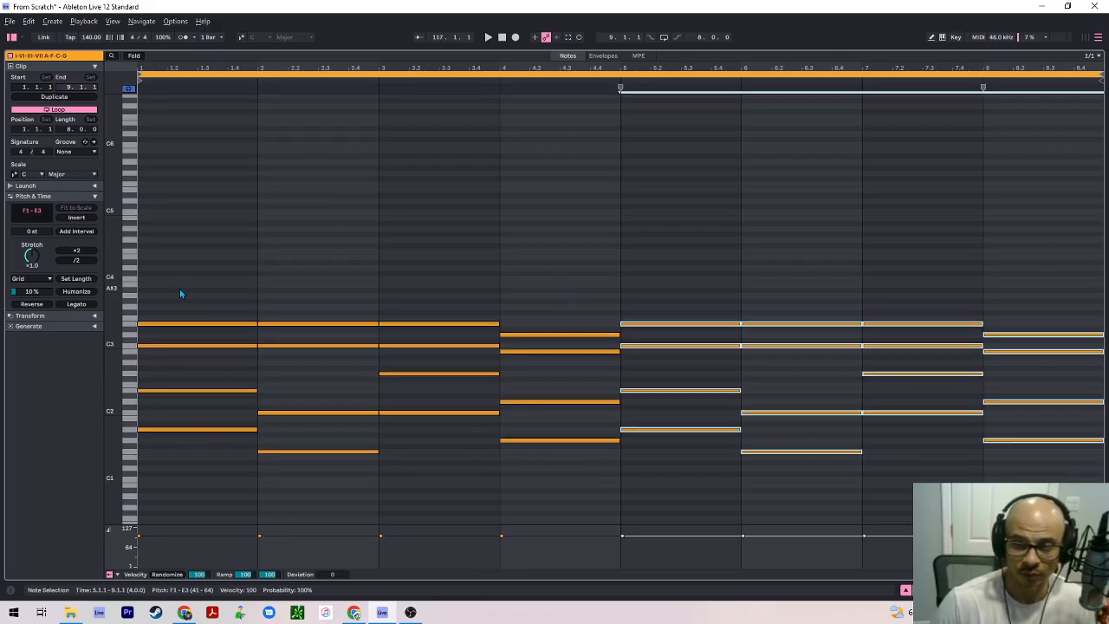
key(shift+Tab)
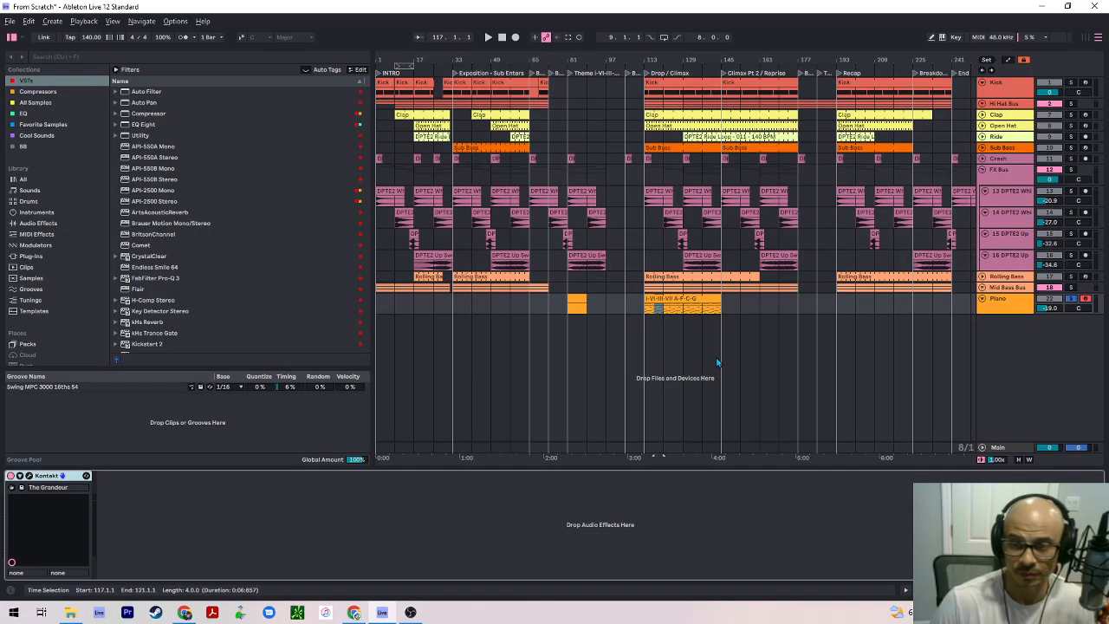
Delete the old Piano clip at bar 81 in the Theme section
click(663, 309)
click(1004, 305)
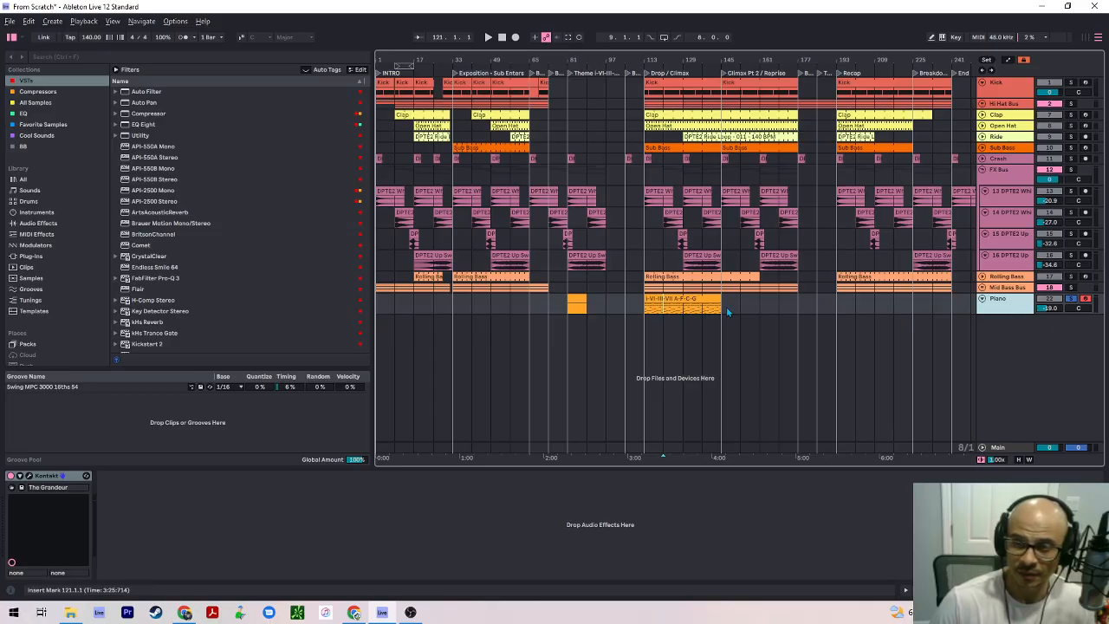
click(579, 302)
key(Delete)
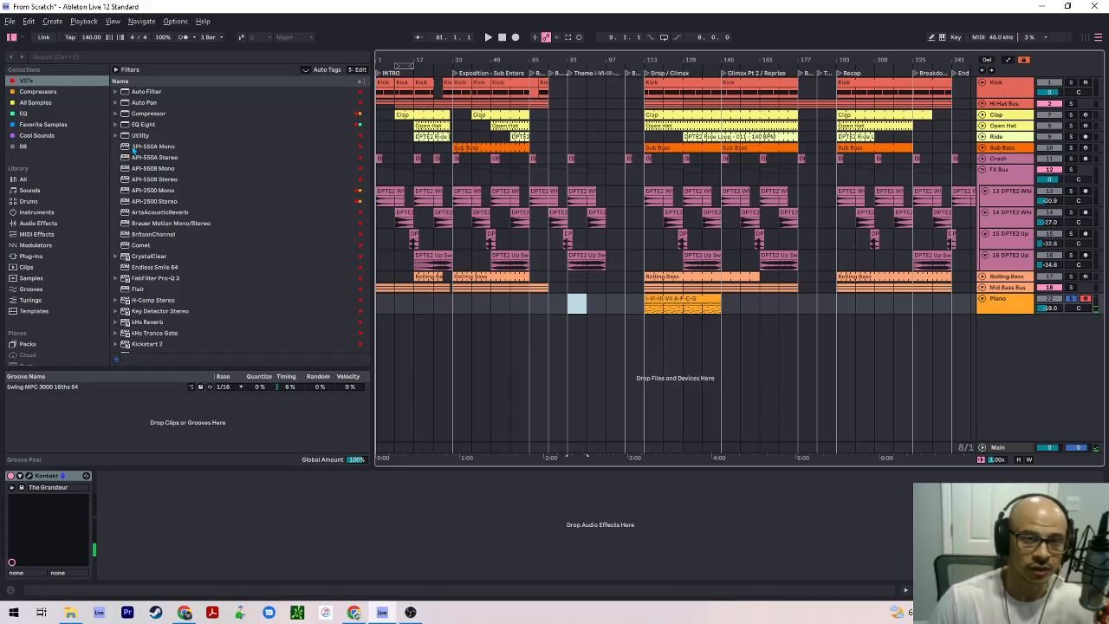
Insert a new MIDI track below the Piano track
click(988, 305)
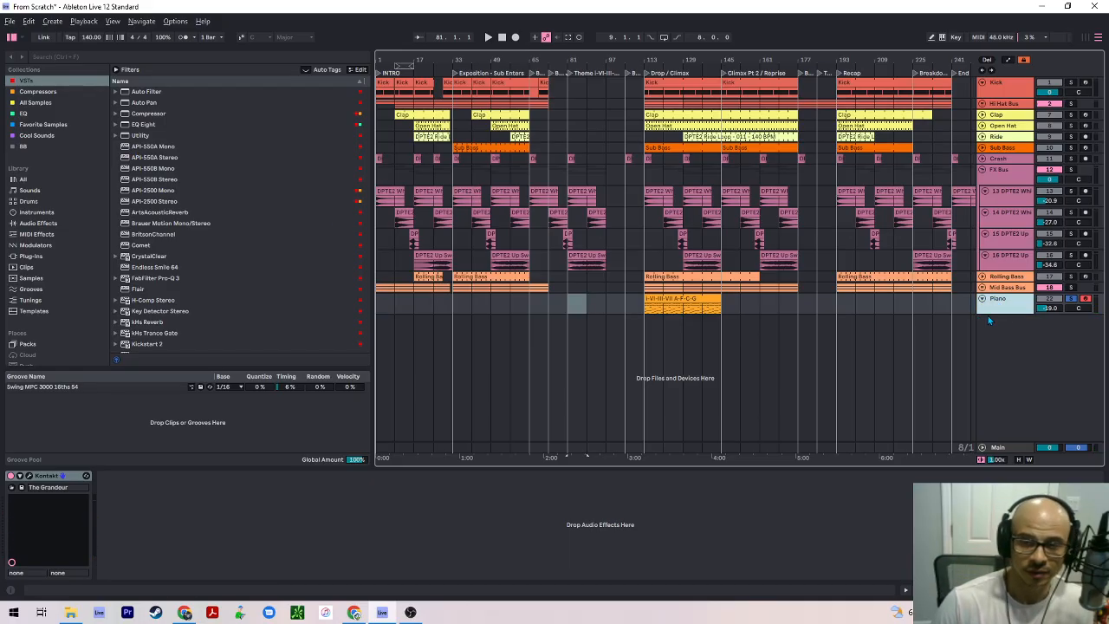
right_click(1028, 314)
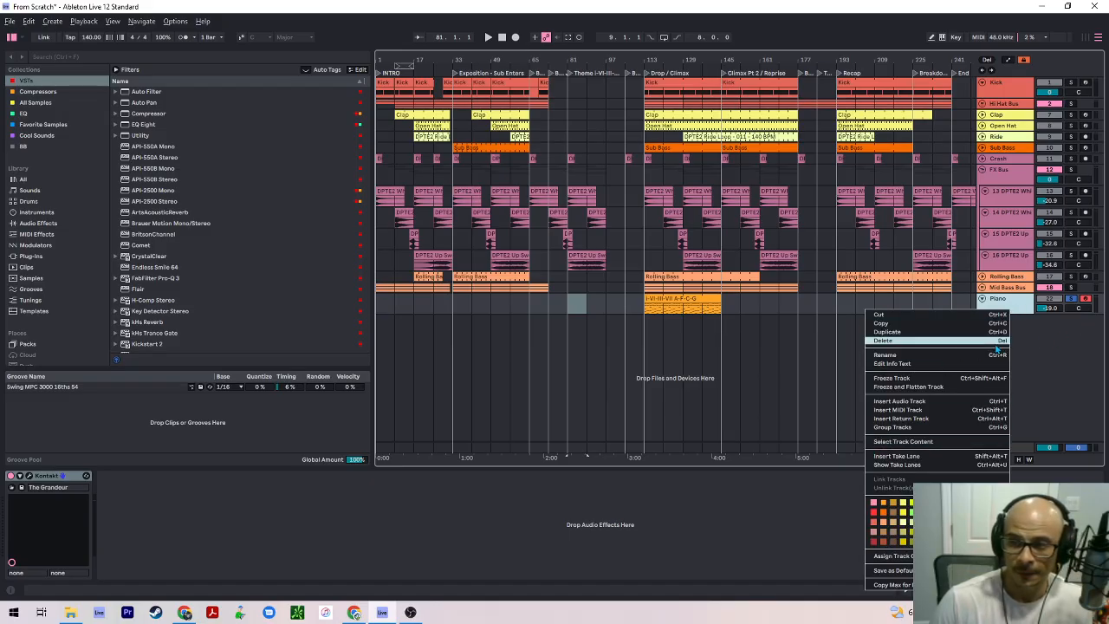
click(1028, 308)
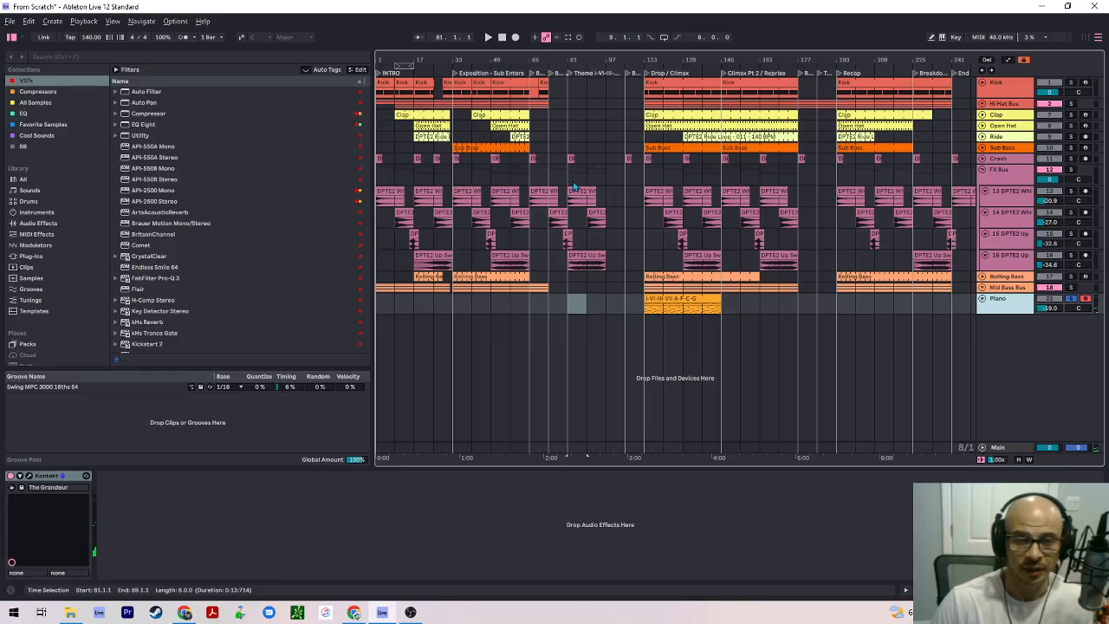
double_click(1034, 323)
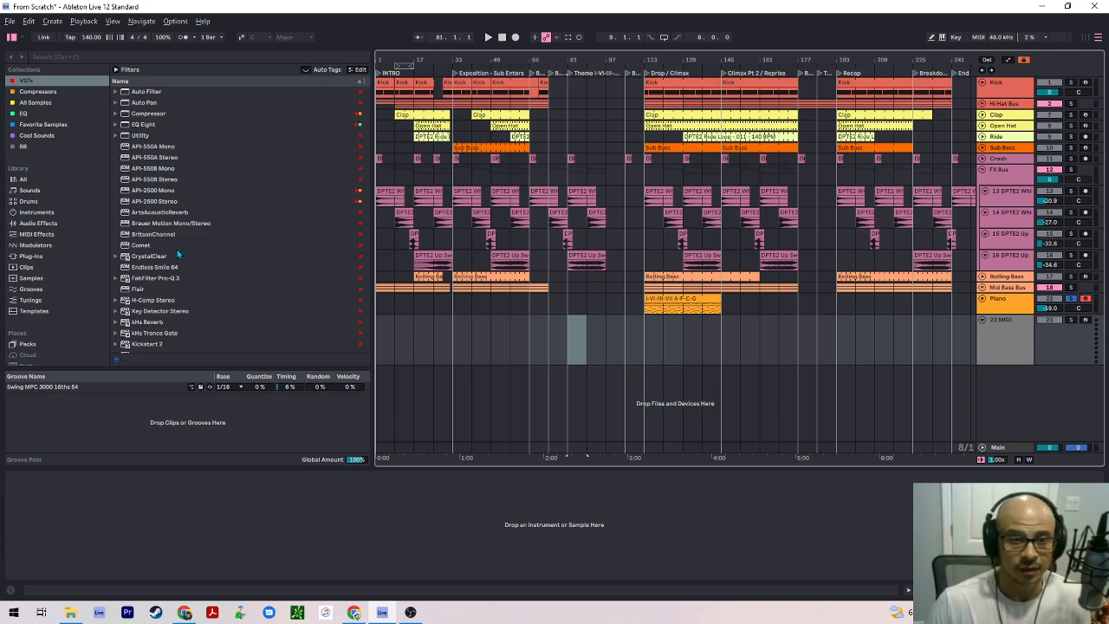
Load the Spire-1.5 plug-in from the VSTs collection onto the new MIDI track and show its interface
scroll(200, 154, down, 4)
scroll(146, 299, down, 8)
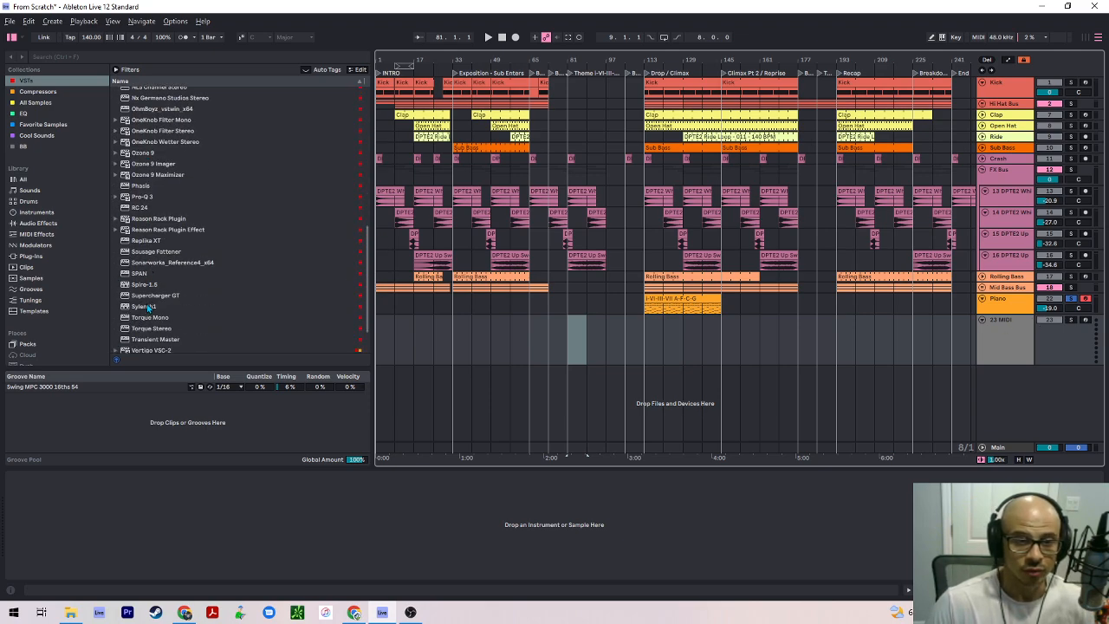
click(148, 285)
drag(147, 285, 169, 485)
click(29, 477)
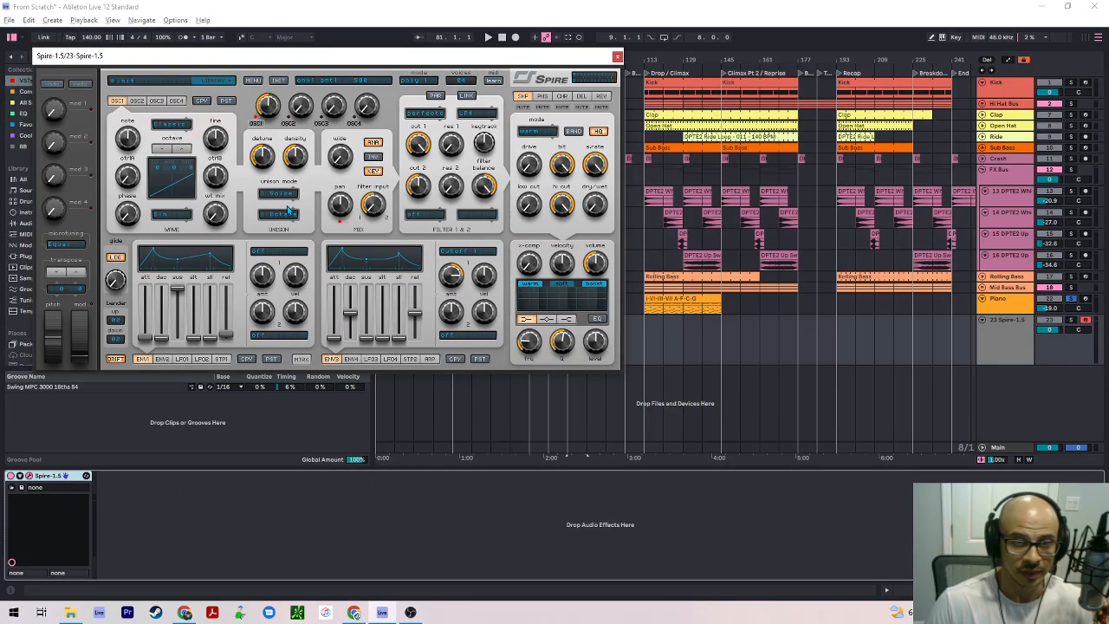
Open Spire's preset library, move the plug-in window clear of the track controls, and solo the Spire track
click(215, 79)
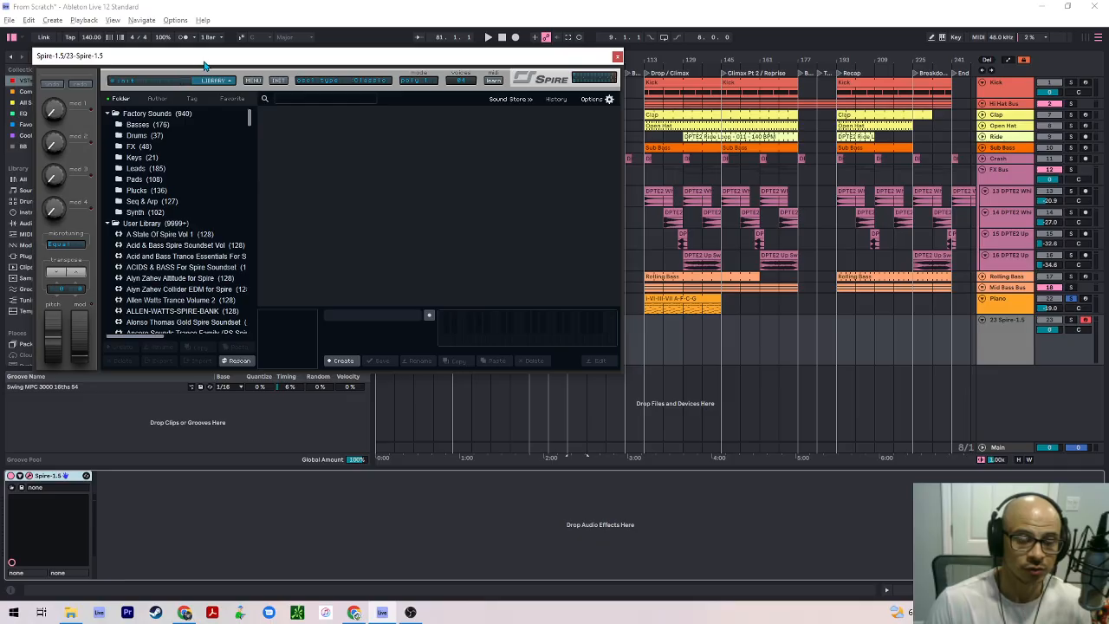
drag(201, 66, 366, 172)
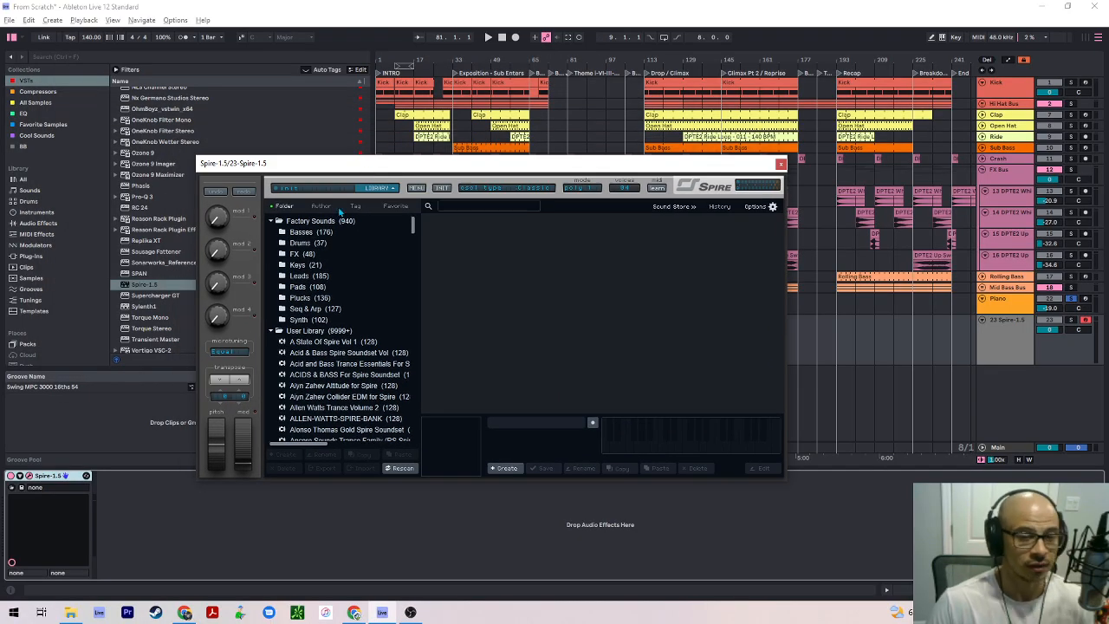
click(1072, 323)
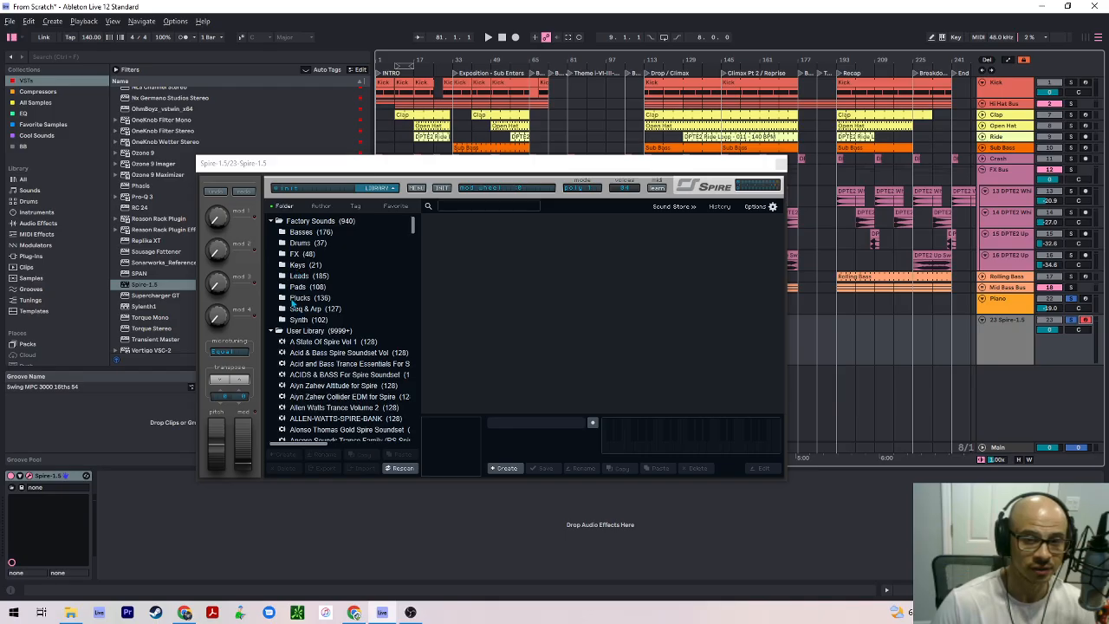
Load the LEAD - NEVADA preset from the Allen Watts Trance Volume 2 bank and lower the Spire track's volume to -20.6 dB
scroll(305, 325, down, 2)
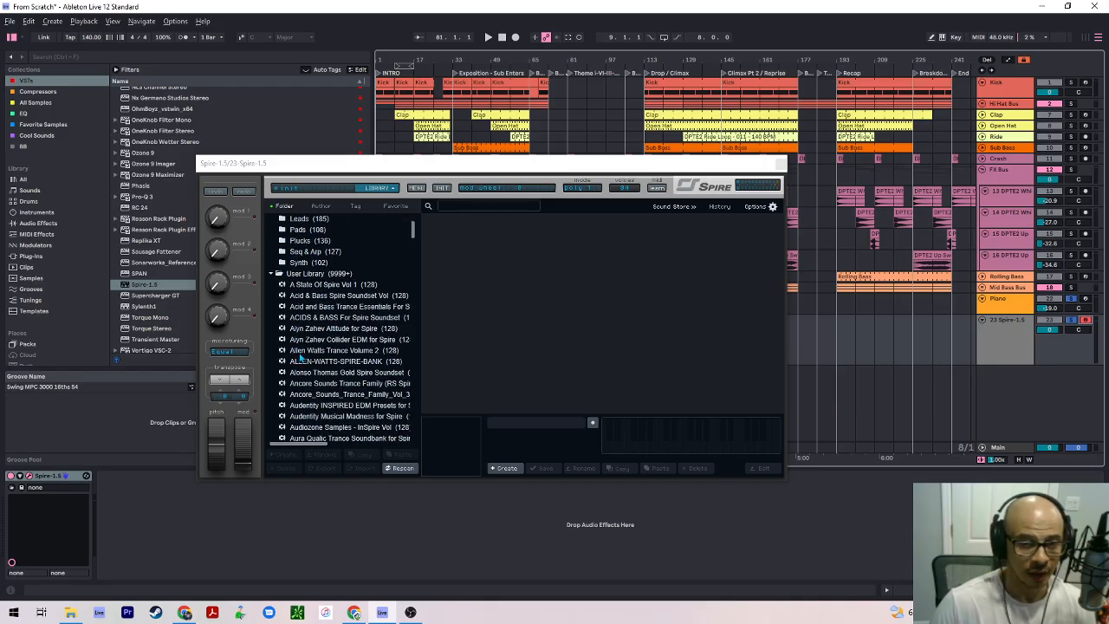
click(310, 352)
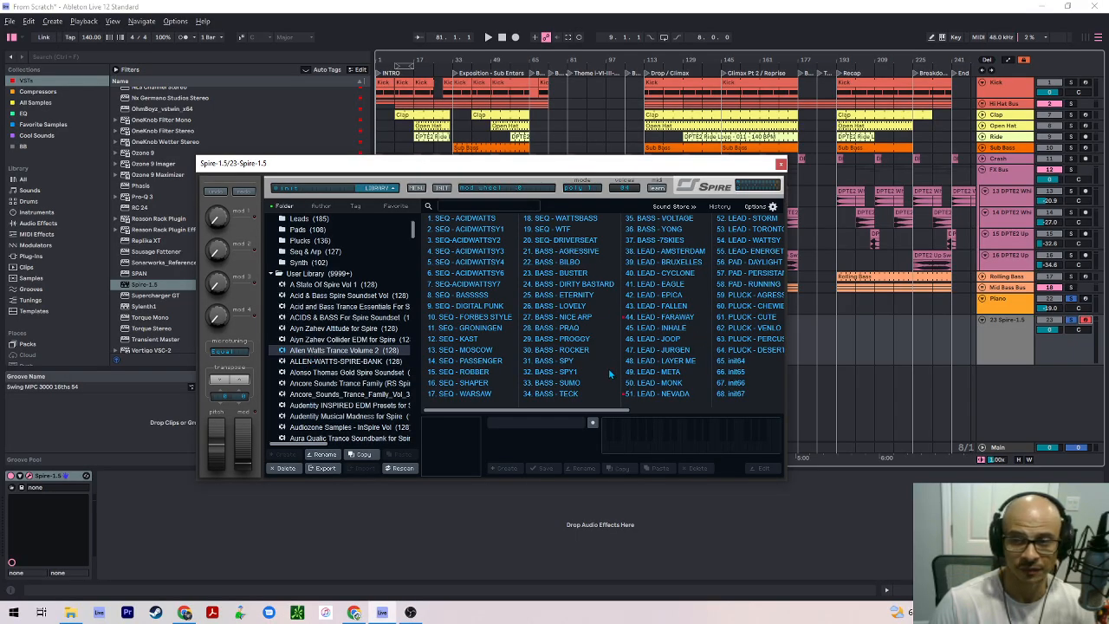
click(656, 394)
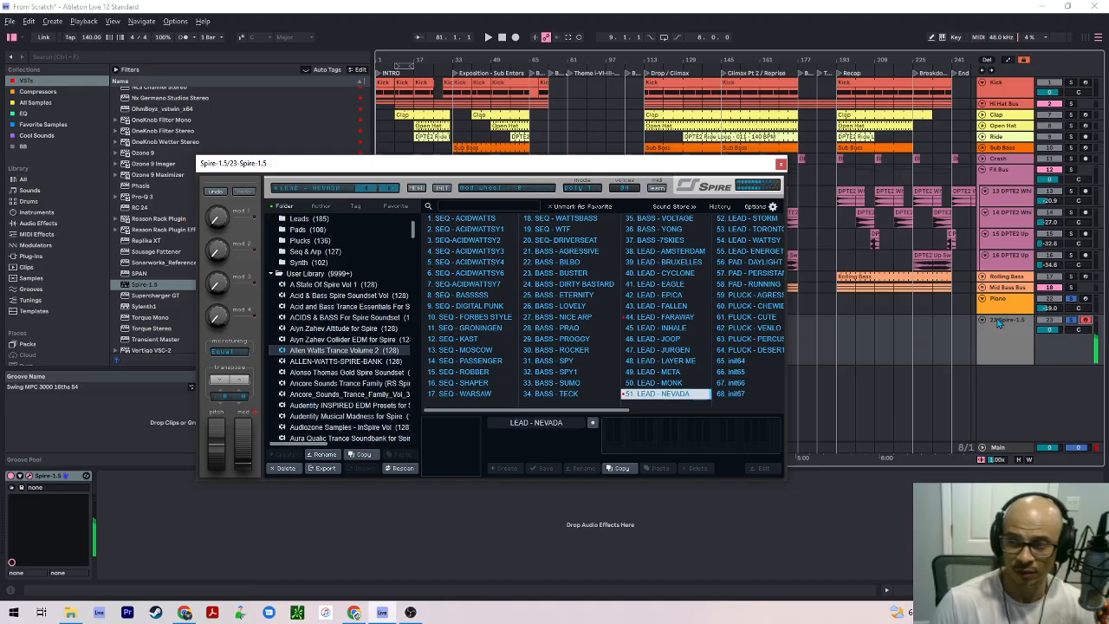
drag(1053, 330, 1053, 363)
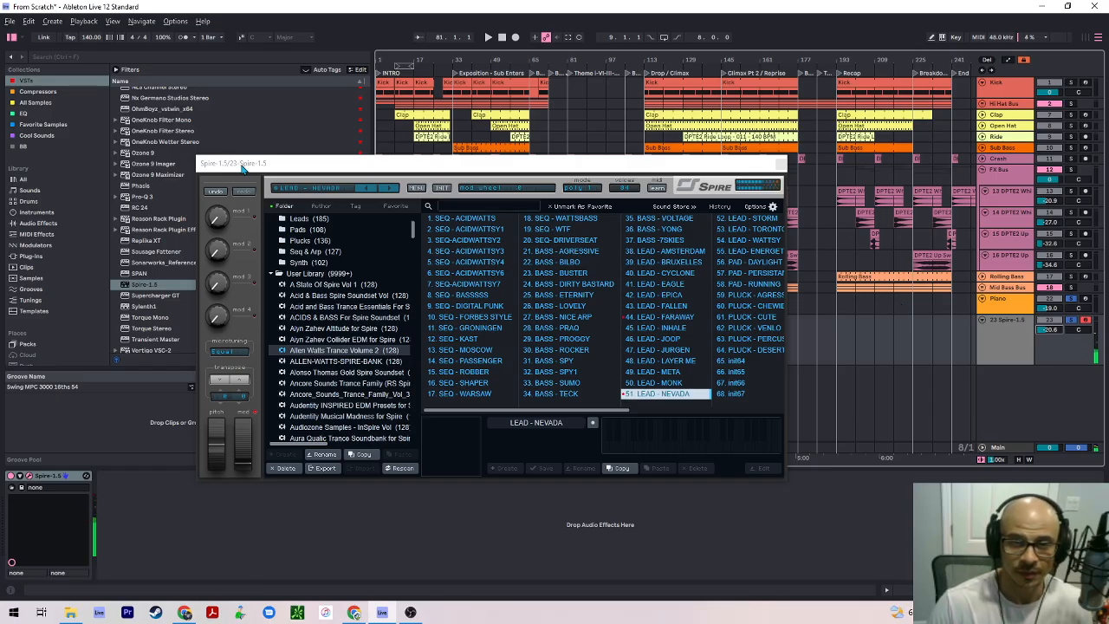
Audition the LEAD - MONK and LEAD - META presets, load LEAD - FARAWAY instead, and move the Spire window away from the arrangement
click(307, 193)
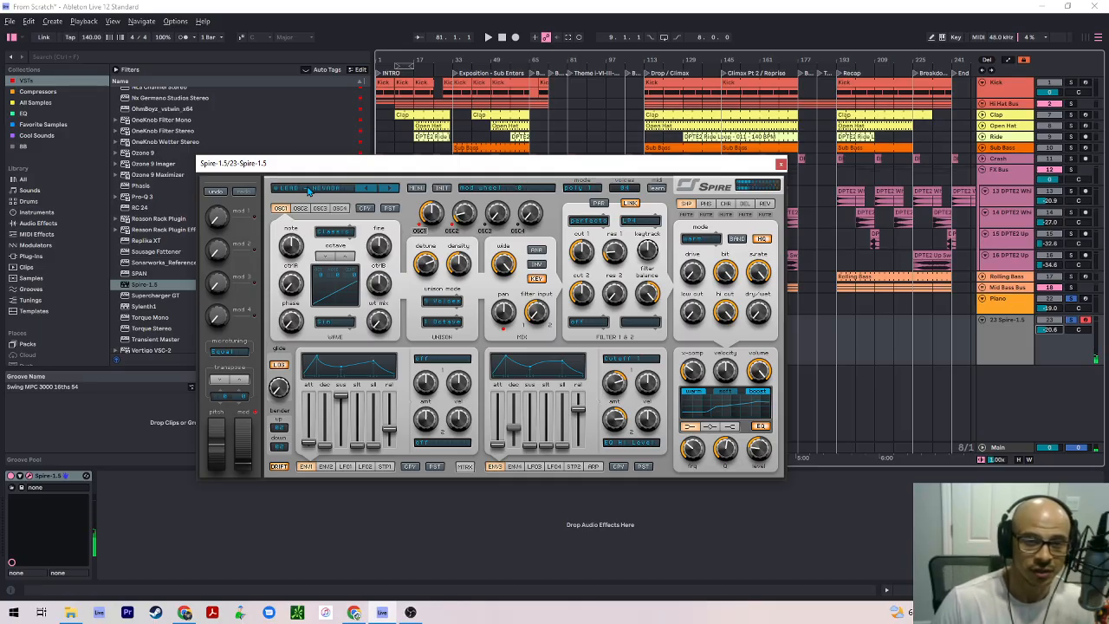
click(308, 190)
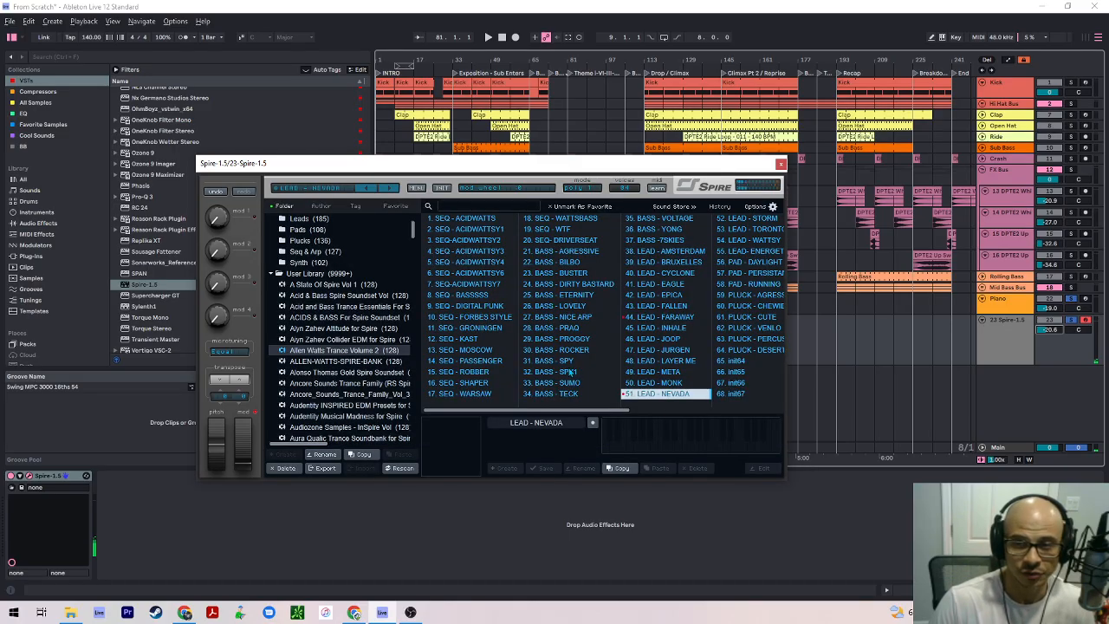
click(656, 384)
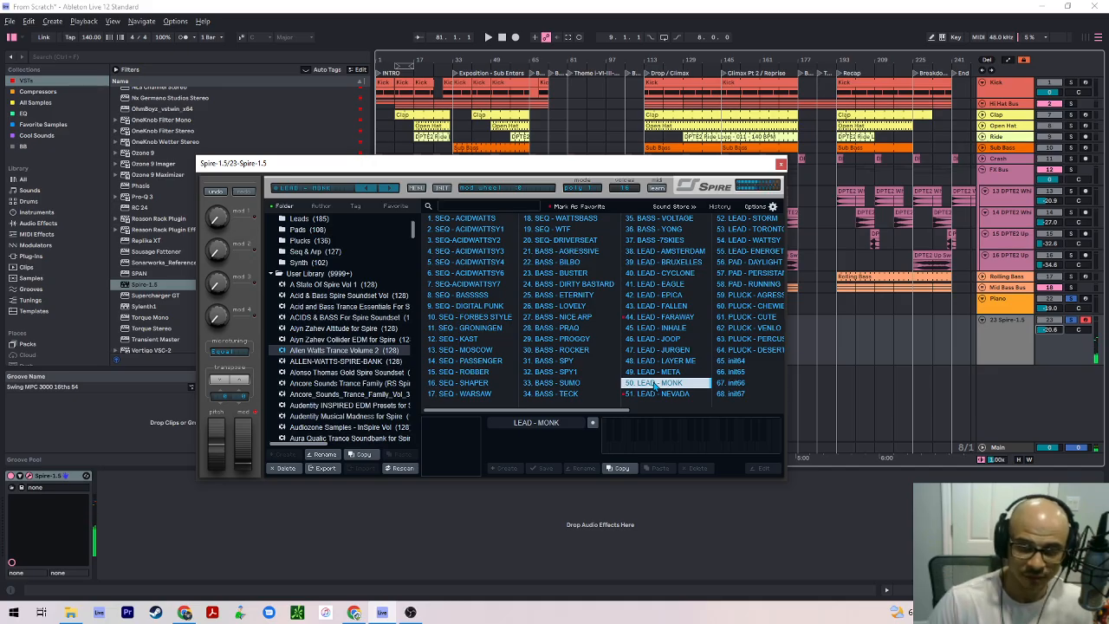
key(Up)
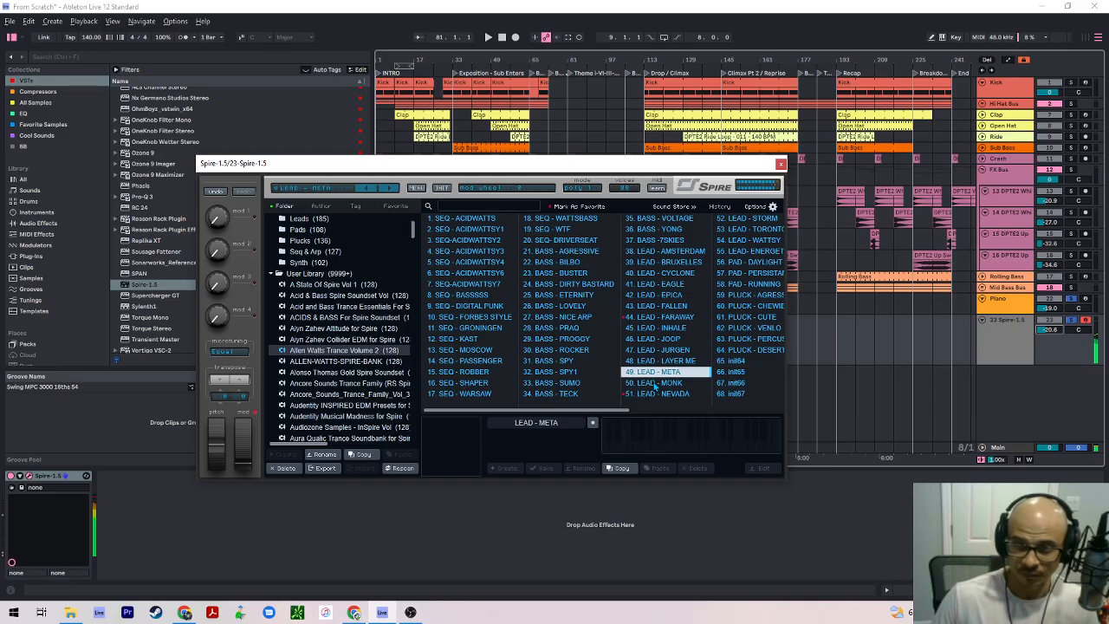
click(667, 318)
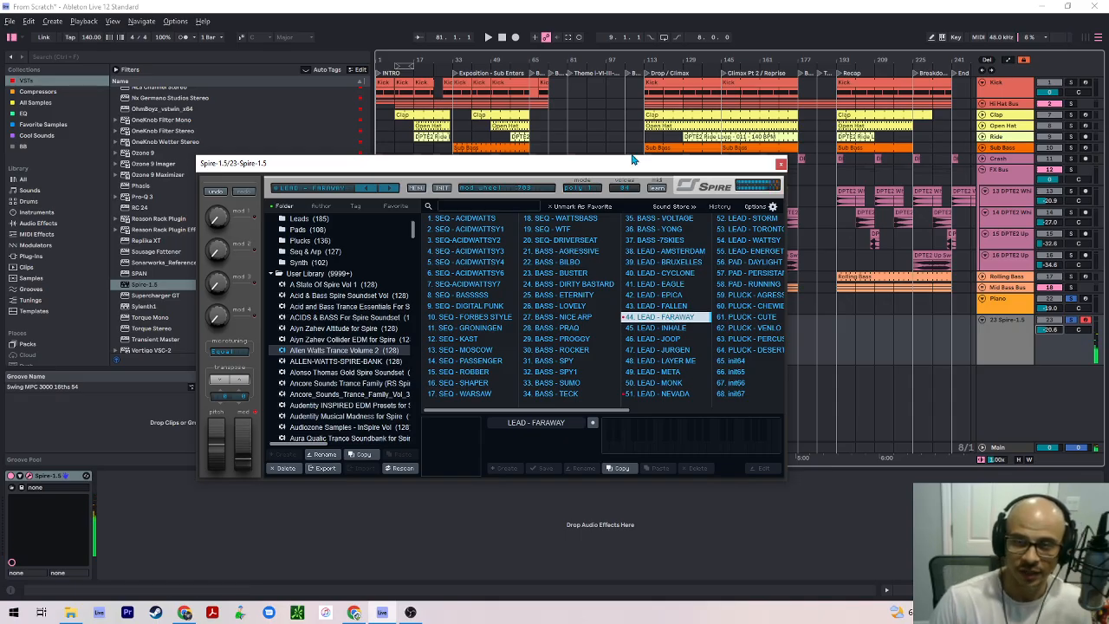
drag(632, 160, 57, 164)
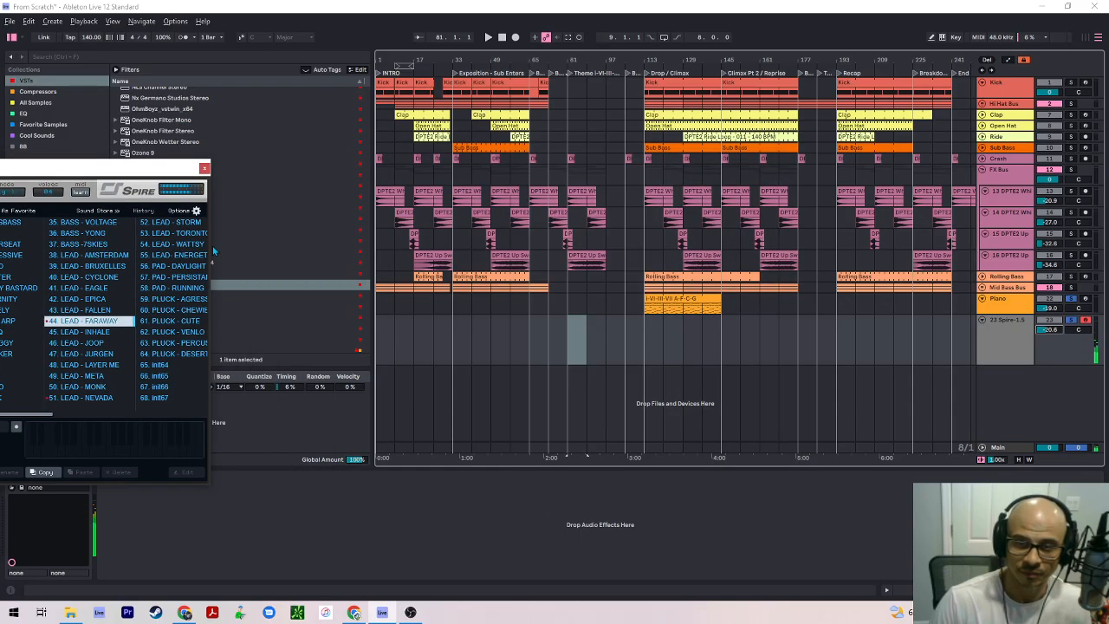
Play the full arrangement from bar 33 and turn off the solo on the Piano and Spire tracks
click(452, 327)
key(space)
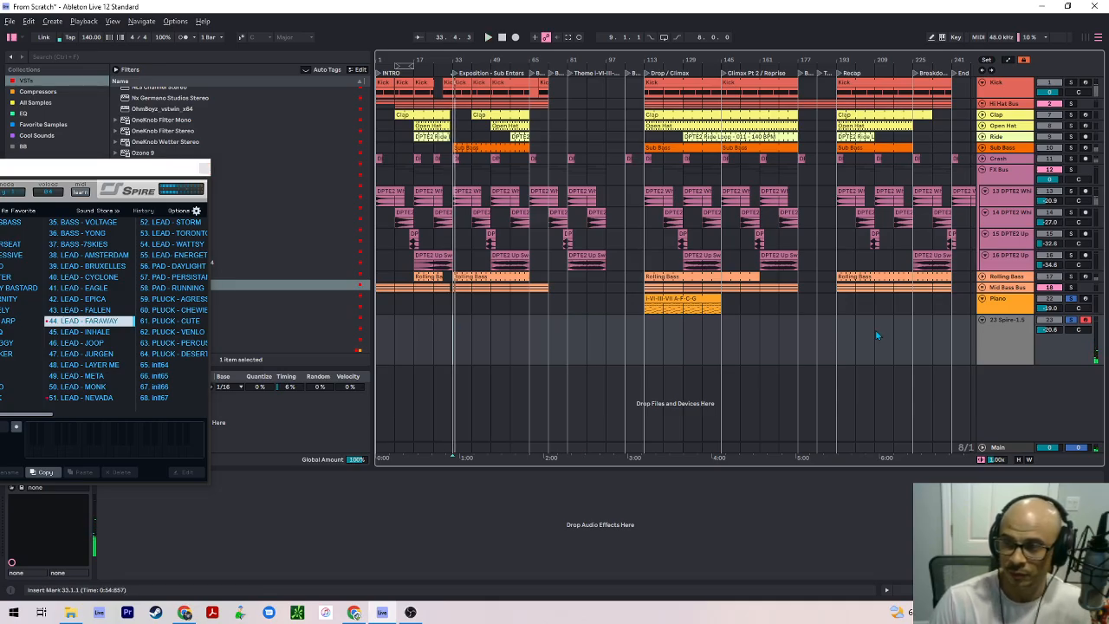
click(1071, 321)
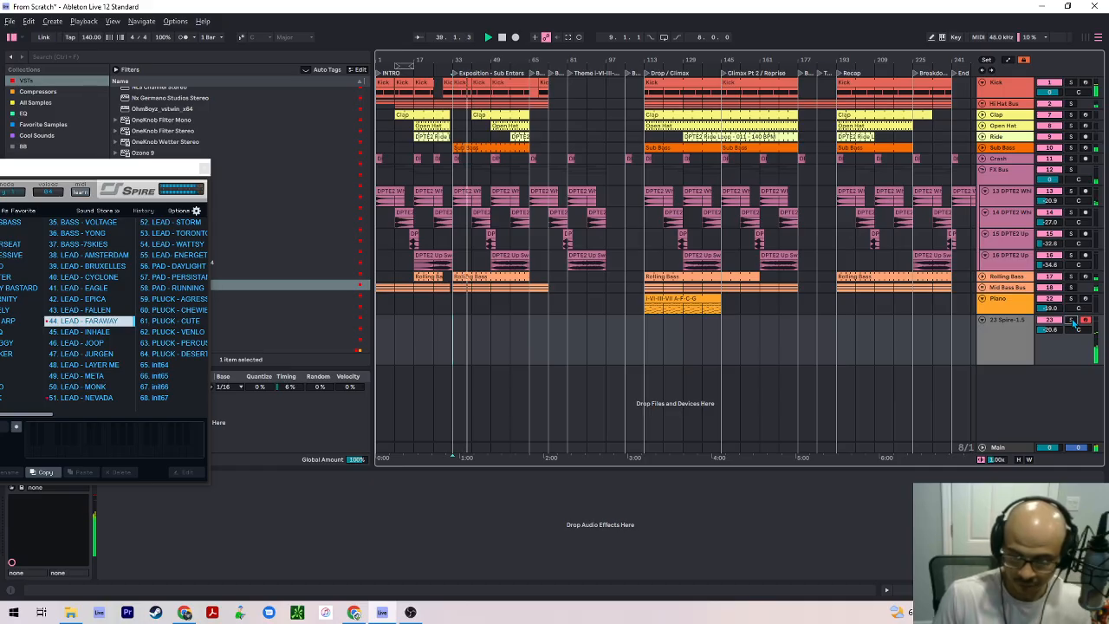
key(space)
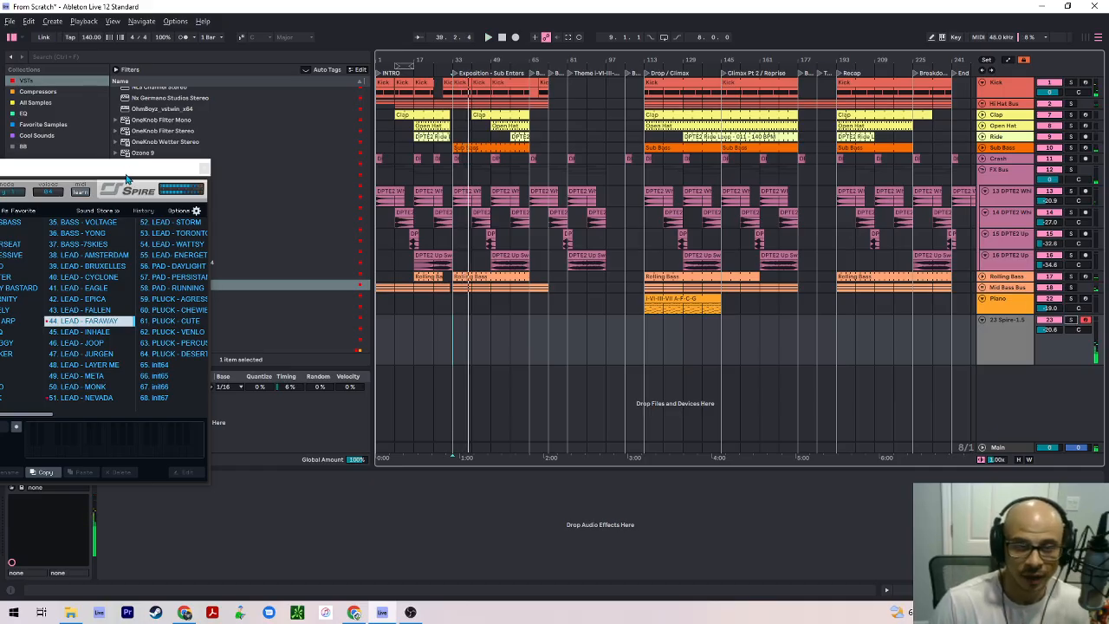
Load the LEAD - NEVADA preset in Spire again and close the plug-in window
drag(113, 166, 547, 153)
click(541, 384)
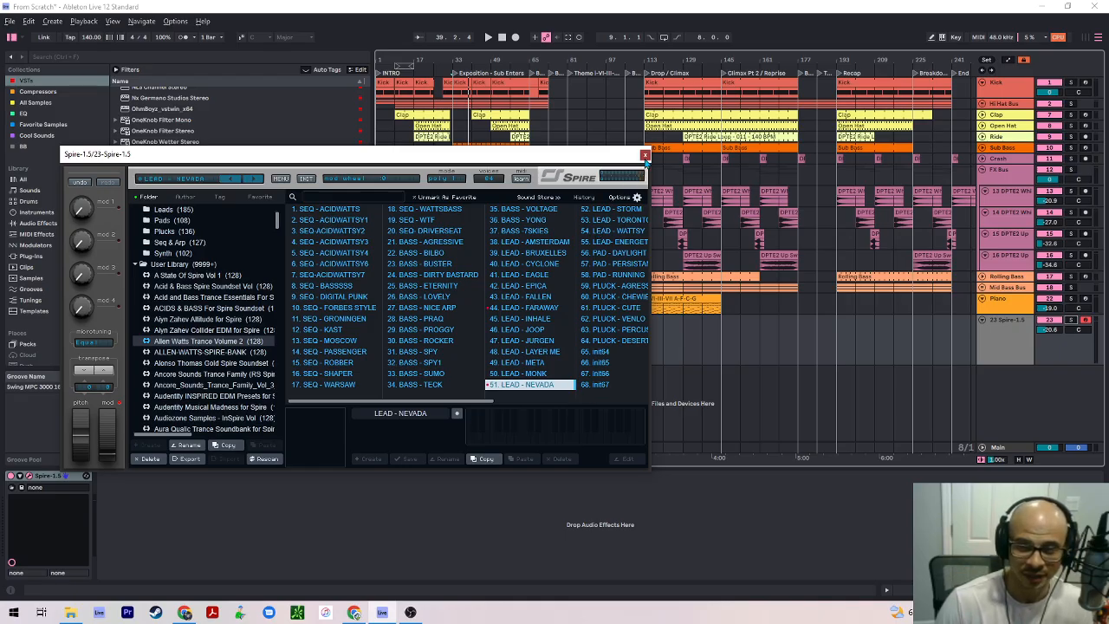
click(644, 156)
Rename the Spire track as Saw Lead
click(1000, 343)
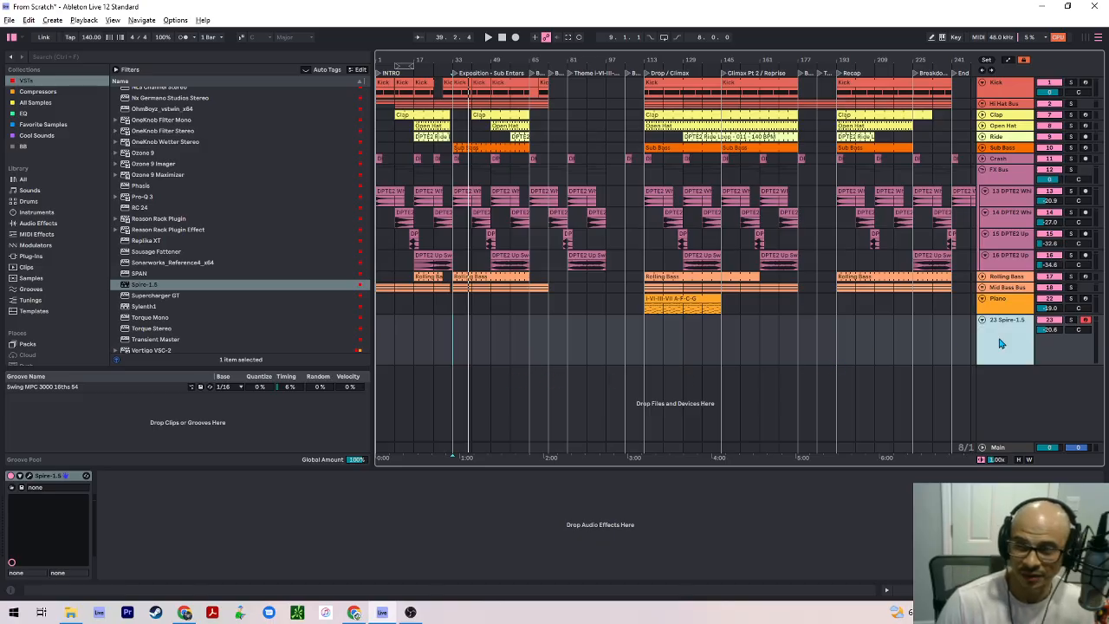
right_click(1000, 343)
click(582, 344)
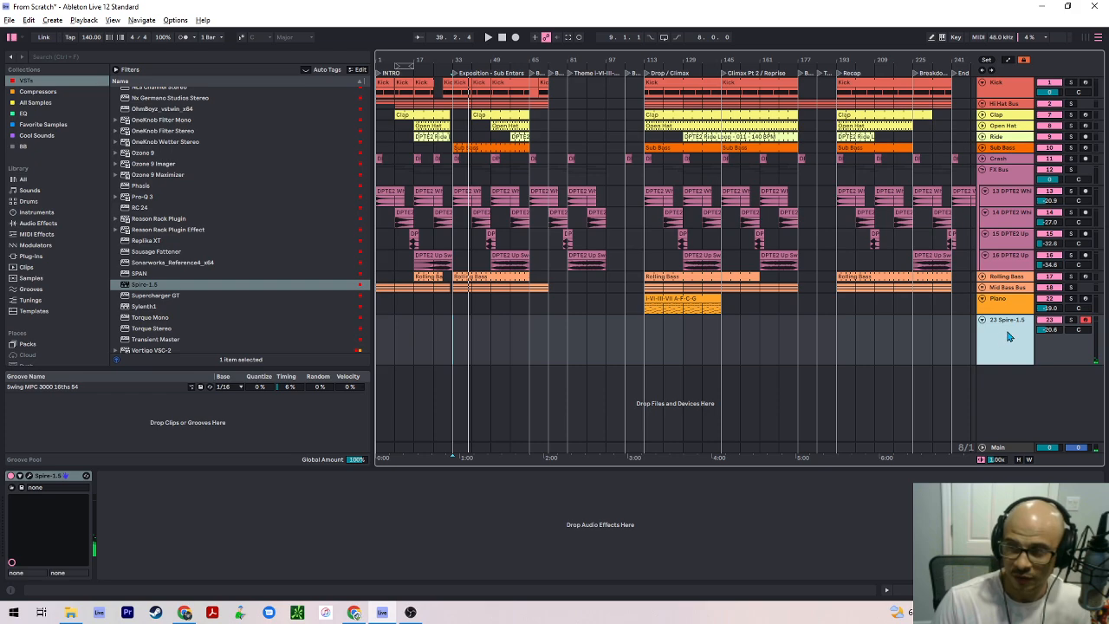
key(ctrl+r)
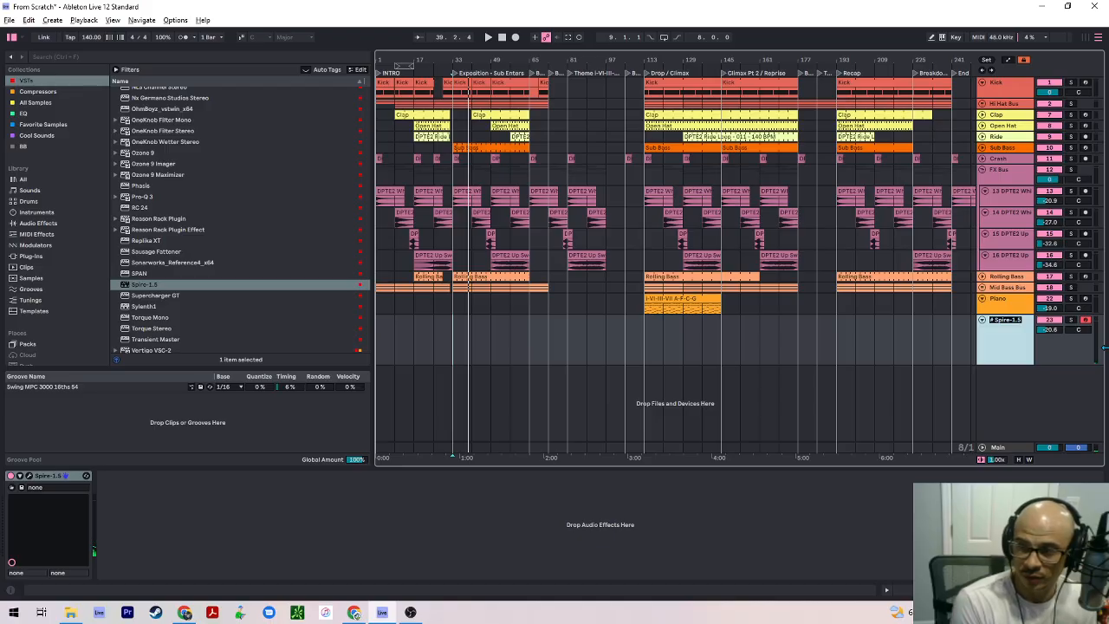
text(Saw L)
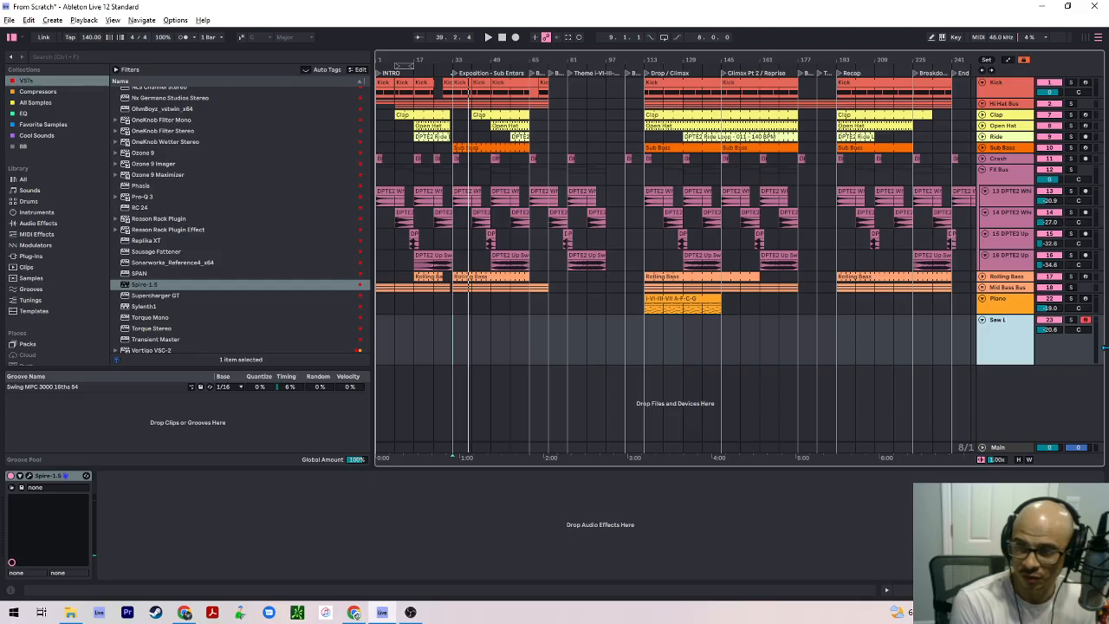
text(ead)
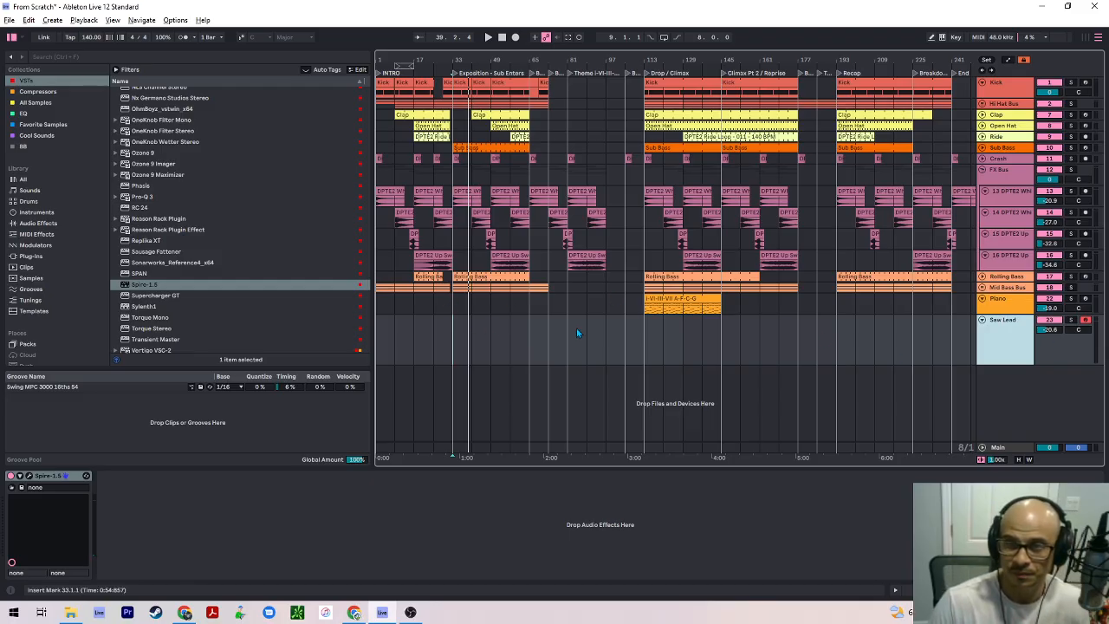
Solo the Piano track and create an empty eight-bar MIDI clip on the Saw Lead track at bar 113, where Drop / Climax starts
click(615, 333)
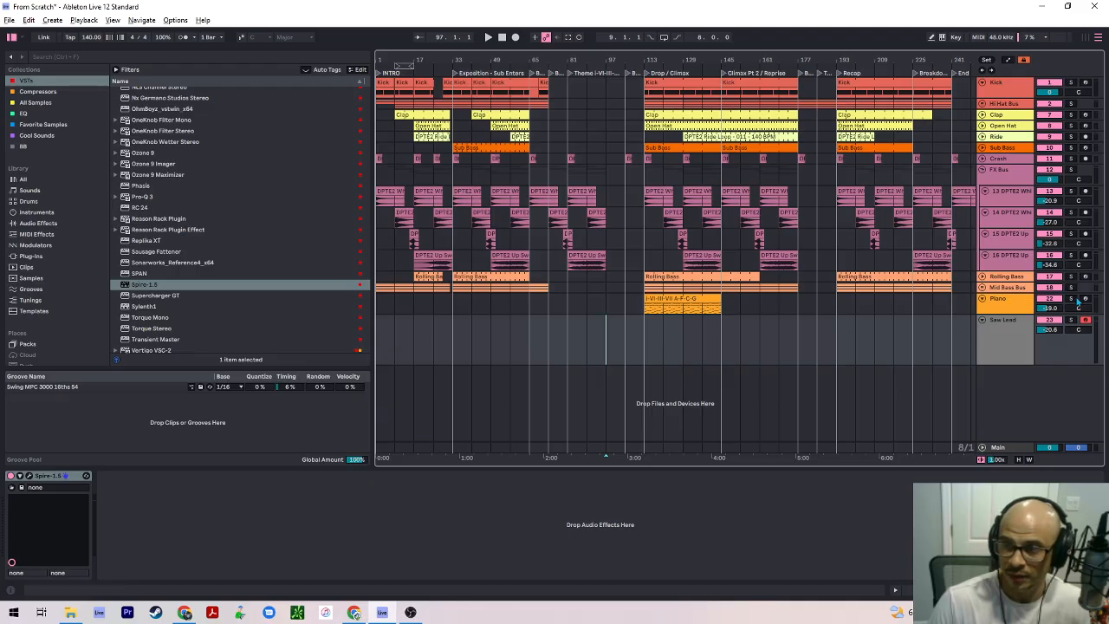
click(1070, 299)
click(642, 337)
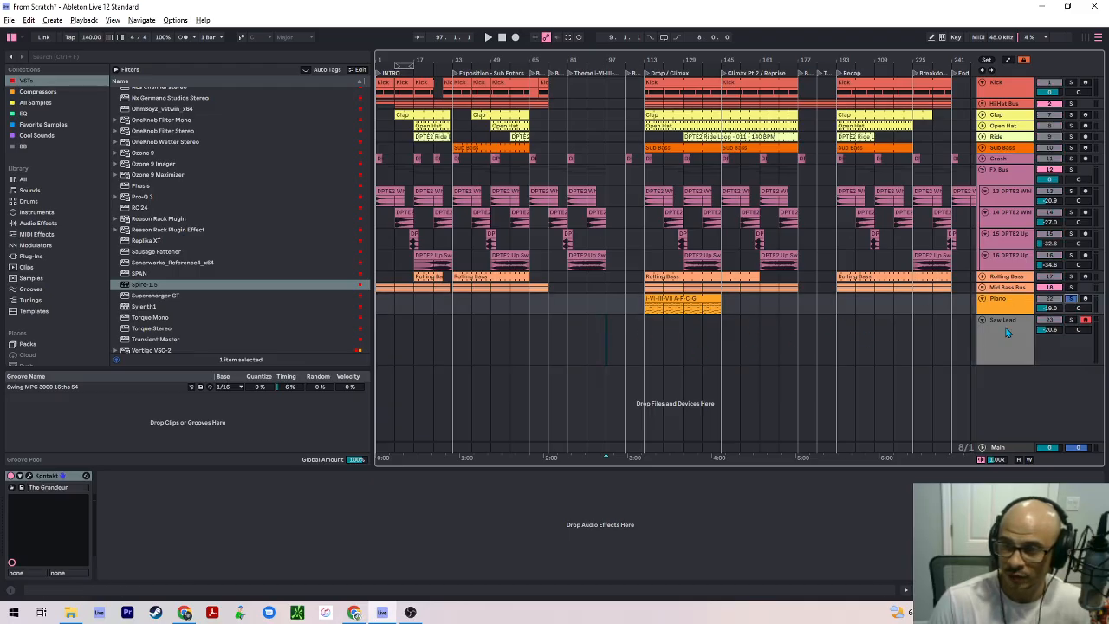
double_click(651, 337)
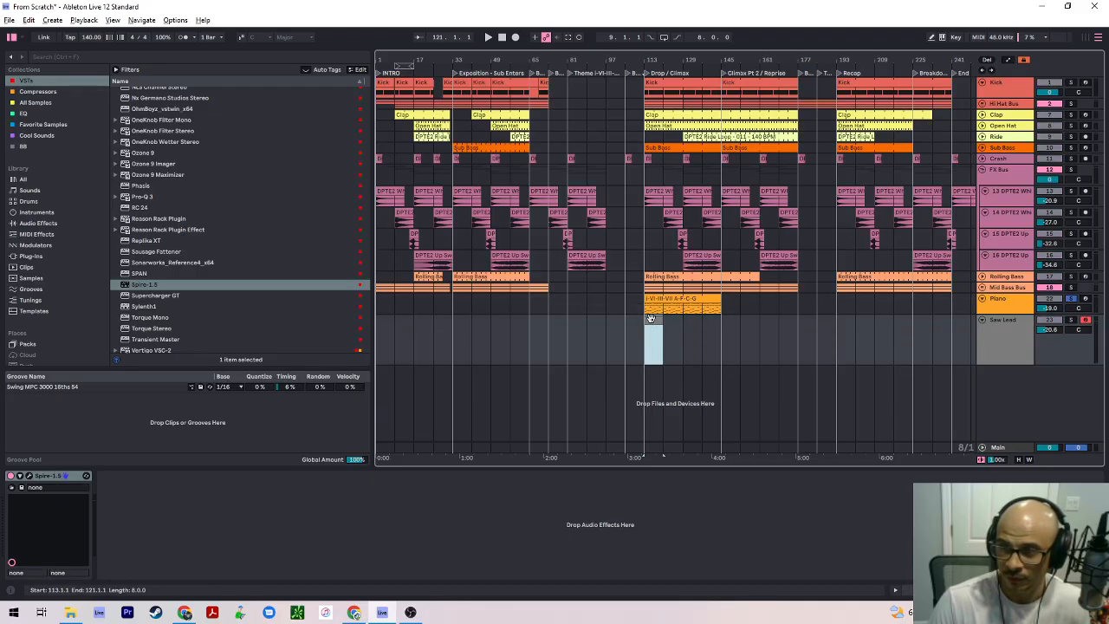
double_click(651, 319)
key(shift+Tab)
Solo the Saw Lead track instead of the Piano and open the new clip in the full-size note editor
ctrl+click(1071, 321)
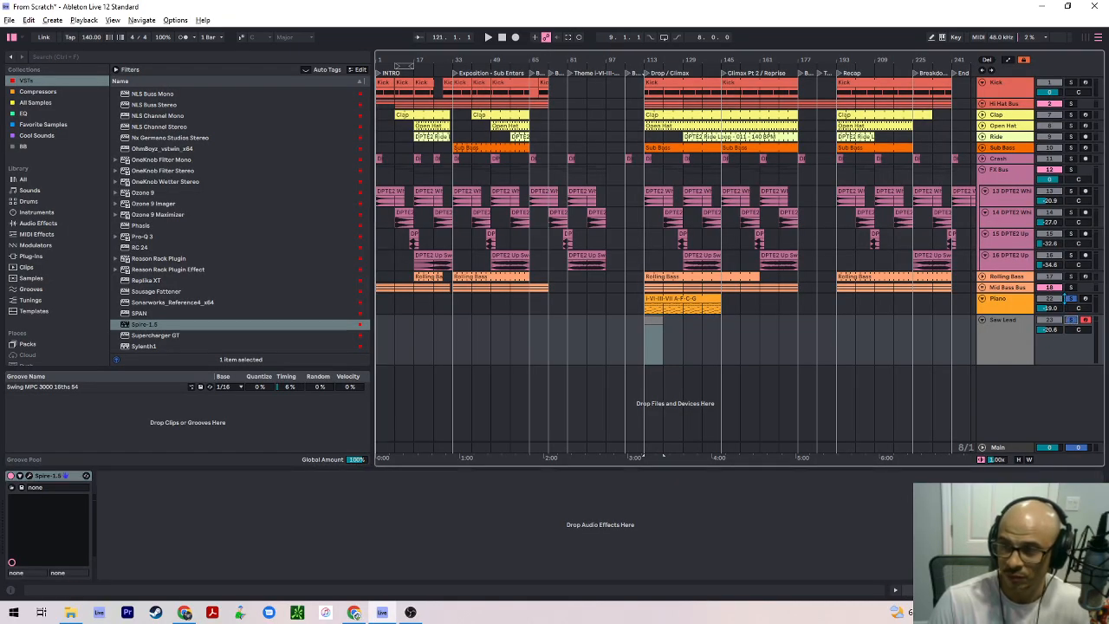
click(1071, 298)
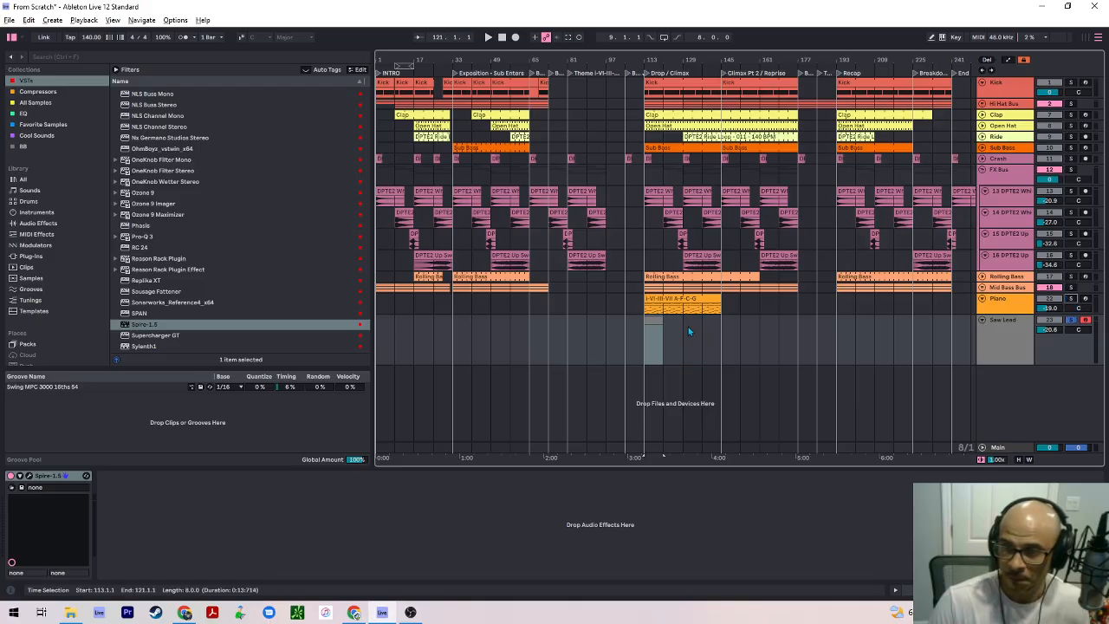
double_click(654, 328)
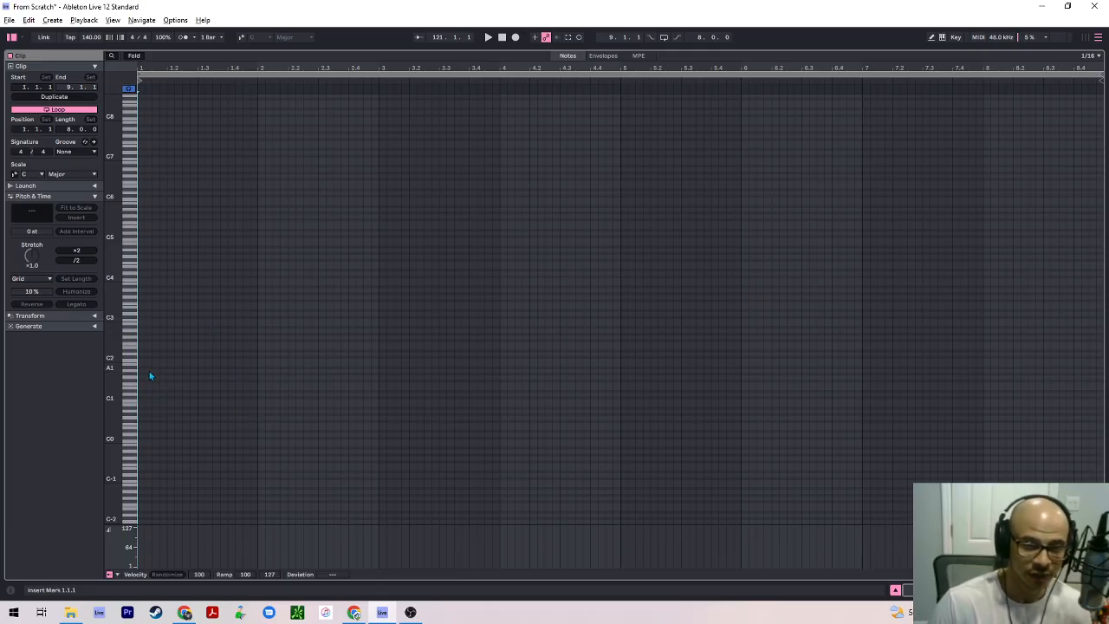
Enter sixteenth notes A1 at 1.1.1, A2 at 1.1.2 and C3 at 1.1.3 in the Saw Lead clip
double_click(143, 373)
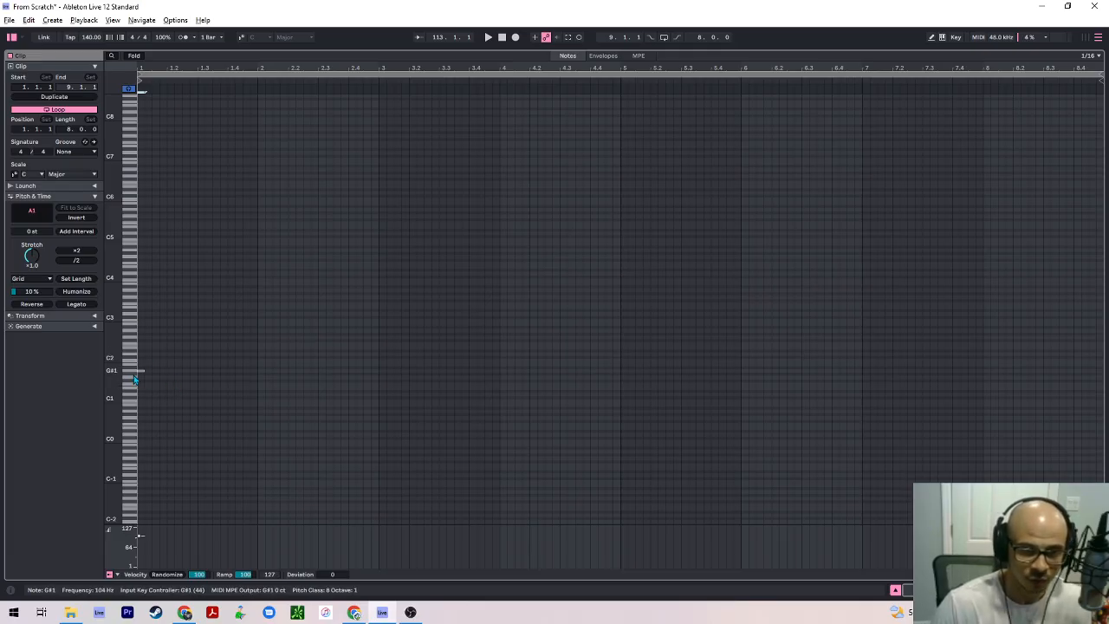
click(139, 324)
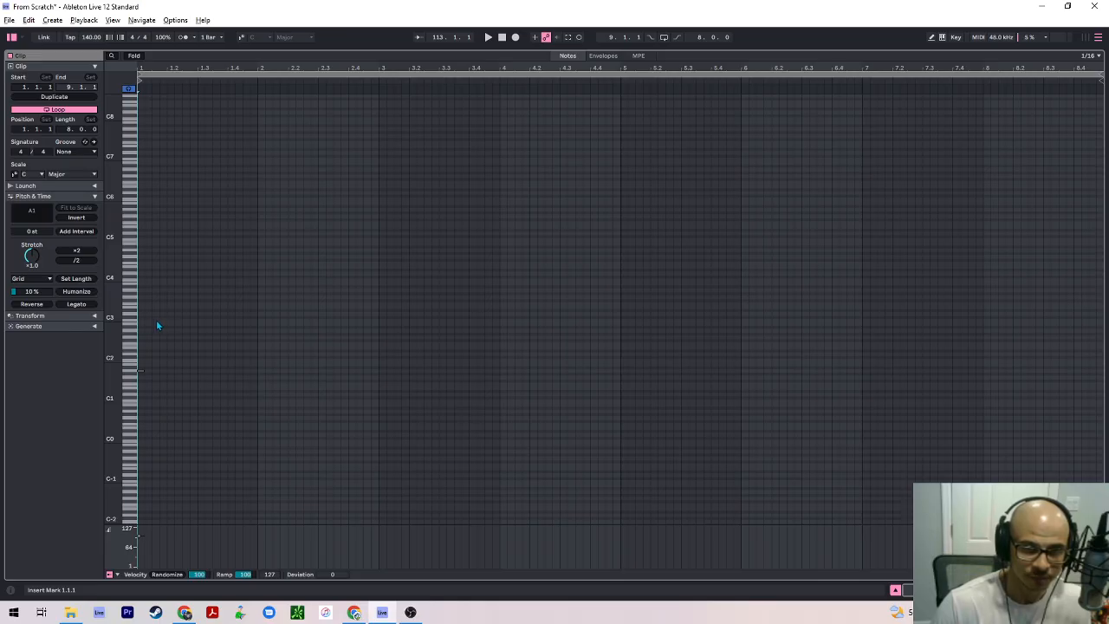
double_click(155, 323)
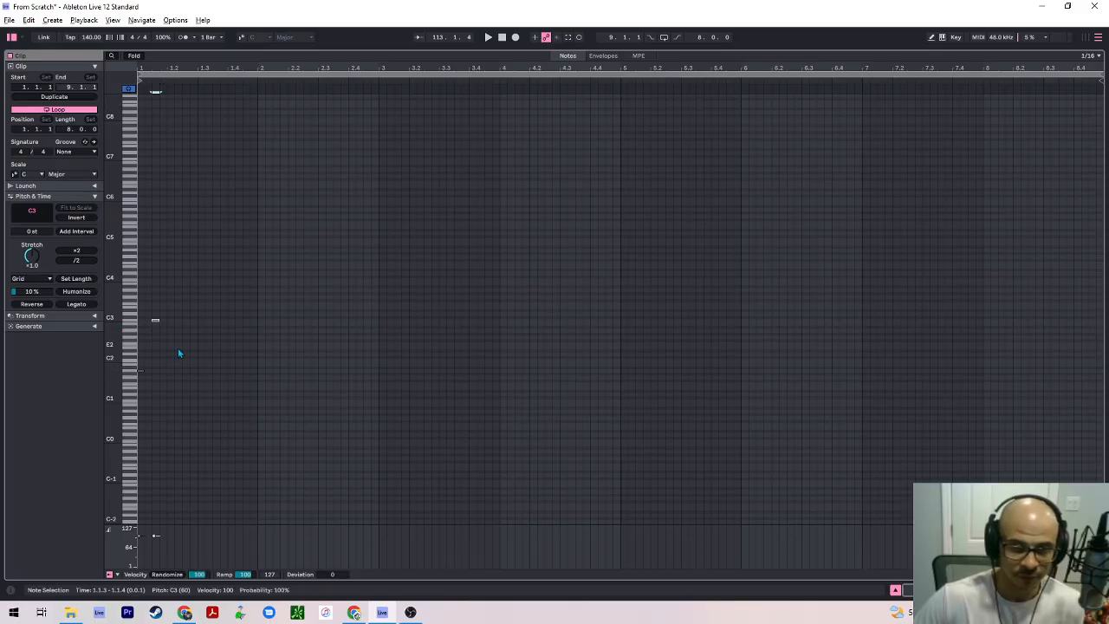
click(151, 331)
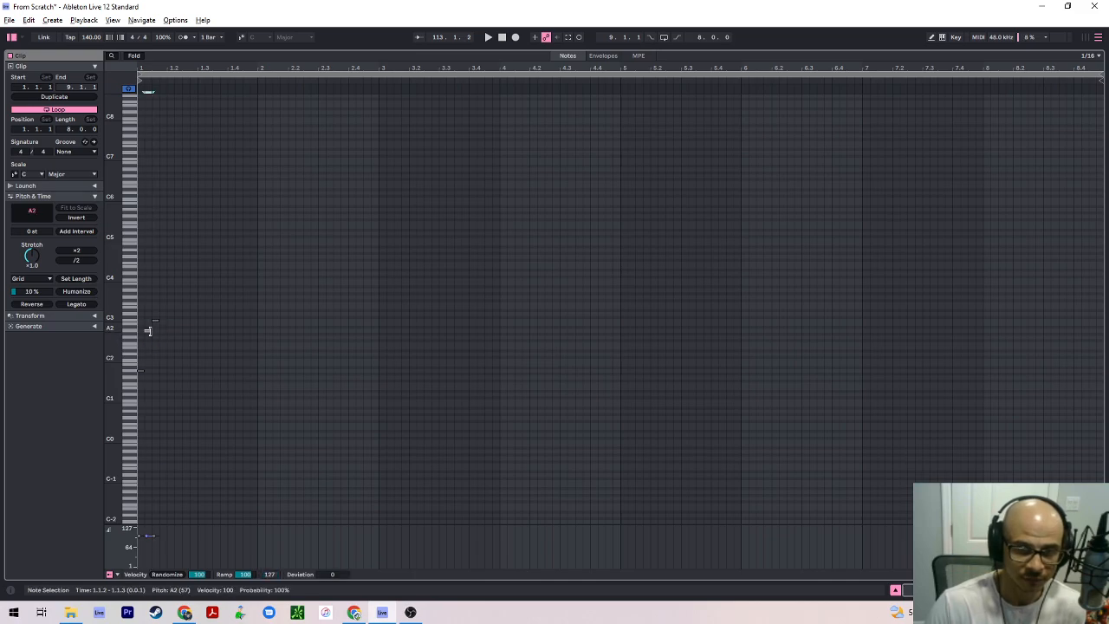
right_click(165, 385)
click(239, 306)
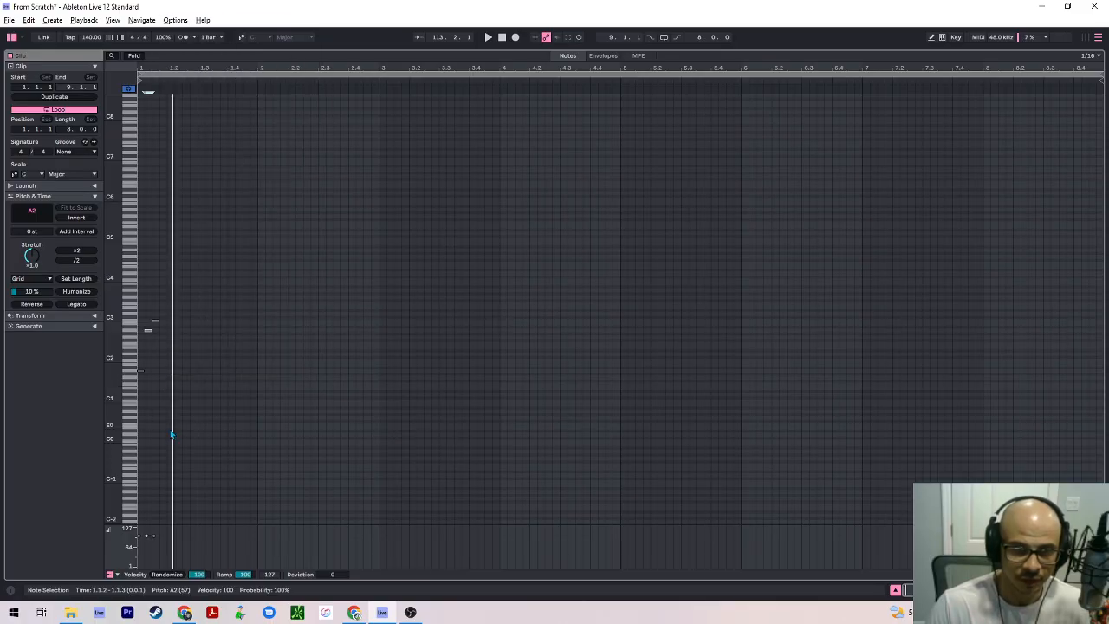
Repeat the three-note figure with A1 at 1.1.4, A2 at 1.2.1 and C3 at 1.2.2
click(162, 372)
click(173, 331)
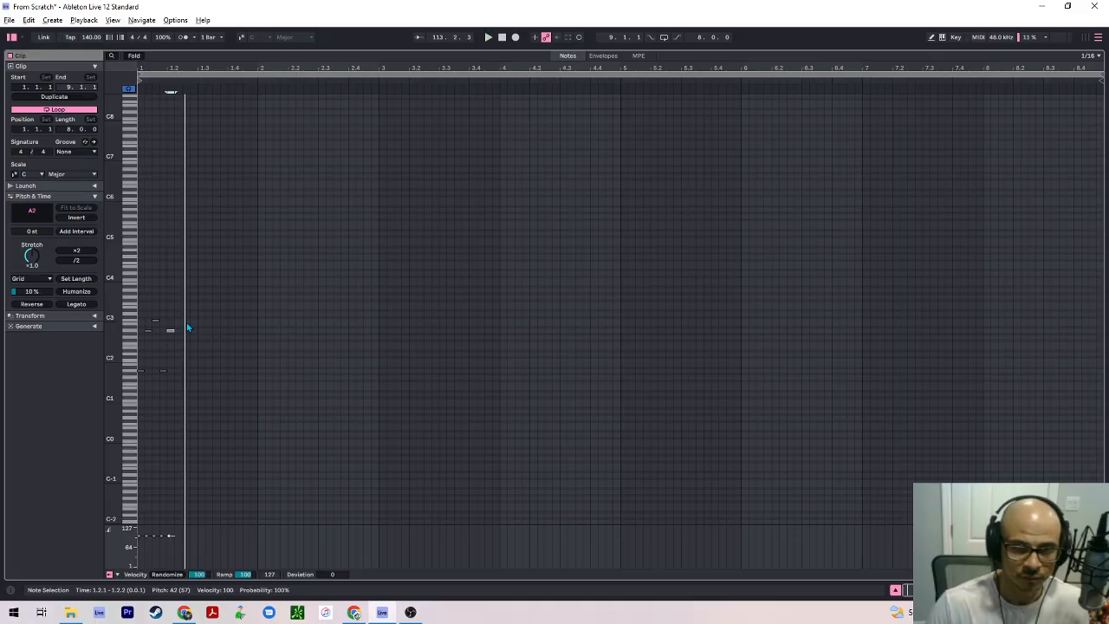
click(181, 325)
double_click(177, 321)
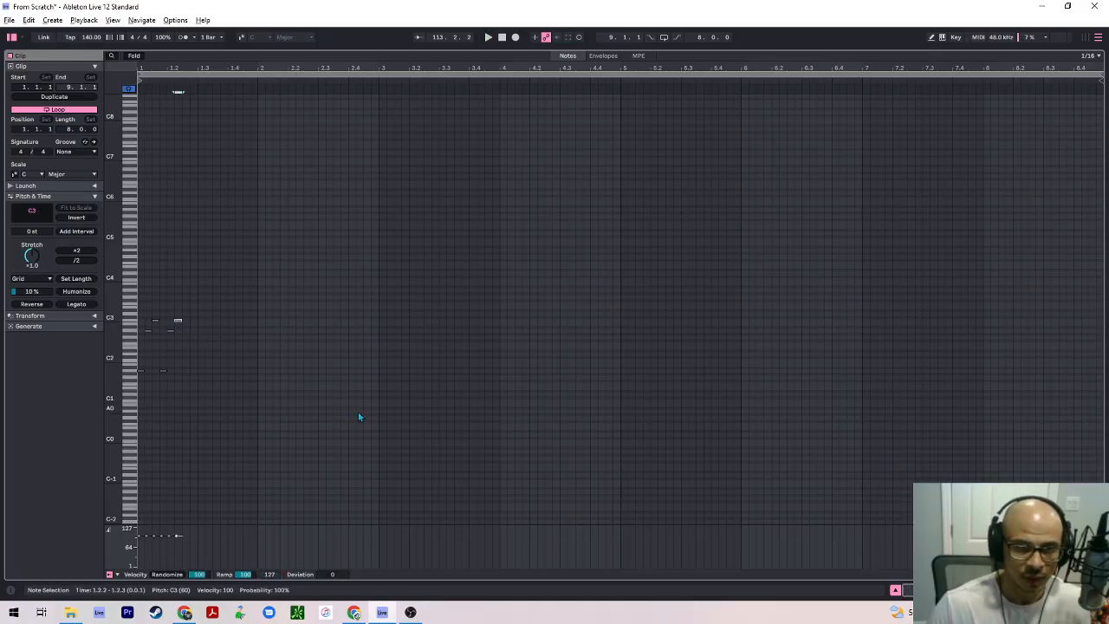
Continue the top line with C3 sixteenths at 1.3.1 and 1.3.4, playing the pattern back to check the rhythm
drag(198, 310, 149, 324)
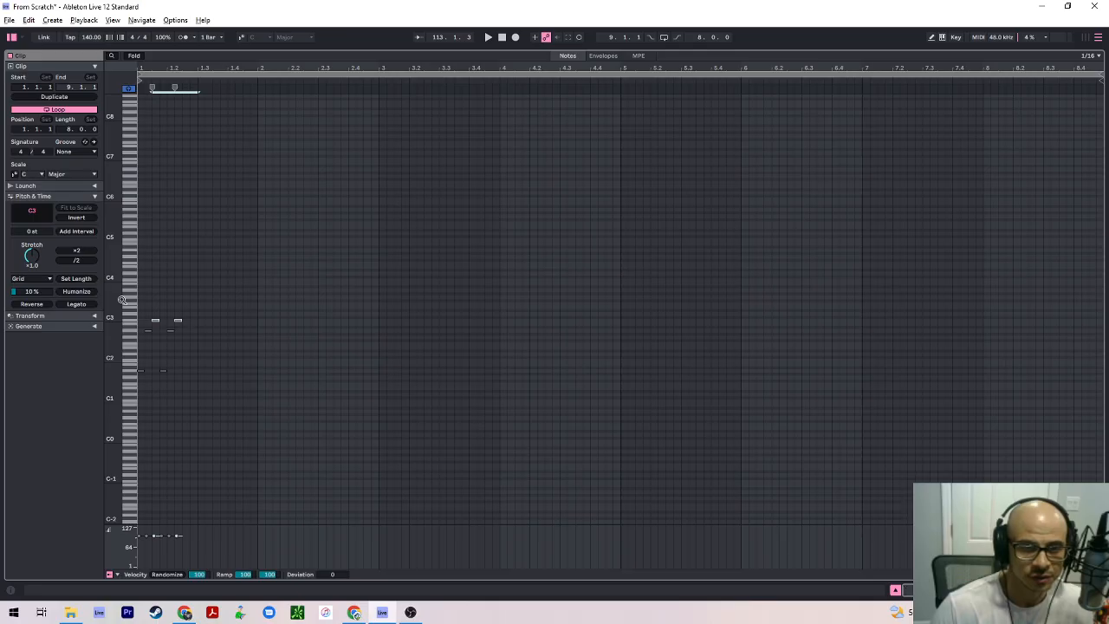
click(175, 256)
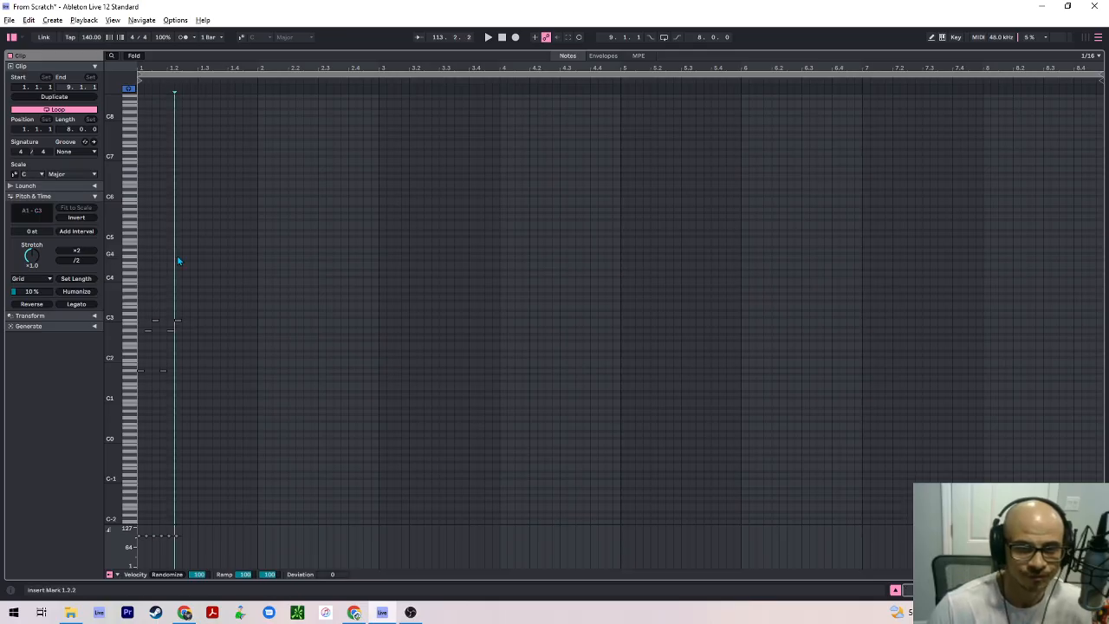
double_click(200, 320)
key(space)
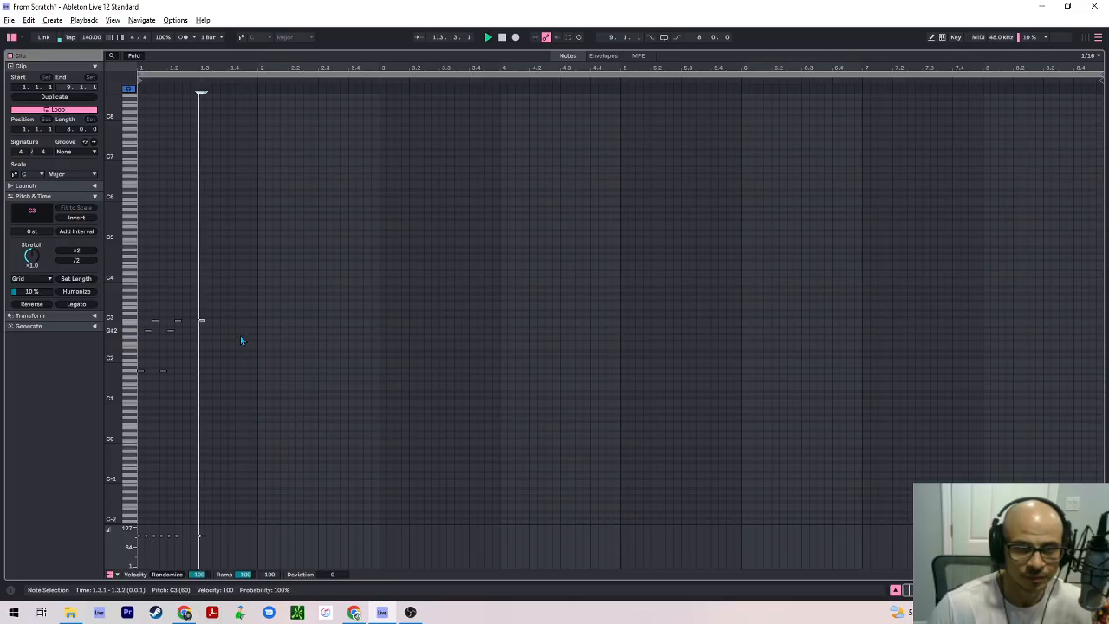
key(space)
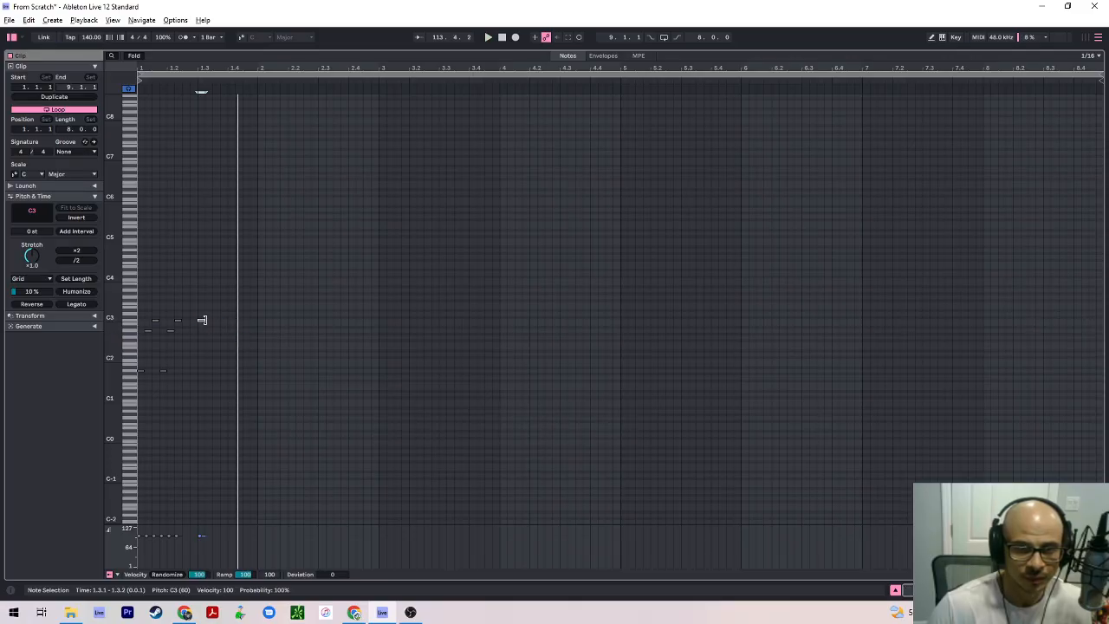
double_click(223, 320)
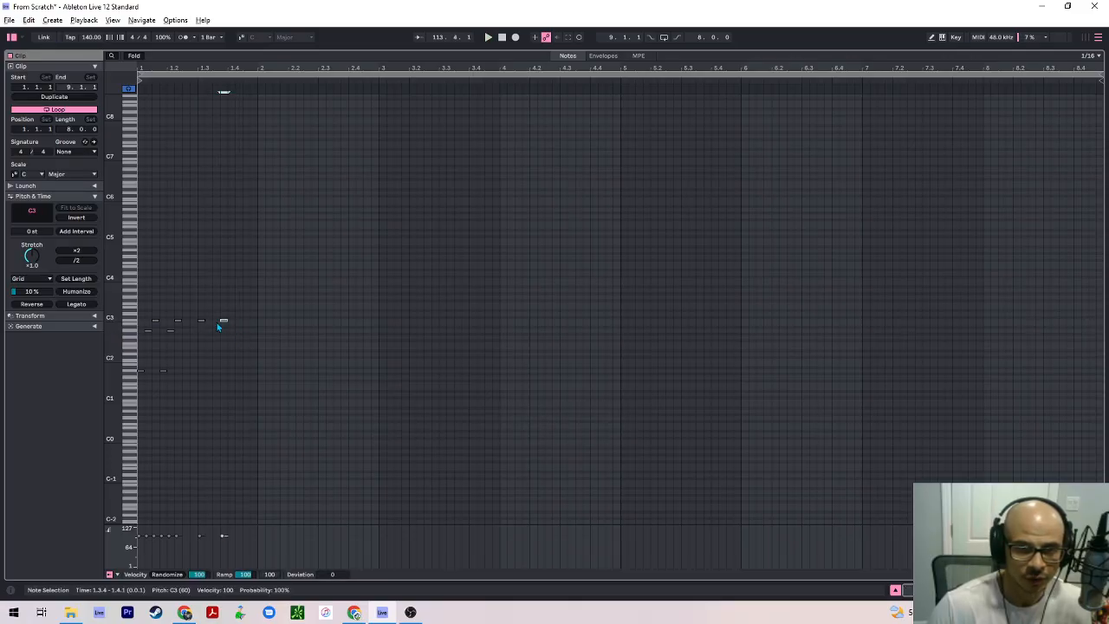
key(space)
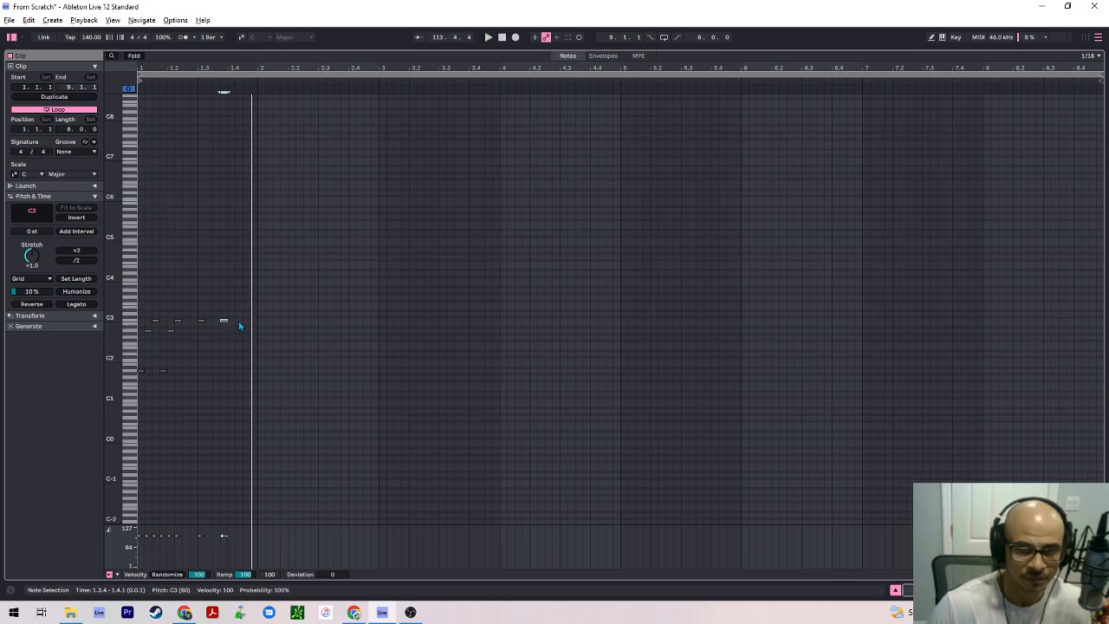
Duplicate the last C3 onward to 1.4.3, delete the extra C3 at 1.4.1, and play the pattern back
key(Right)
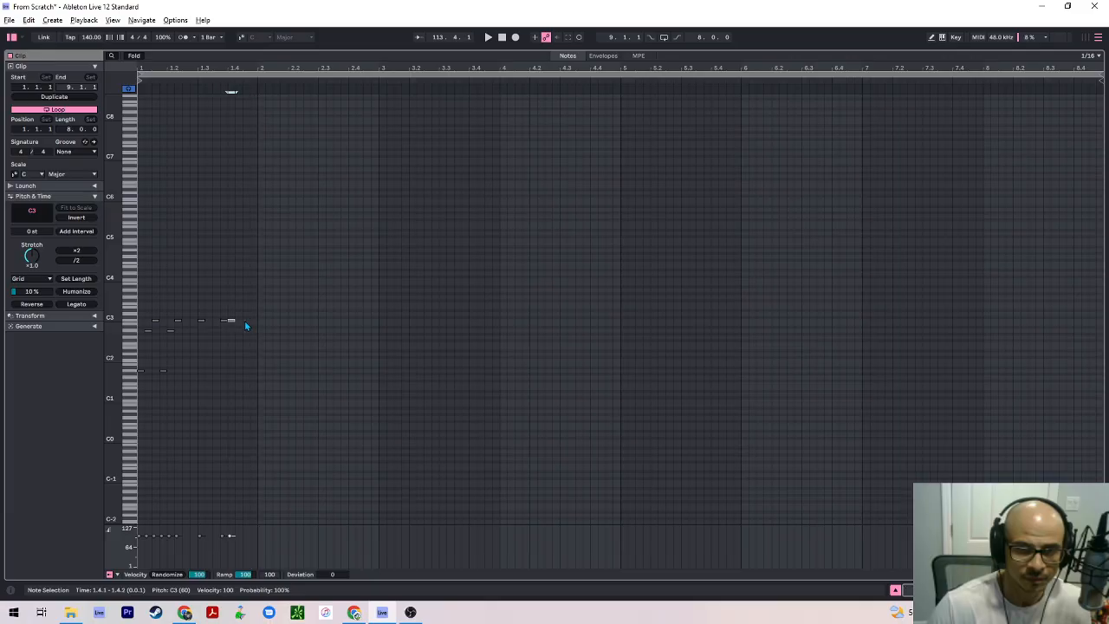
key(Right)
key(Right)
key(space)
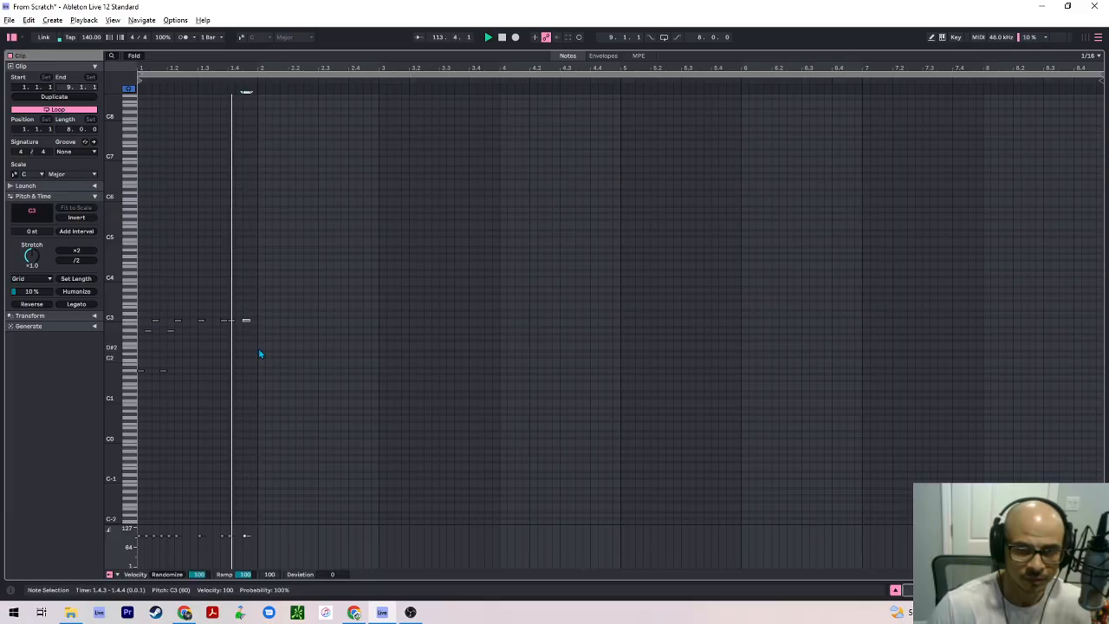
key(space)
key(Left)
key(Left)
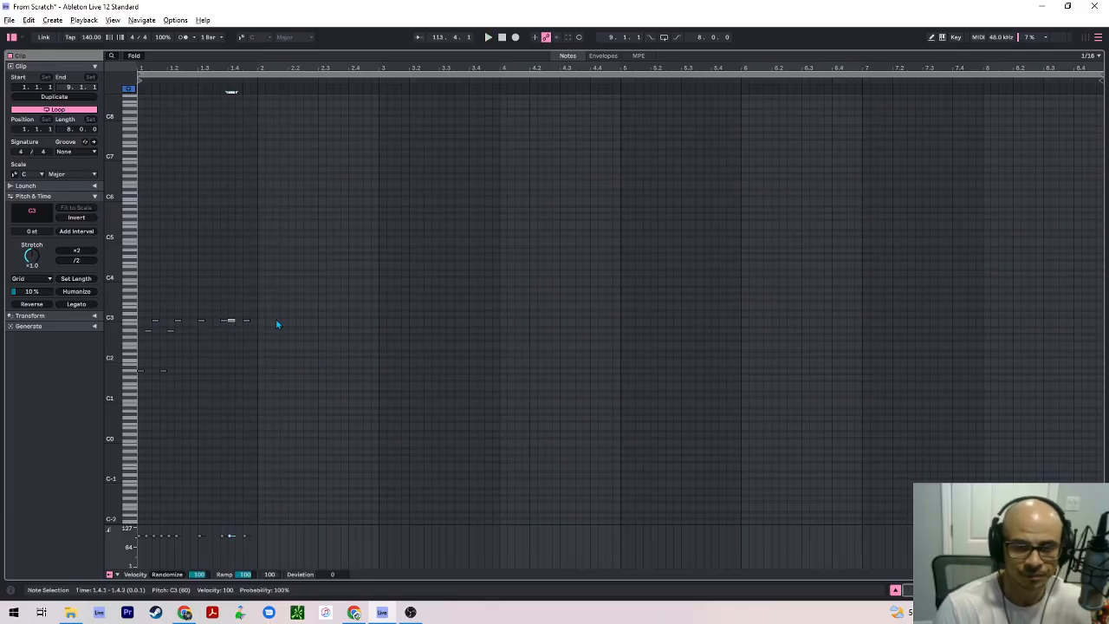
key(Delete)
key(space)
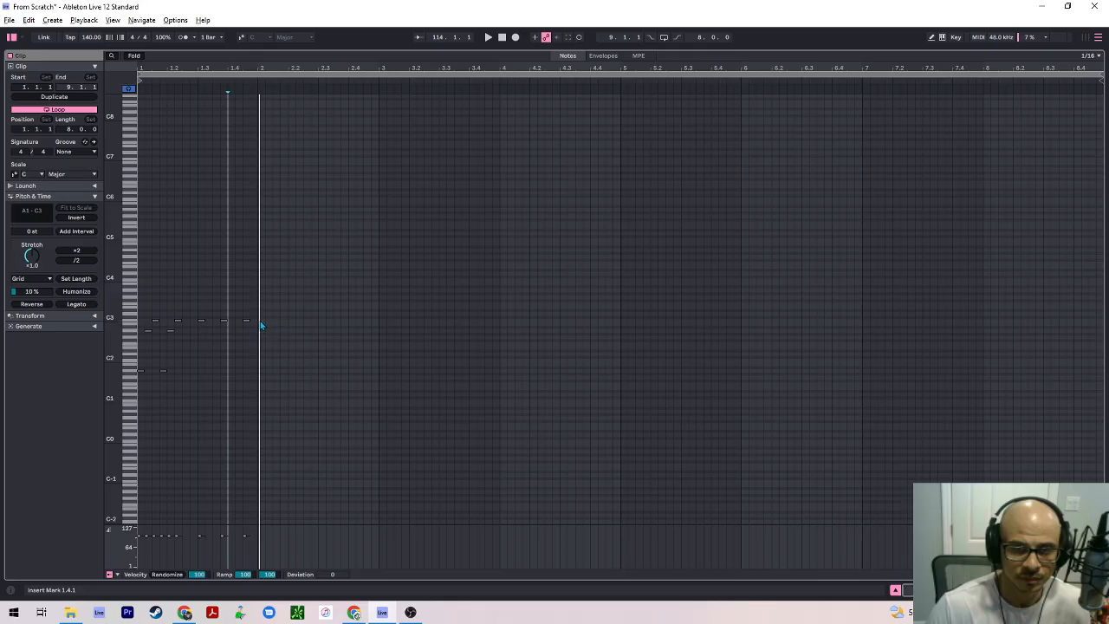
Duplicate the first two A1–A2 pairs so they fill the gaps between the C3 notes from 1.2.3 through 1.3.3
click(154, 318)
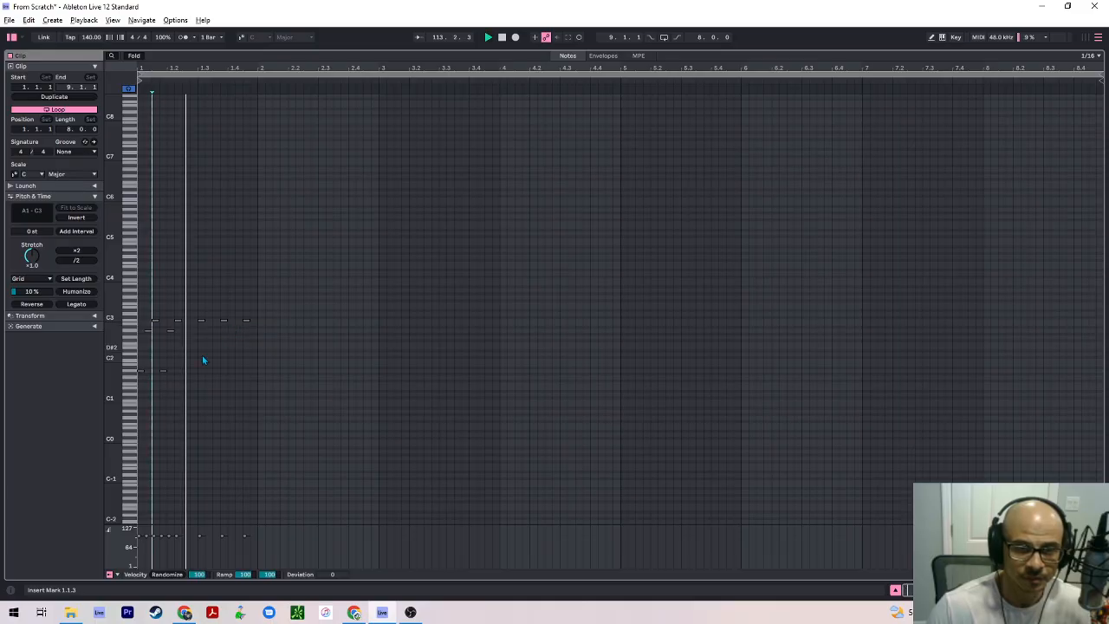
drag(178, 329, 134, 378)
key(ctrl+d)
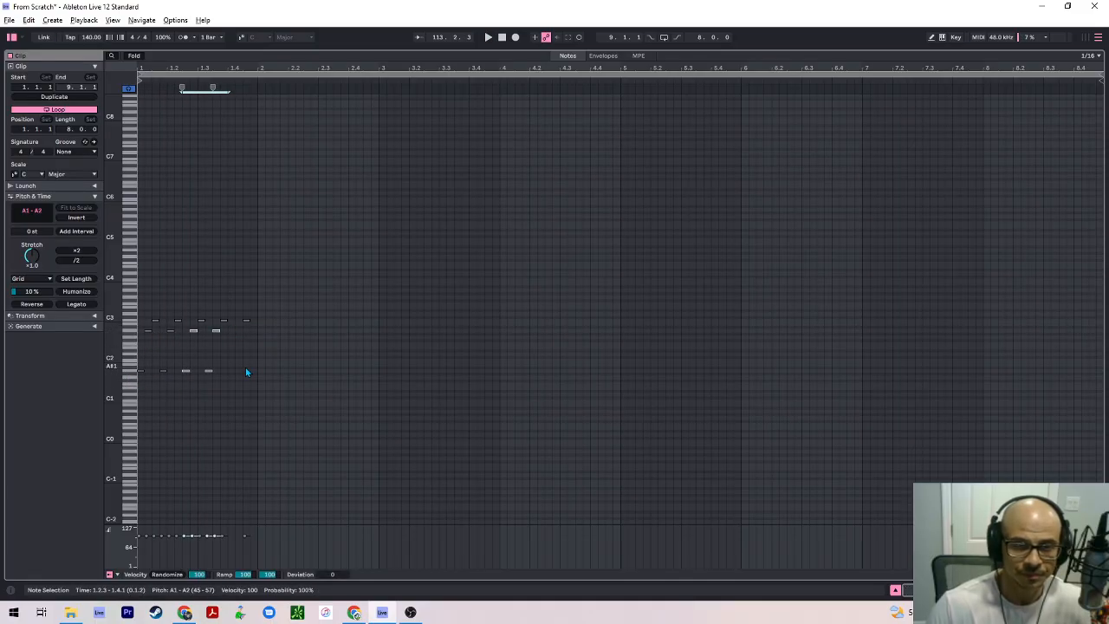
key(ctrl+d)
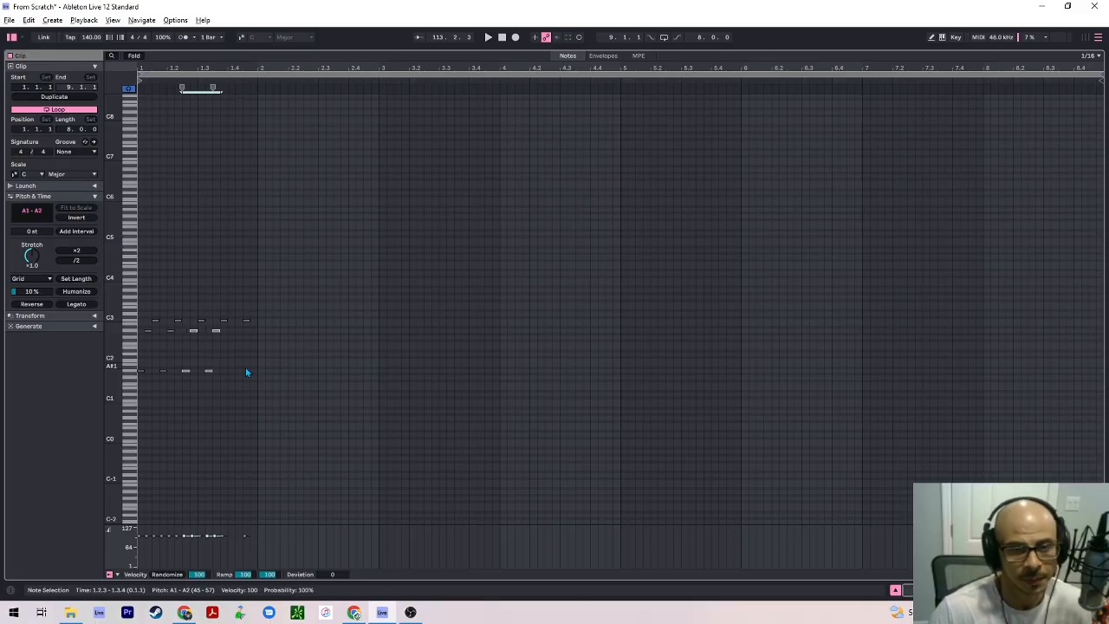
Duplicate the A1–A2 pairs into the gaps from 1.4.1 onward and delete the extra A2 at 2.1.1
key(ctrl+d)
key(ctrl+d)
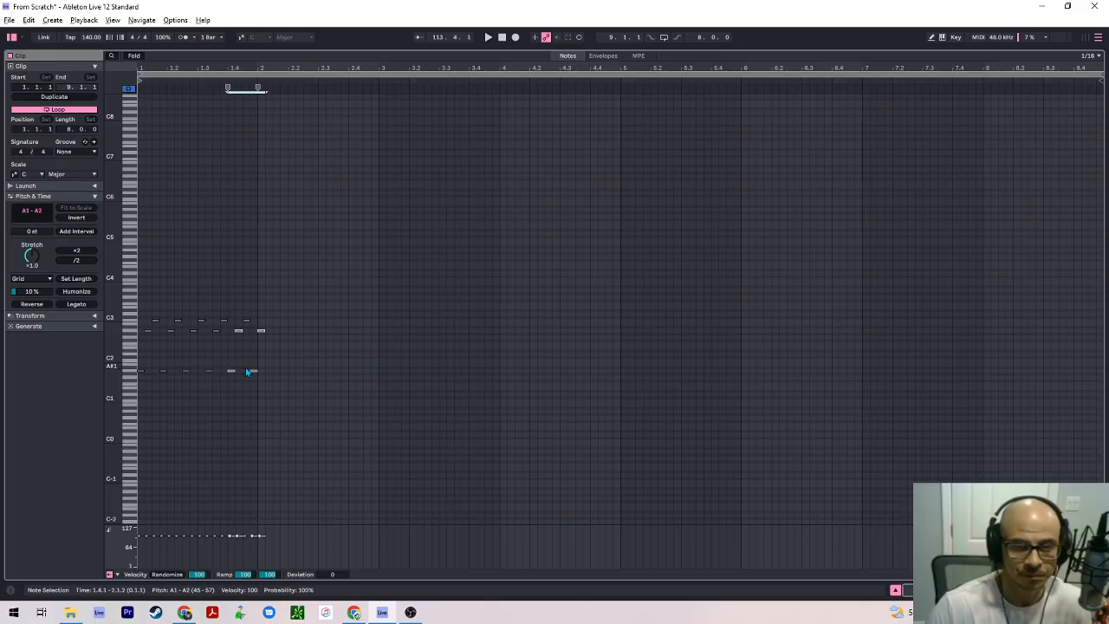
click(288, 331)
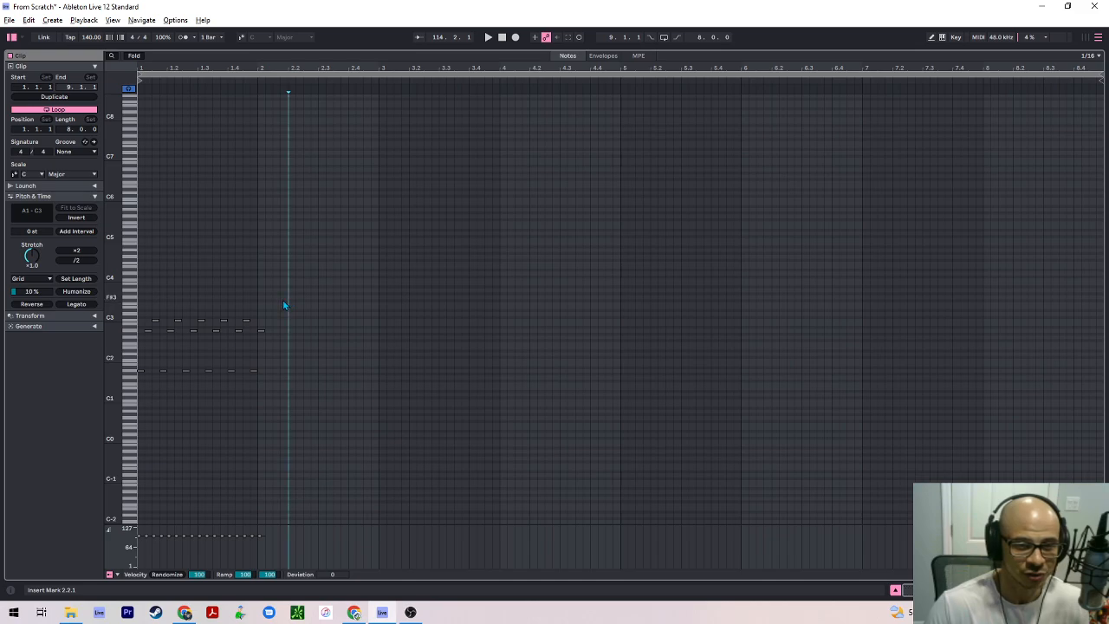
click(286, 304)
mouse_move(286, 305)
mouse_down()
mouse_move(288, 326)
mouse_move(274, 338)
mouse_up()
click(296, 355)
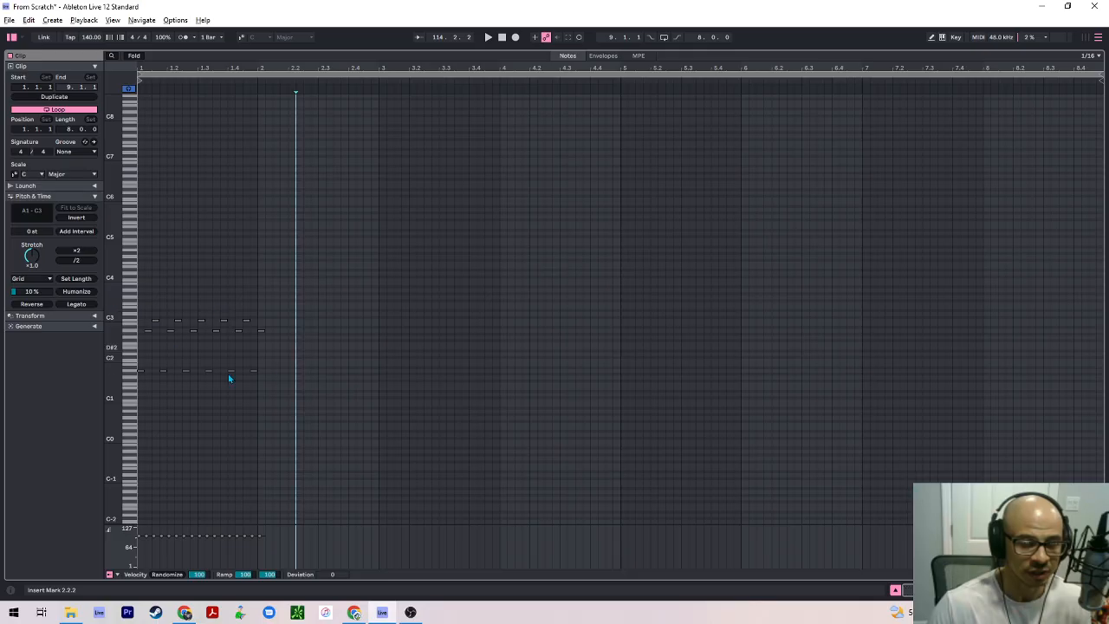
key(ctrl+a)
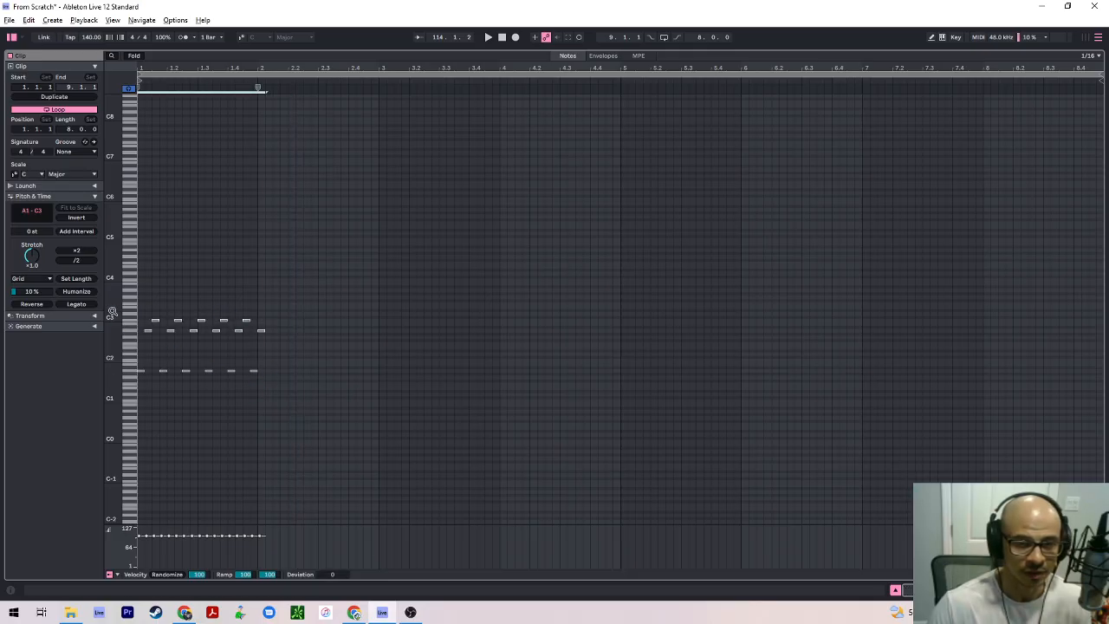
click(274, 316)
click(263, 331)
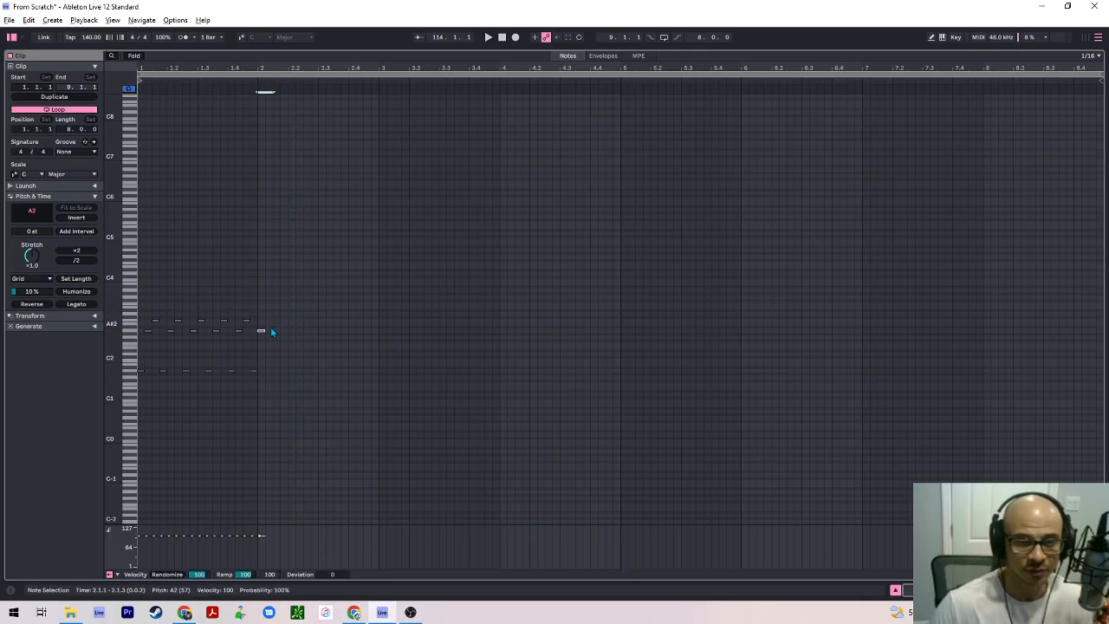
key(Delete)
click(249, 390)
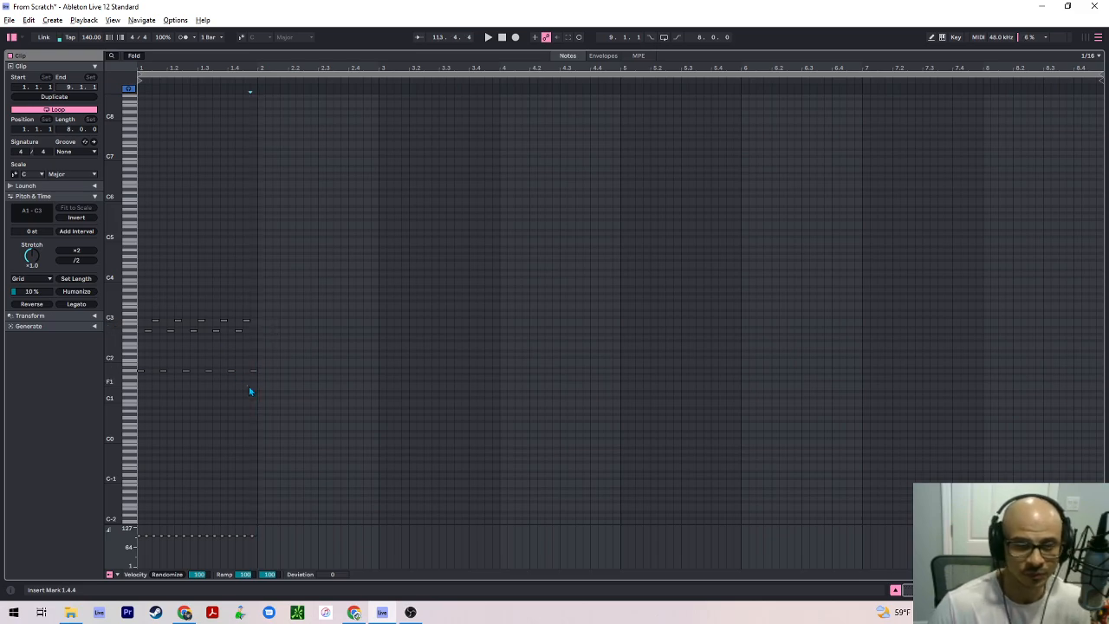
Duplicate the whole one-bar pattern into bar 2 and transpose the copy down four semitones
key(ctrl+a)
key(ctrl+d)
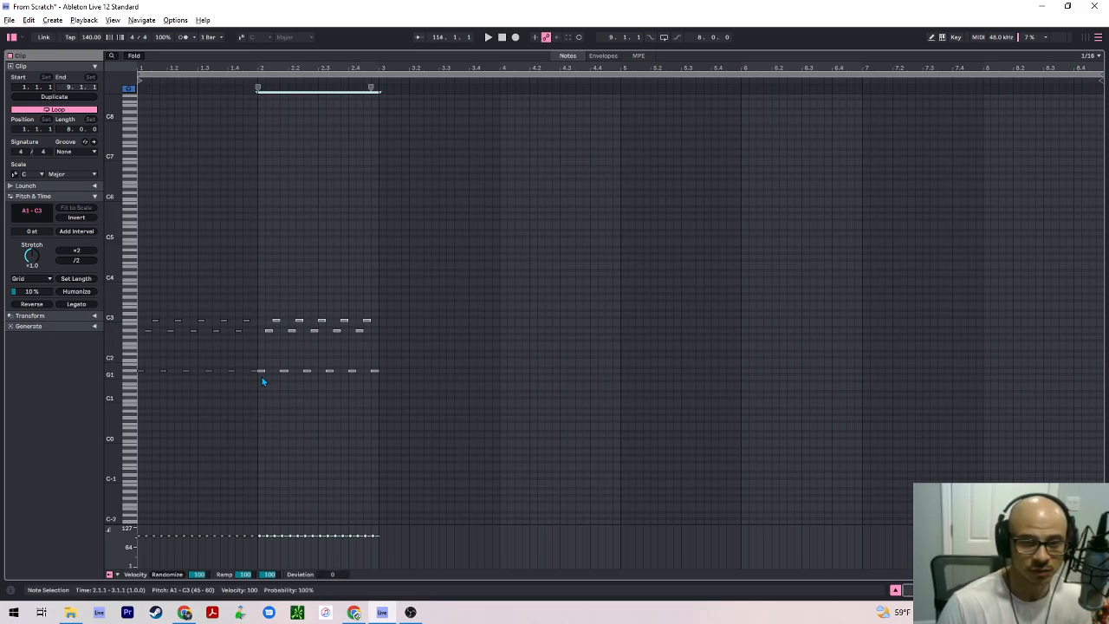
key(Down)
key(Down)
key(Down)
key(Down)
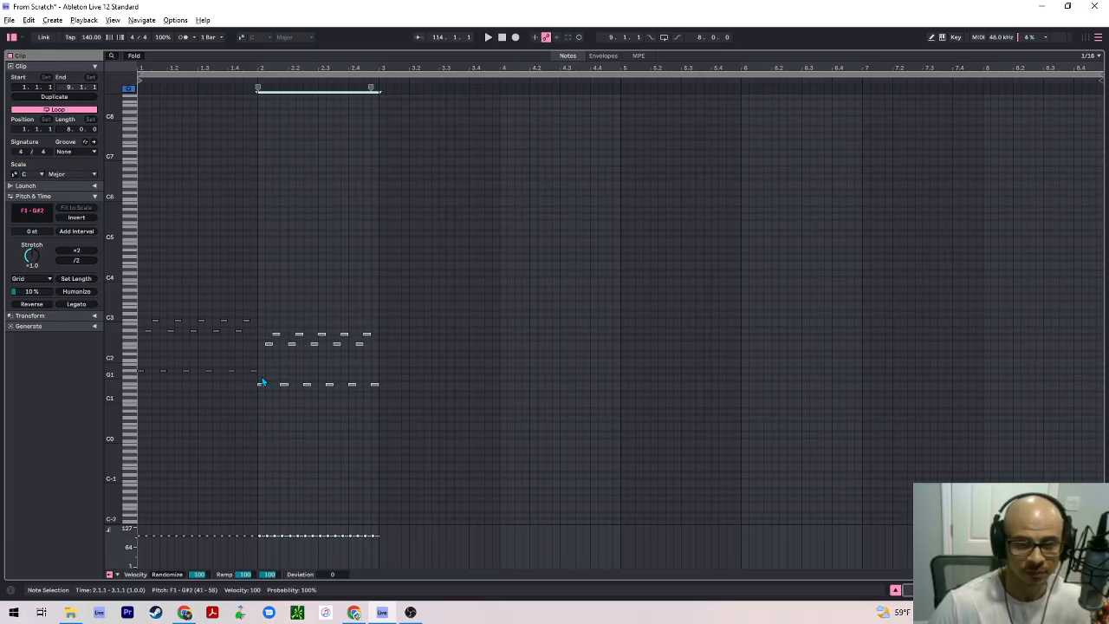
Raise the top G#2 notes in bar 2 by four semitones to C3
click(270, 326)
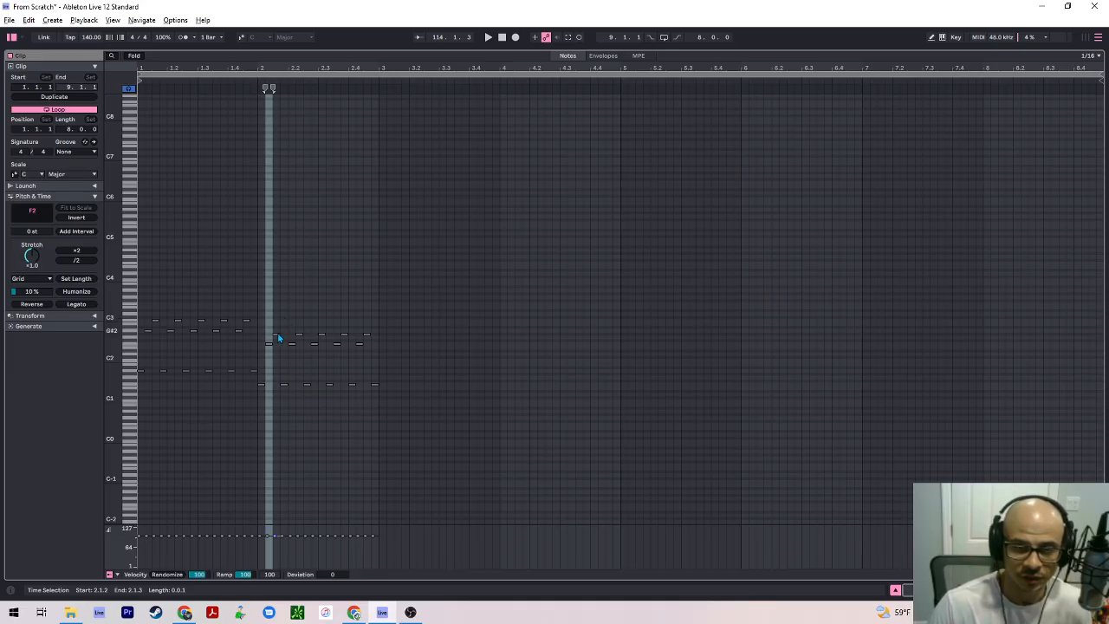
drag(269, 327, 378, 341)
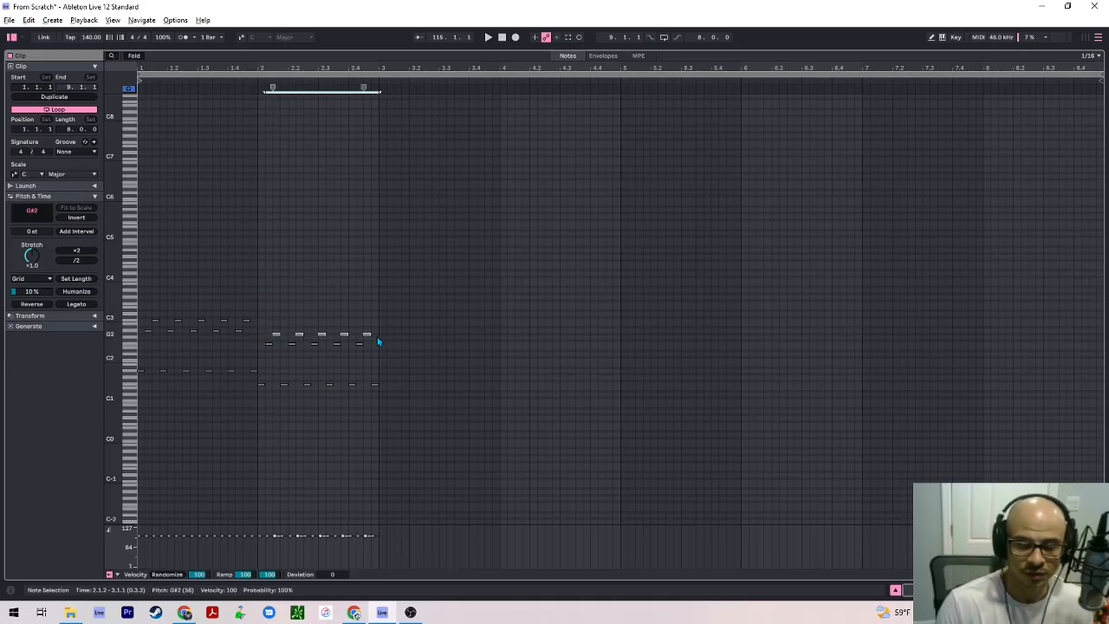
key(Up)
key(Up)
key(Up)
key(Up)
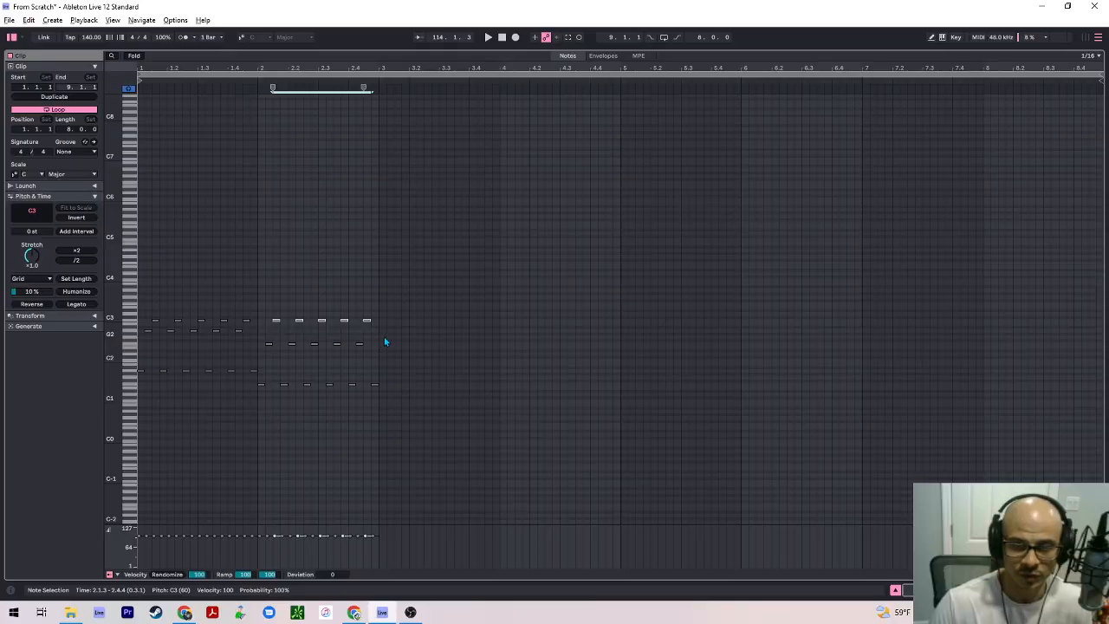
Raise the middle F2 notes in bar 2 to B2 and play the two bars back
drag(388, 338, 265, 356)
key(Up)
key(Up)
key(Up)
key(Up)
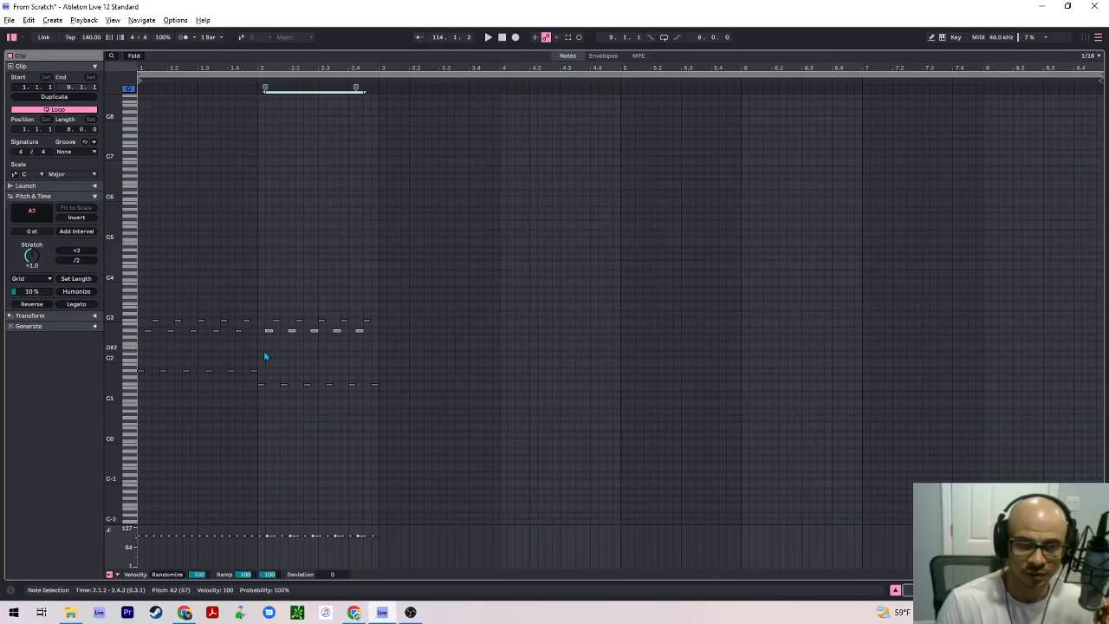
key(Up)
key(Up)
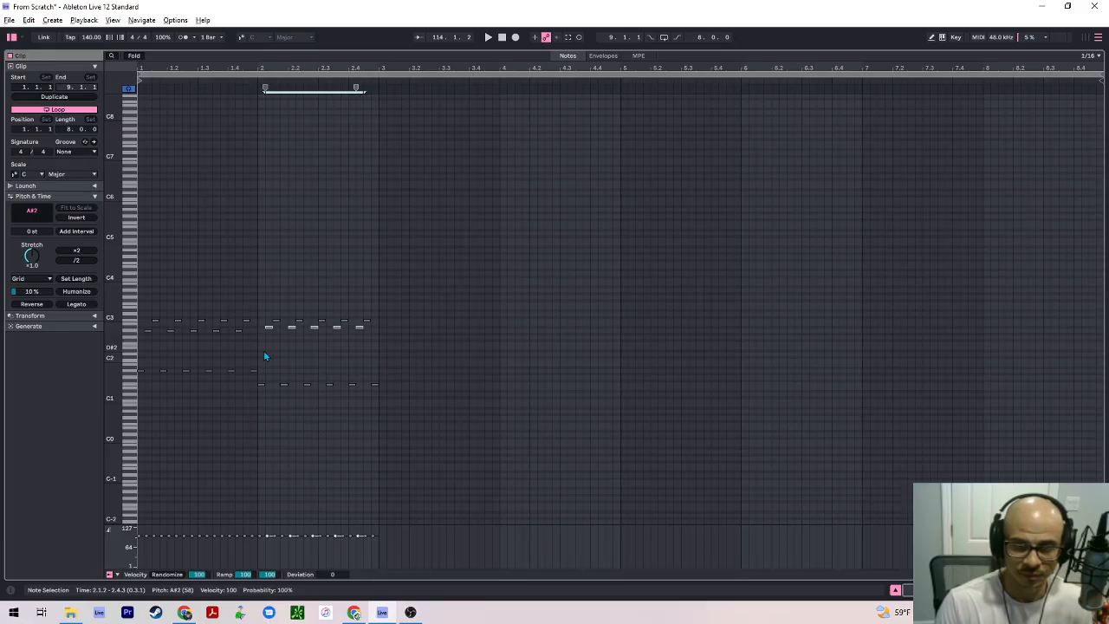
key(space)
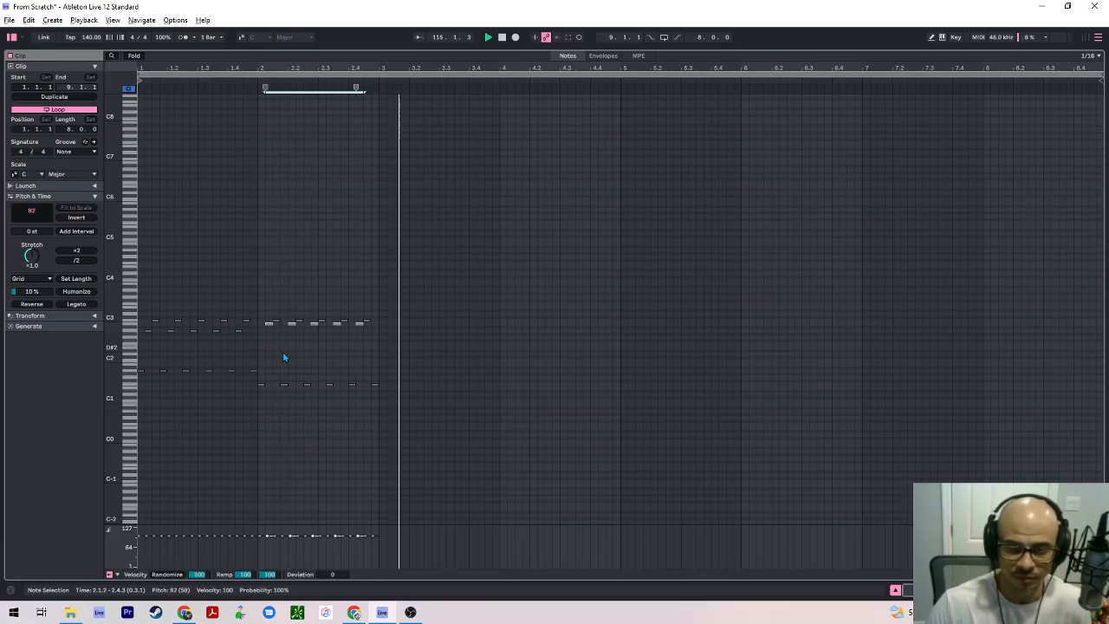
click(325, 360)
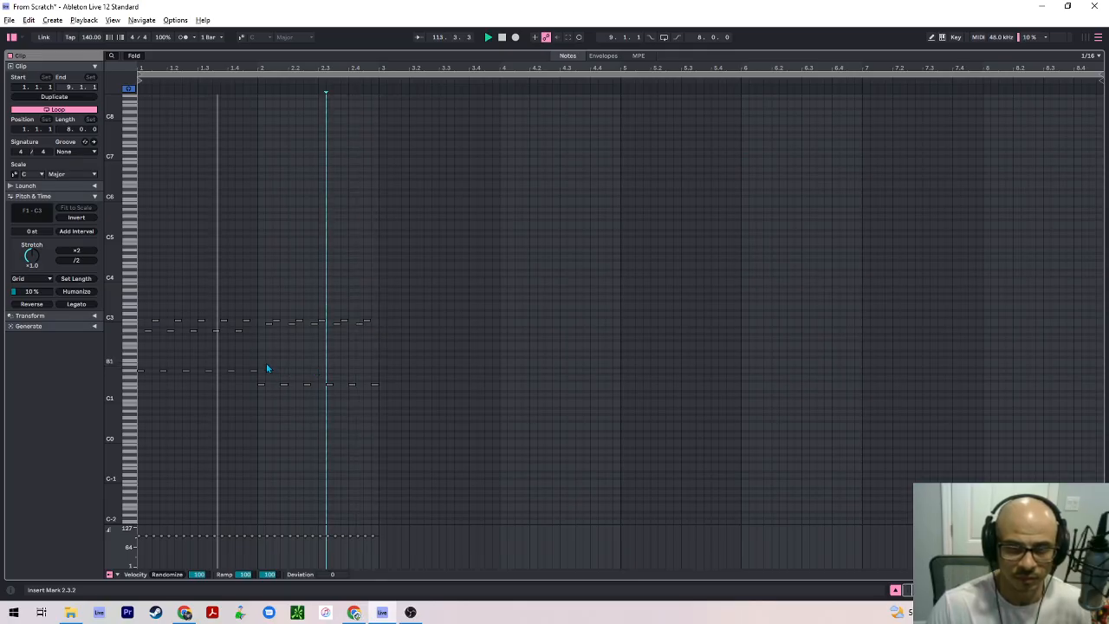
key(space)
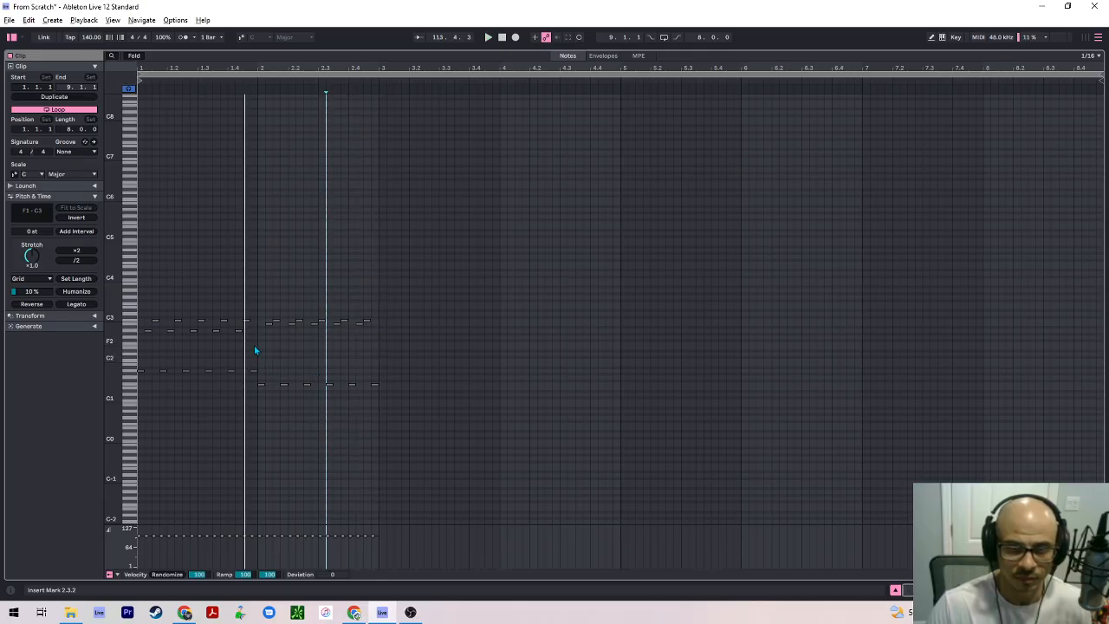
Move the C3 at 1.3.4 to 1.3.3 and the last C3 in bar 1 to 1.4.1, checking the rhythm by playback
click(216, 321)
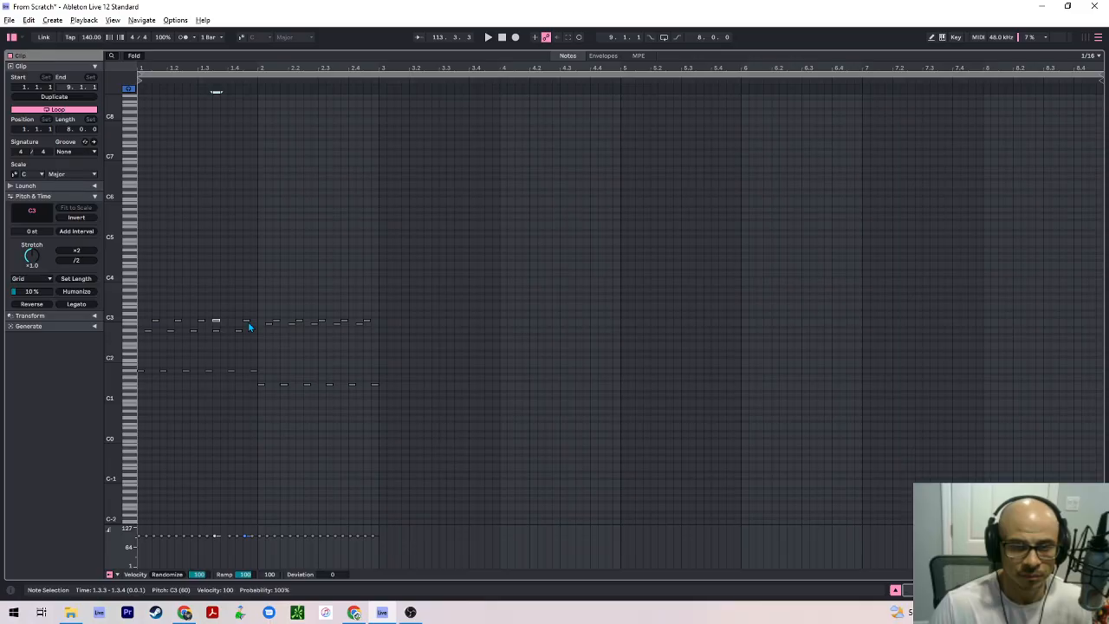
key(space)
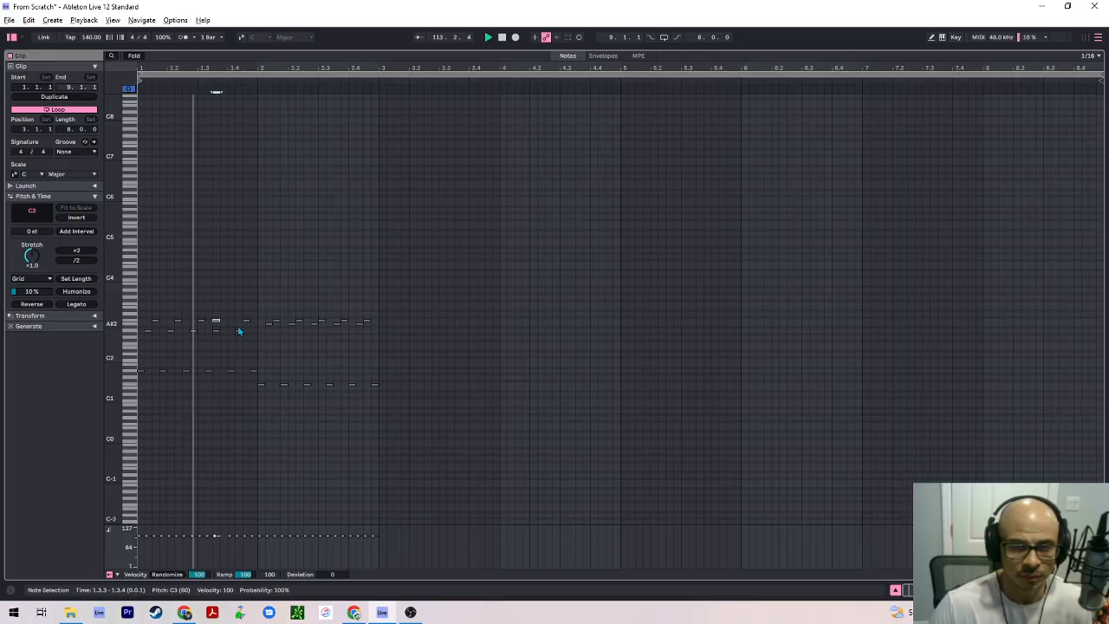
key(space)
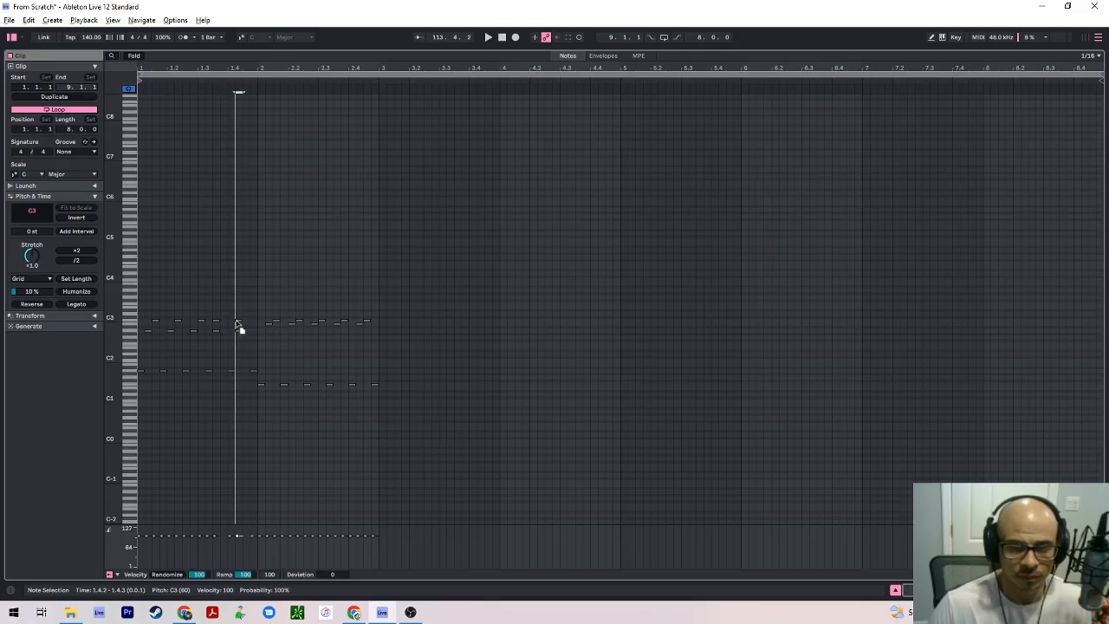
click(234, 330)
key(space)
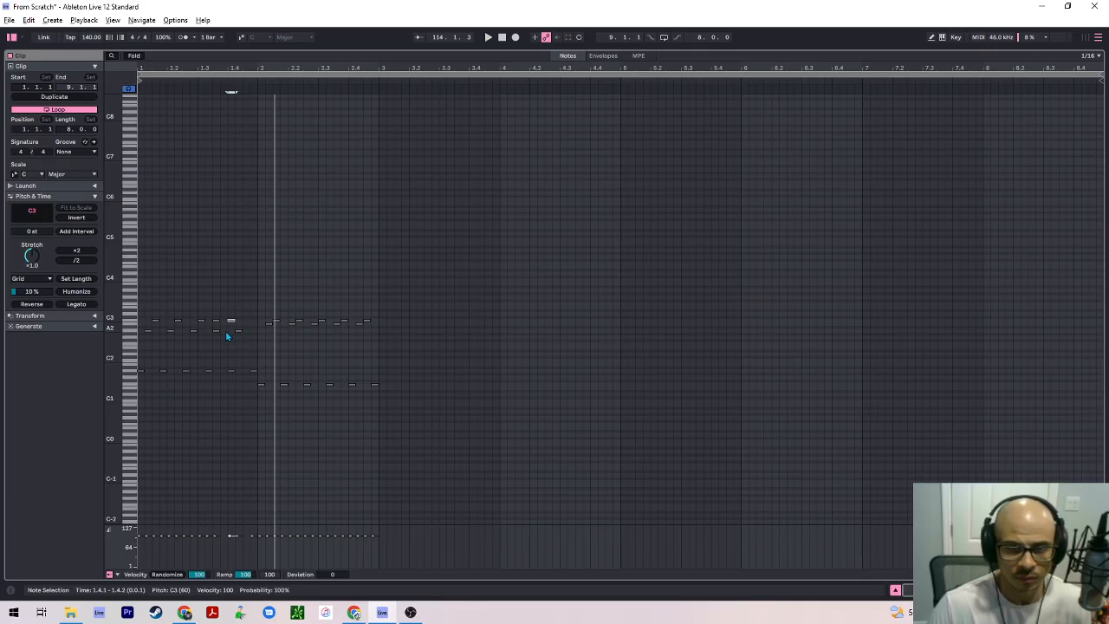
Shift the A2 at 1.3.3 to 1.3.4, add a C3 sixteenth at 1.4.4, and play the pattern
click(218, 331)
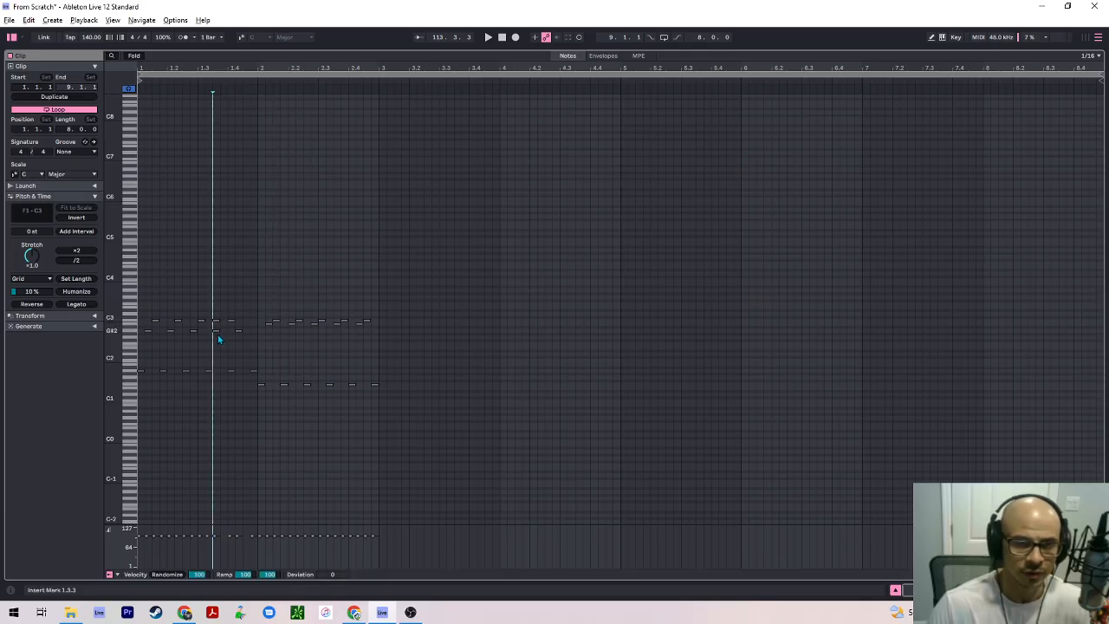
click(216, 330)
key(space)
key(Right)
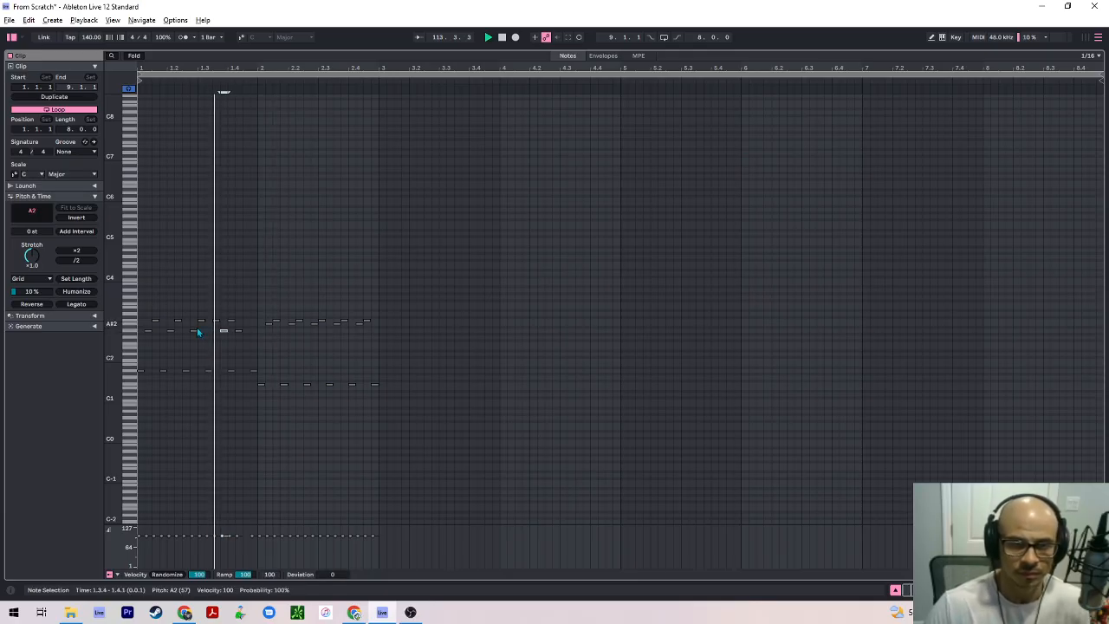
click(253, 326)
click(254, 323)
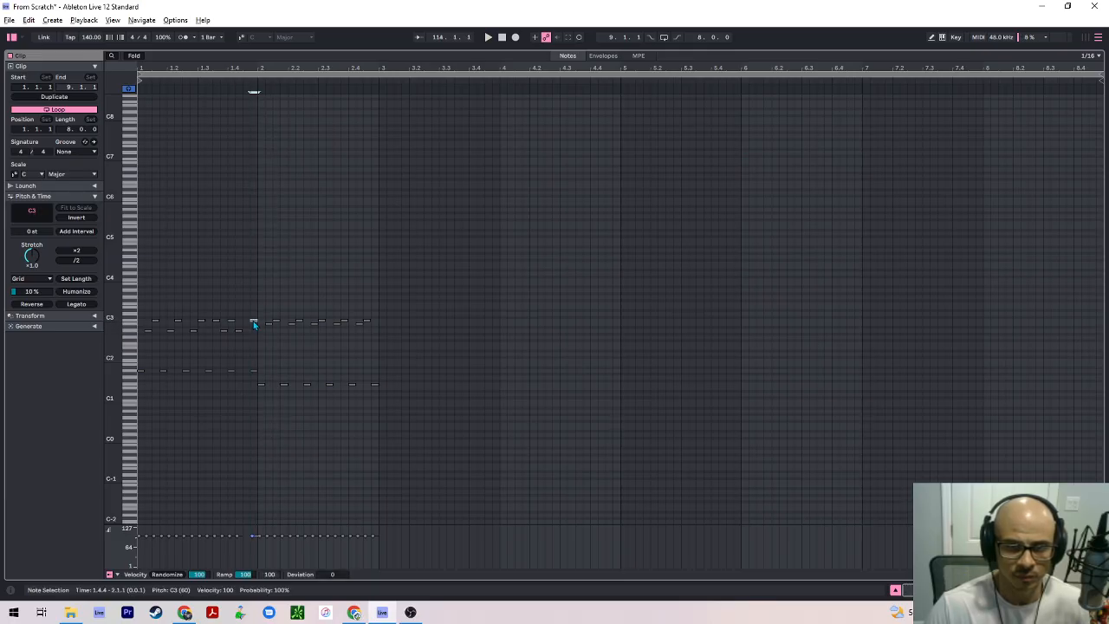
key(space)
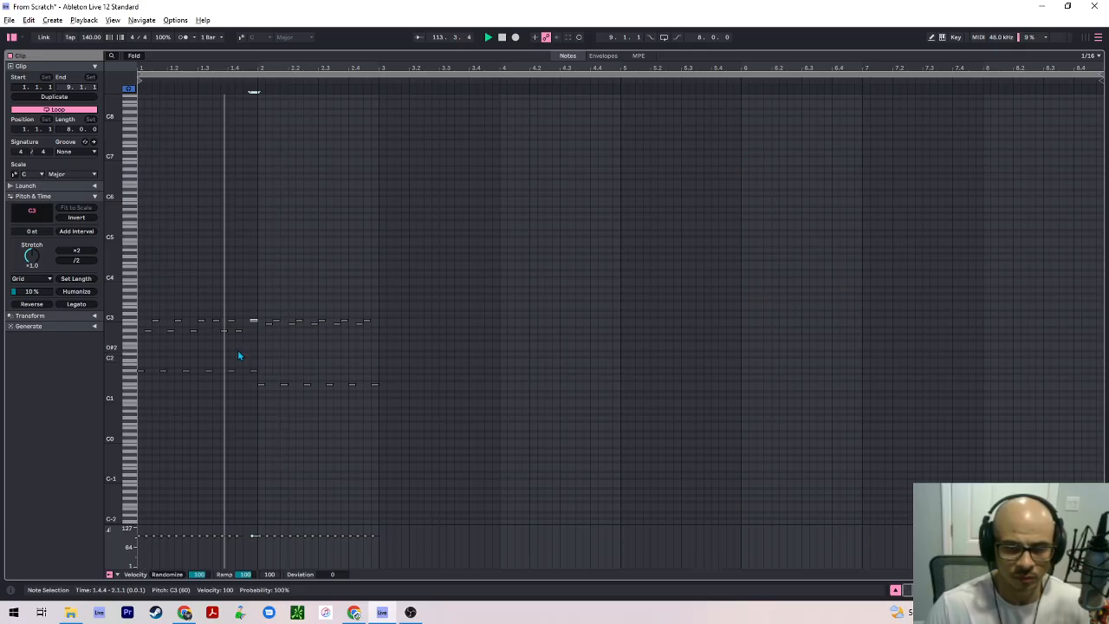
Shift the A1 at 1.4.1 and the A2 at 1.4.2 one sixteenth later, and play the pattern back
key(Down)
key(Down)
key(Down)
key(Left)
key(Left)
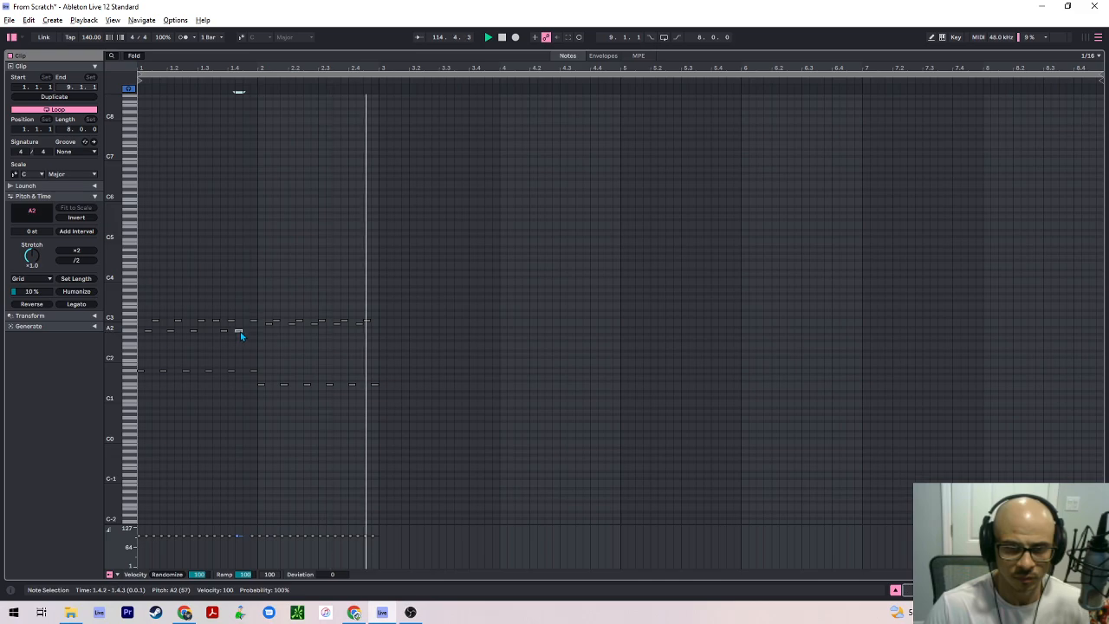
key(space)
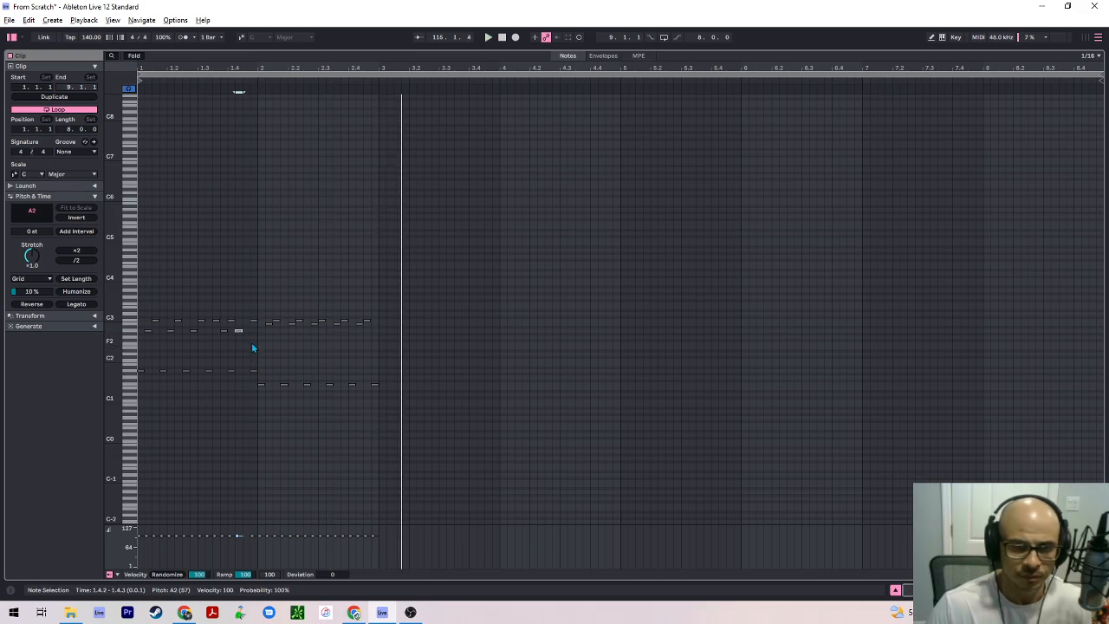
drag(246, 328, 242, 371)
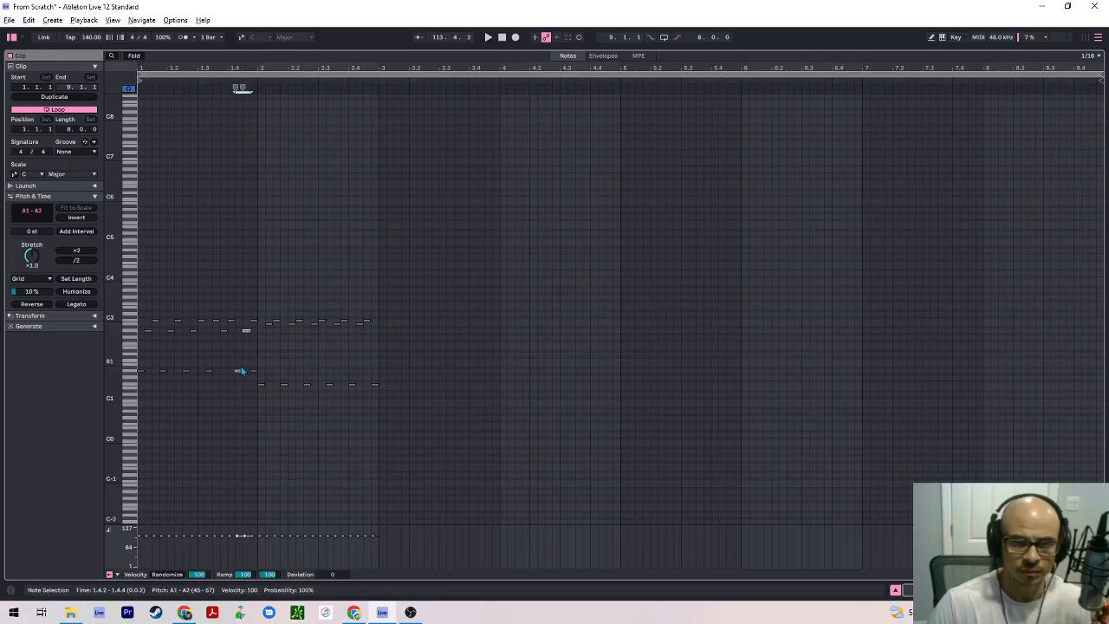
key(space)
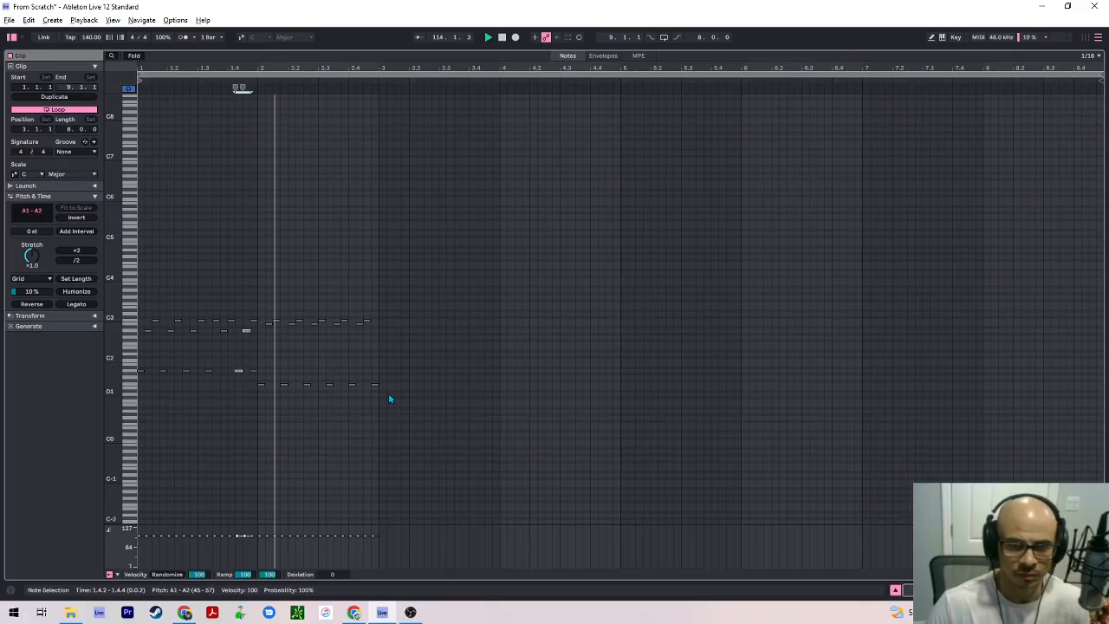
key(space)
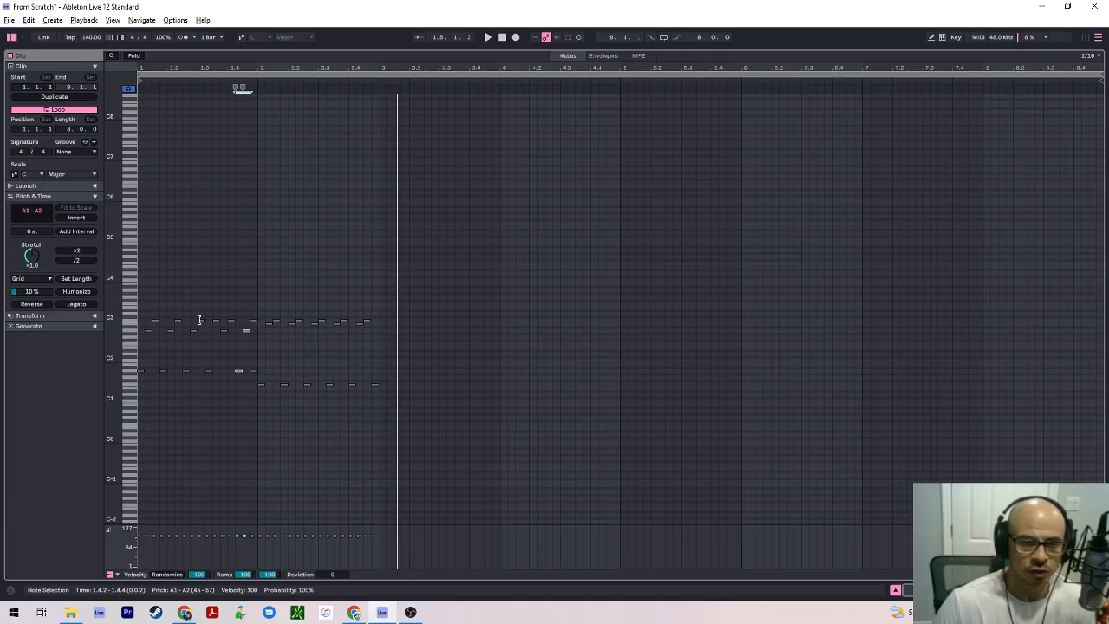
Delete all the notes in bar 2 and play back the remaining first bar
drag(428, 291, 265, 396)
key(Delete)
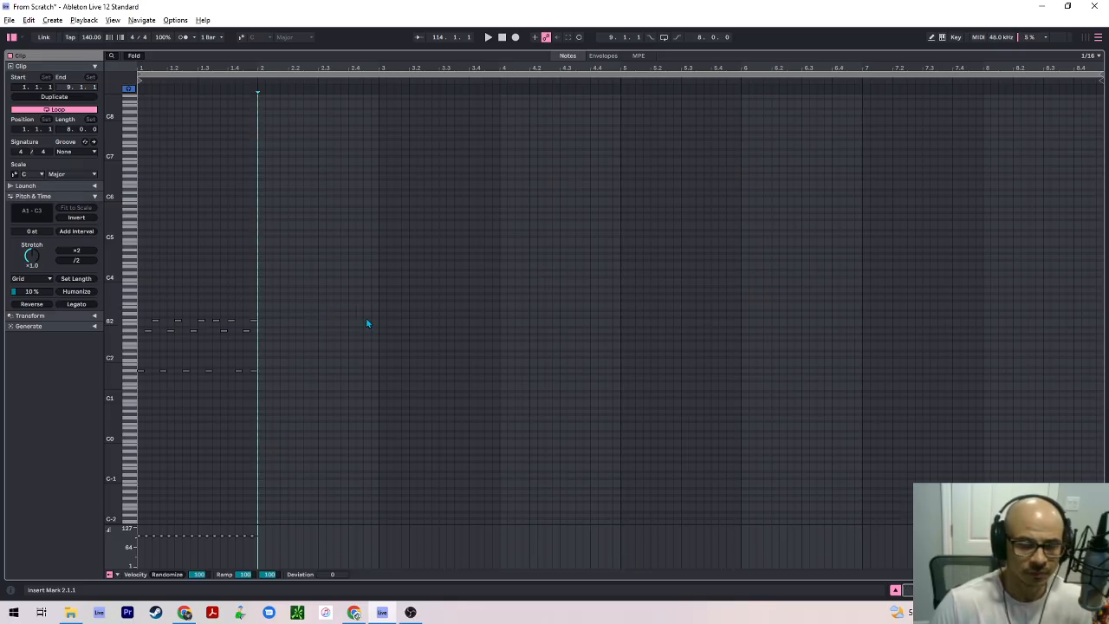
key(space)
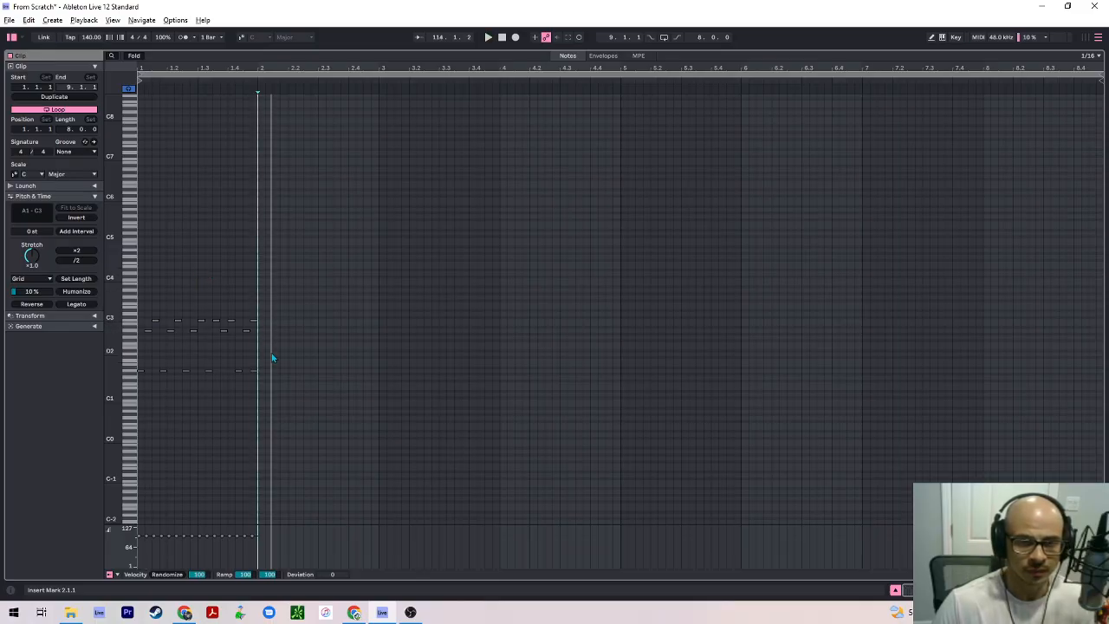
Deactivate all A1 and A2 notes, audition the C3 line alone, and move its last note from 1.4.4 to 1.4.3
drag(277, 327, 112, 378)
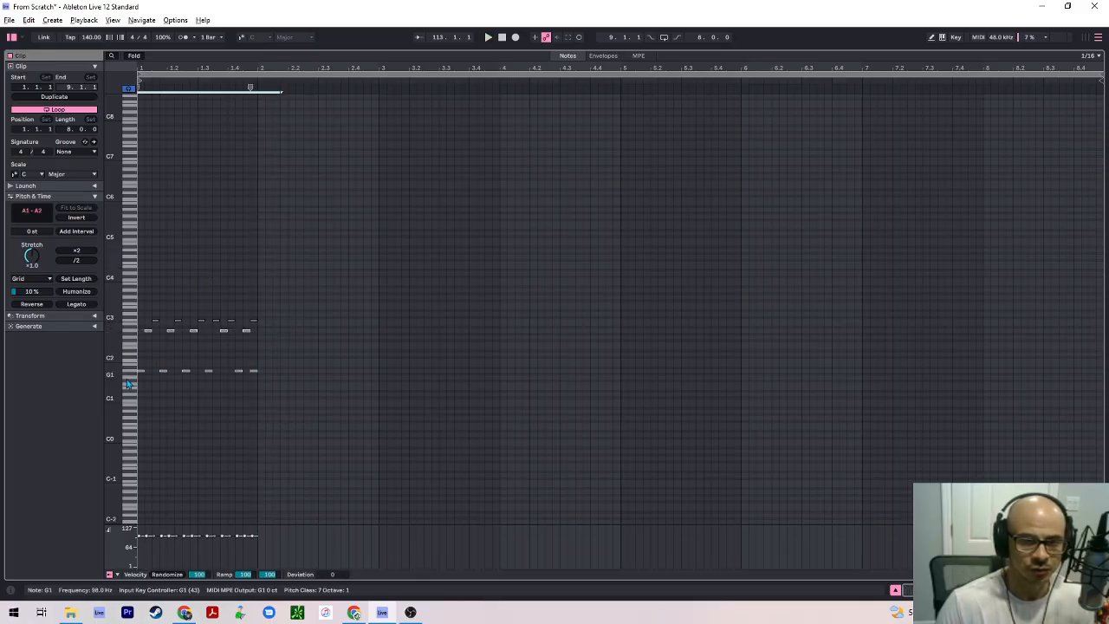
key(space)
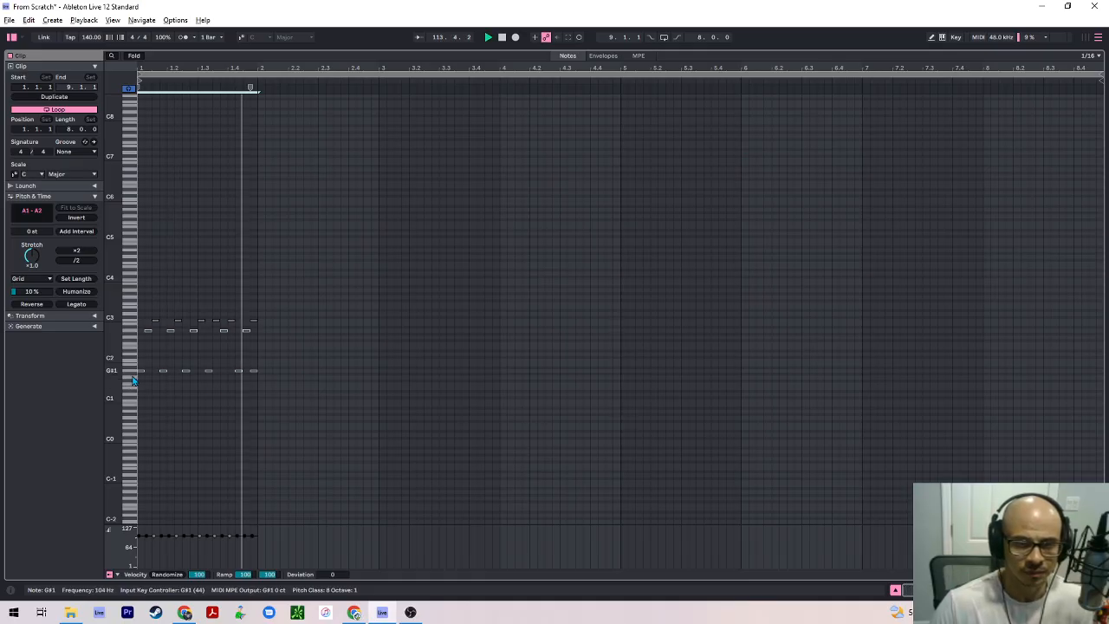
click(249, 320)
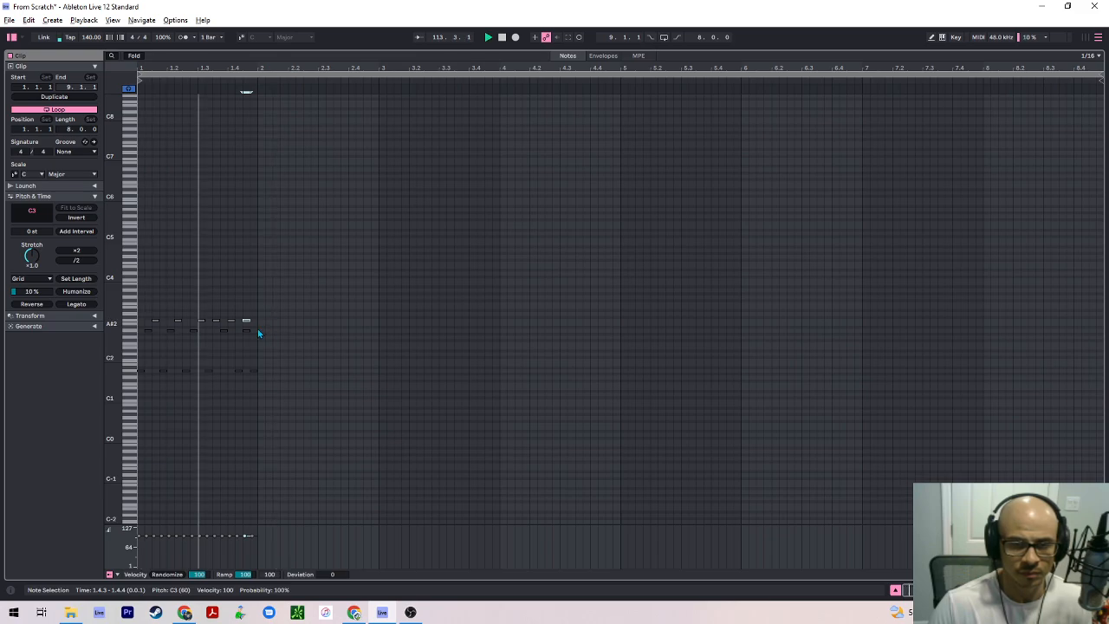
key(space)
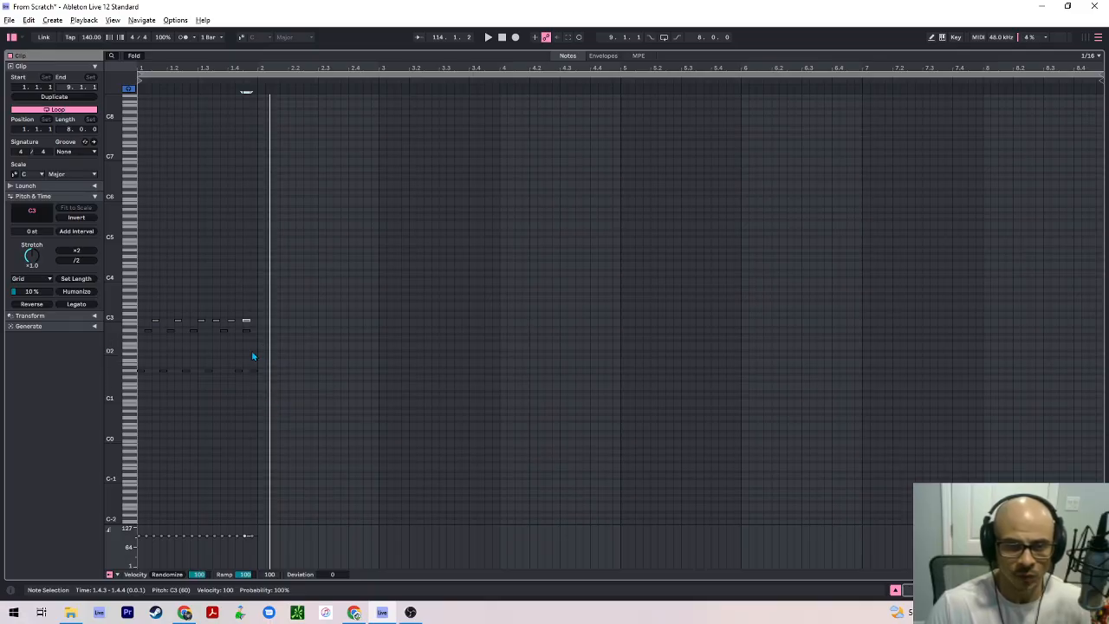
Reactivate the A2 note at 1.4.3 in the Saw Lead clip
click(250, 339)
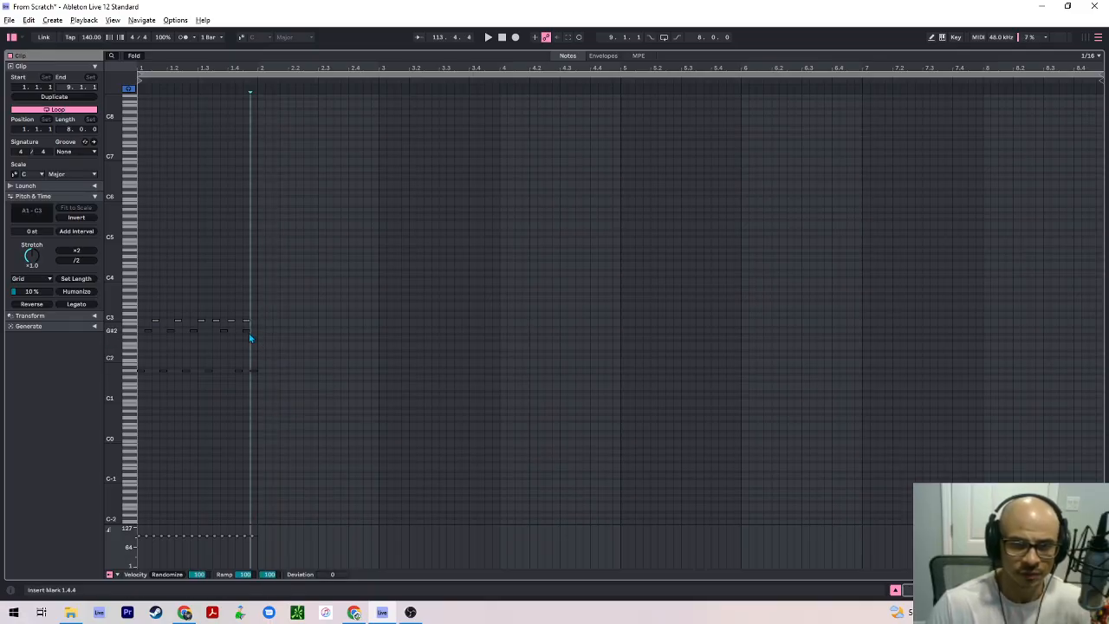
click(248, 332)
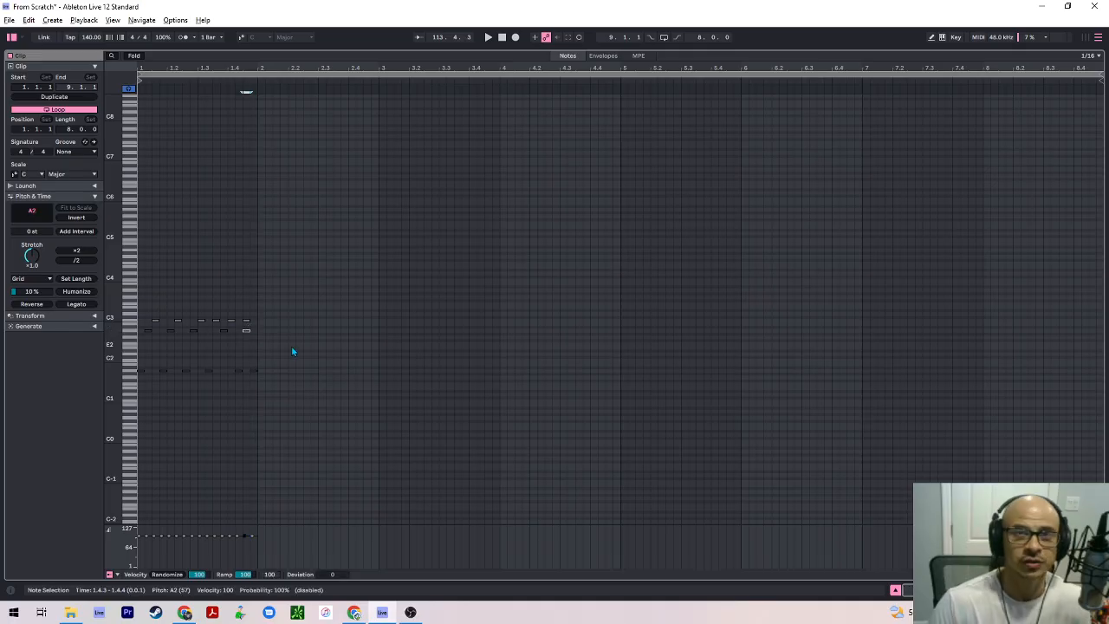
click(502, 39)
Audition the Saw Lead clip from the start of the Drop / Climax section and reopen its notes
key(shift+Tab)
key(space)
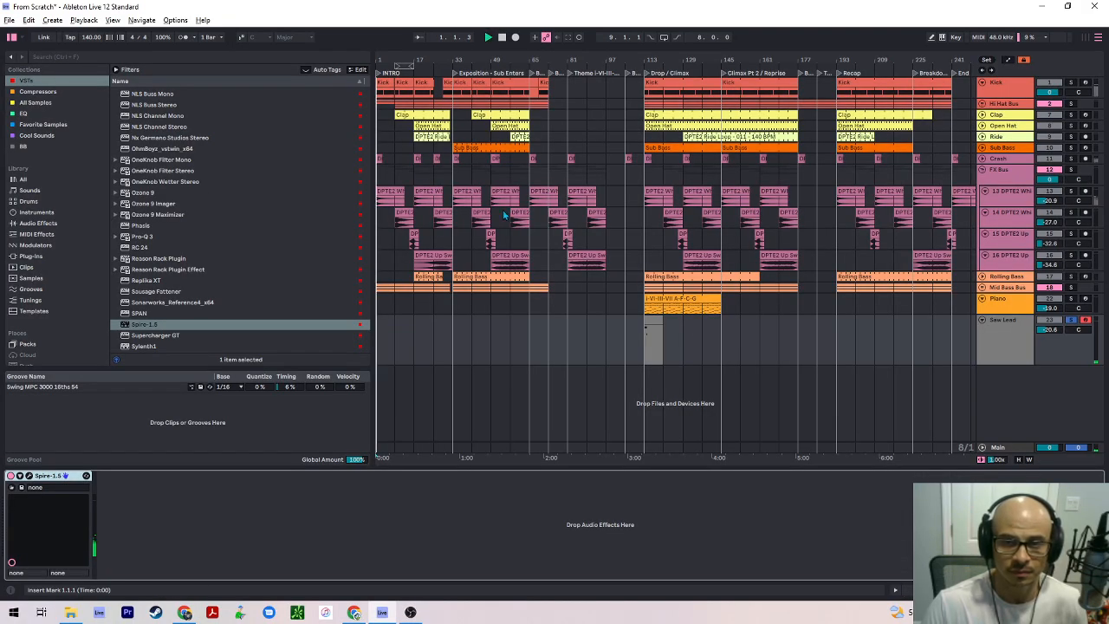
key(shift+Tab)
key(shift+Tab)
click(649, 321)
key(space)
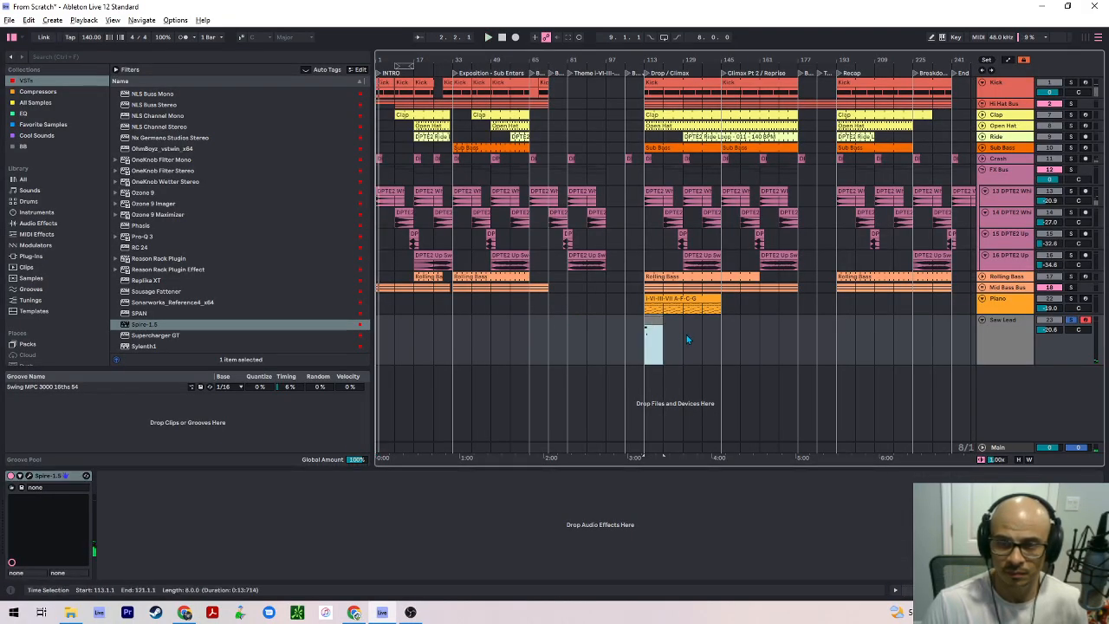
key(shift+Tab)
click(220, 257)
key(space)
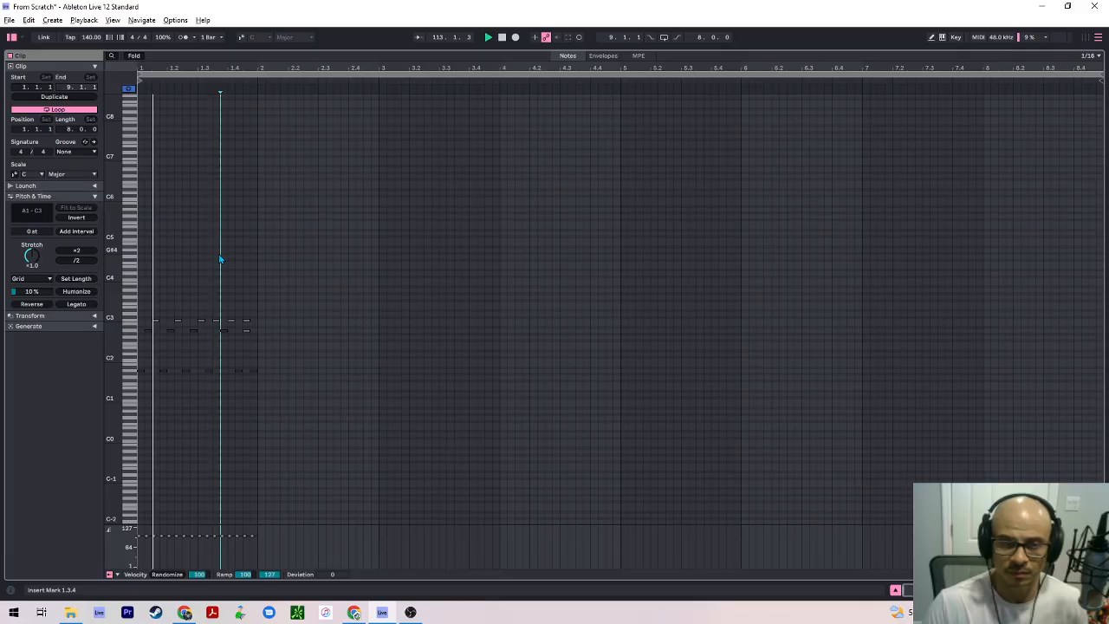
key(shift+Tab)
key(shift+Tab)
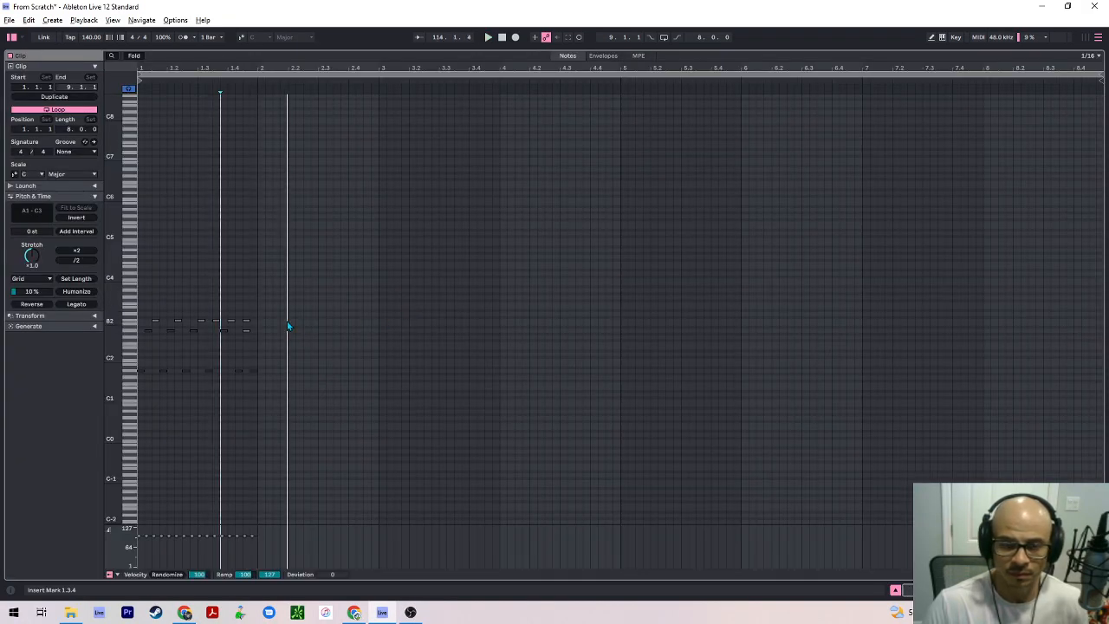
double_click(501, 41)
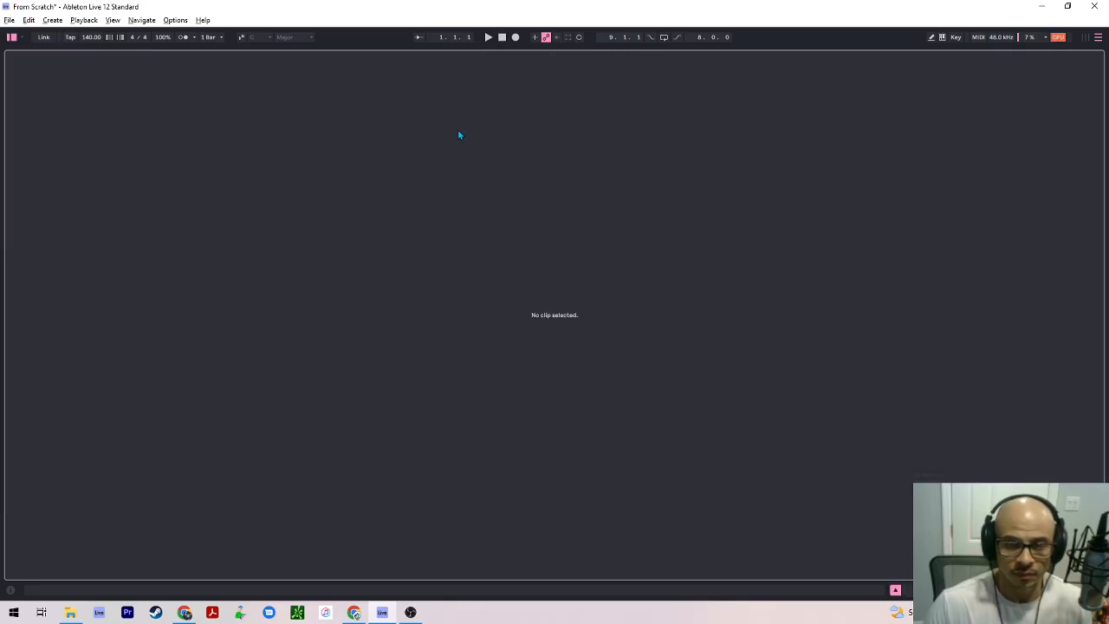
key(shift+Tab)
double_click(650, 320)
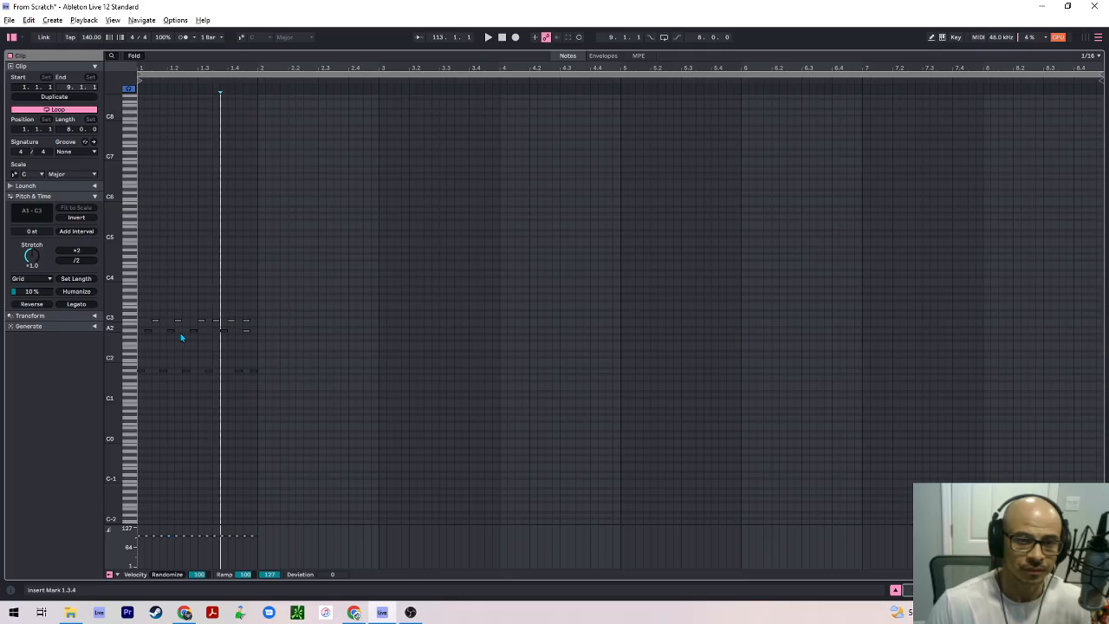
Reactivate the A1 note at 1.4.2 and toggle solo on the Kick track
click(242, 371)
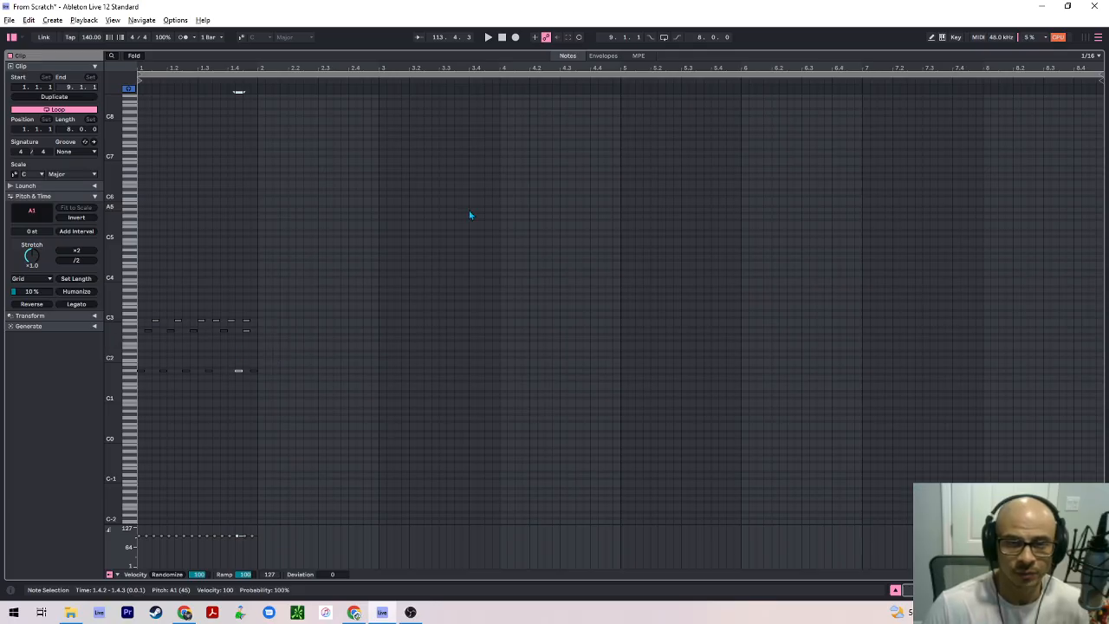
key(shift+Tab)
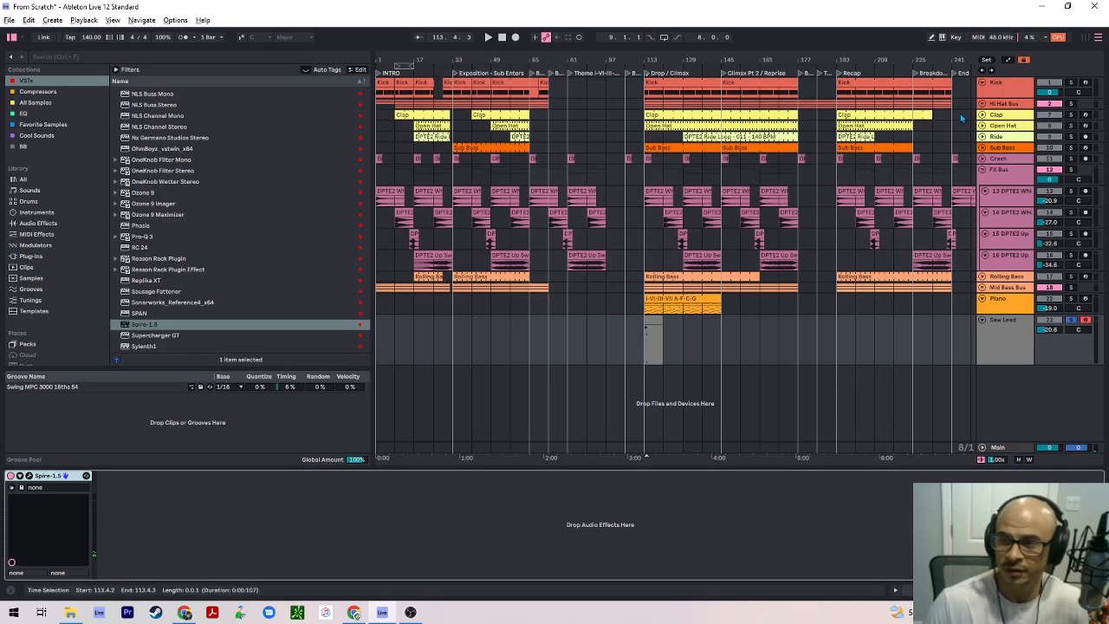
click(1074, 83)
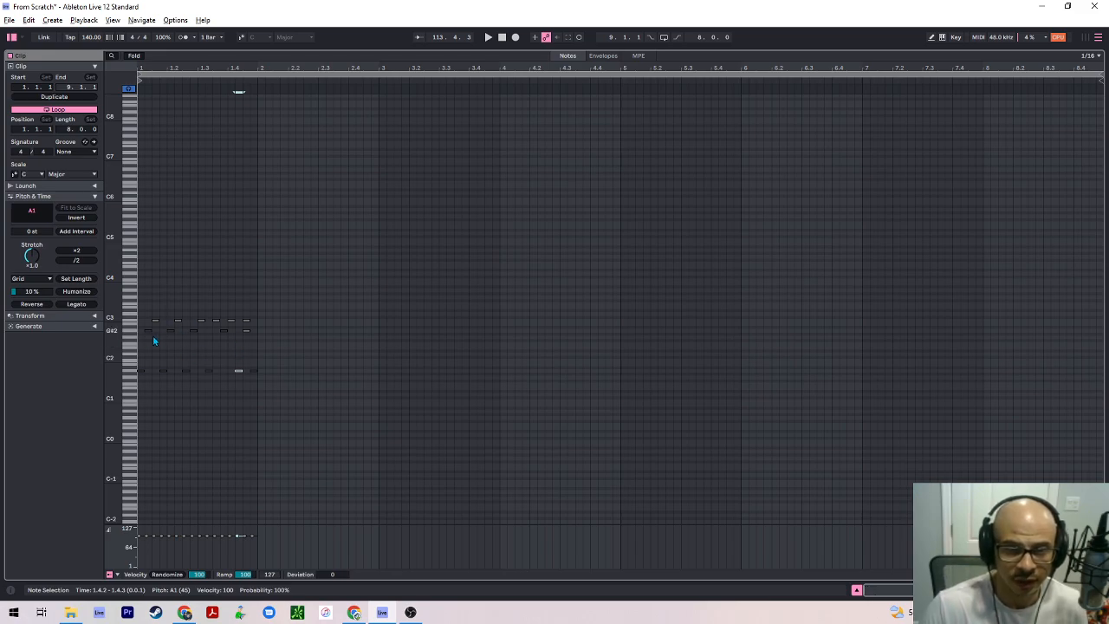
Reactivate the A1 and A2 notes from 1.1.1 through 1.3.4, and shift the A2 at 1.4.3 to 1.4.4
drag(142, 333, 176, 372)
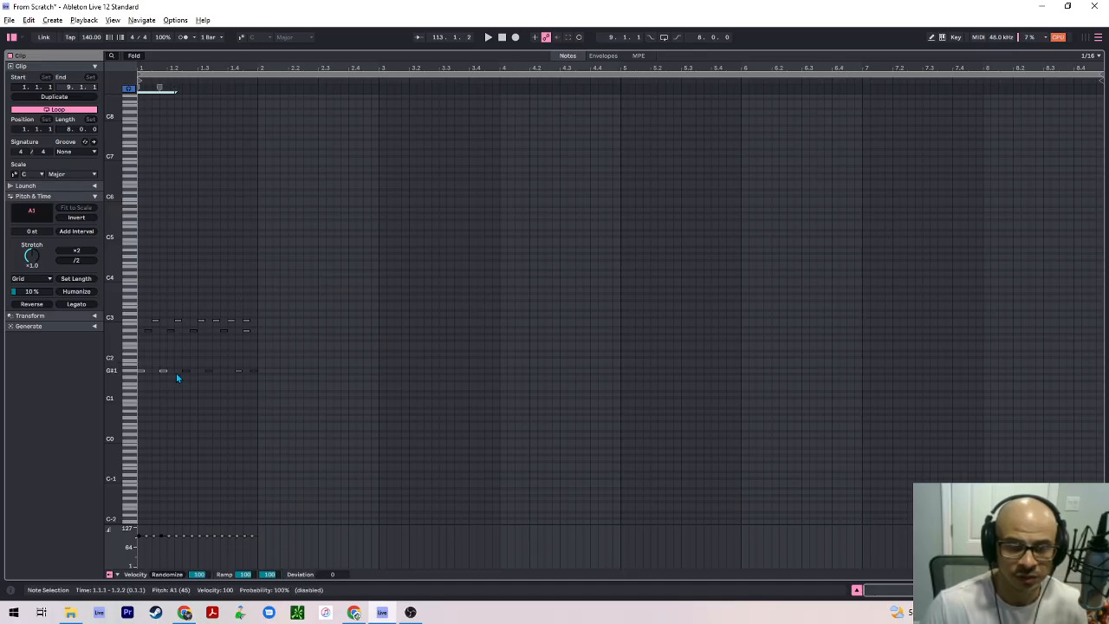
click(170, 330)
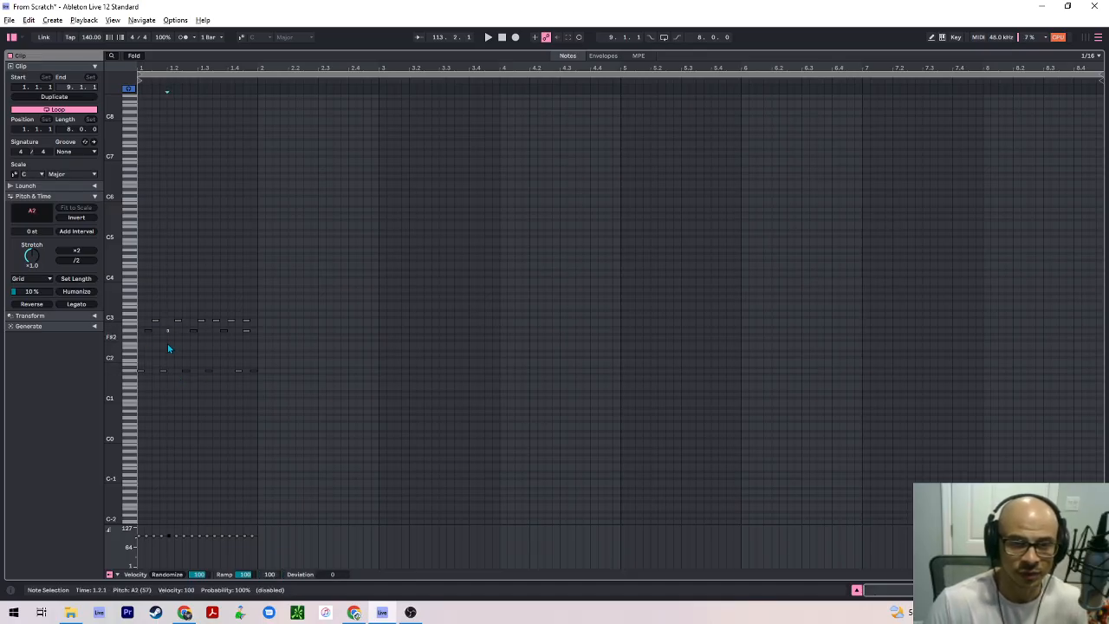
shift+click(147, 330)
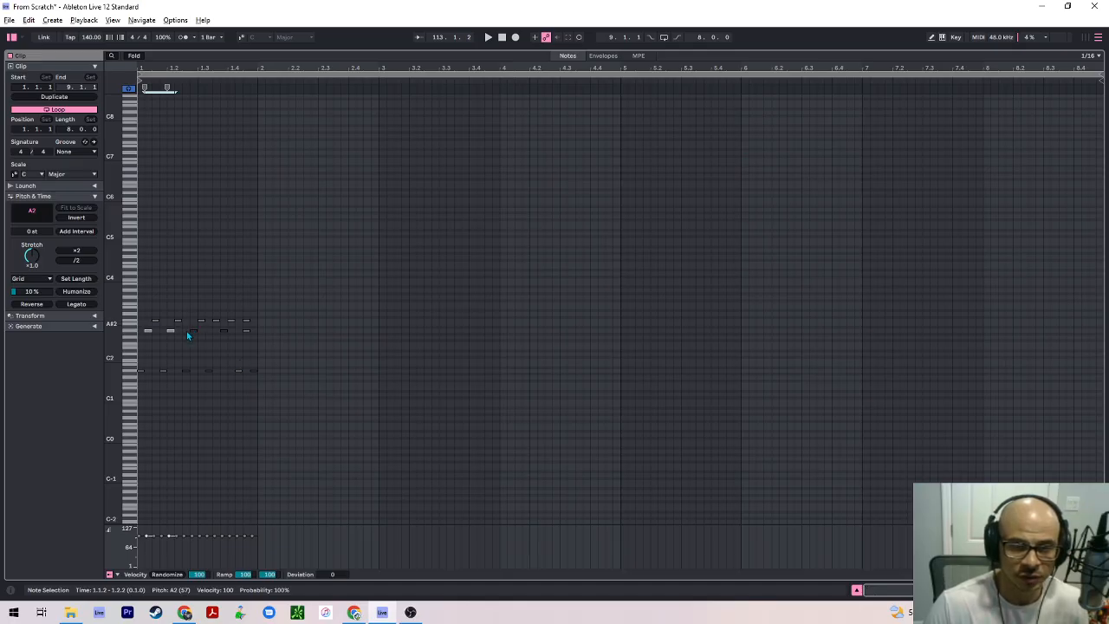
drag(186, 331, 197, 374)
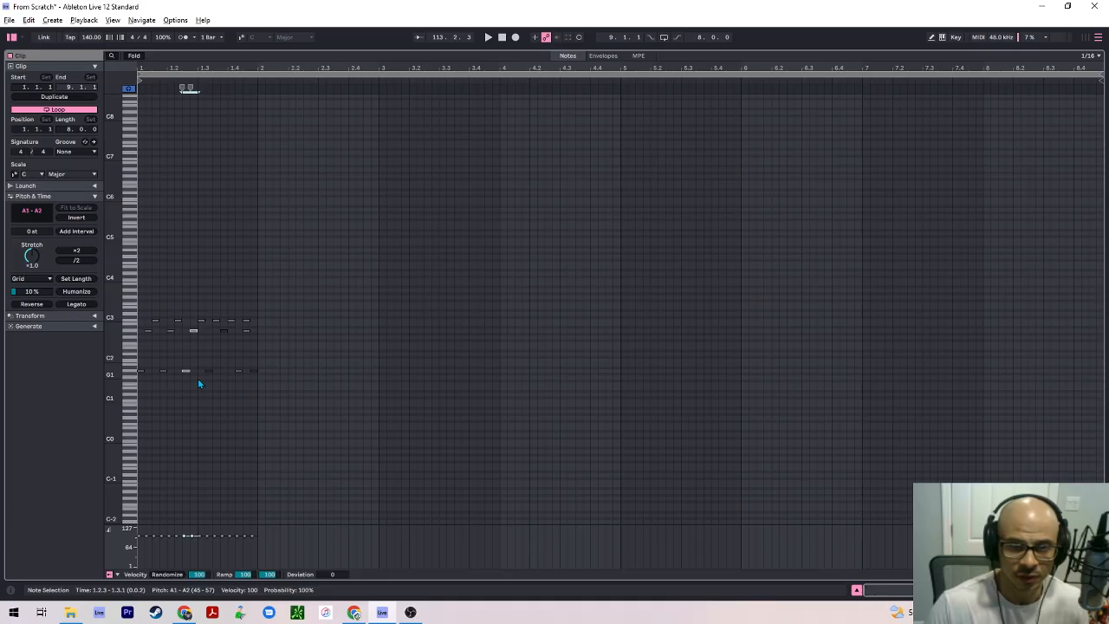
drag(210, 333, 210, 381)
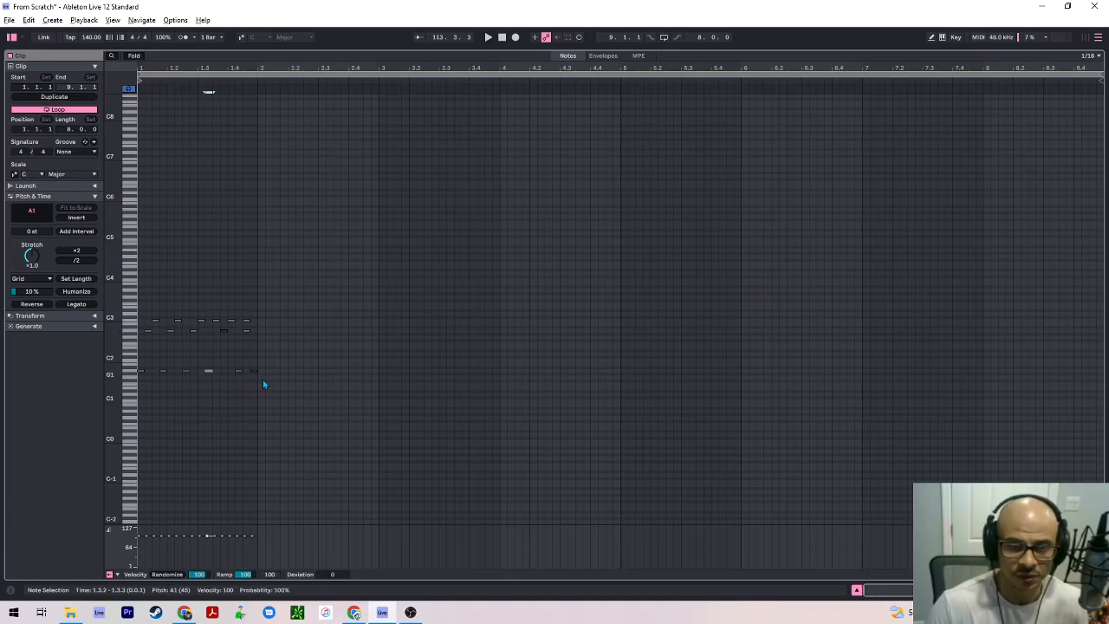
click(222, 330)
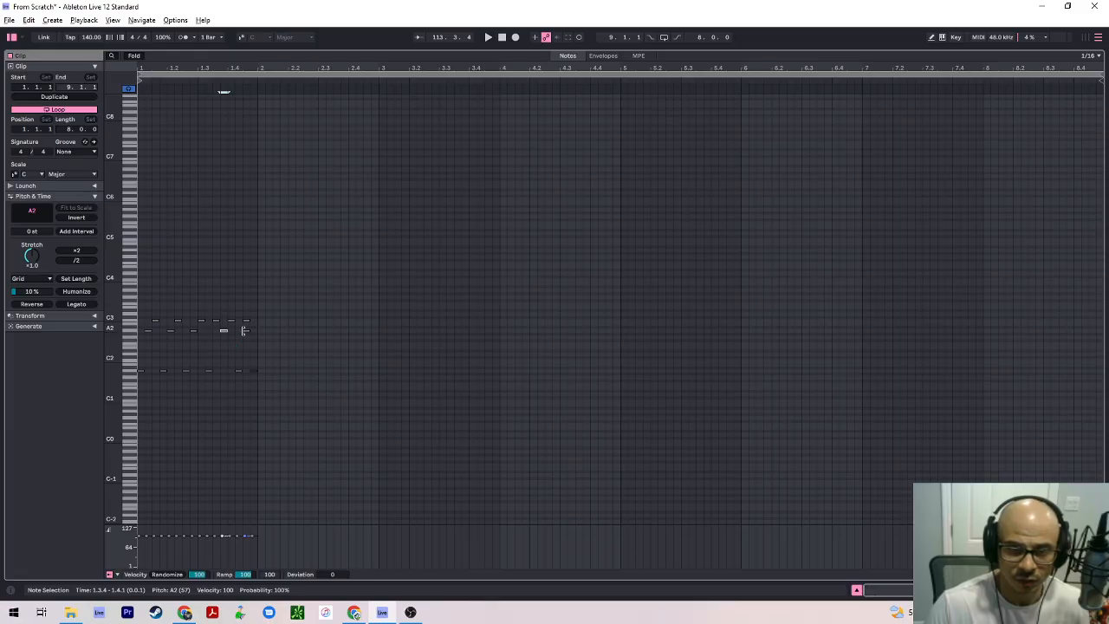
drag(245, 332, 253, 332)
key(space)
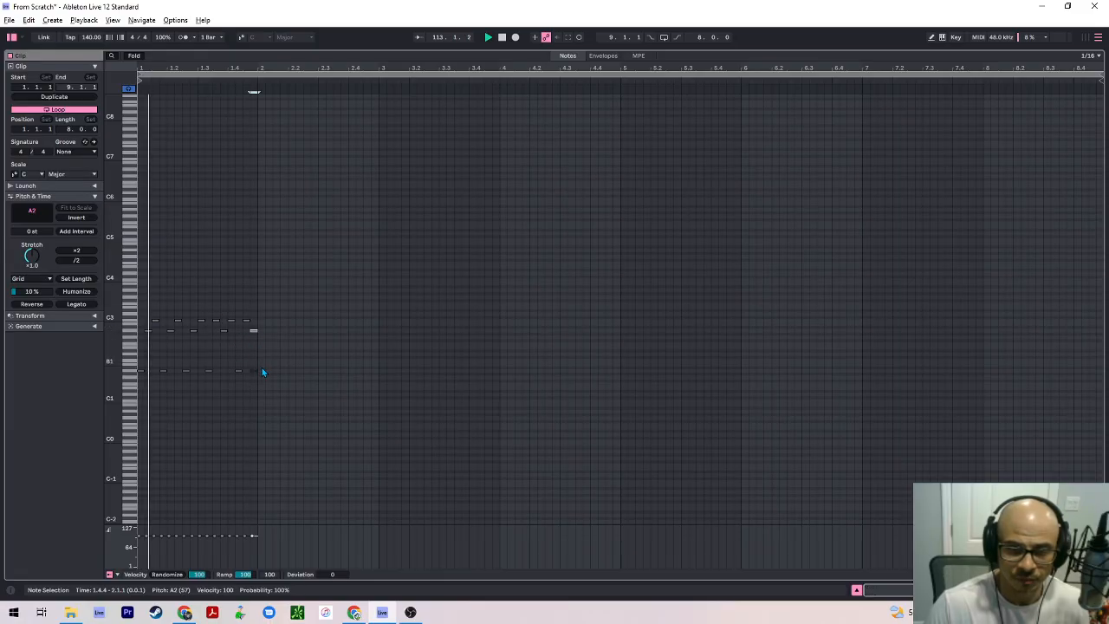
Reactivate the A1 note at 1.4.4 and shorten the clip loop to one bar, ending at 2.1.1
click(261, 371)
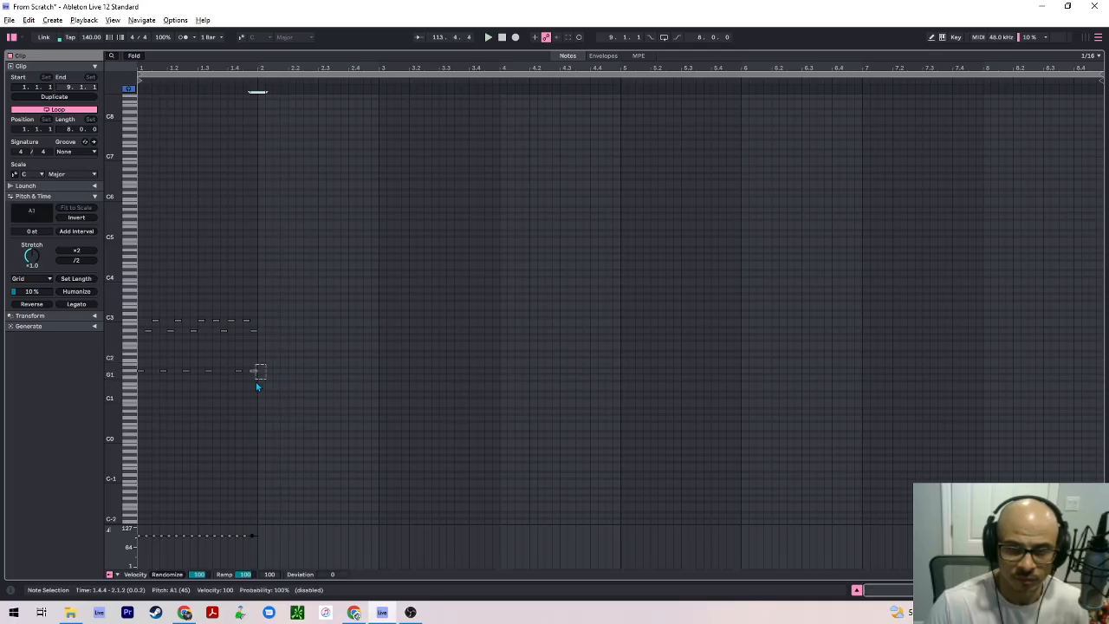
drag(255, 381, 256, 381)
key(0)
key(space)
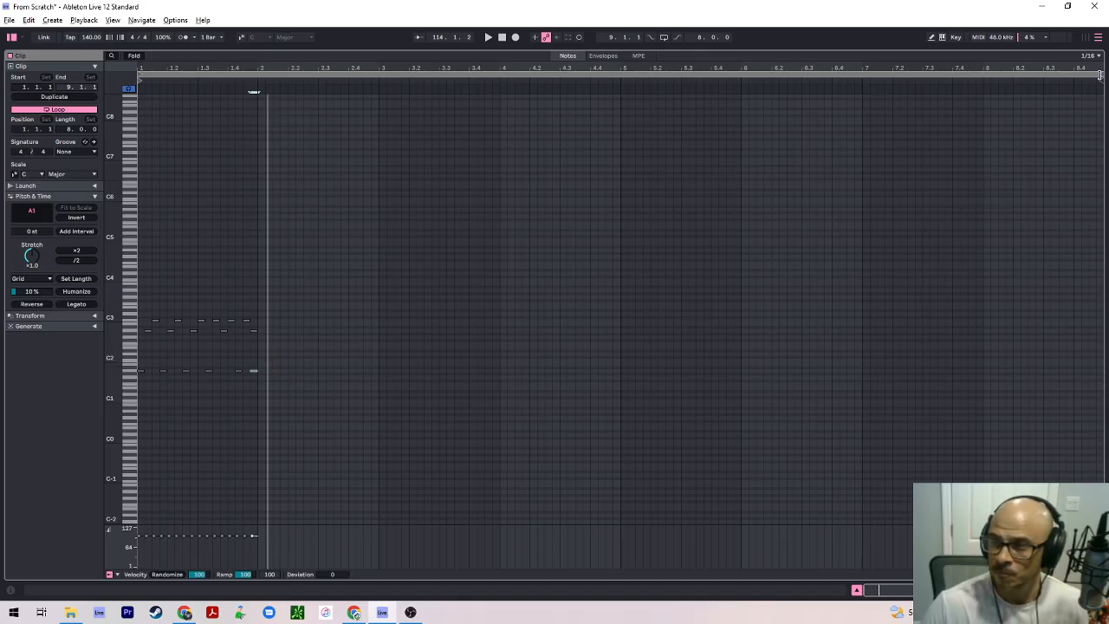
drag(1099, 74, 252, 156)
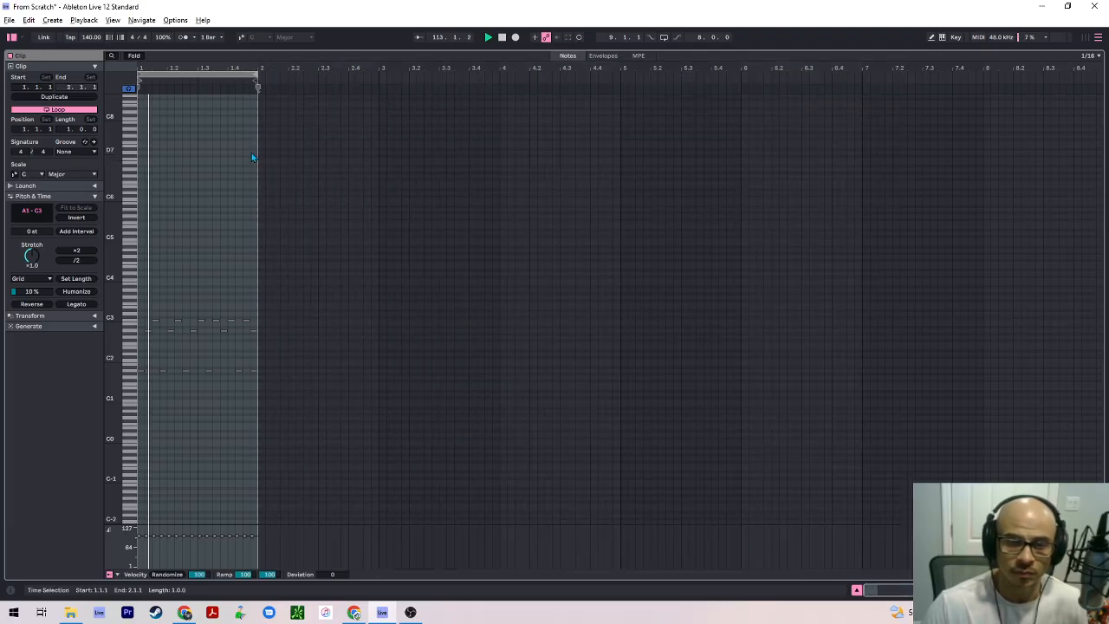
Shift the A2 at 1.3.4 to 1.3.3 and delete the C3 at 1.3.3
click(219, 330)
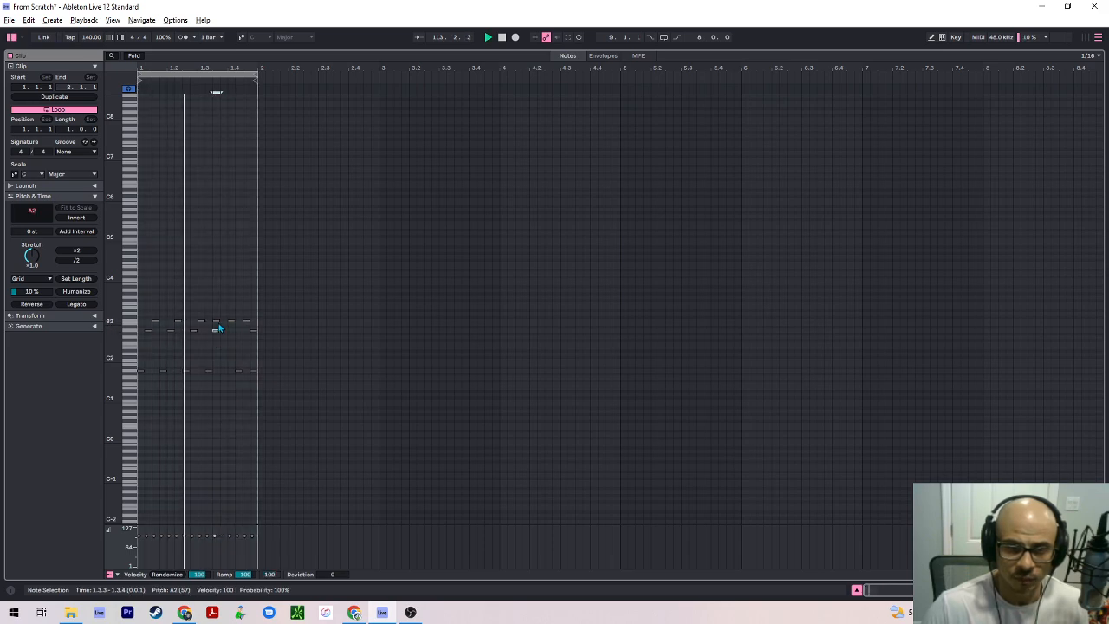
click(218, 326)
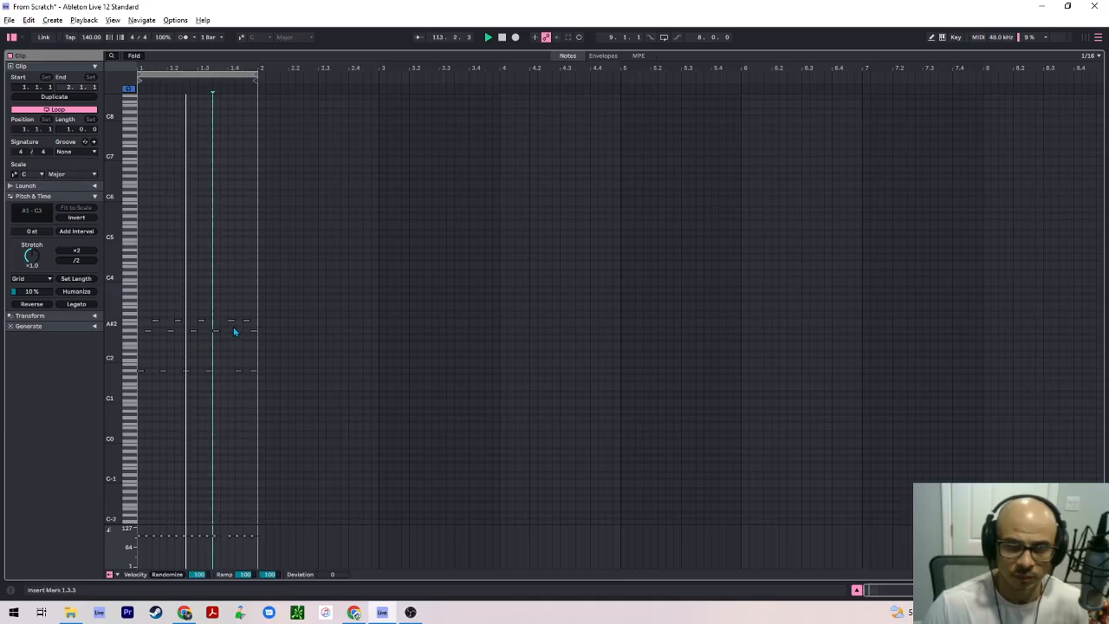
key(space)
Shift the C3 at 1.4.1 one sixteenth earlier to 1.3.4 and play the loop
click(232, 322)
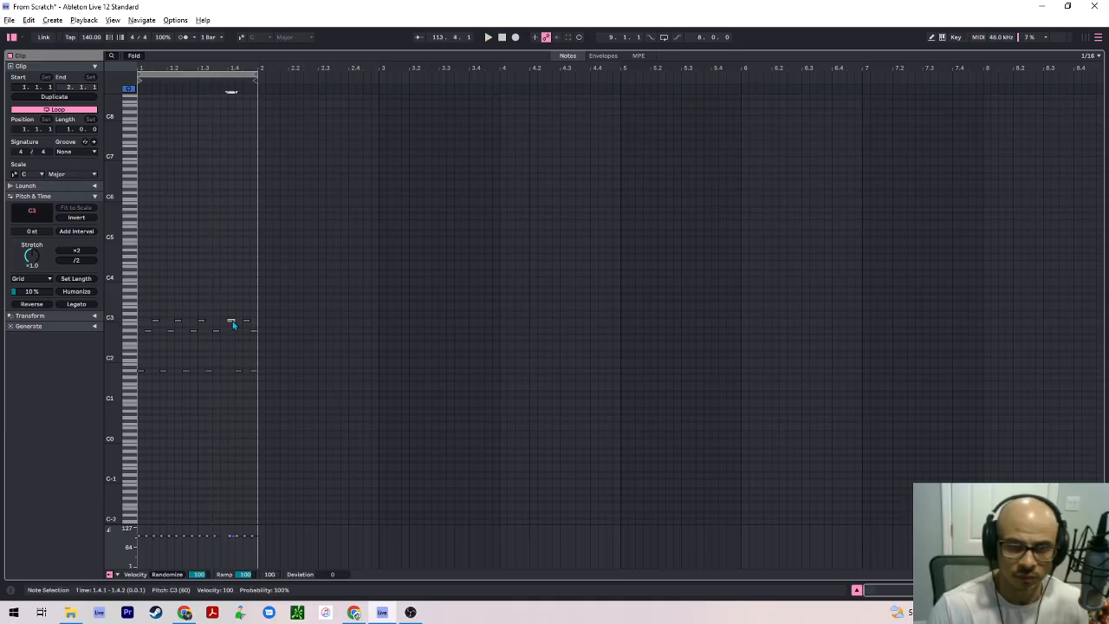
drag(232, 322, 223, 322)
key(space)
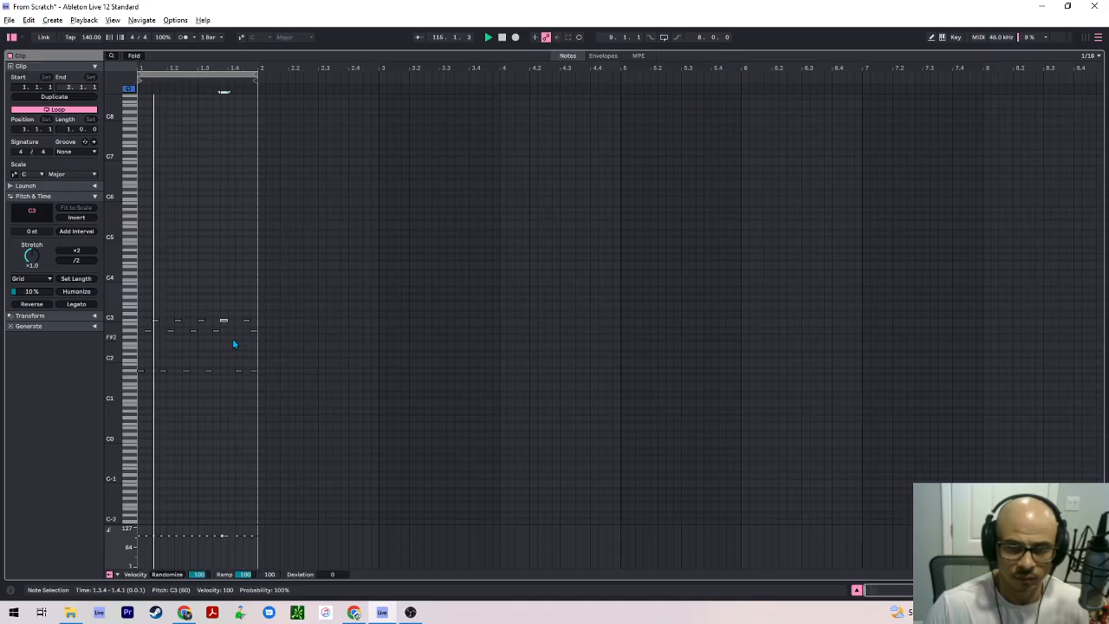
Shift the A1 at 1.4.2 to 1.4.1 and add an A2 sixteenth at 1.4.2
click(235, 371)
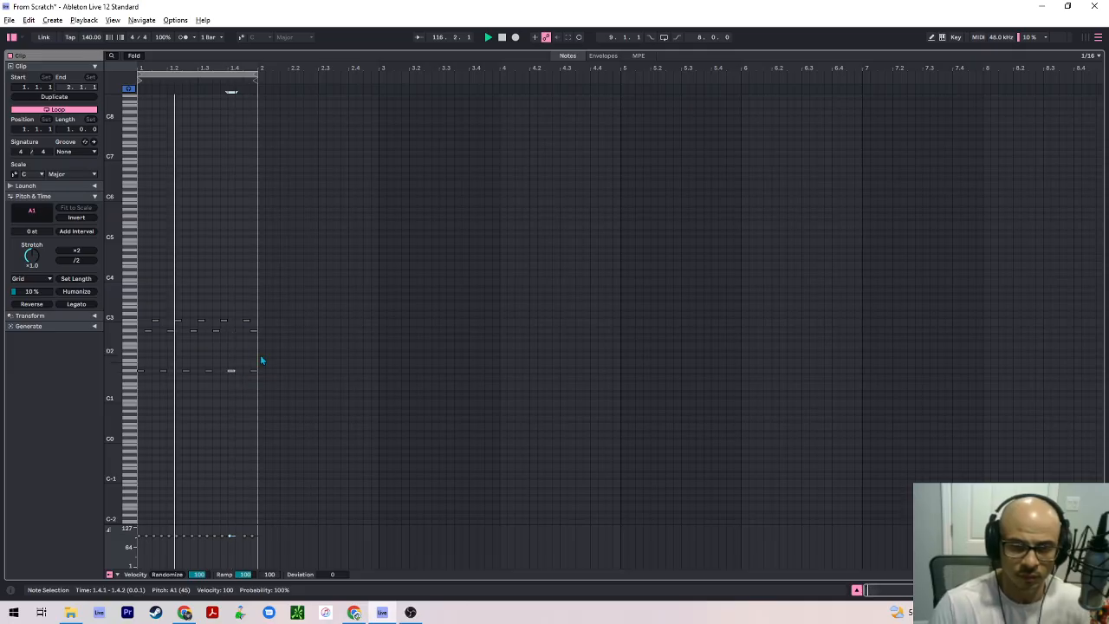
click(253, 331)
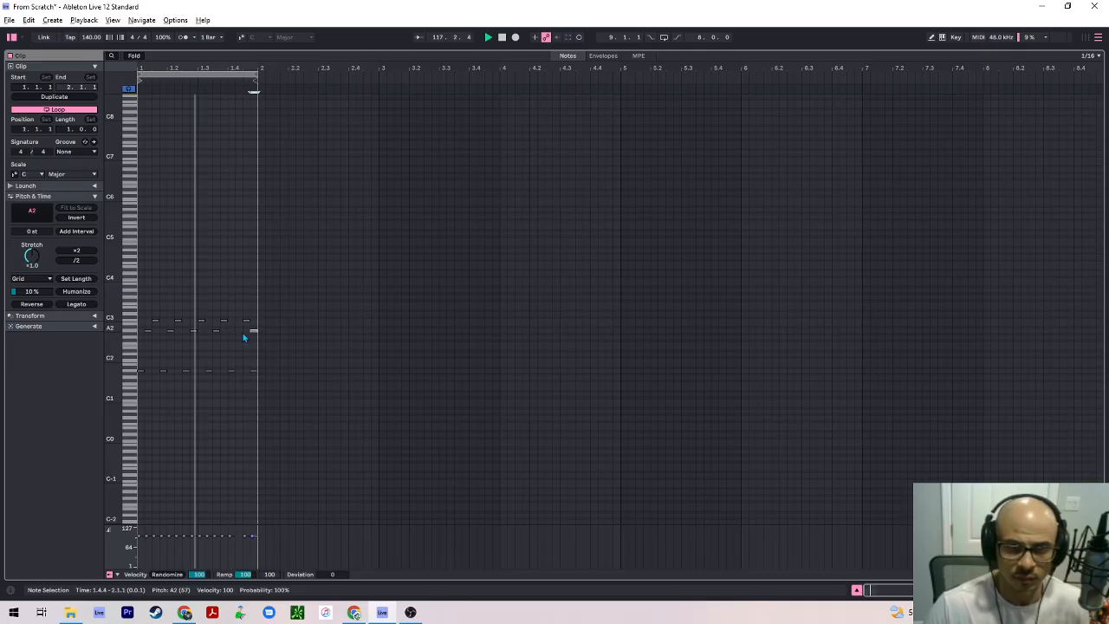
double_click(239, 331)
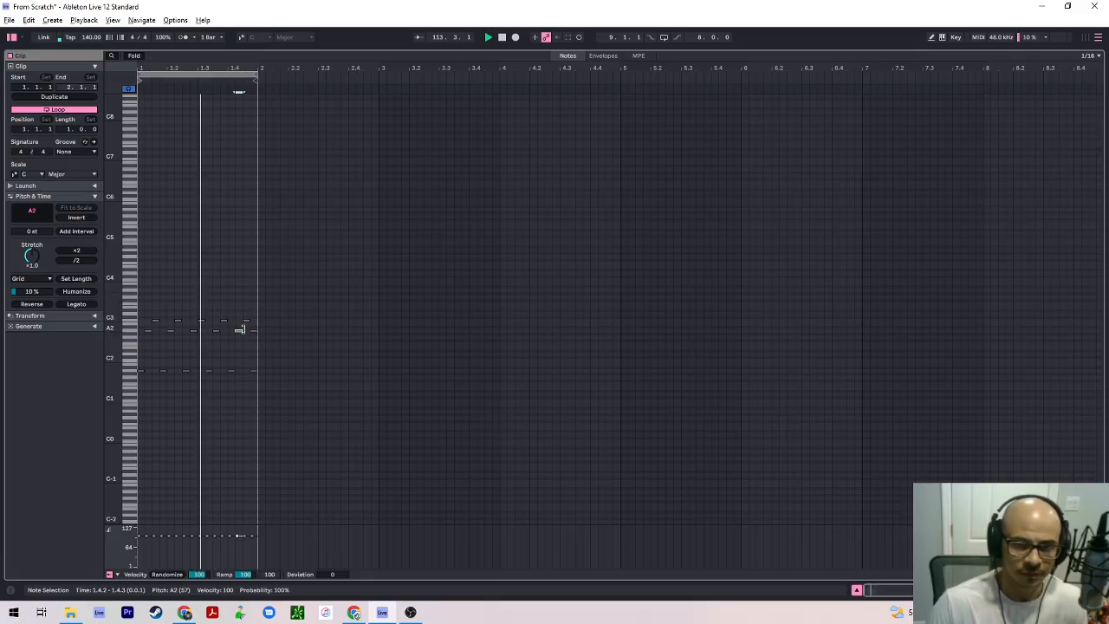
Try a C3 sixteenth at 1.1.1, compare the loop with that note deactivated, and delete it
click(141, 320)
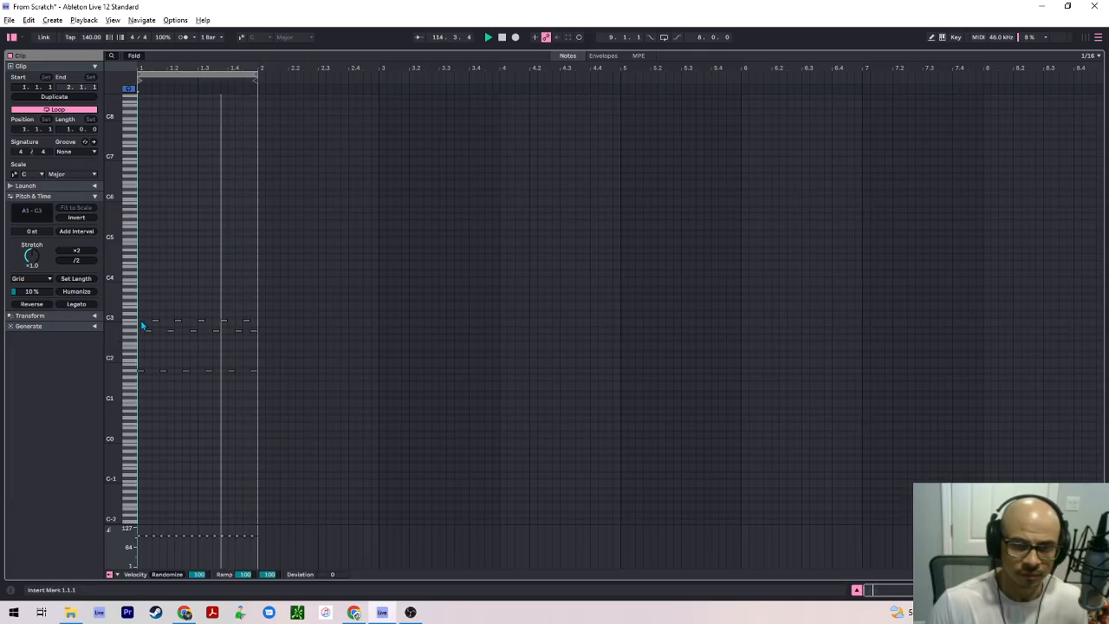
double_click(140, 320)
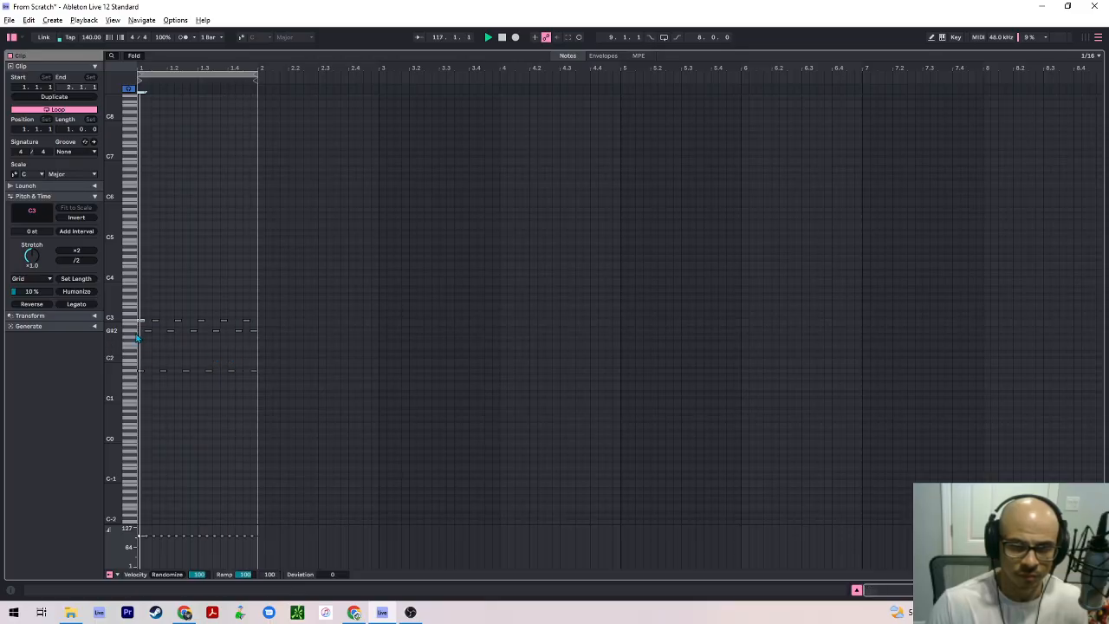
key(space)
key(space)
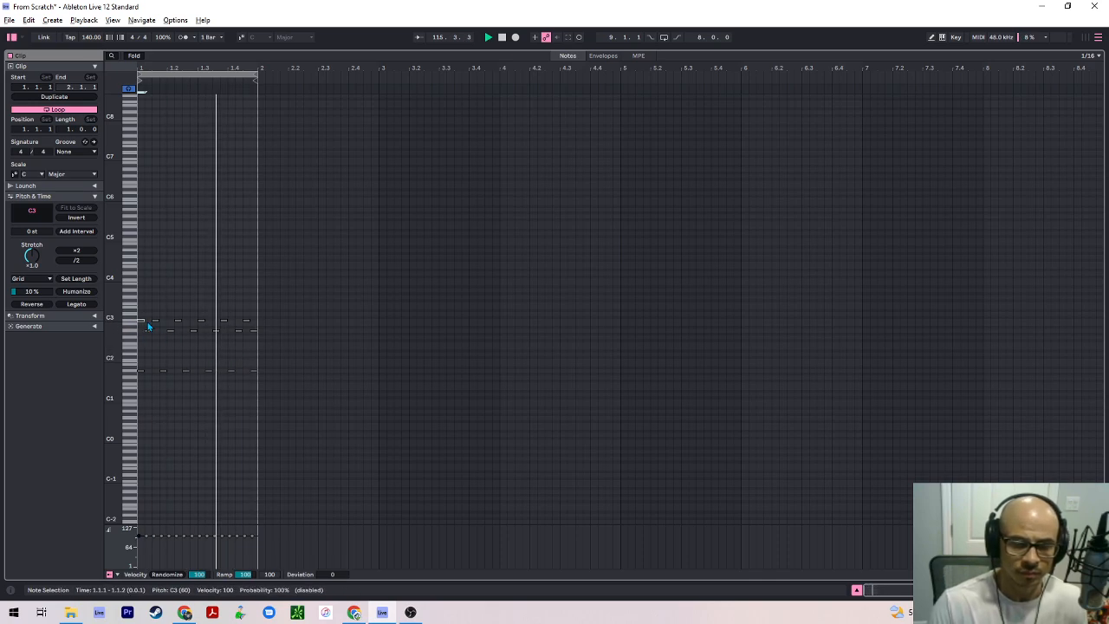
key(Delete)
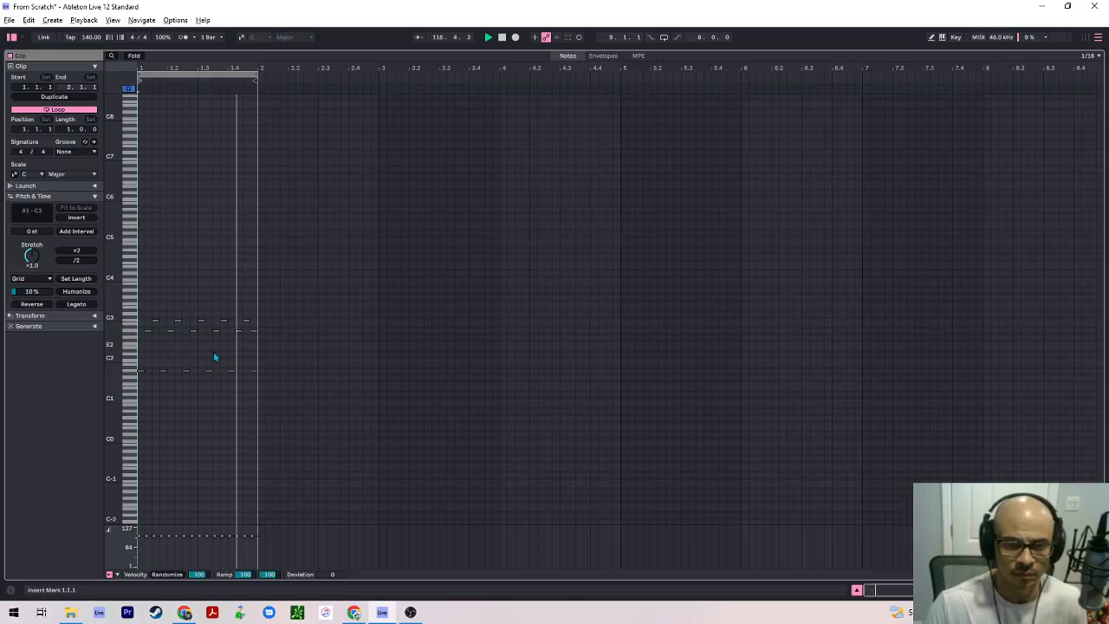
key(space)
Duplicate all the notes of the first bar into bar 2
click(264, 395)
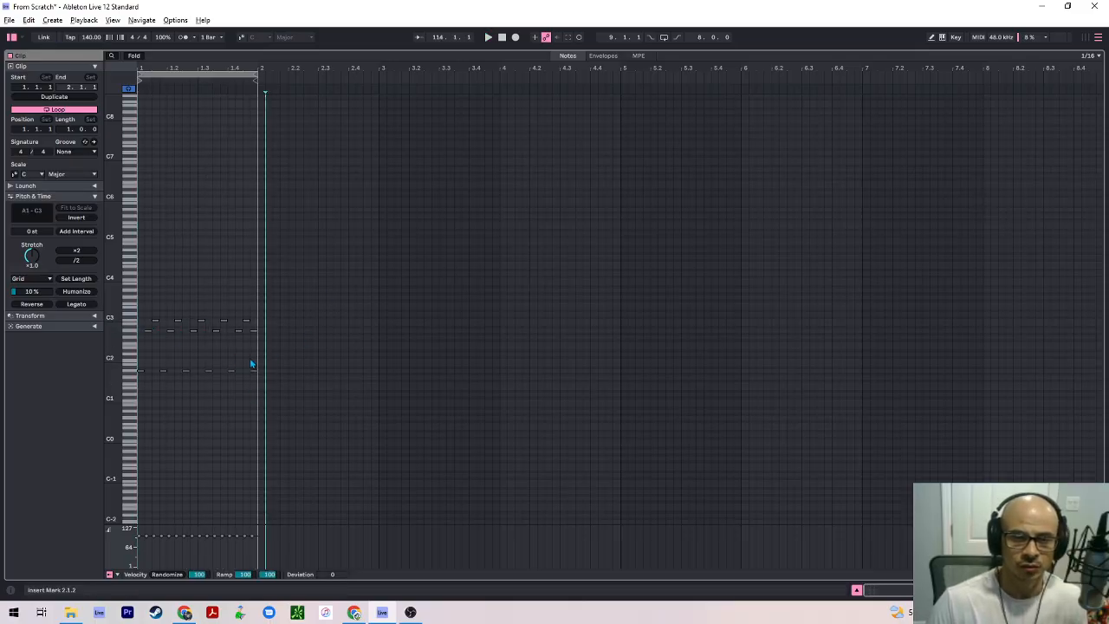
click(143, 320)
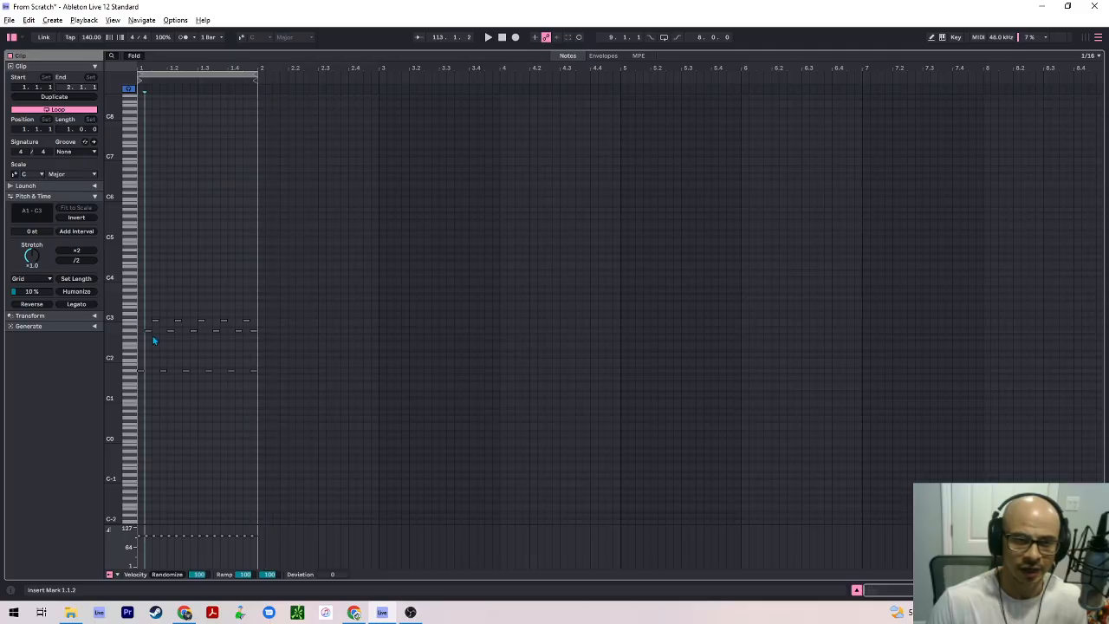
key(ctrl+a)
key(ctrl+d)
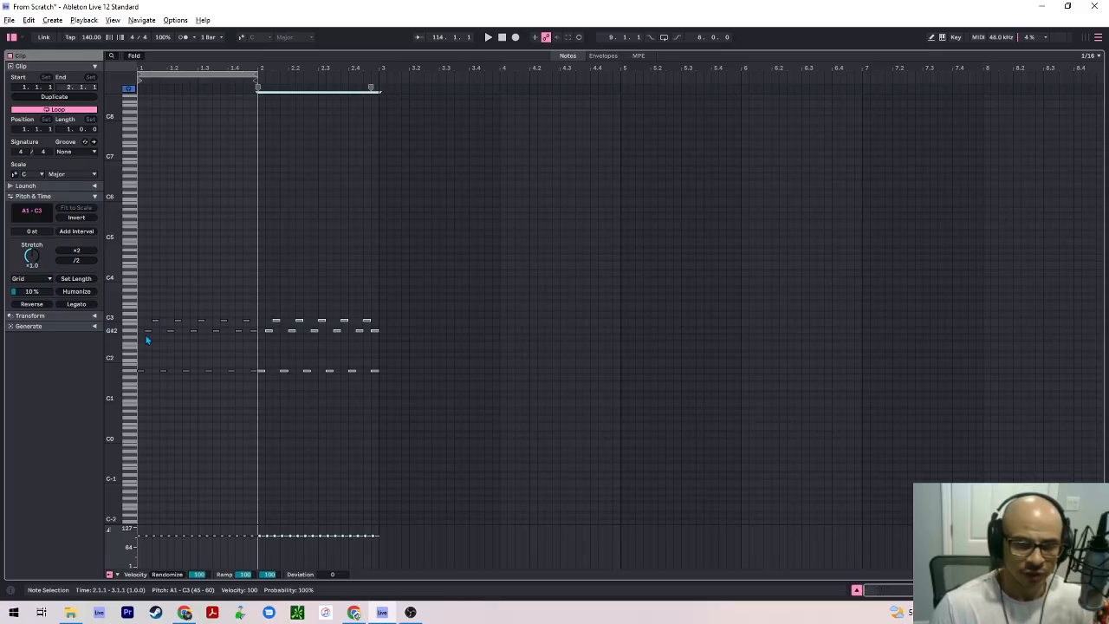
Transpose all the duplicated notes in bar 2 down four semitones so they span F1 to G#2
key(Down)
key(Down)
key(Down)
key(Down)
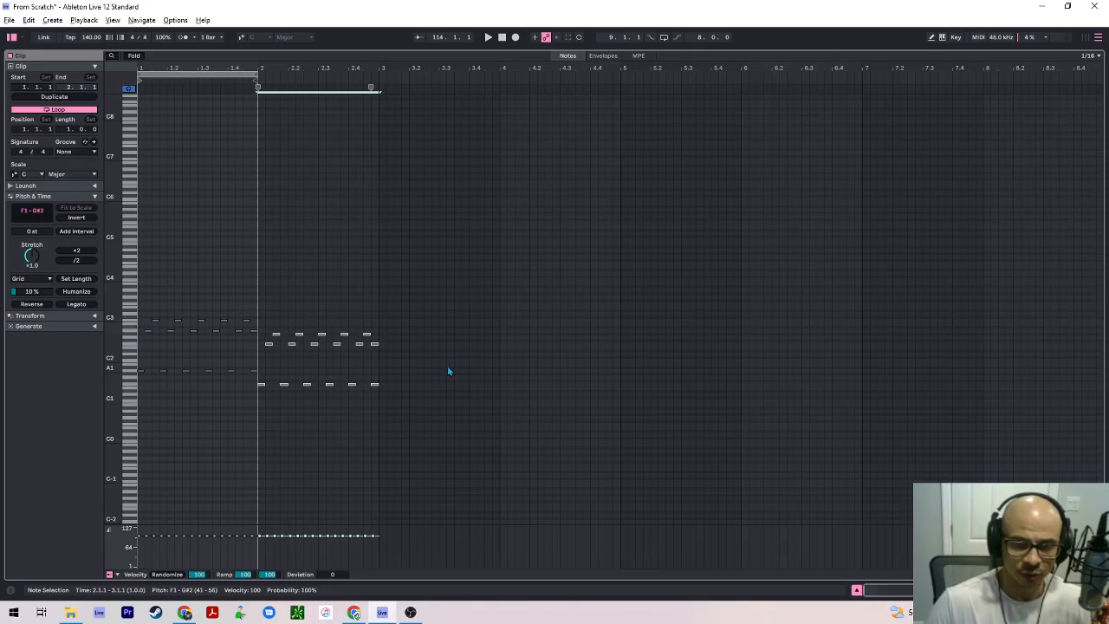
click(409, 373)
Raise the highest row of notes in bar 2 by four semitones to C3
drag(394, 357, 365, 332)
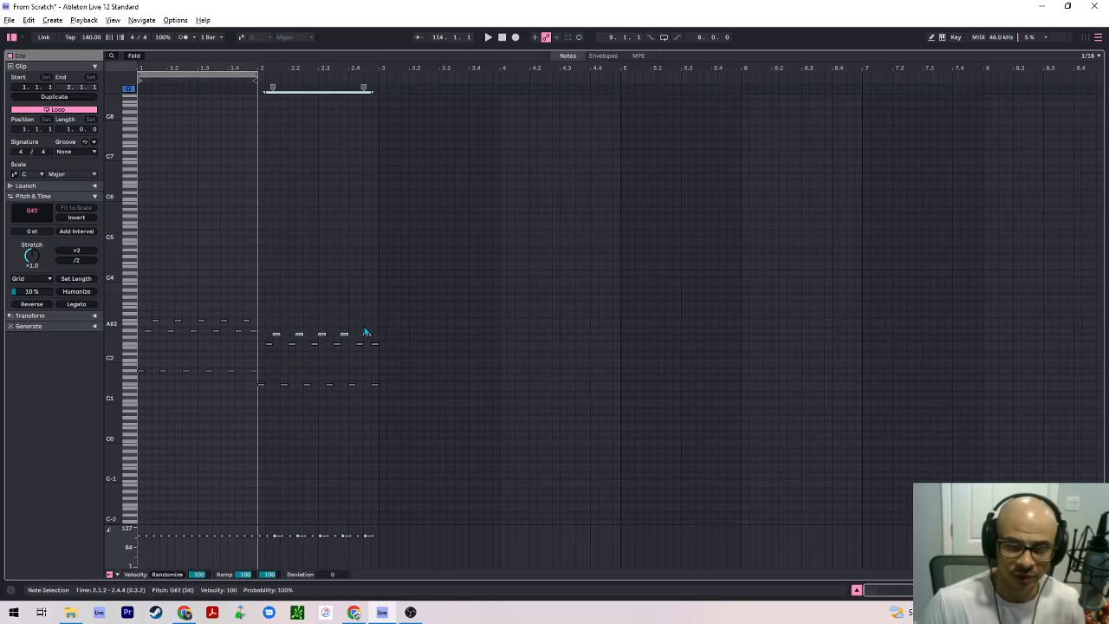
key(Up)
key(Up)
key(Up)
key(Up)
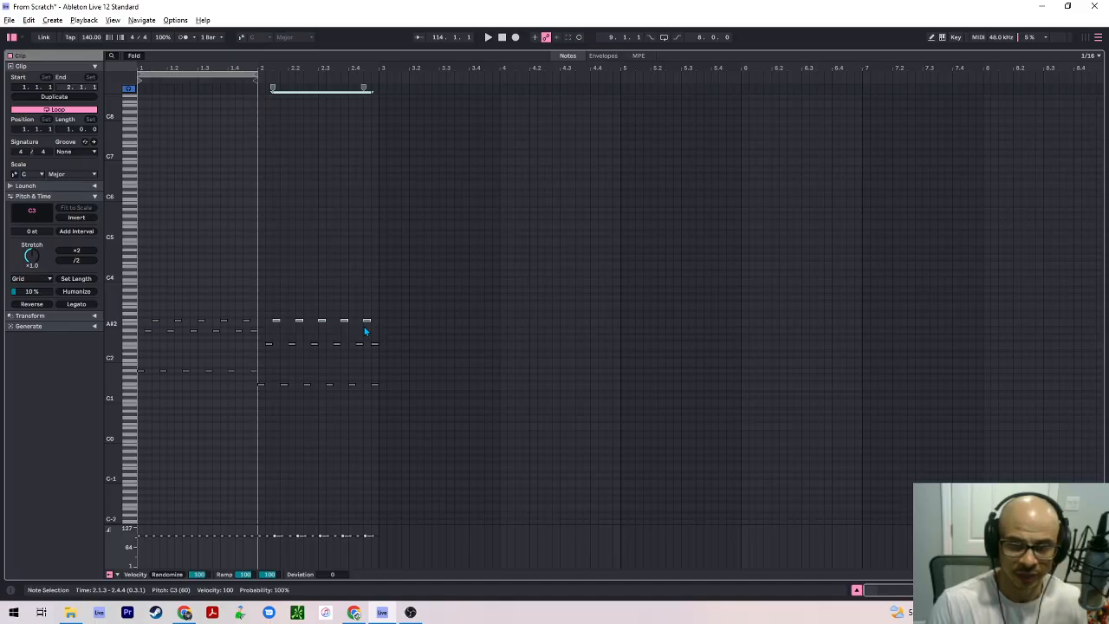
Raise the middle row of notes in bar 2 to B2 and play the loop
drag(478, 341, 266, 347)
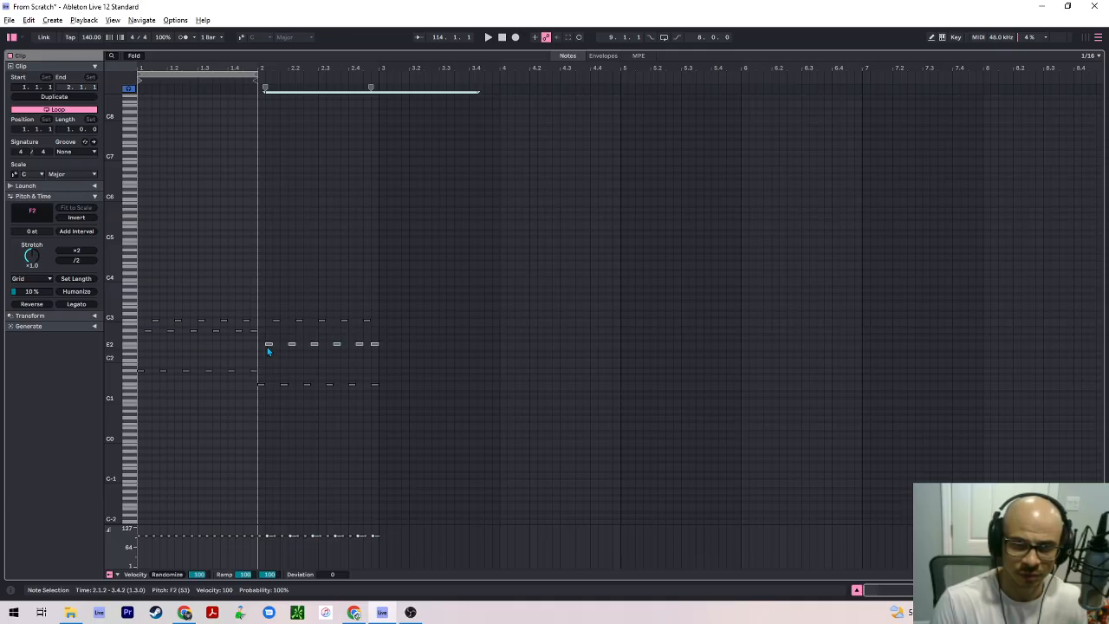
key(Up)
key(Up)
key(Up)
key(Up)
key(Up)
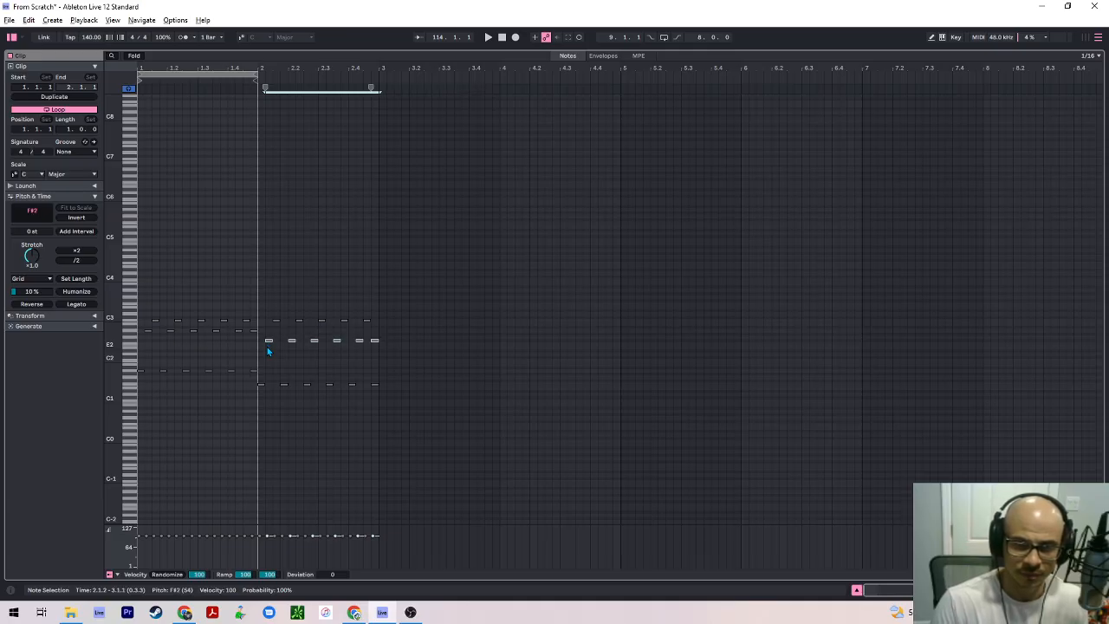
key(Up)
key(space)
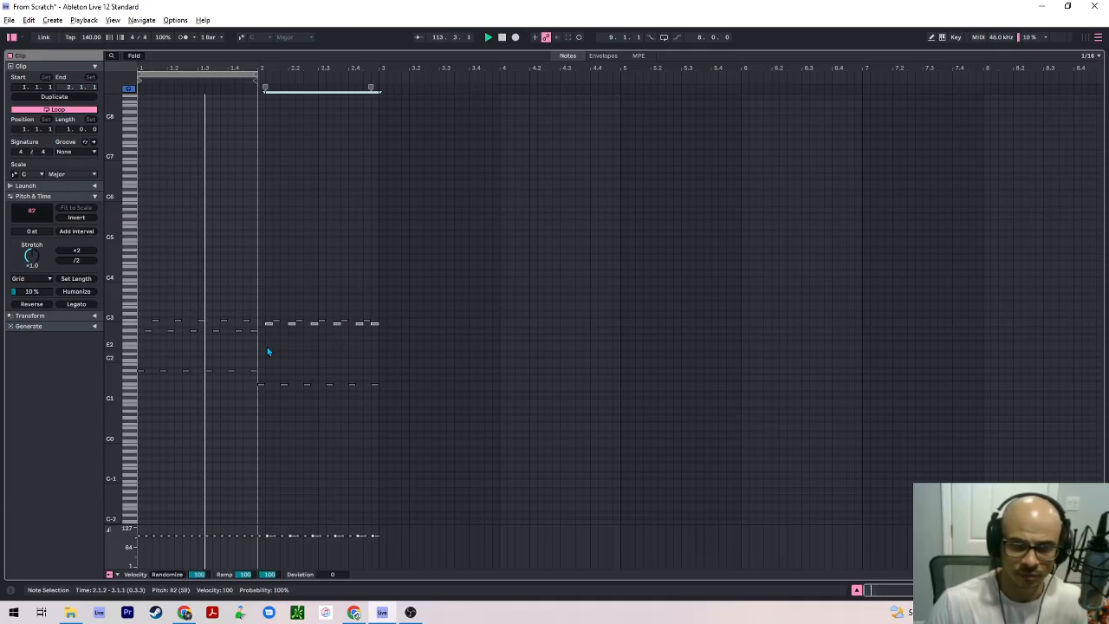
key(space)
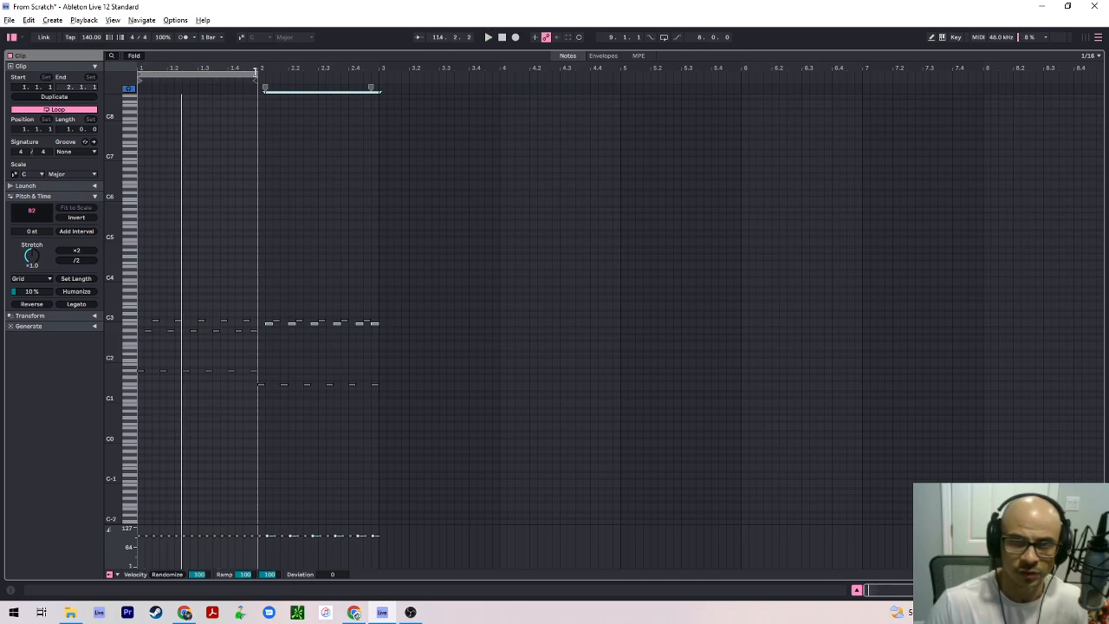
Extend the clip loop to two bars, ending at 3.1.1, and play it through
drag(256, 77, 379, 84)
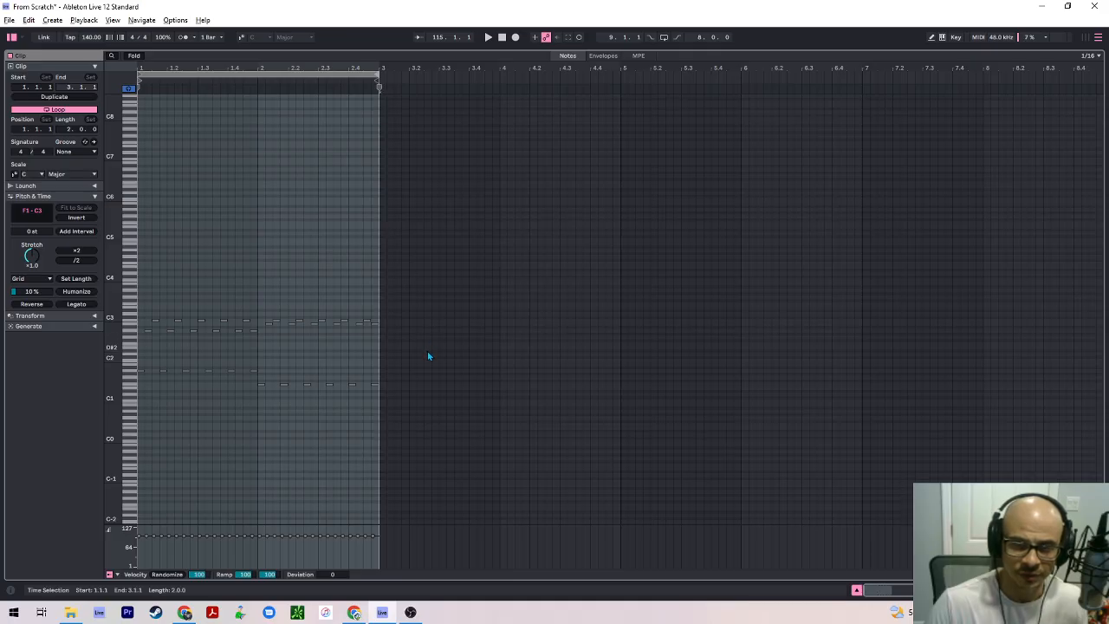
drag(427, 351, 271, 347)
key(space)
click(271, 346)
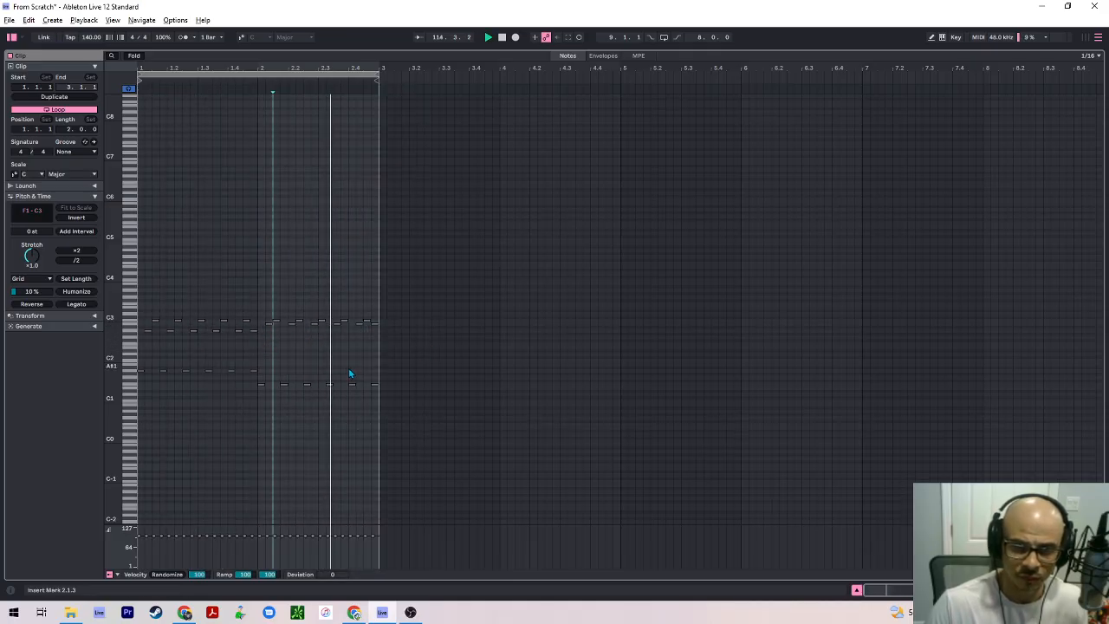
key(space)
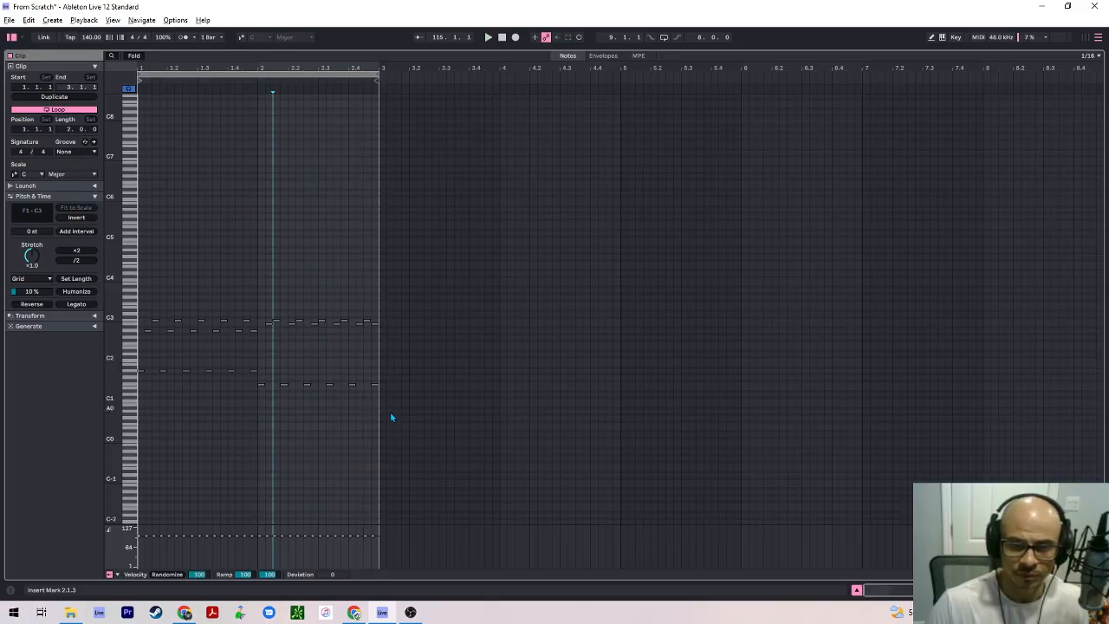
Duplicate the bar 2 notes into bar 3 and transpose the copy up seven semitones to span C2 to G3
drag(377, 407, 263, 312)
key(ctrl+d)
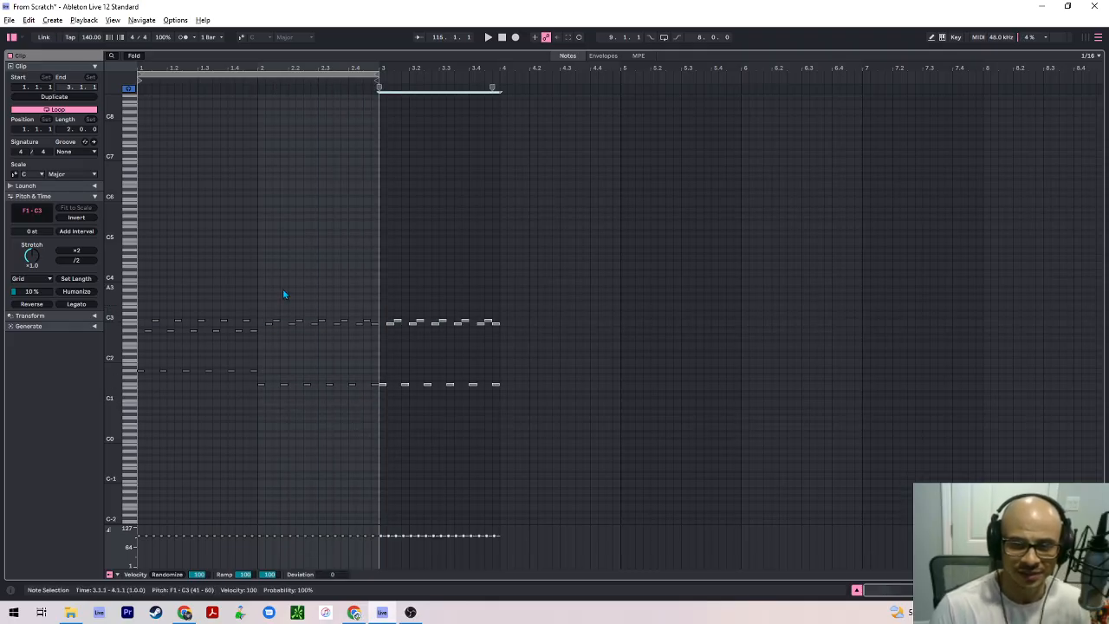
key(Up)
key(Up)
key(Up)
key(Up)
key(Up)
key(Up)
key(Up)
key(Up)
key(Down)
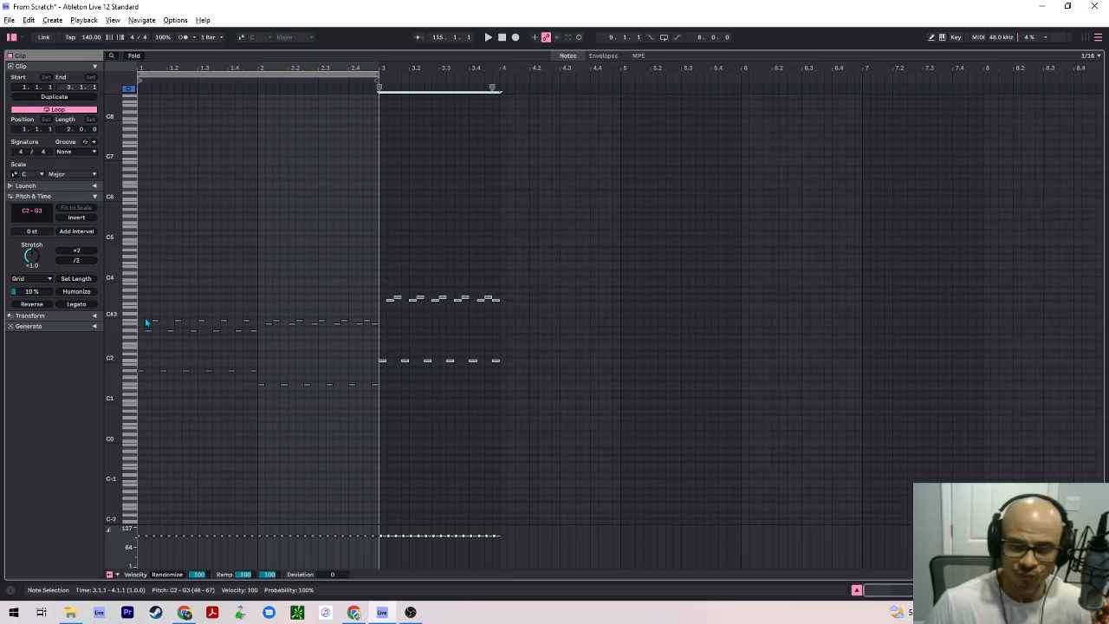
Lower the upper two rows of notes in bar 3 by nine semitones to A2 and A#2
drag(381, 283, 548, 299)
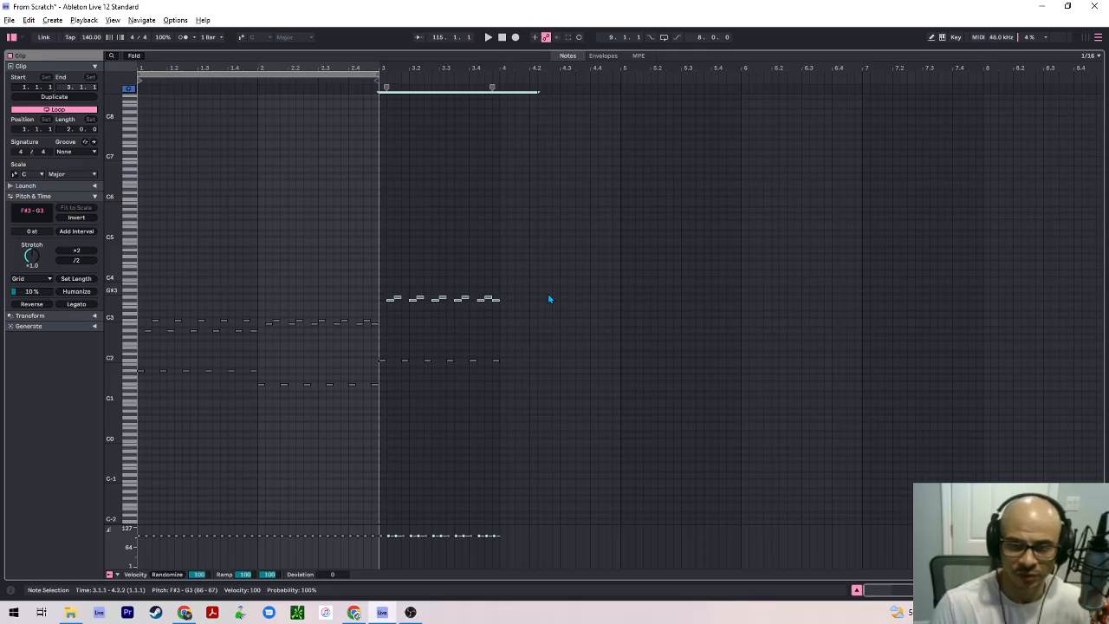
key(Down)
key(Down)
key(Down)
key(Down)
key(Down)
key(Down)
key(Down)
key(Down)
key(Down)
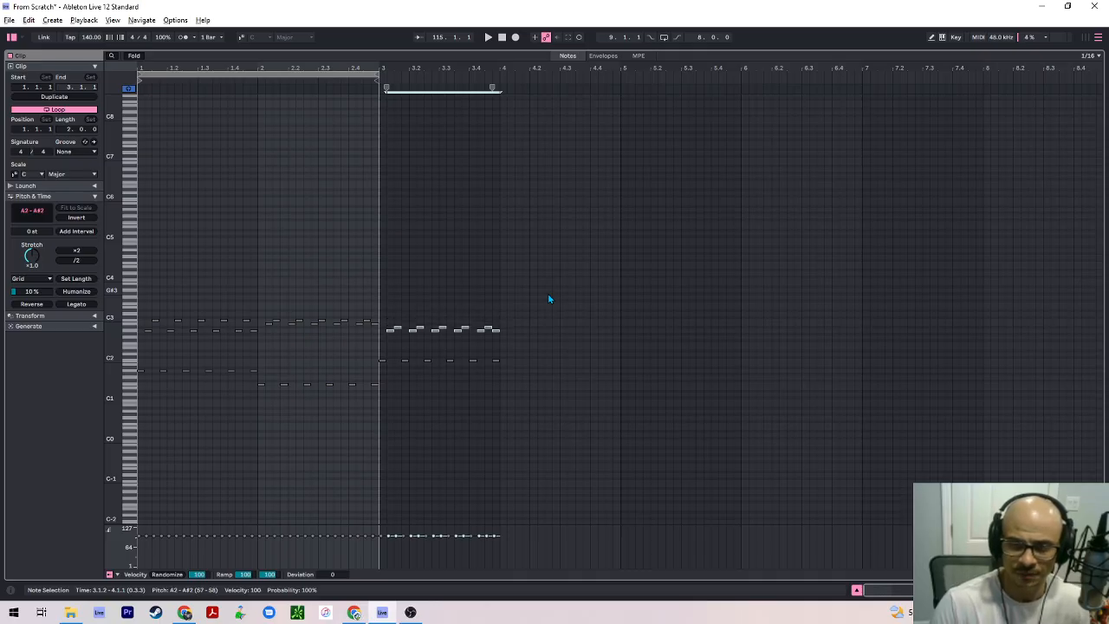
click(544, 343)
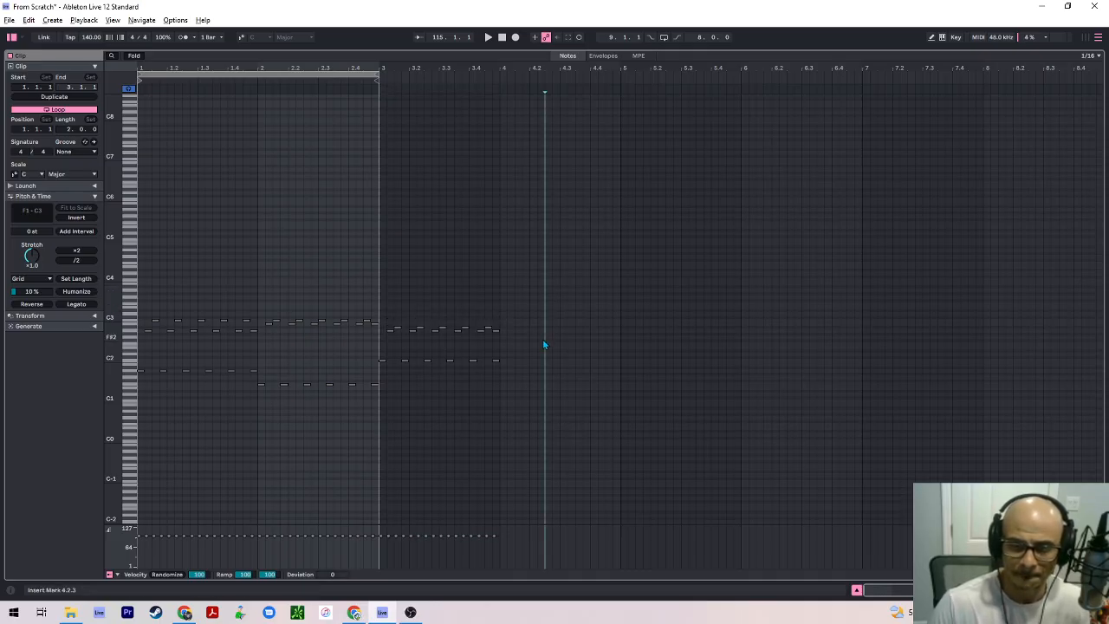
Lower the middle row of notes in bar 3 to G2 and play the loop
drag(544, 344, 389, 330)
key(Down)
key(Down)
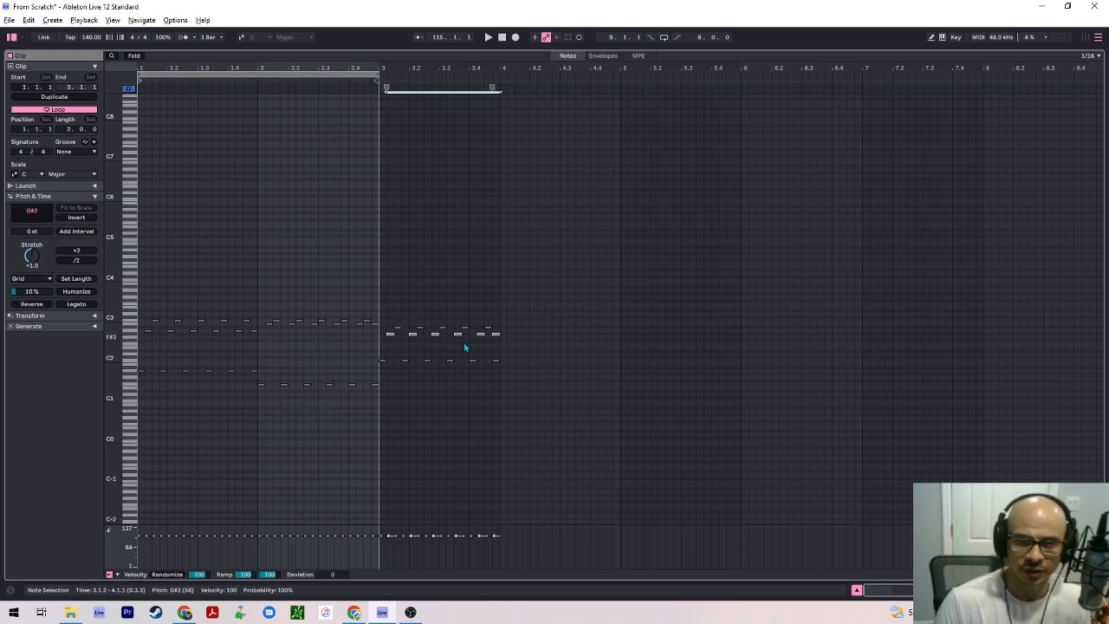
key(space)
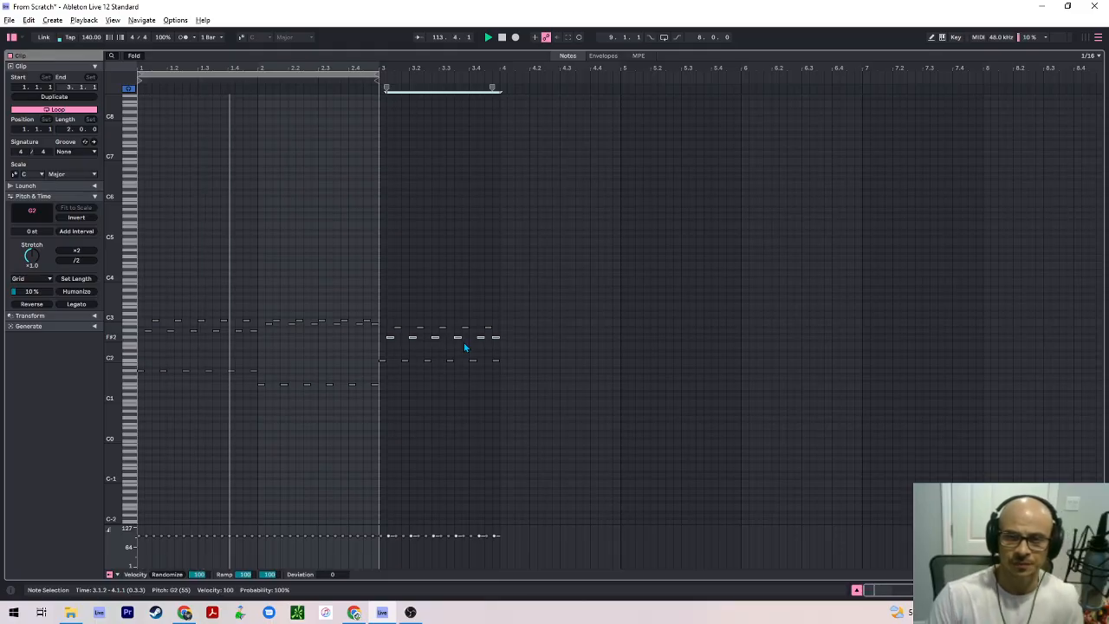
click(505, 317)
key(space)
Lower the highest row of notes in bar 3 by one semitone to A2
drag(506, 313, 388, 333)
key(Down)
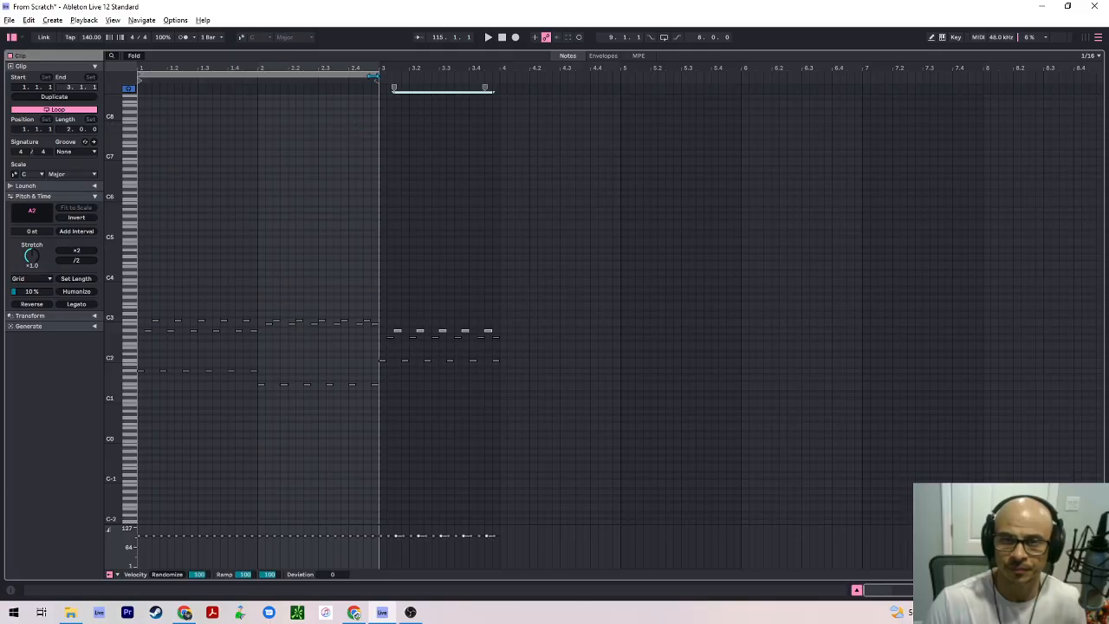
key(z)
key(ctrl+z)
key(x)
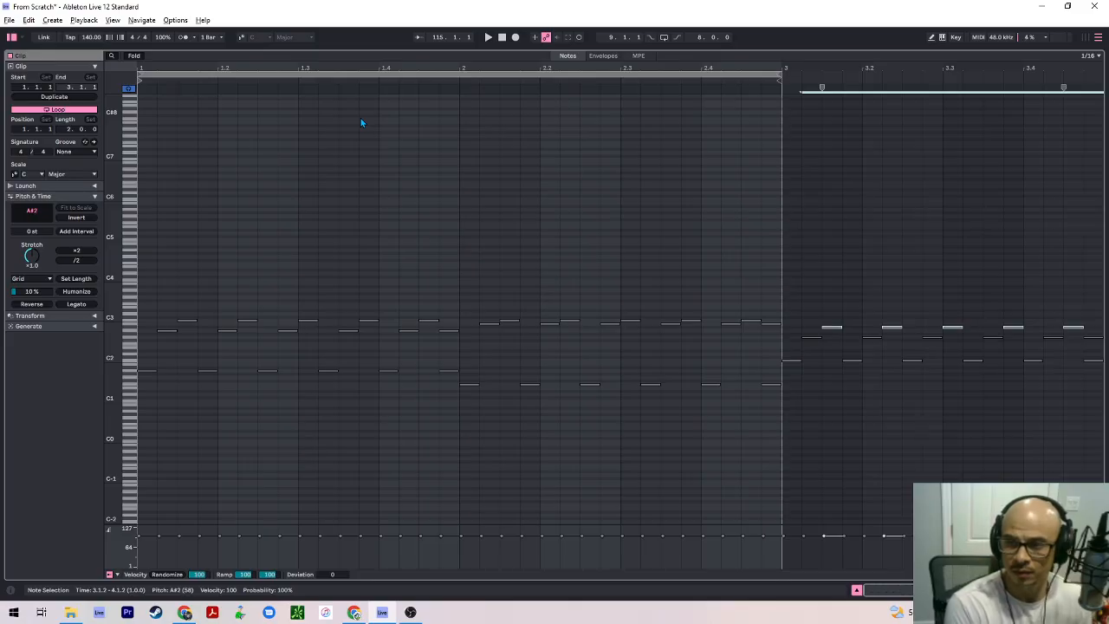
key(Down)
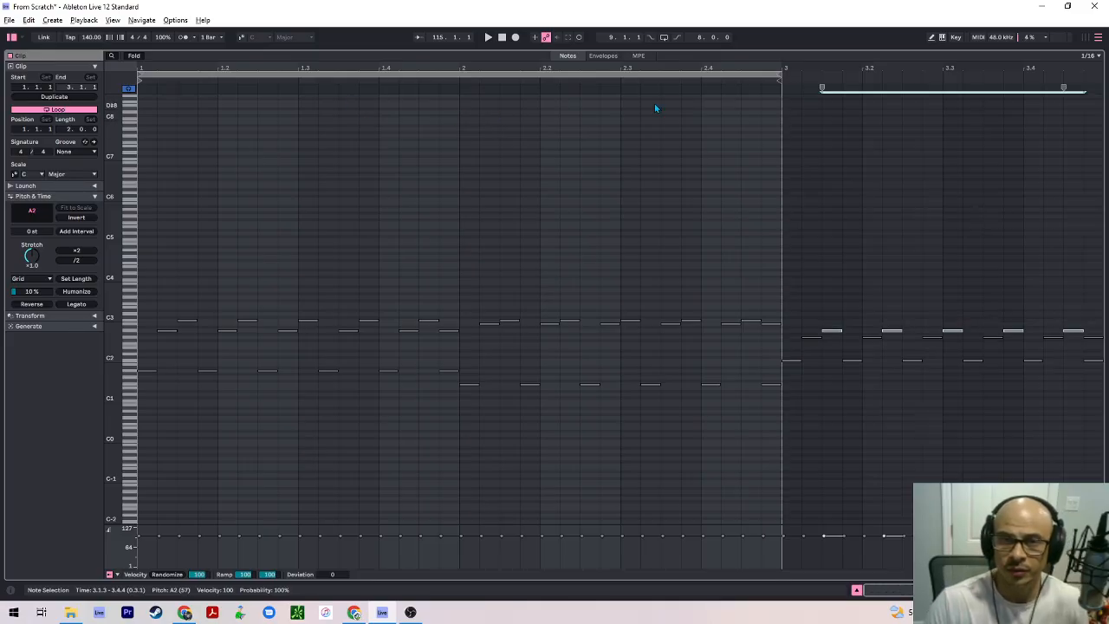
Extend the clip loop to three bars, play it, and check it against the arrangement
mouse_move(779, 78)
mouse_down()
mouse_move(1078, 82)
mouse_move(1035, 94)
mouse_up()
key(space)
key(x)
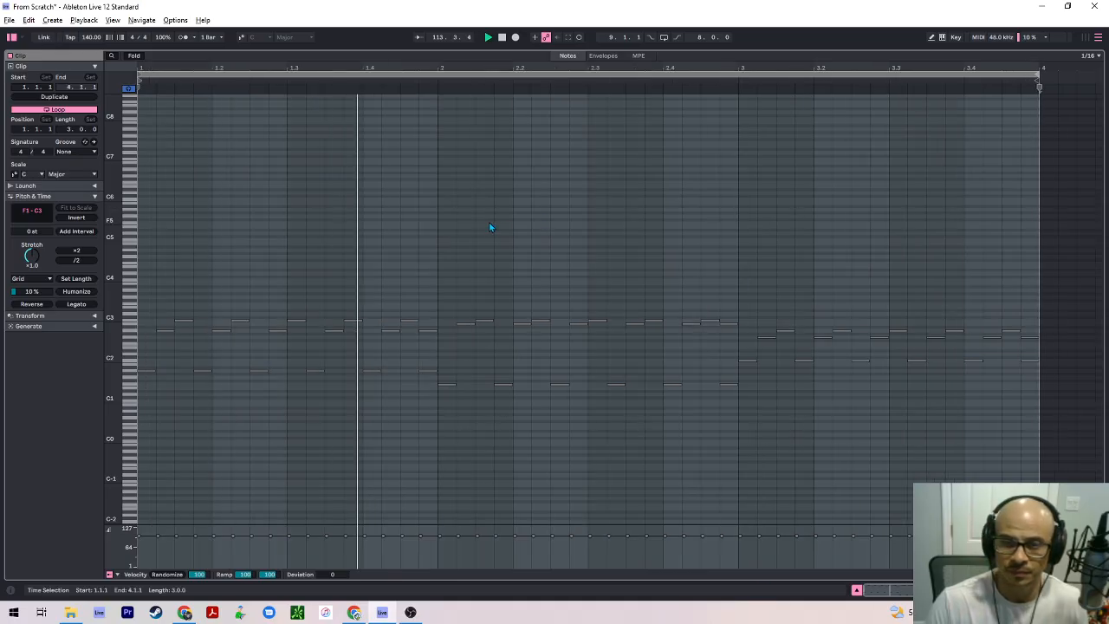
key(shift+Tab)
key(shift+Tab)
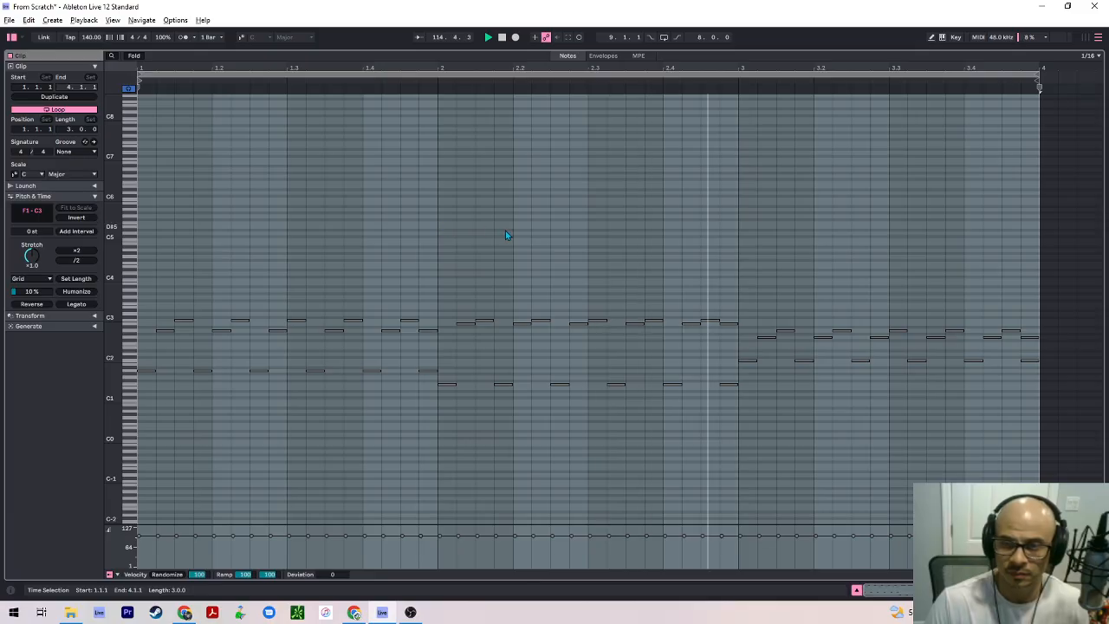
key(shift+Tab)
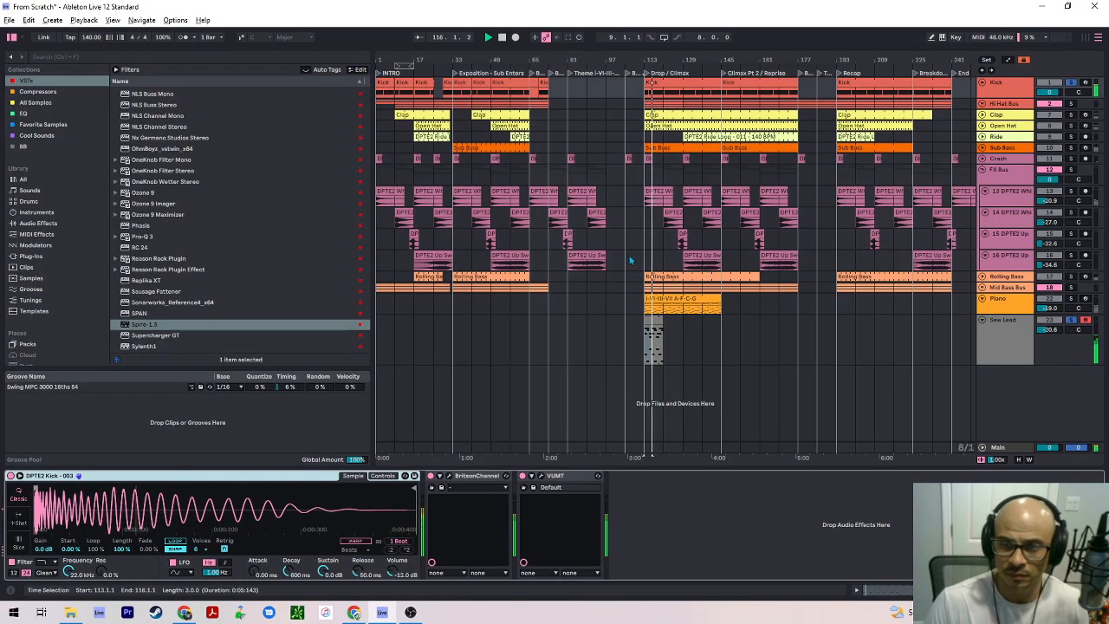
key(shift+Tab)
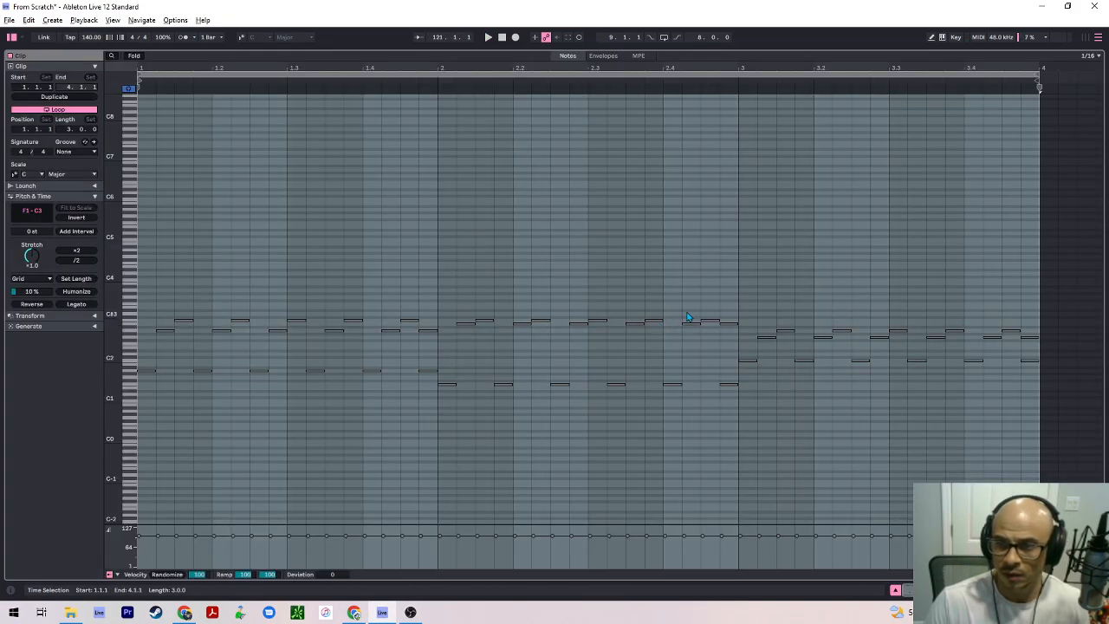
Extend the clip loop to four bars, ending at 5.1.1
click(795, 260)
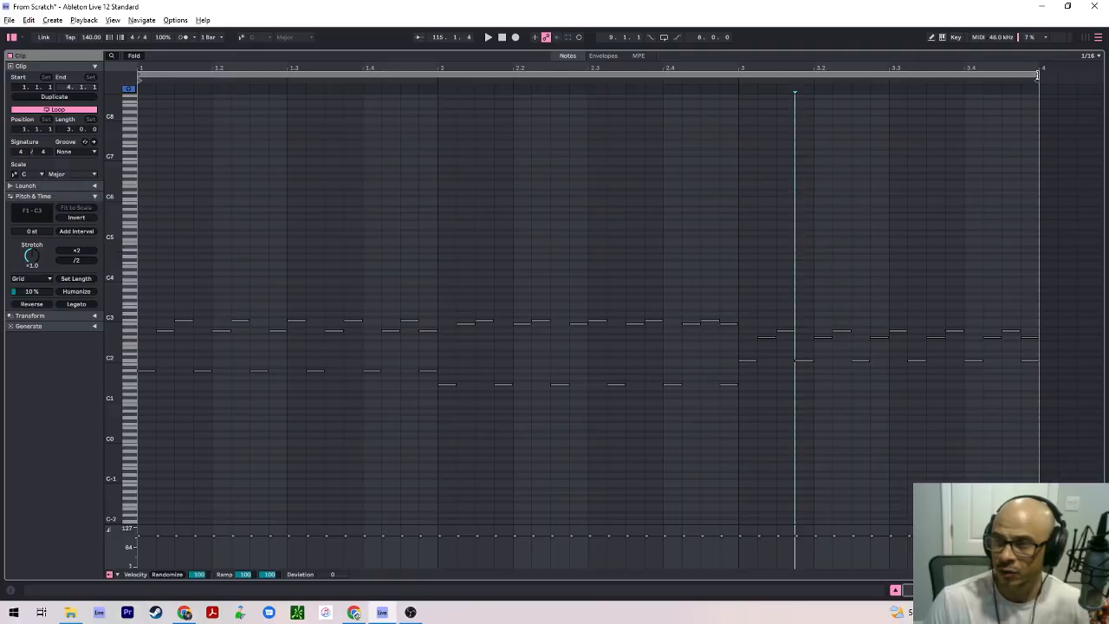
mouse_move(1036, 76)
mouse_down()
mouse_move(1106, 74)
mouse_move(1005, 94)
mouse_up()
key(ctrl+a)
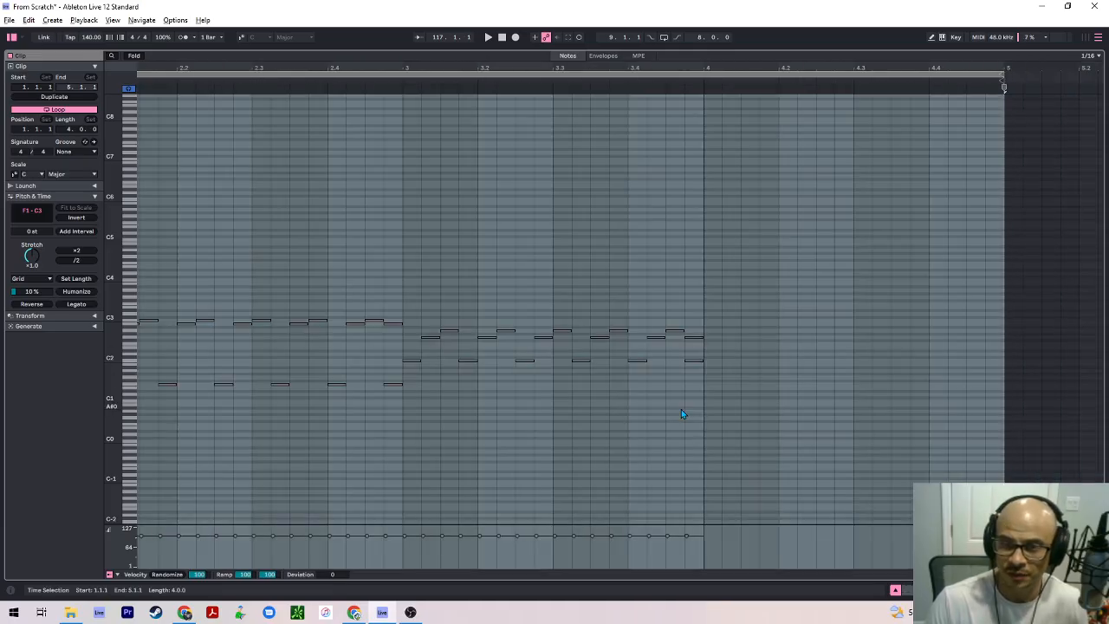
key(z)
Duplicate the bar 3 notes into bar 4, transpose the copy down five semitones to span G1 to E2, and play the loop
click(681, 411)
drag(814, 400, 596, 311)
key(ctrl+d)
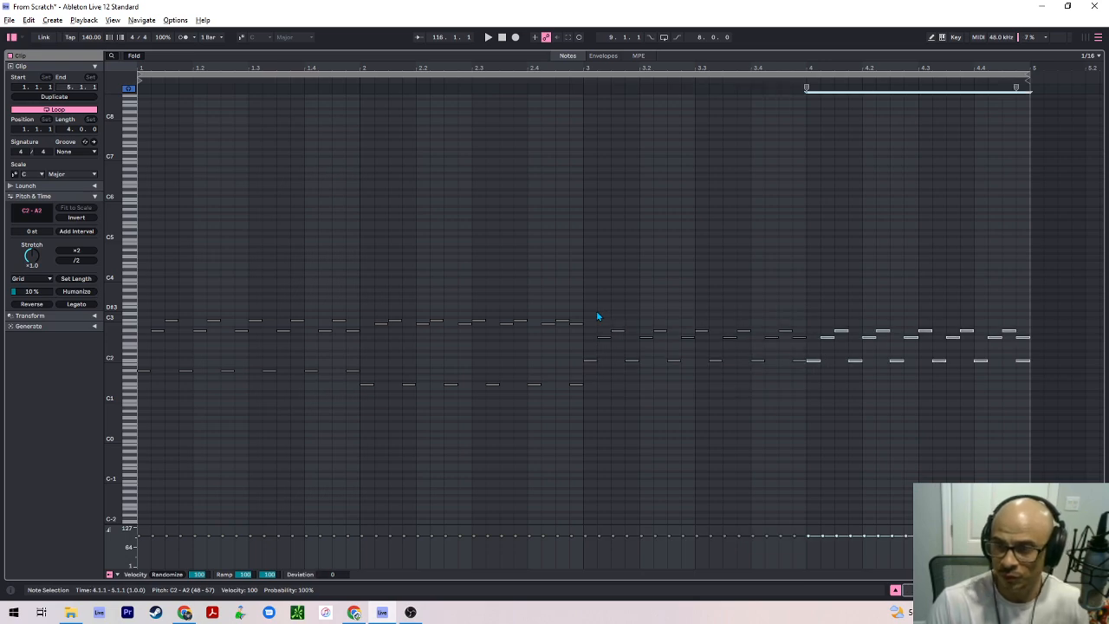
key(Down)
key(Down)
key(Down)
key(Down)
key(Down)
key(space)
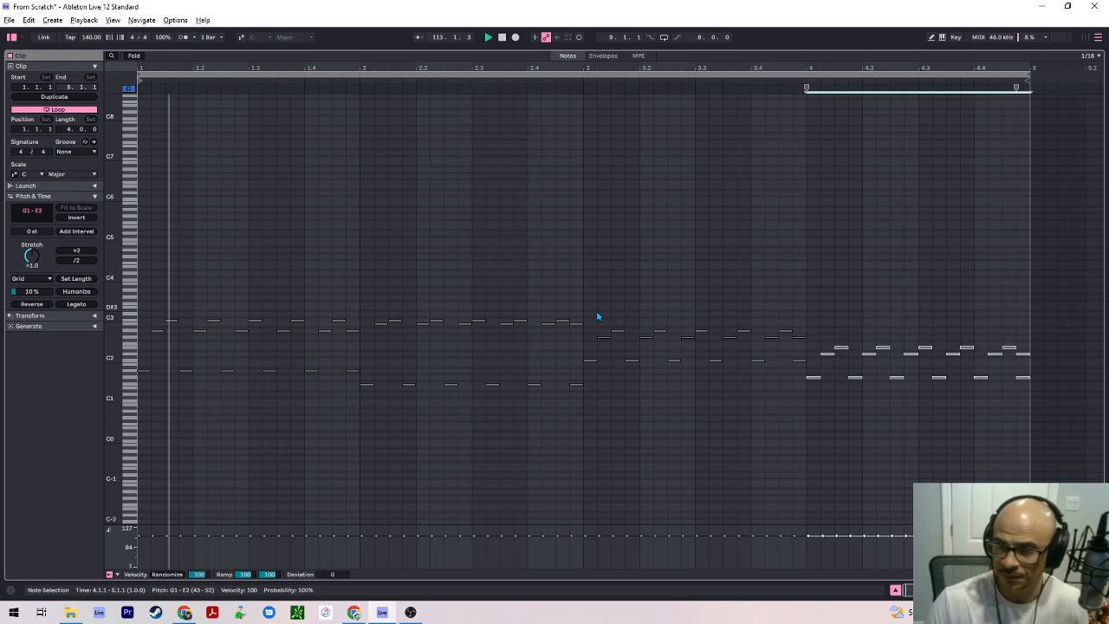
click(861, 302)
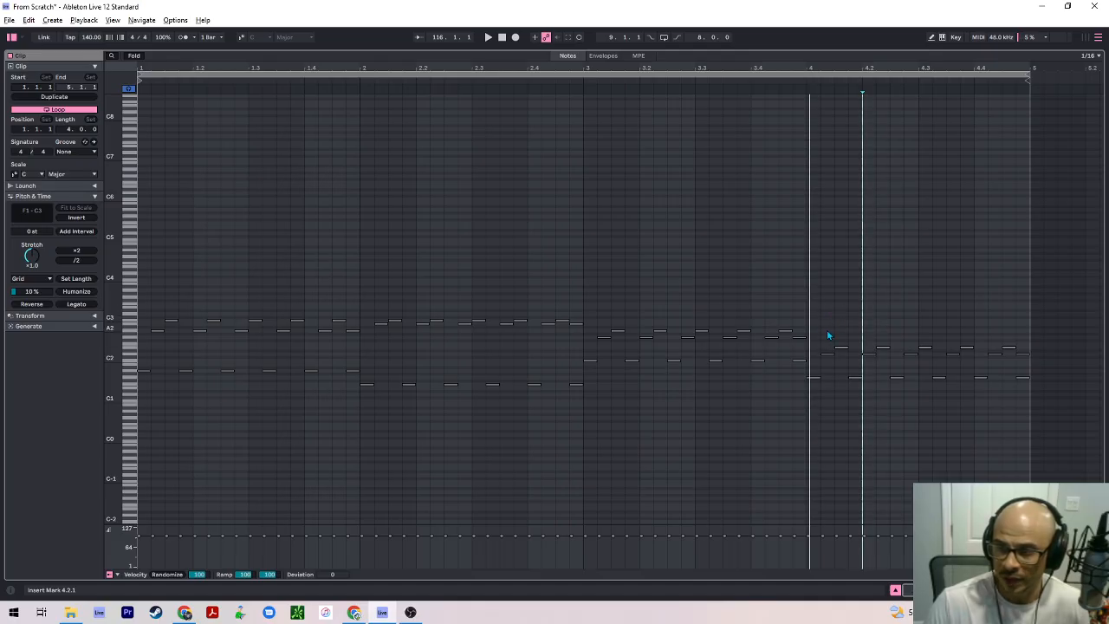
Raise the upper two rows of notes in bar 4 by nine semitones to B2 and C#3
drag(827, 331, 1038, 355)
key(Up)
key(Up)
key(Up)
key(Up)
key(Up)
key(Up)
key(Up)
key(Up)
key(Up)
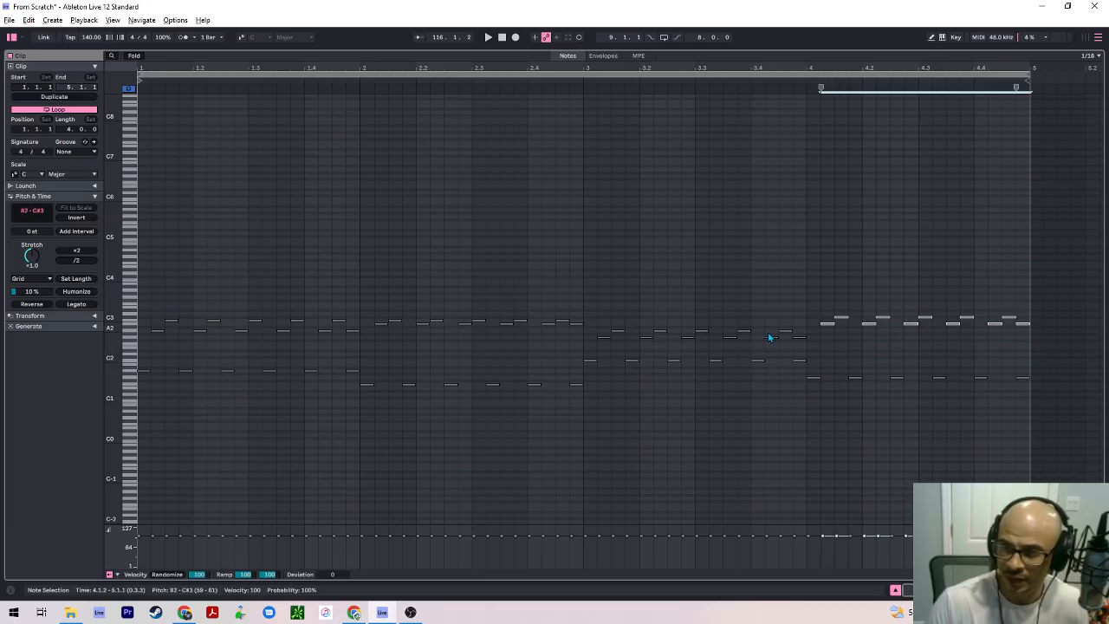
Raise the highest row of notes in bar 4 to D3 and play the four-bar loop
drag(820, 307, 1039, 322)
key(Up)
key(space)
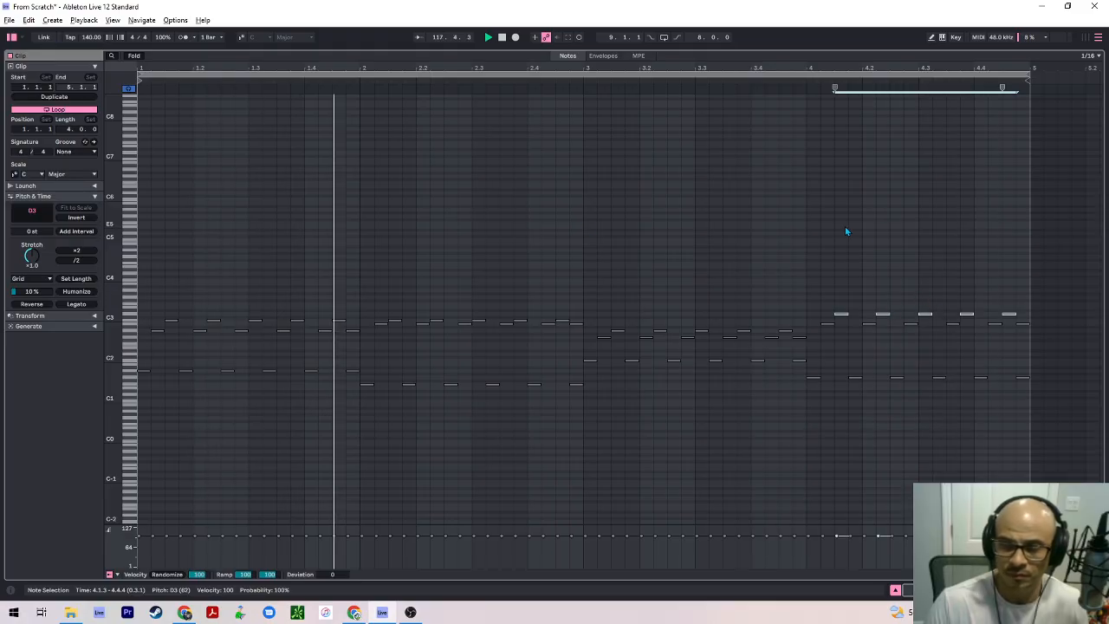
click(402, 278)
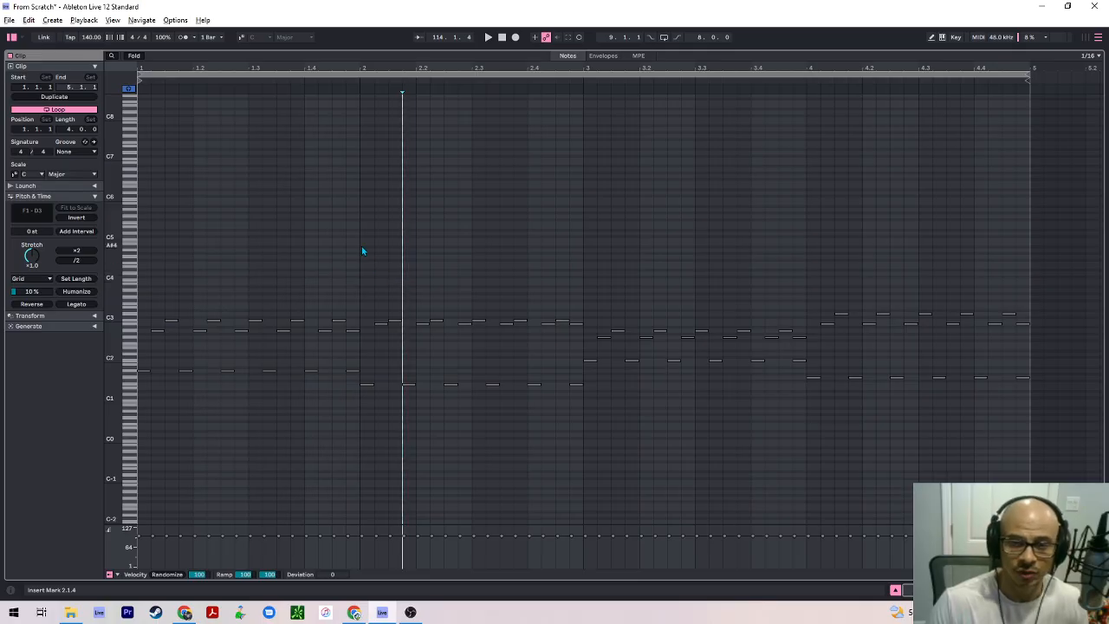
Extend the looped Saw Lead clip in the arrangement to bar 145, giving it a length of 32 bars
key(shift+Tab)
click(658, 318)
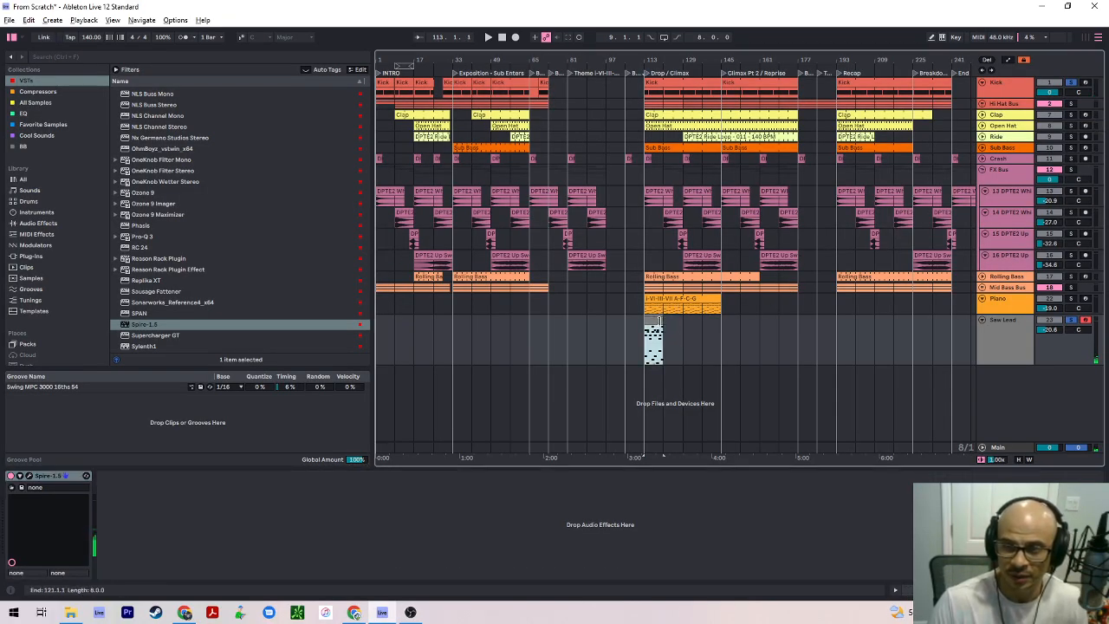
drag(662, 320, 721, 326)
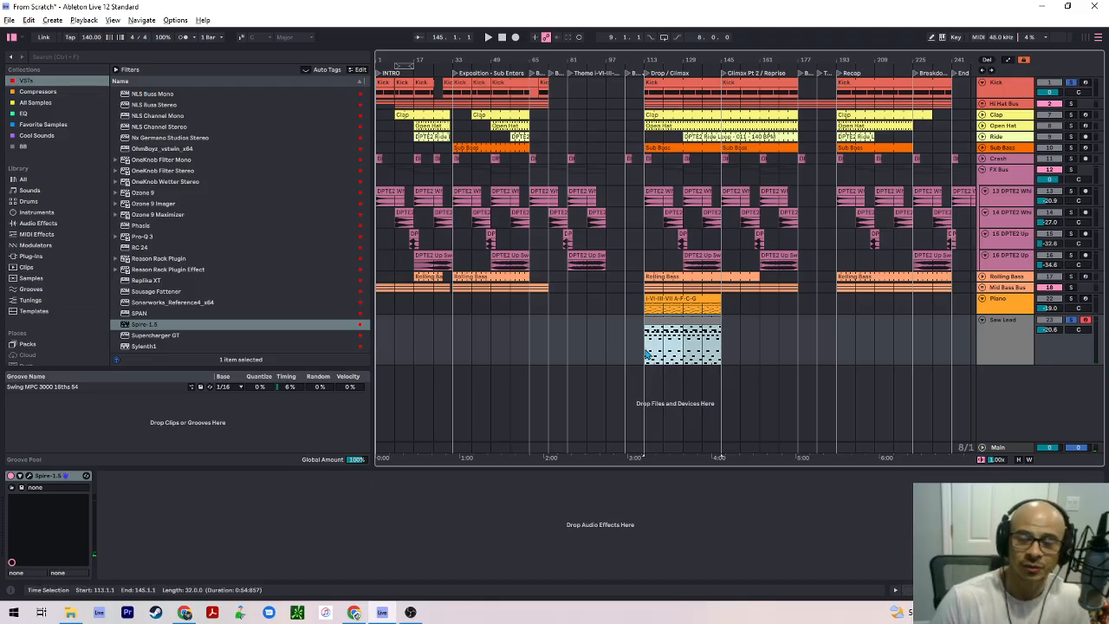
Reopen the Saw Lead clip's notes and play the four-bar pattern
double_click(679, 322)
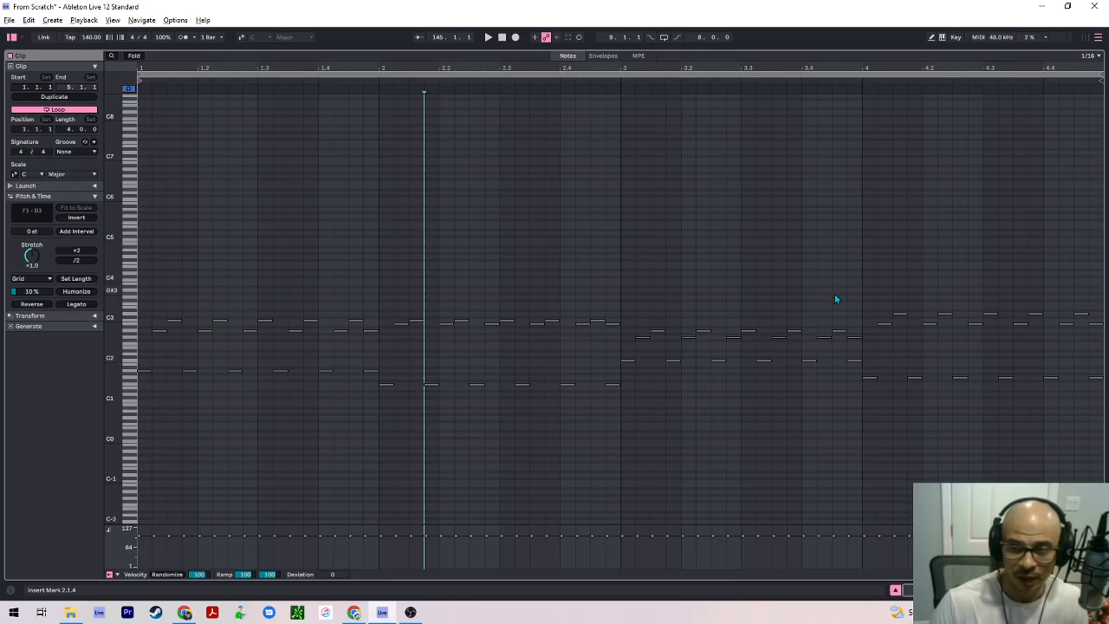
key(space)
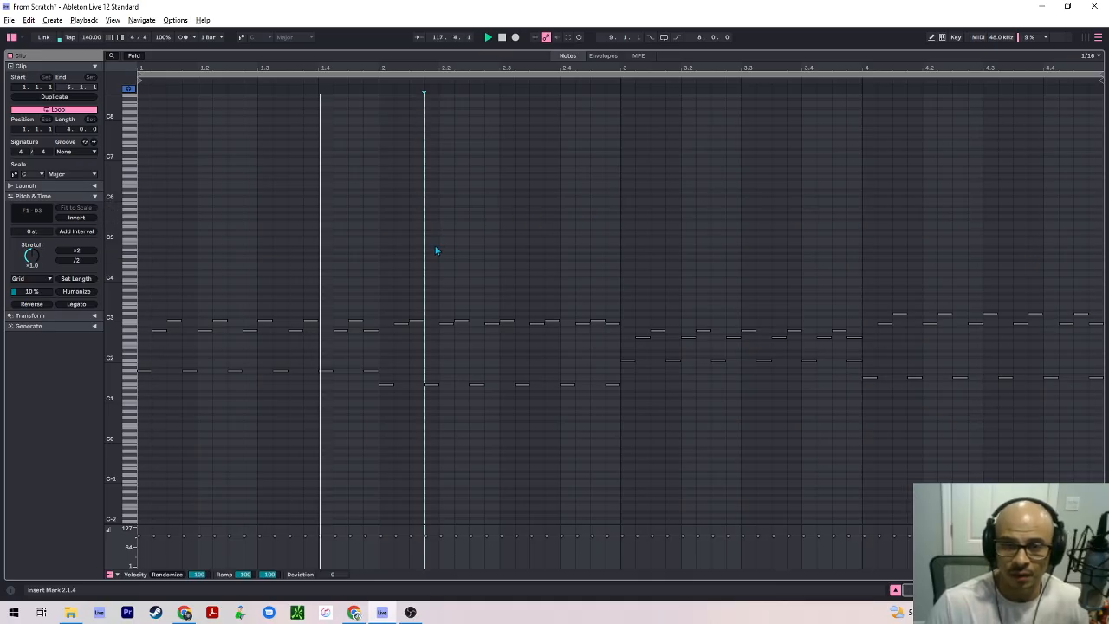
key(space)
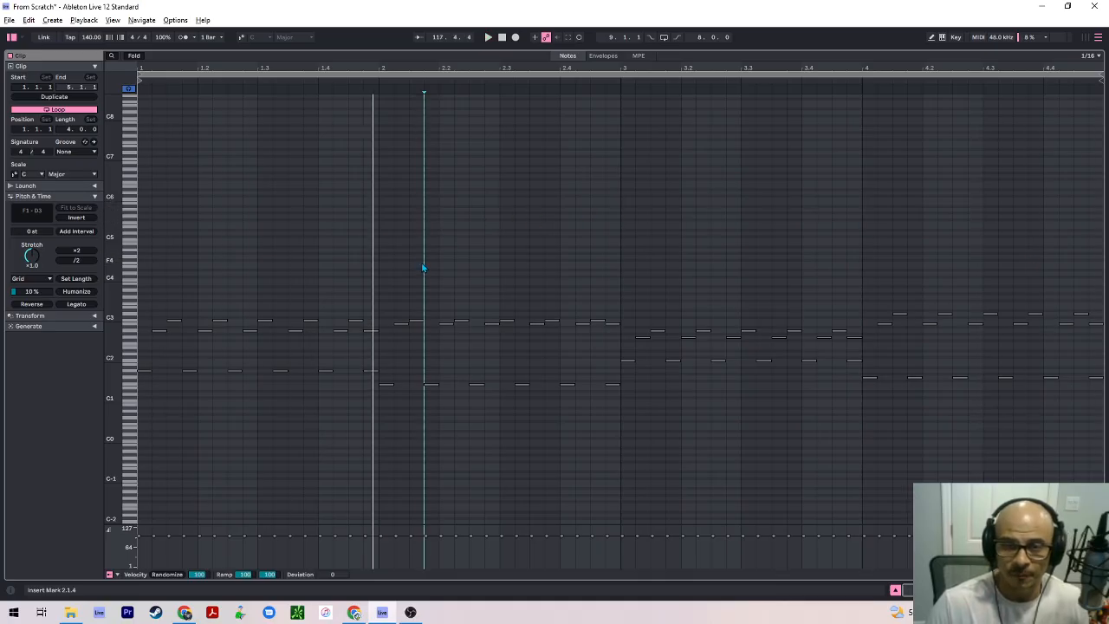
Duplicate the clip's loop to 8 bars and raise the two upper note rows in bar 6 by three semitones
click(60, 99)
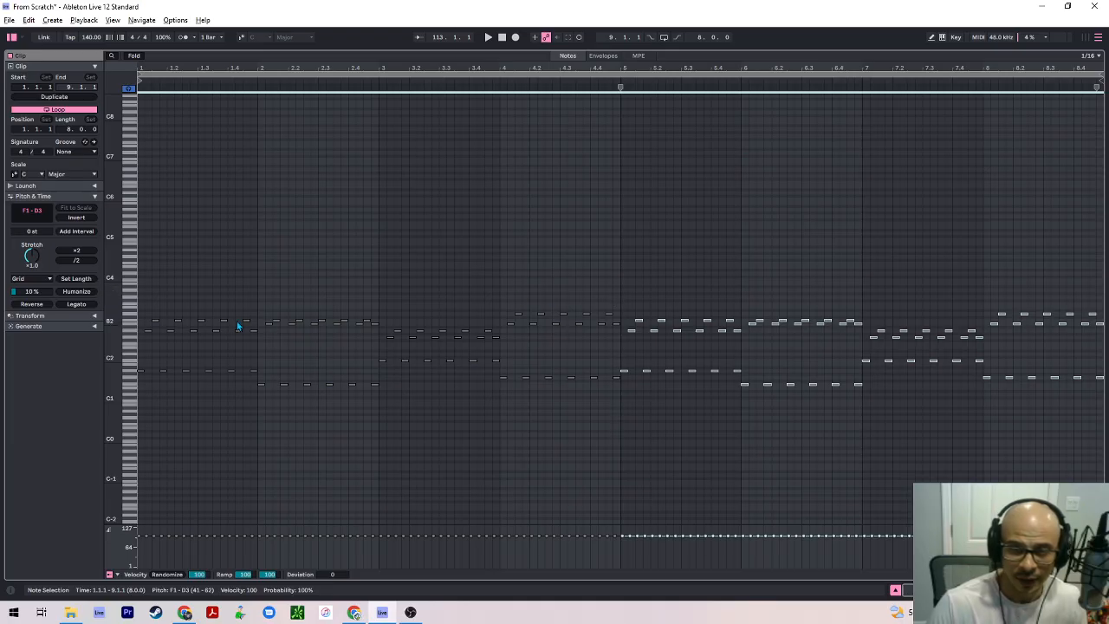
click(756, 317)
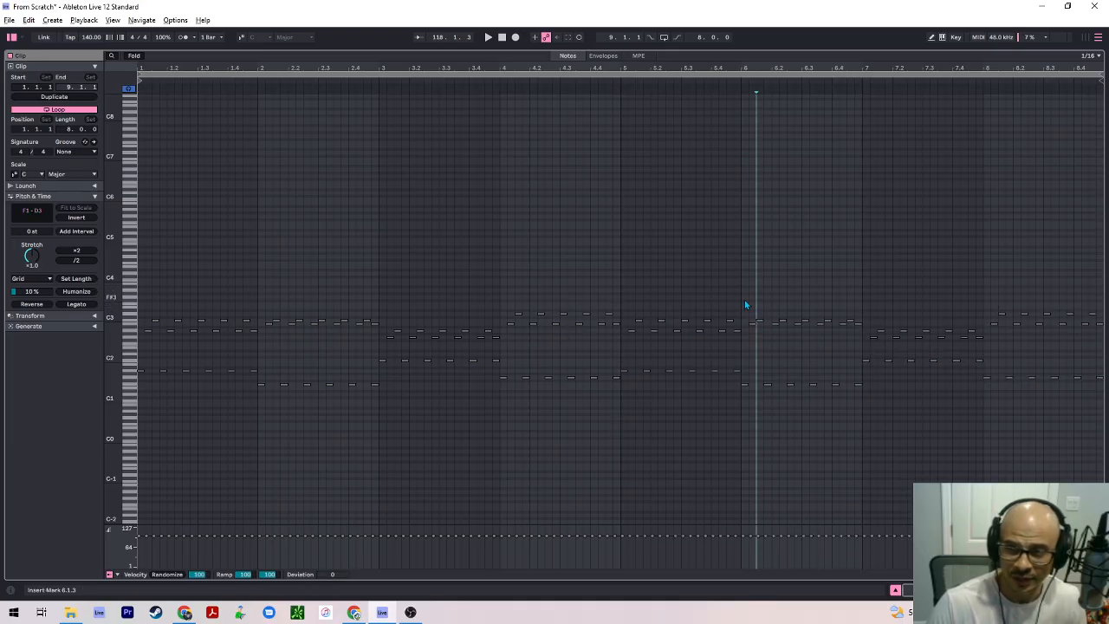
drag(744, 300, 869, 330)
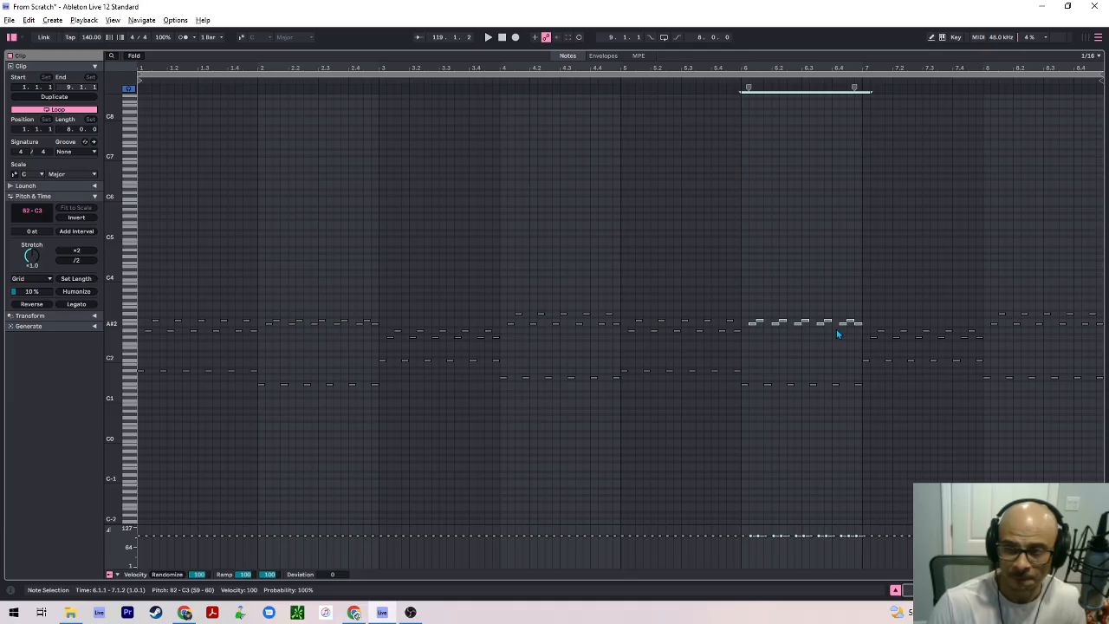
key(space)
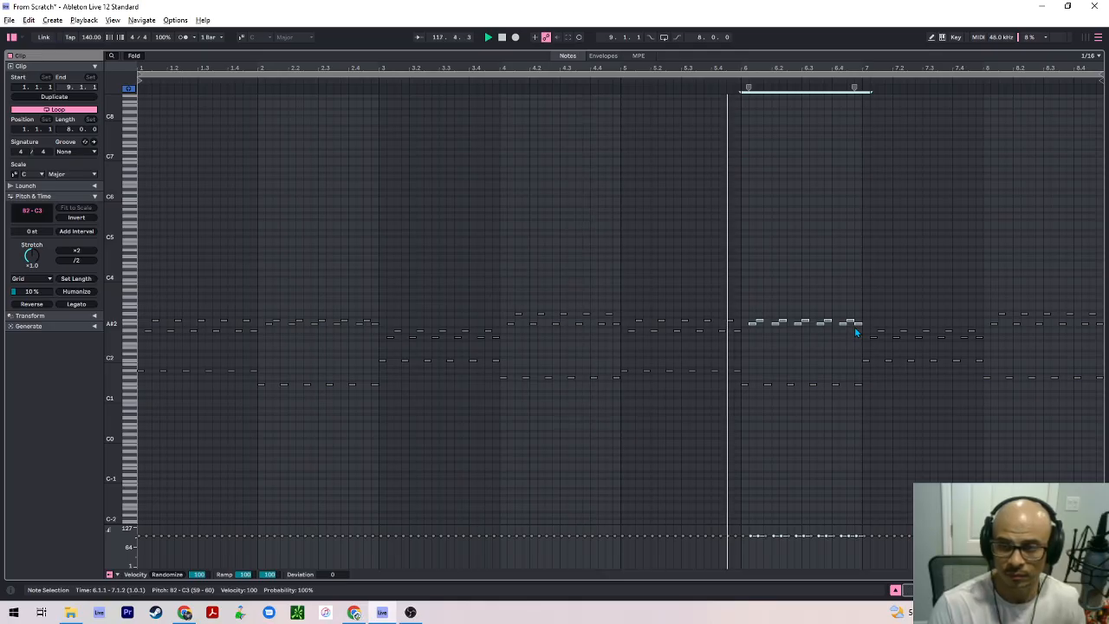
key(space)
key(Up)
key(Up)
key(Up)
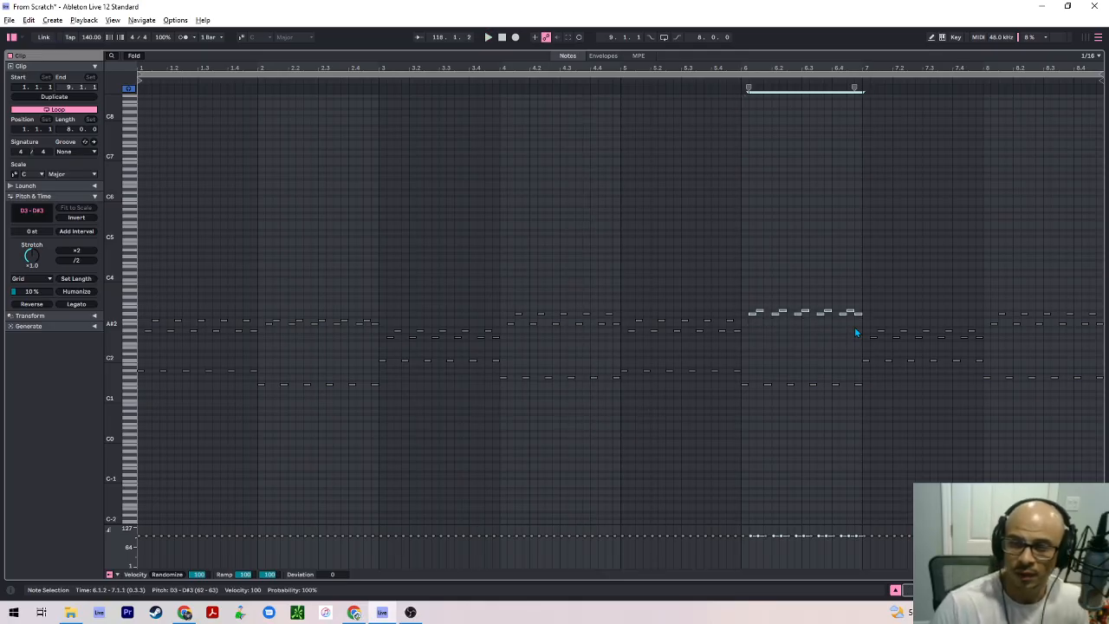
Raise only the highest note row in bar 6 to G3 and play back the result
drag(882, 294, 756, 314)
key(Up)
key(Up)
key(Up)
key(Up)
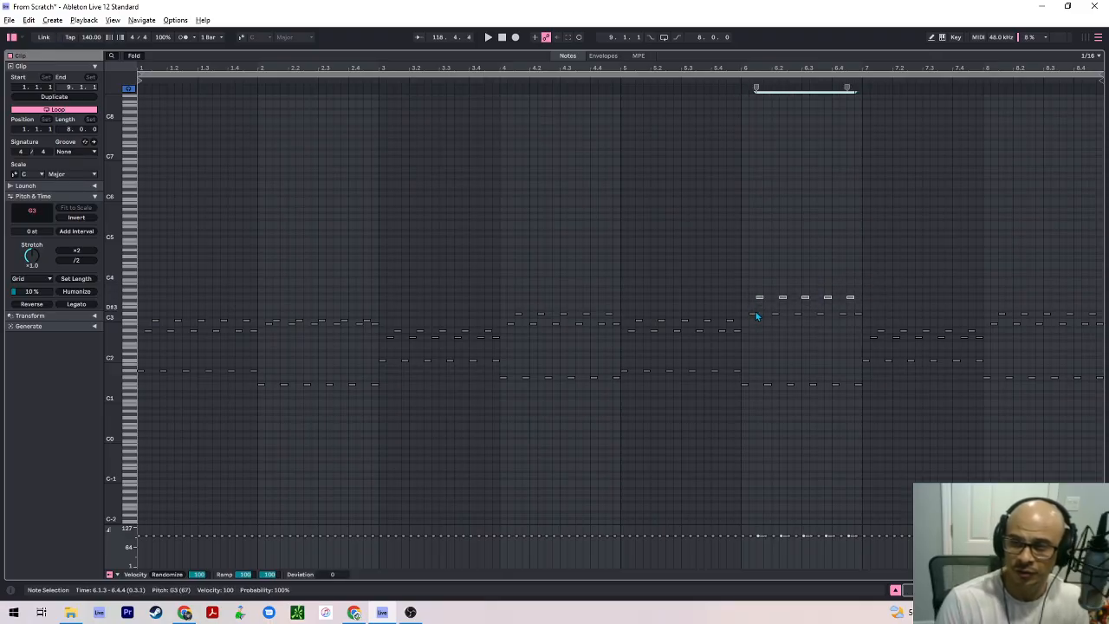
click(721, 76)
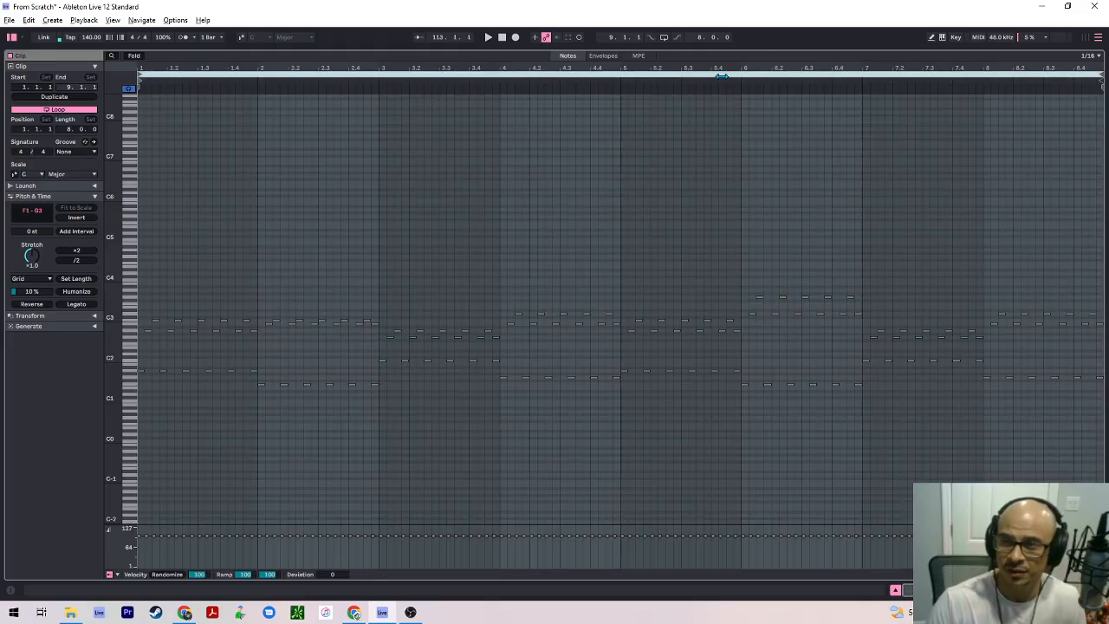
click(721, 82)
click(677, 144)
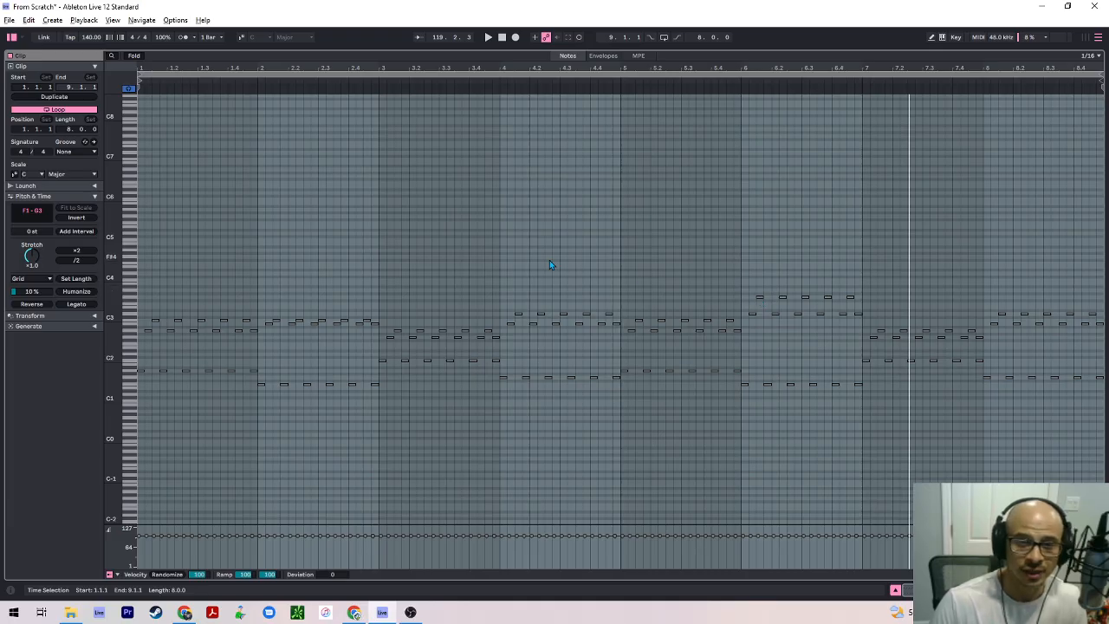
Raise the two upper note rows in bar 7 to D3 and E3
click(865, 327)
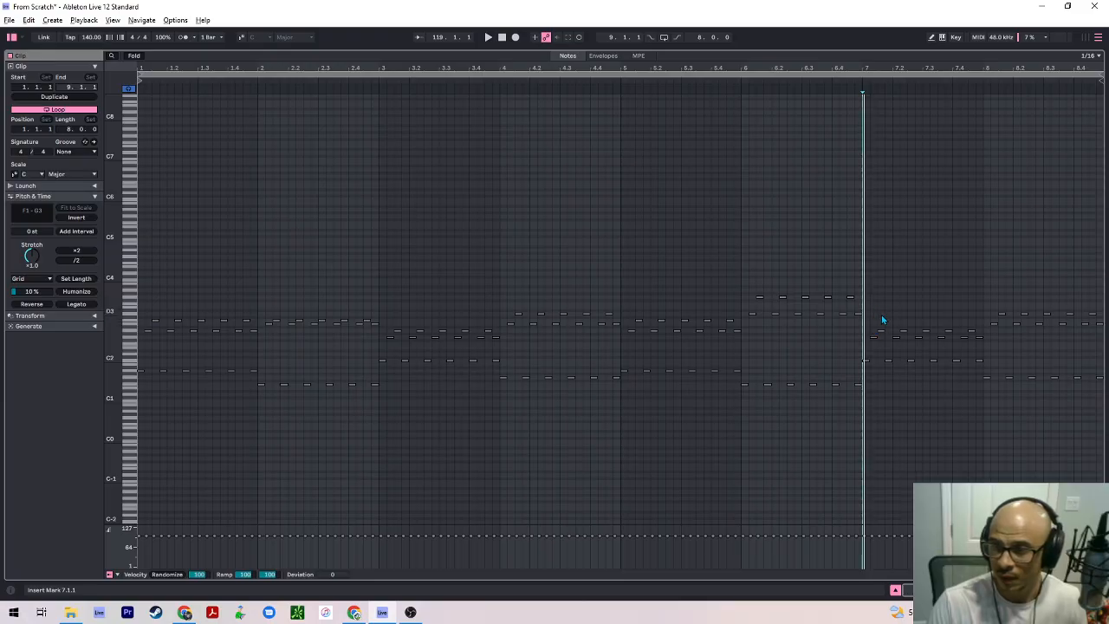
click(870, 324)
drag(884, 329, 965, 340)
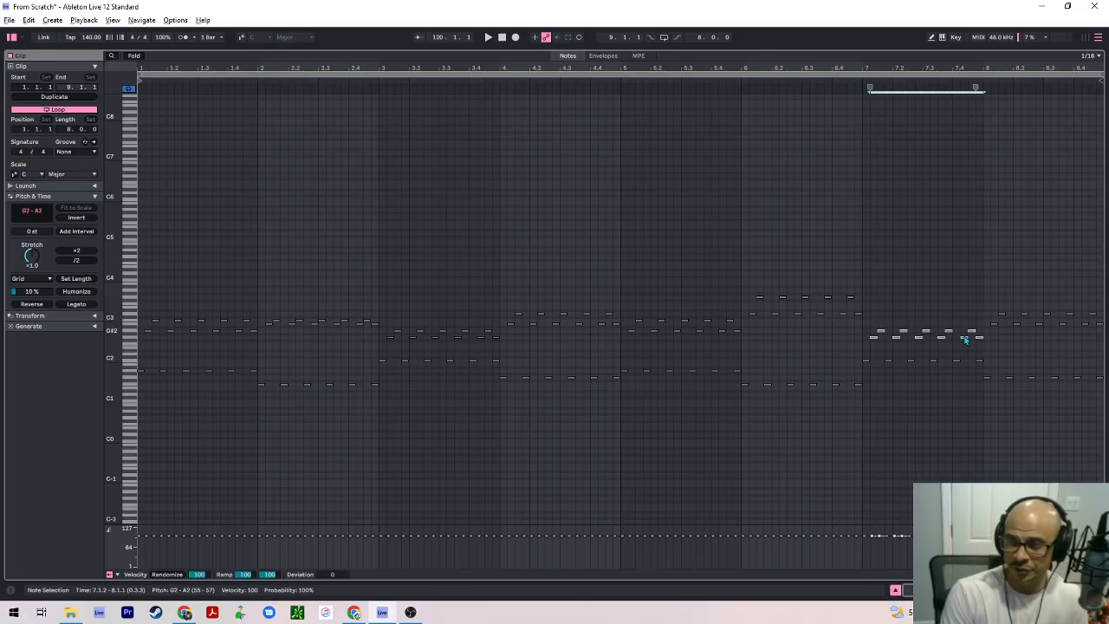
key(Up)
key(Up)
key(Up)
key(Up)
key(Up)
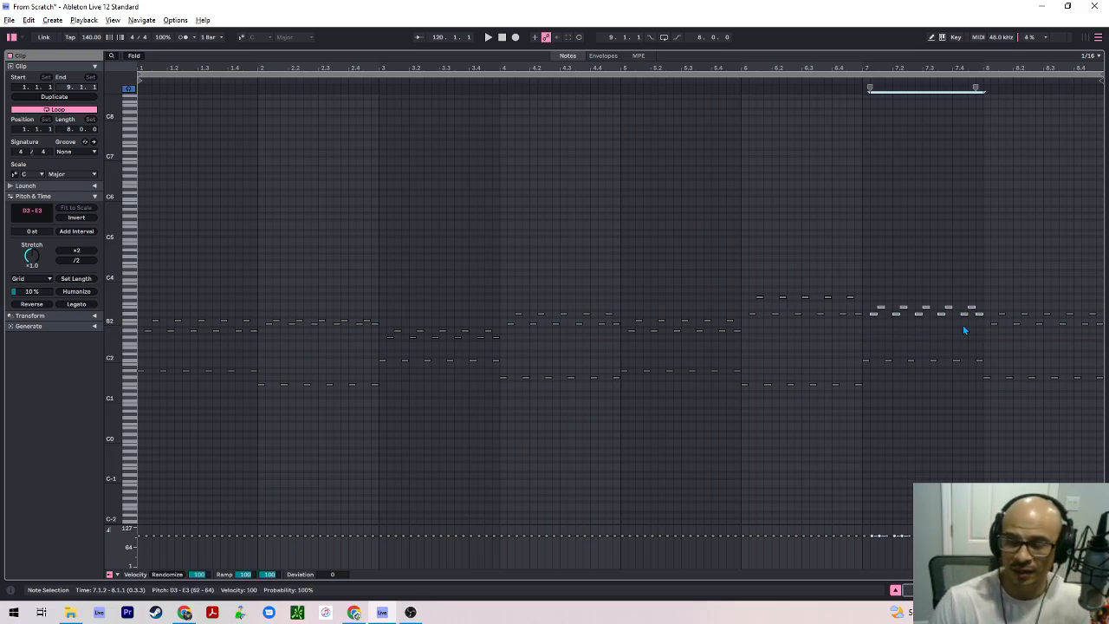
Play back the clip to hear the edited notes of bars 6 and 7 in context
click(994, 300)
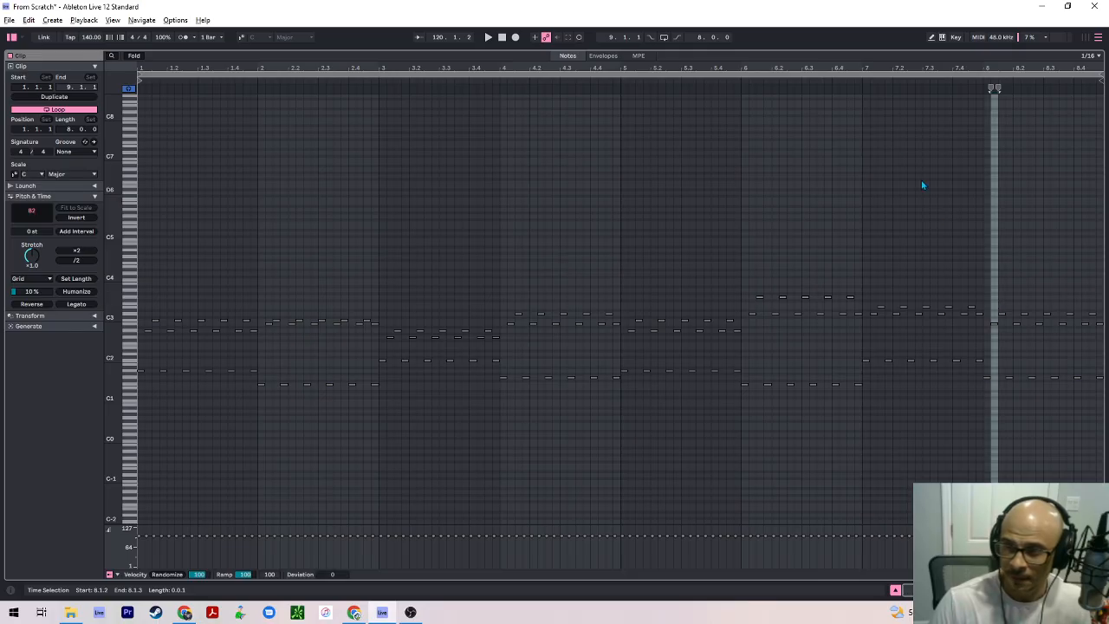
key(space)
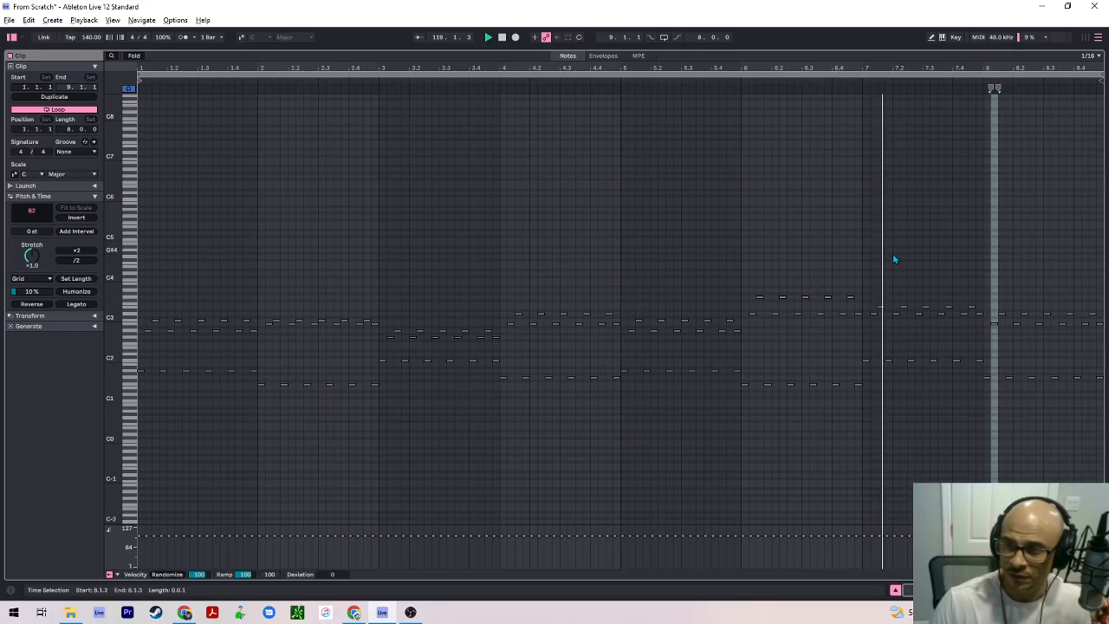
key(space)
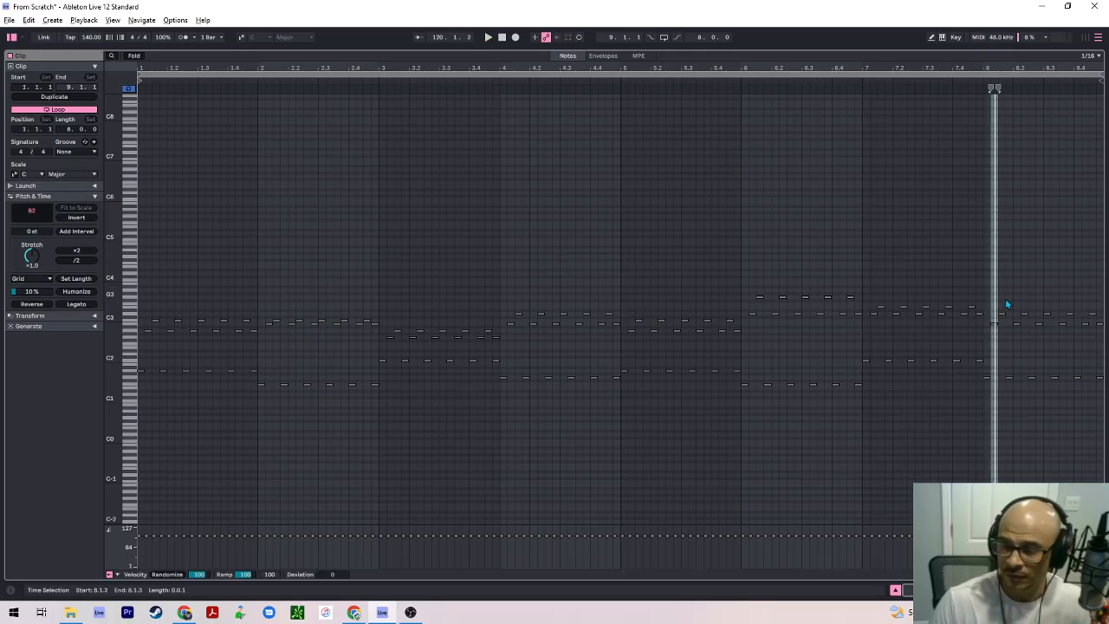
key(space)
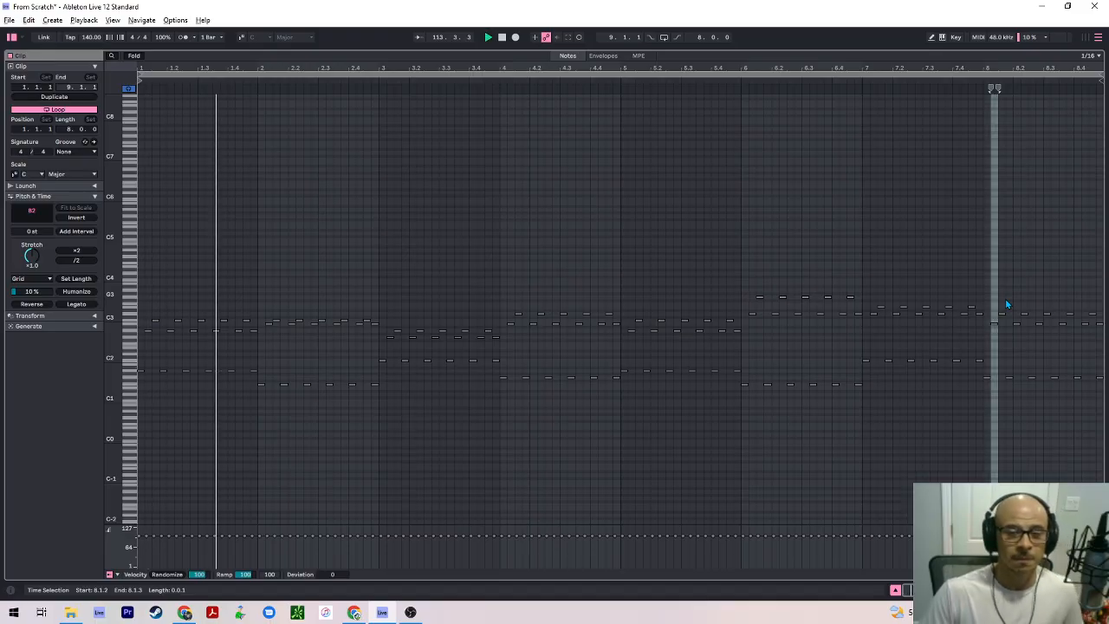
click(992, 279)
click(880, 253)
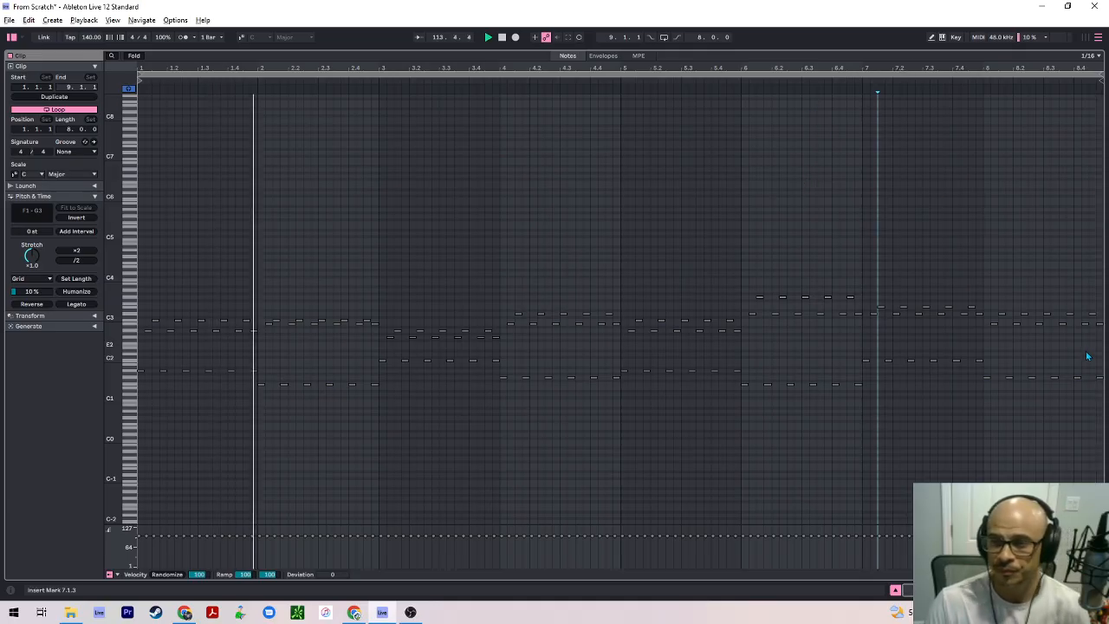
Try transposing the middle note row of bar 8 to D#3 and C3 during playback
click(991, 327)
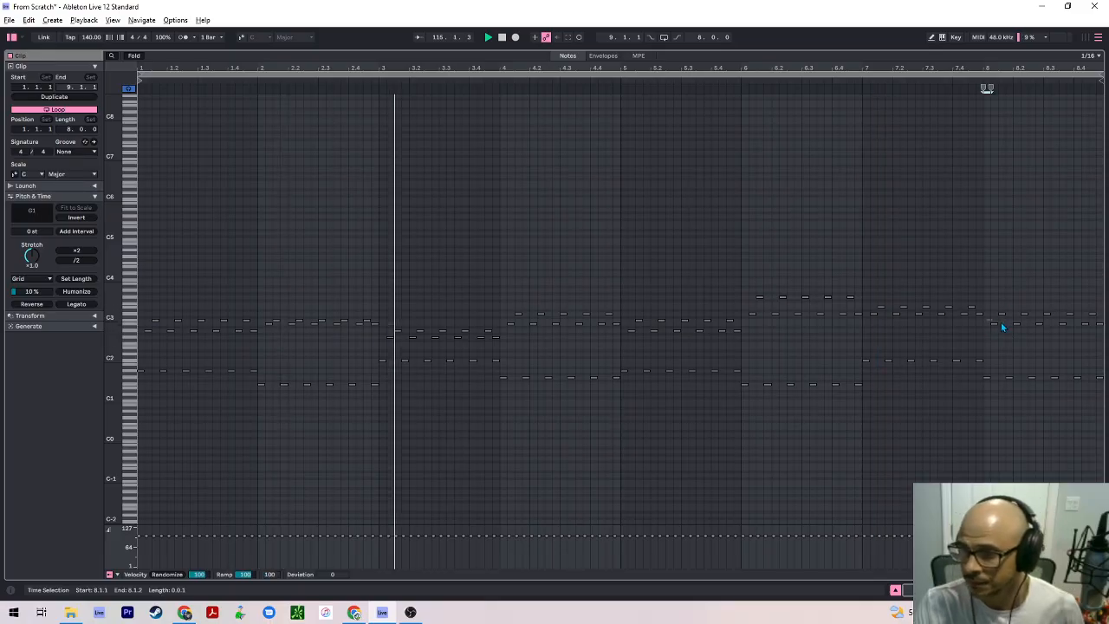
drag(1002, 326, 1102, 328)
key(Up)
key(Up)
key(Up)
key(Up)
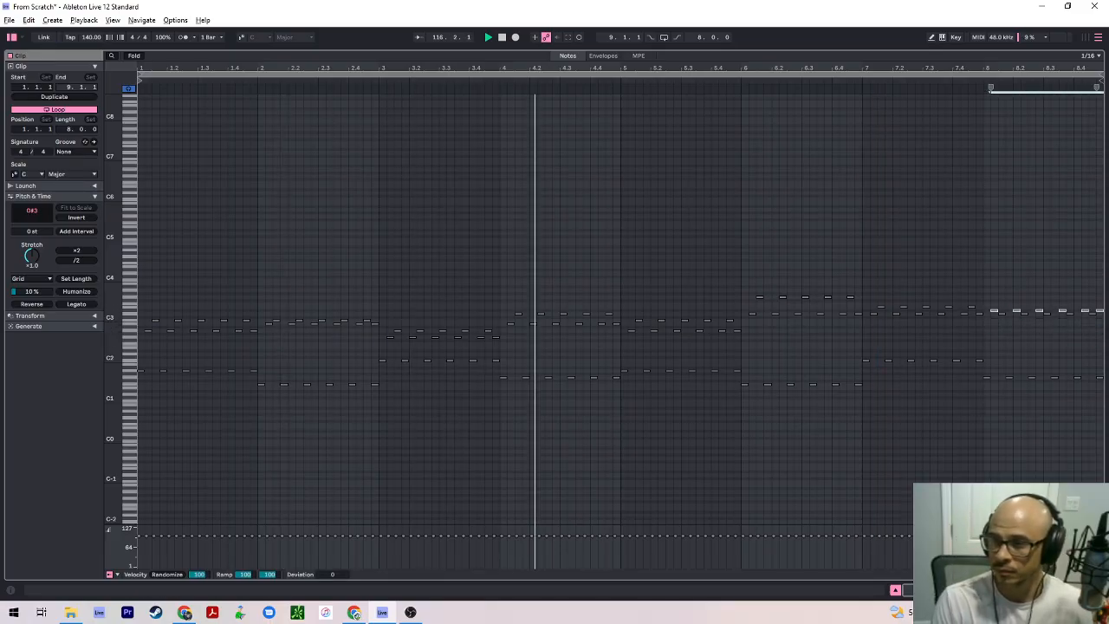
key(Down)
key(Down)
key(Down)
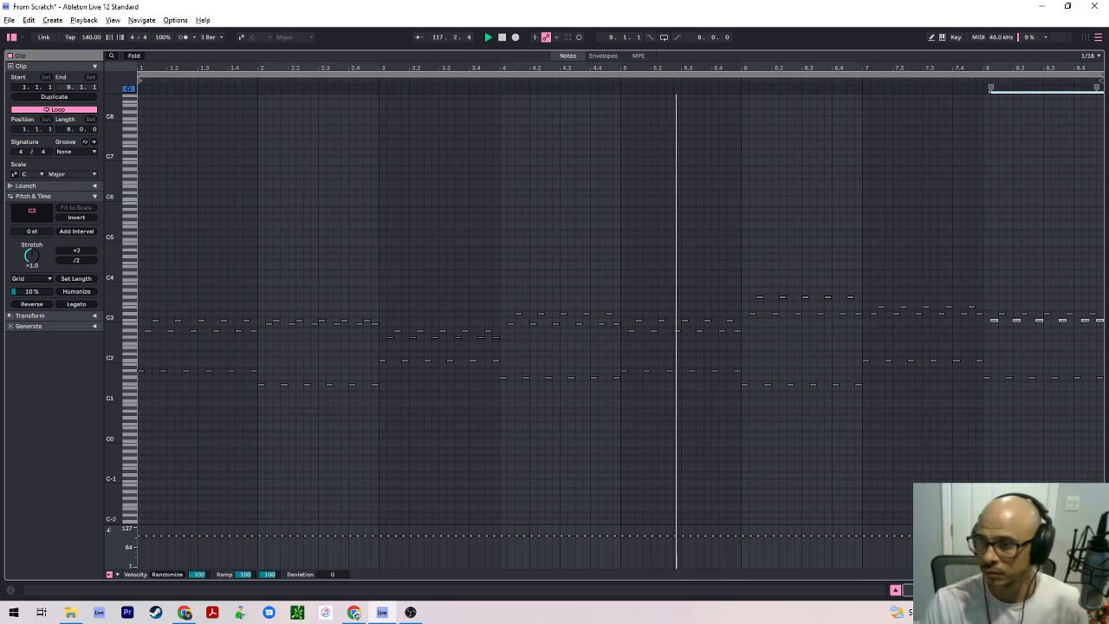
Raise the highest note row in bar 8 to G3 and stop playback
drag(997, 307, 1104, 316)
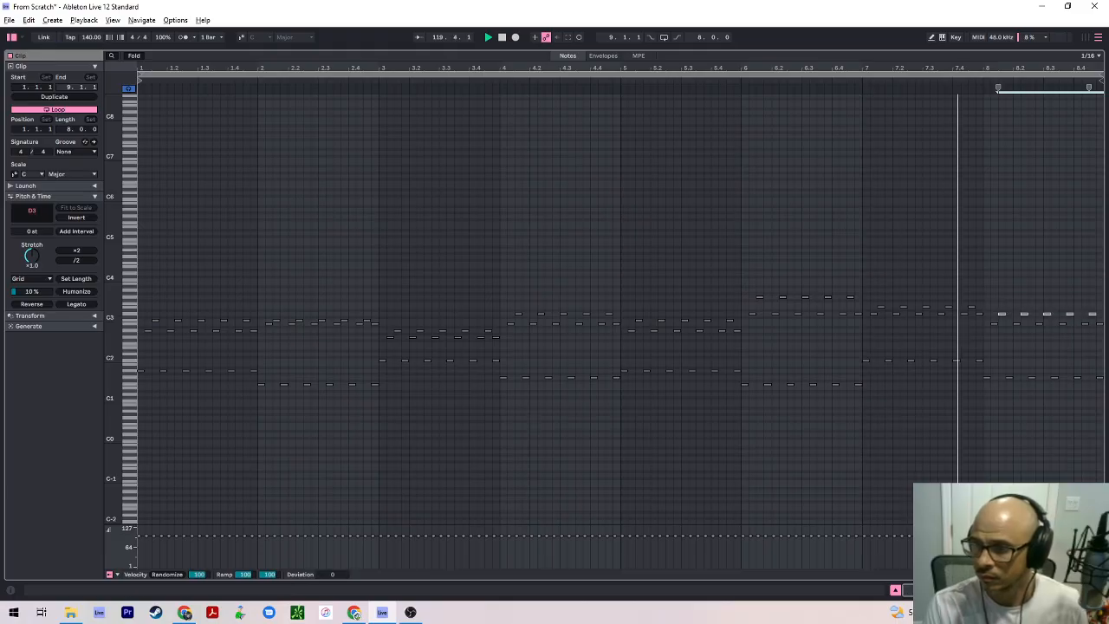
key(Up)
key(Up)
key(space)
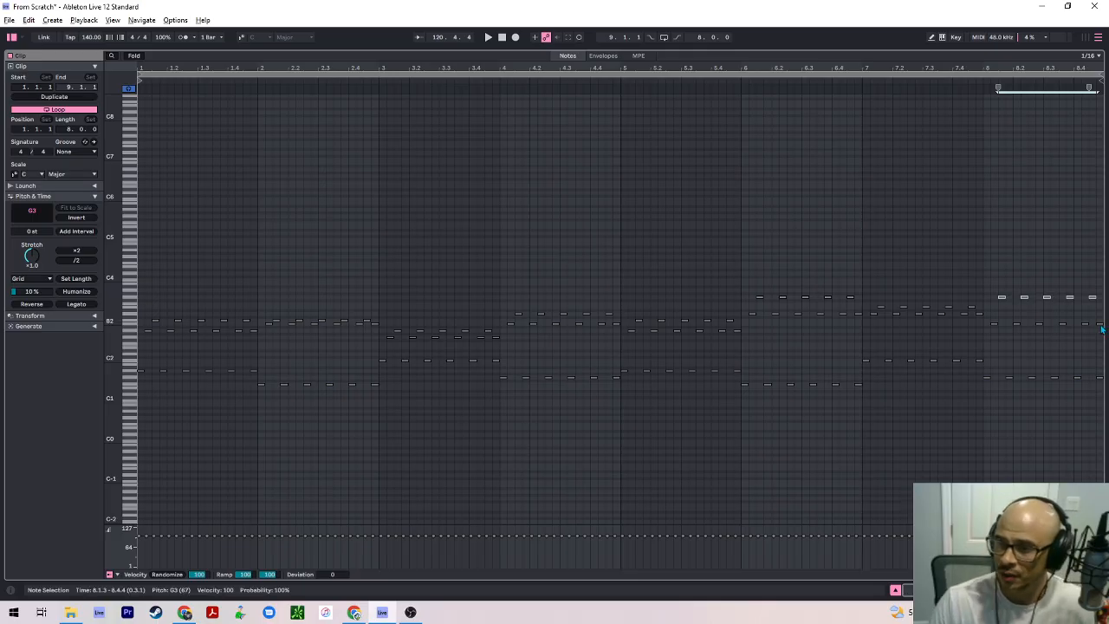
Try the middle note row of bar 8 at E3 and play back the clip
drag(982, 327, 1106, 339)
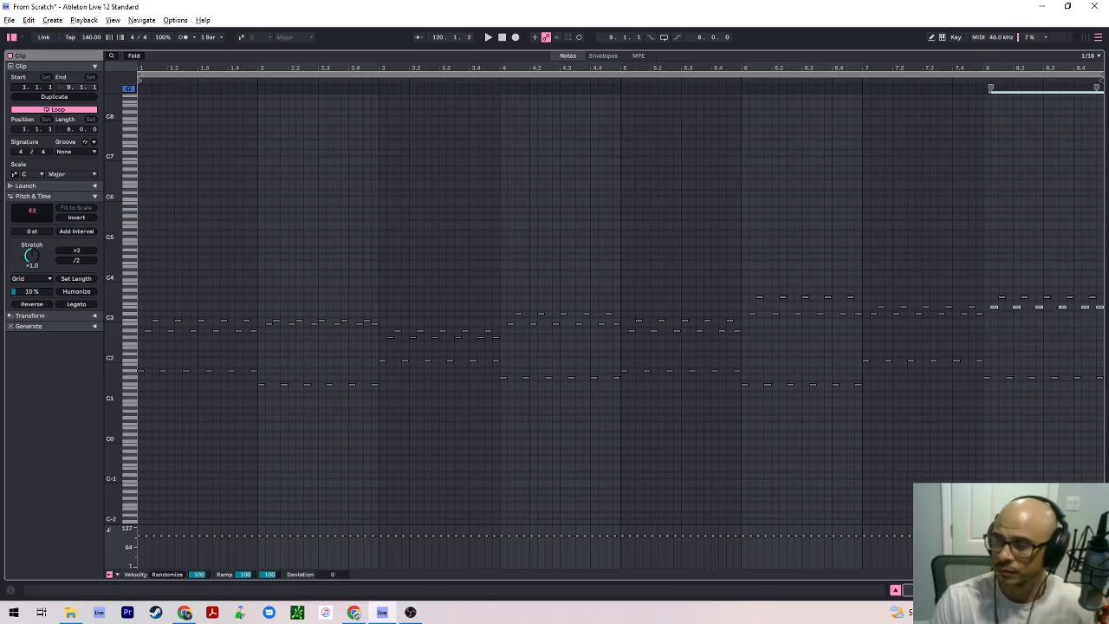
click(937, 145)
key(space)
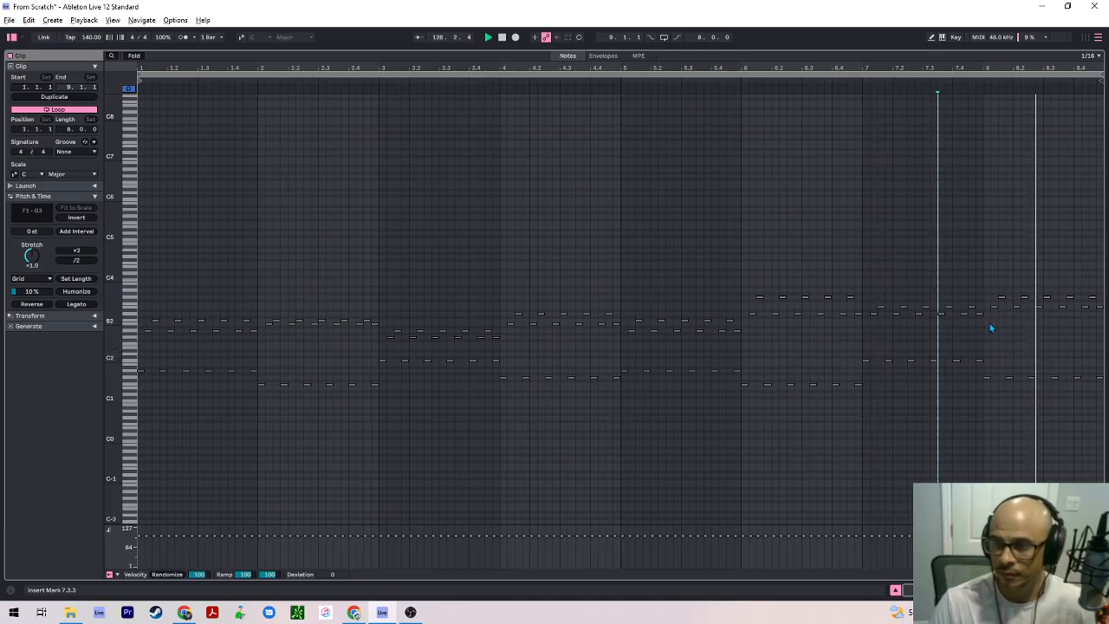
key(space)
Try the highest note row of bar 8 at A3 and listen to it
drag(990, 326, 1106, 329)
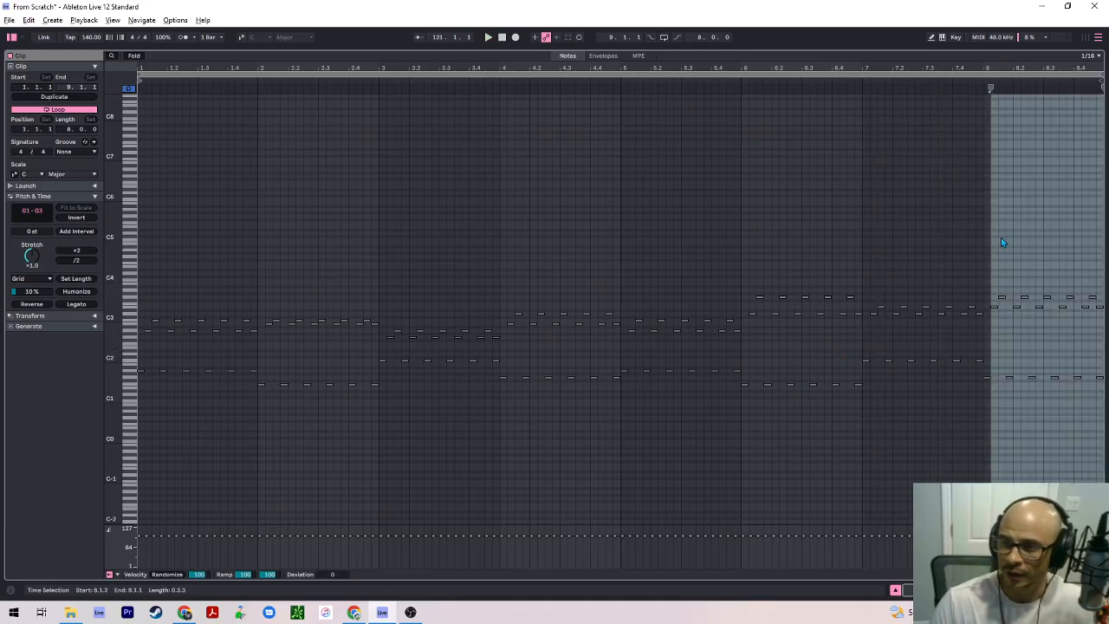
drag(995, 260, 1102, 301)
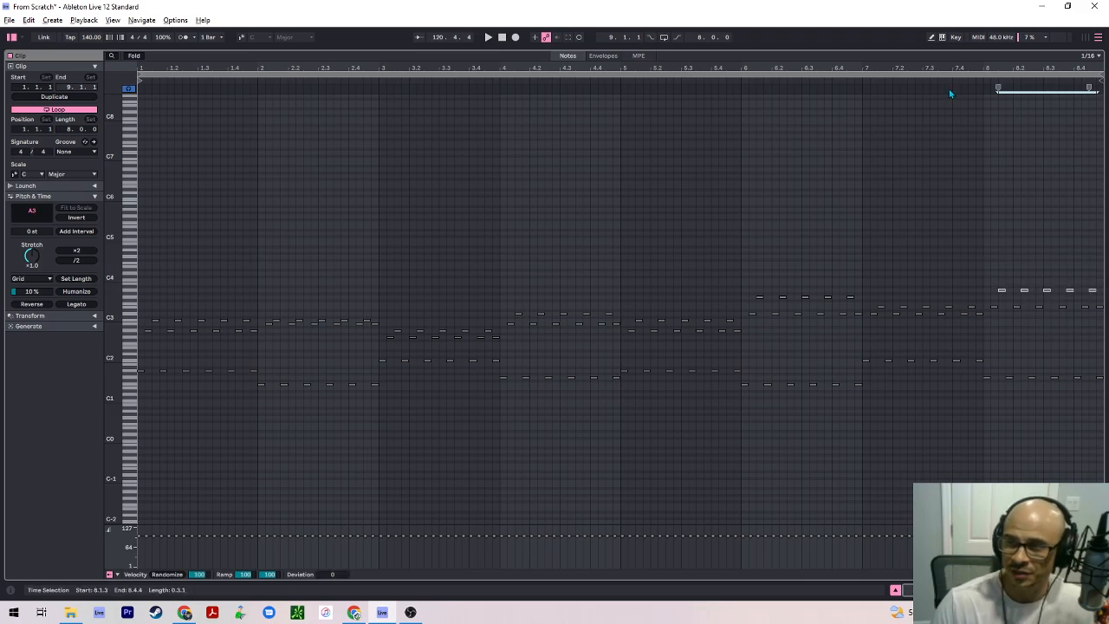
click(849, 82)
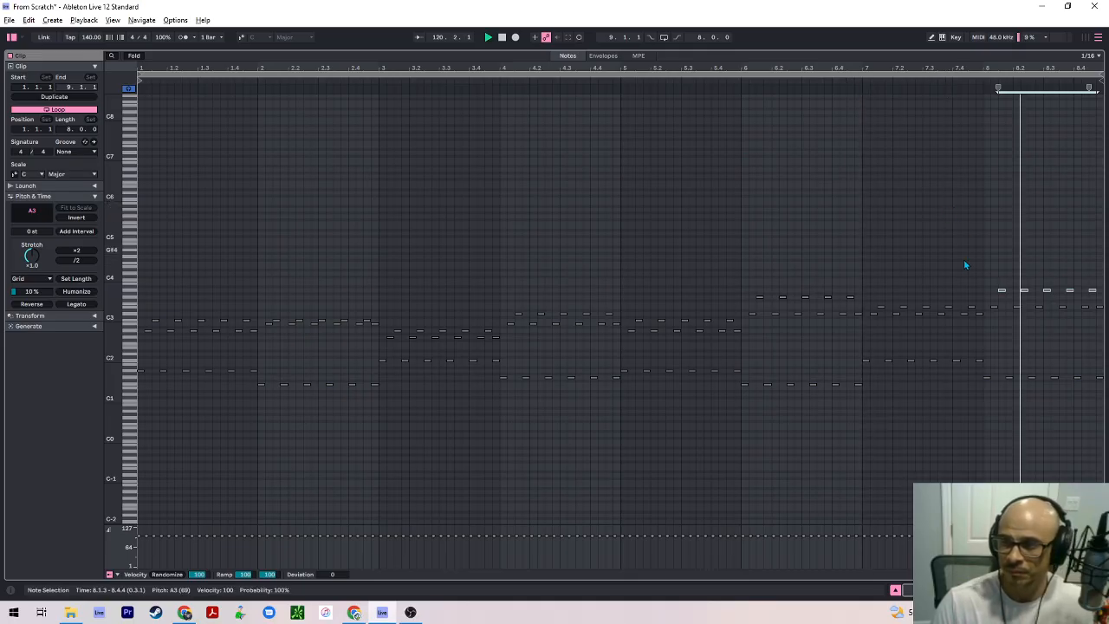
click(827, 75)
click(825, 83)
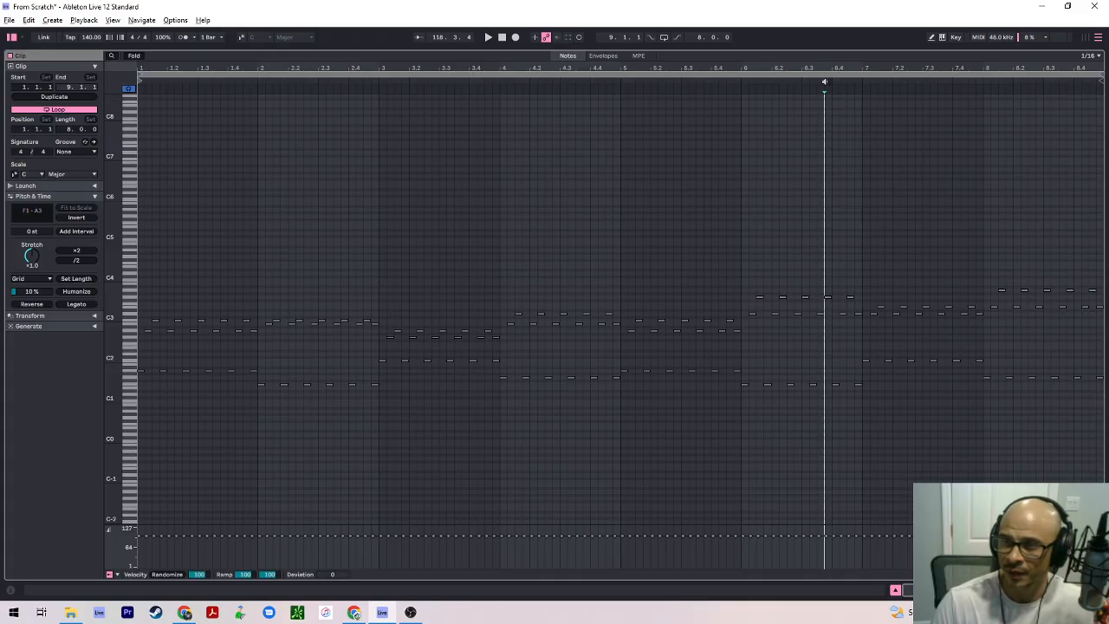
Lower the highest note row of bar 8 back to G3 while the clip plays
key(space)
mouse_move(963, 247)
mouse_down()
mouse_move(991, 267)
mouse_move(1098, 296)
mouse_up()
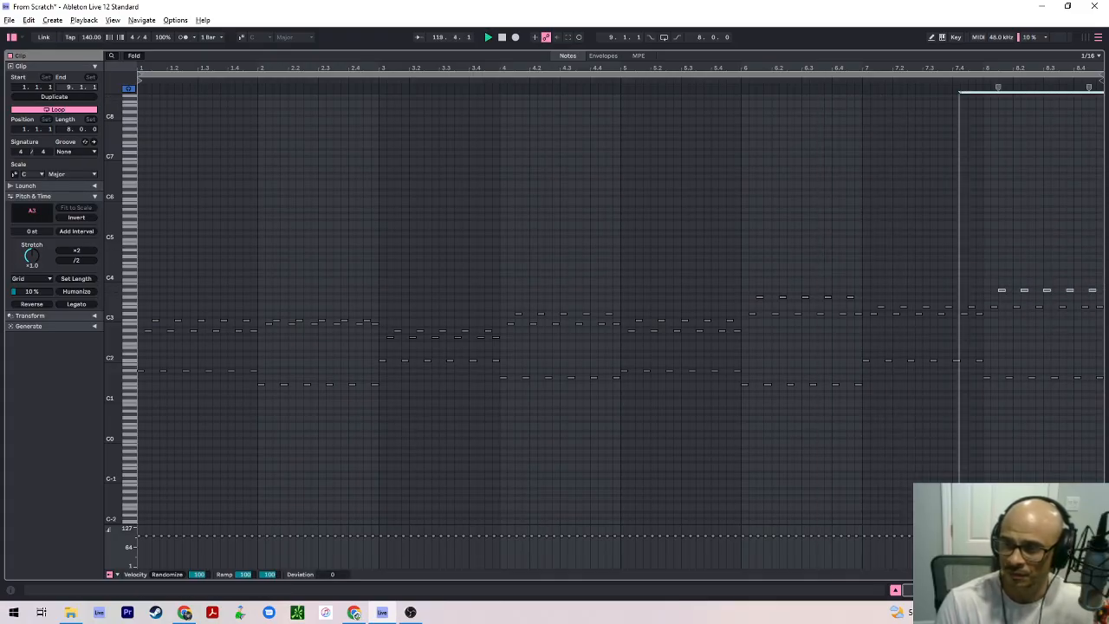
key(Down)
key(Down)
key(space)
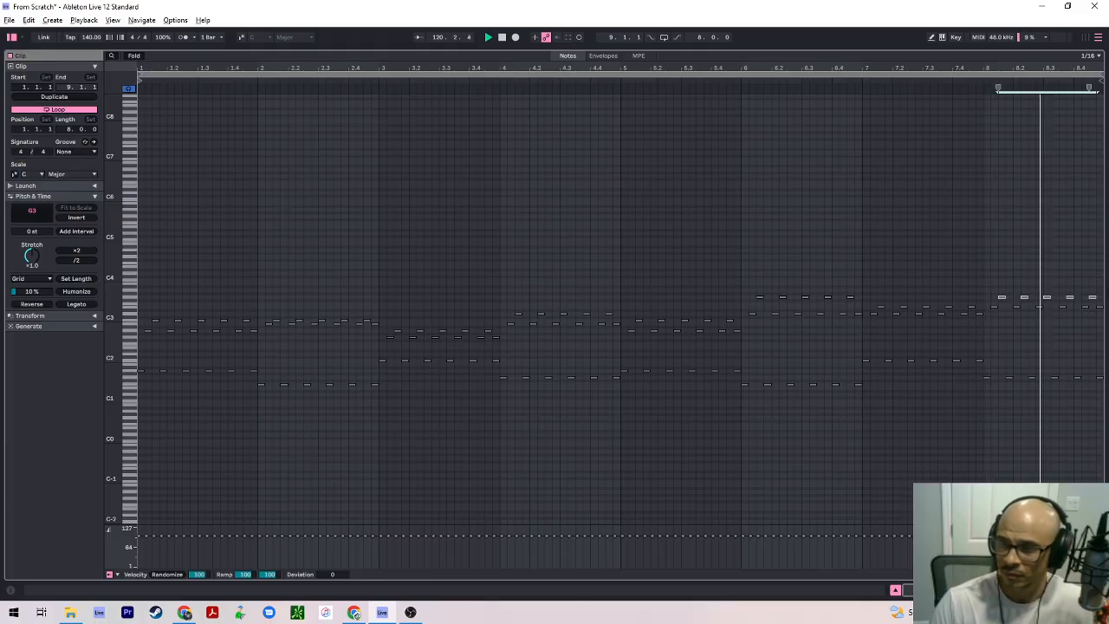
Set the middle note row of bar 8 to D3 and play through the whole 8-bar clip
click(985, 308)
drag(988, 309, 1102, 310)
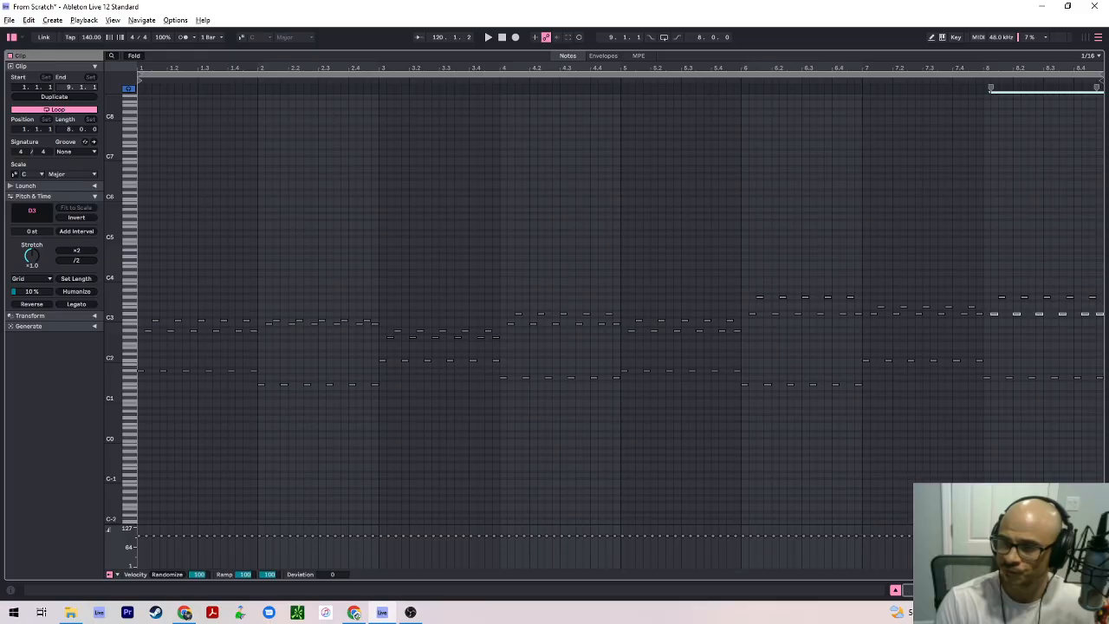
click(892, 93)
click(878, 74)
click(873, 81)
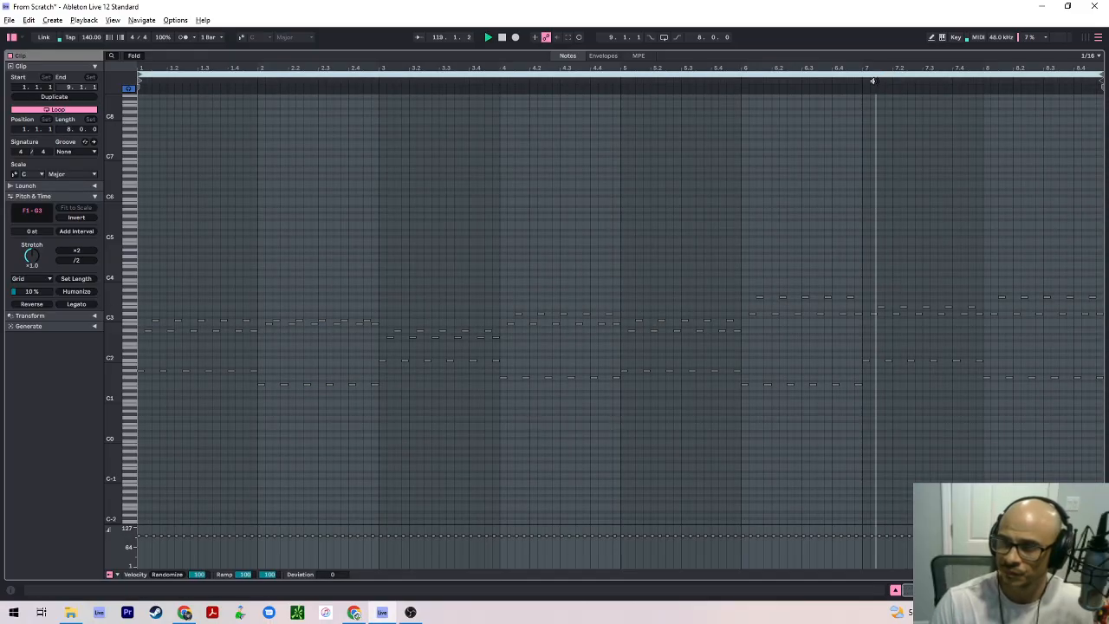
key(ctrl+a)
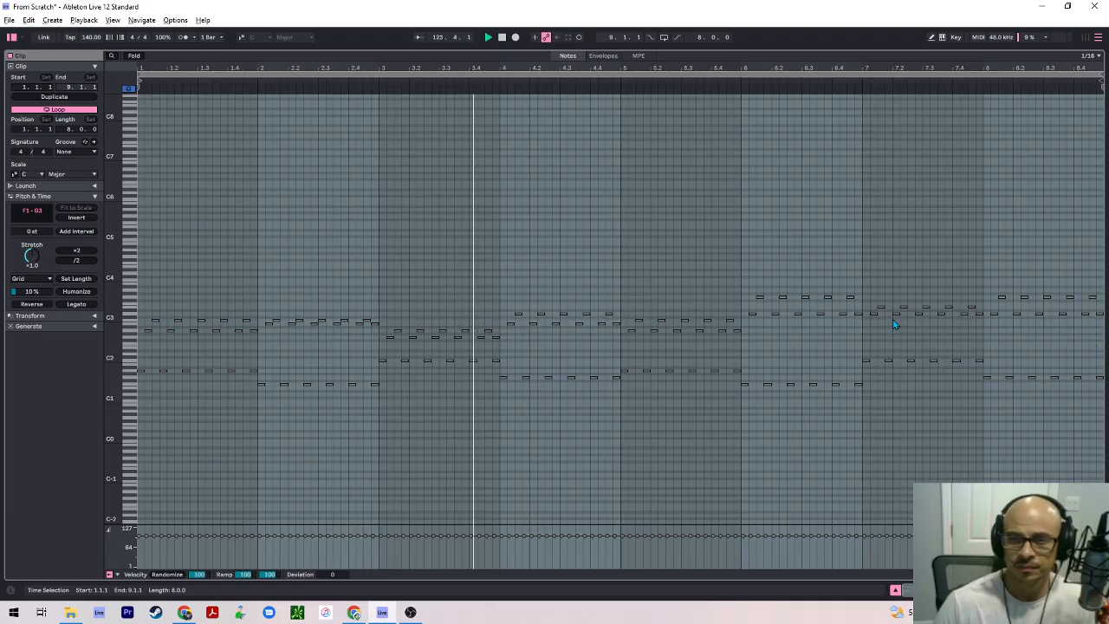
click(521, 257)
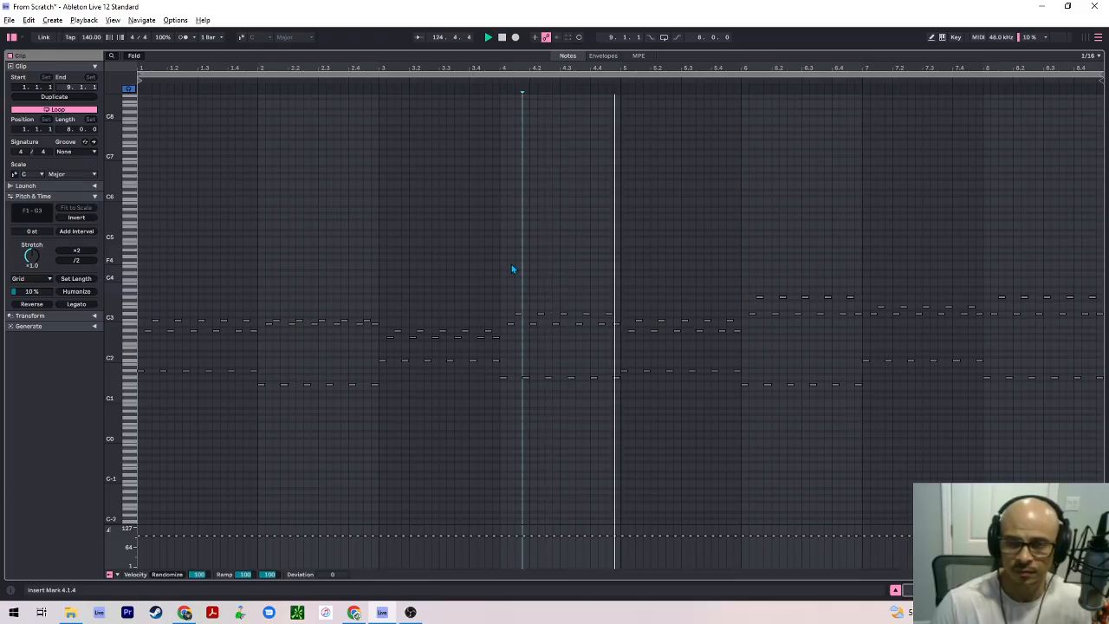
Play the drop with the Hi Hat Bus, Clap, Open Hat, Ride, Sub Bass, Rolling Bass and Mid Bass Bus soloed too, then with all tracks
key(shift+Tab)
ctrl+click(1070, 104)
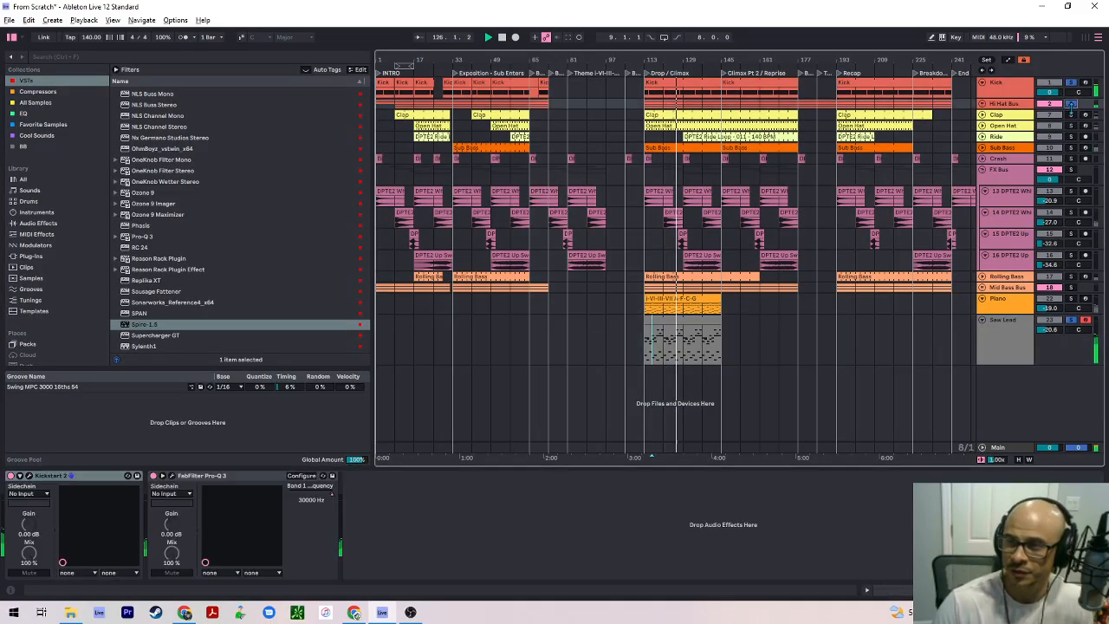
ctrl+click(1071, 114)
ctrl+click(1070, 126)
ctrl+click(1071, 137)
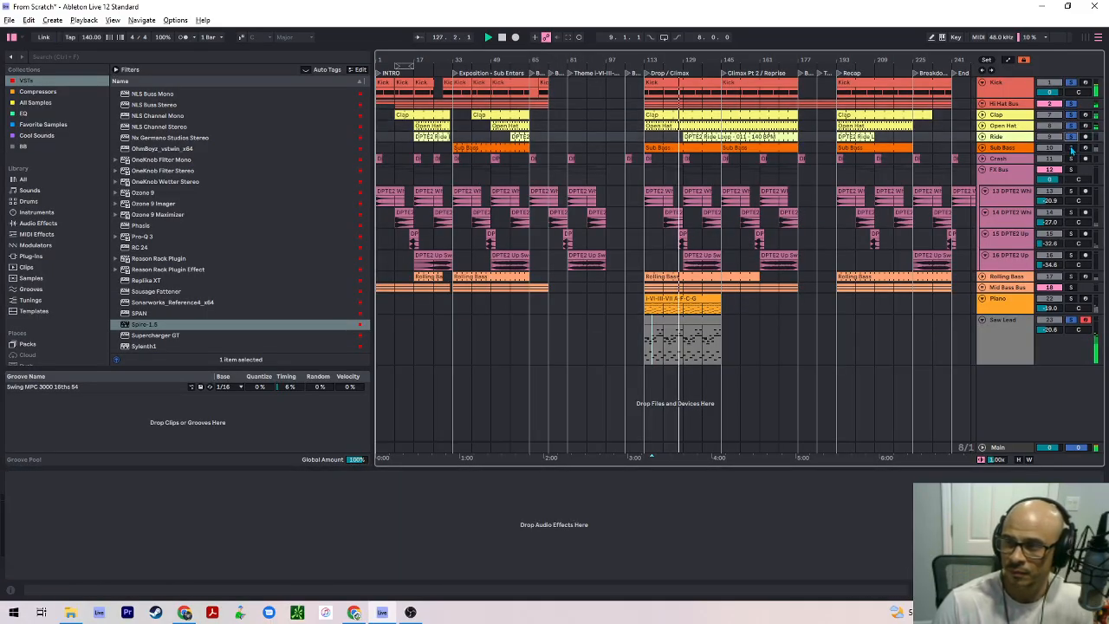
ctrl+click(1071, 148)
ctrl+click(1070, 276)
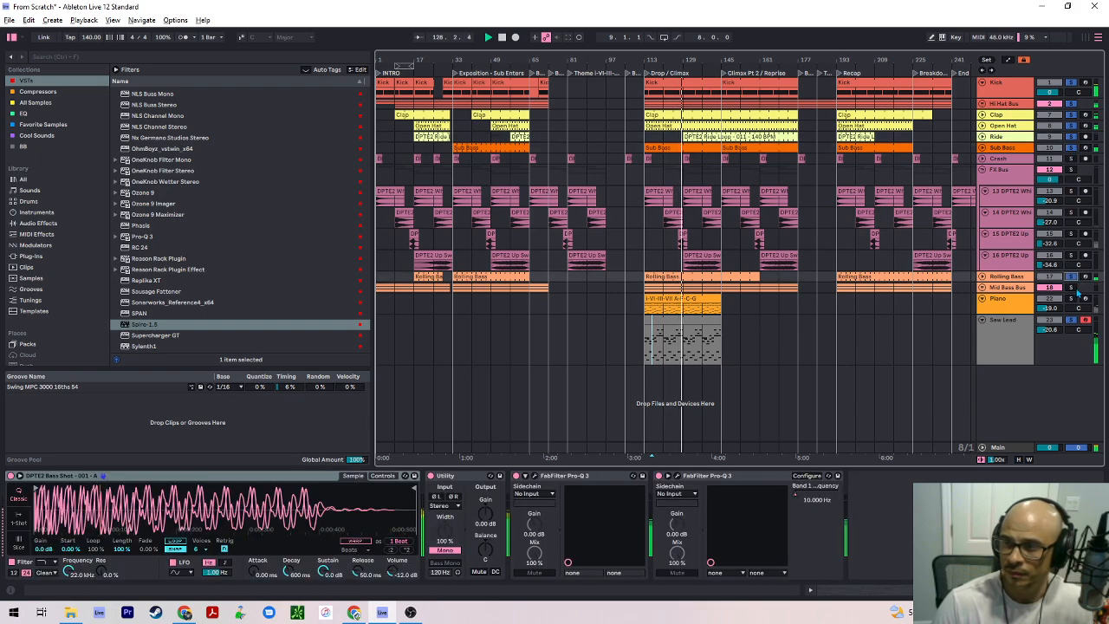
ctrl+click(1071, 288)
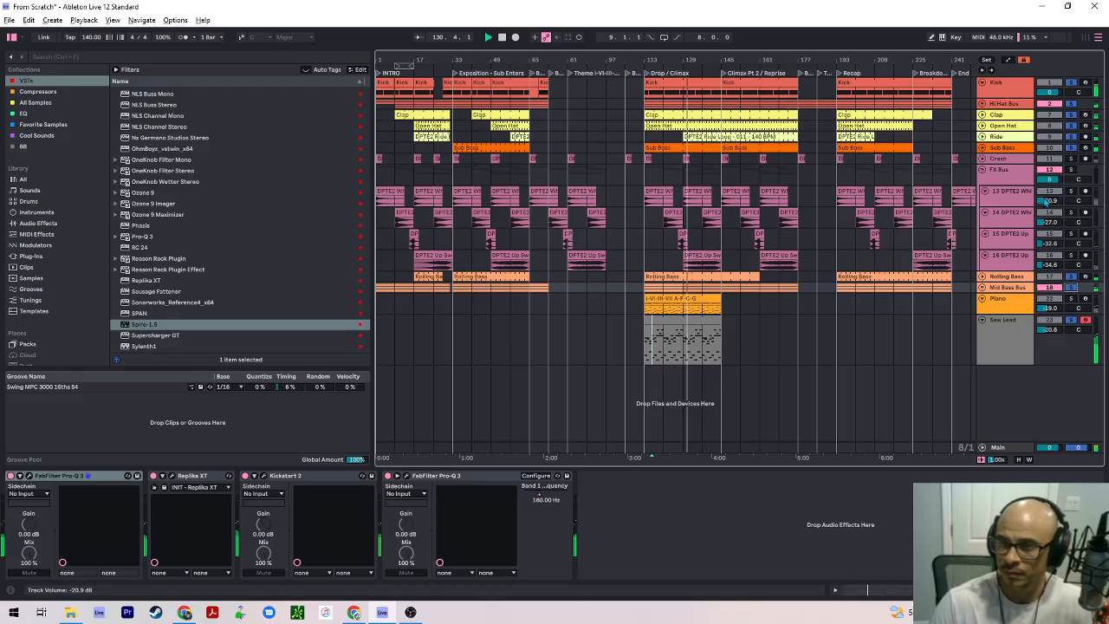
click(1057, 169)
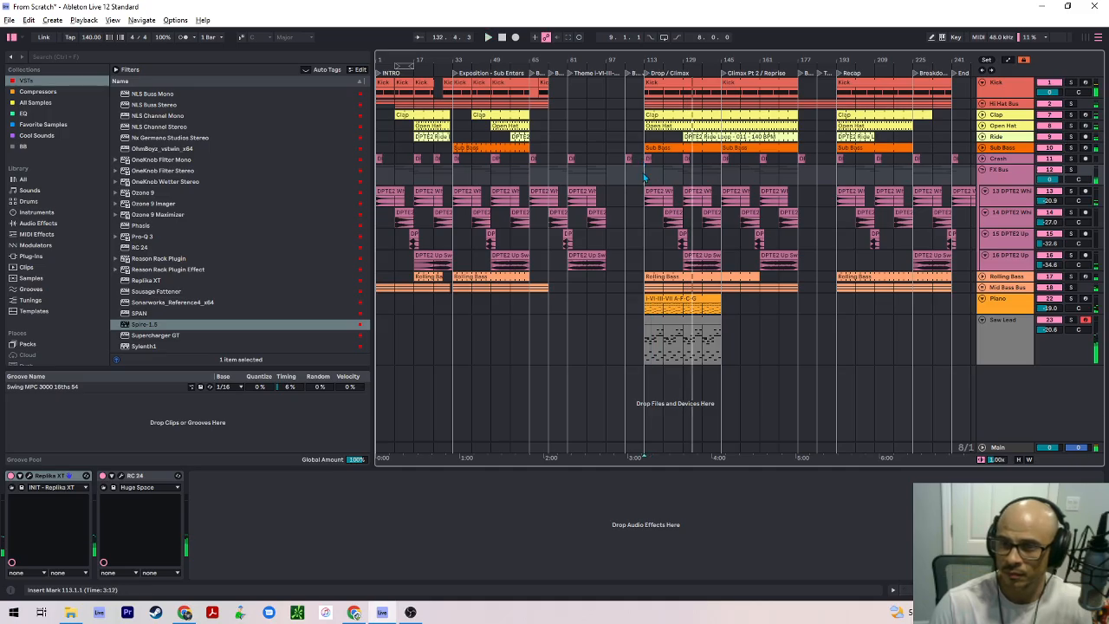
Color the Saw Lead track bright cyan and apply the same color to its clip in the drop
click(1001, 342)
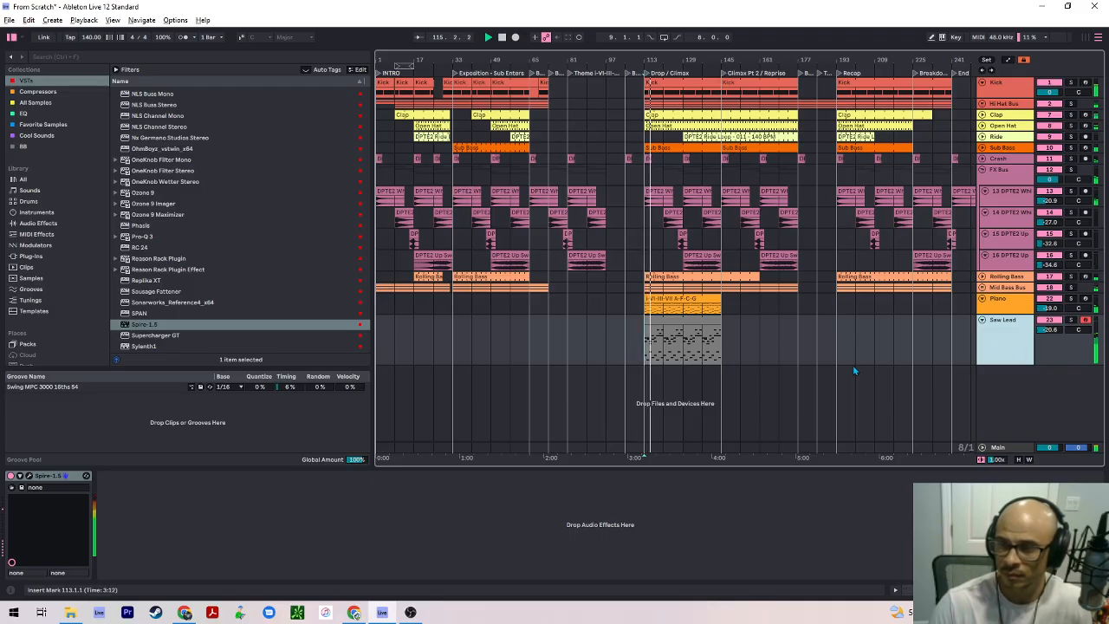
right_click(1009, 348)
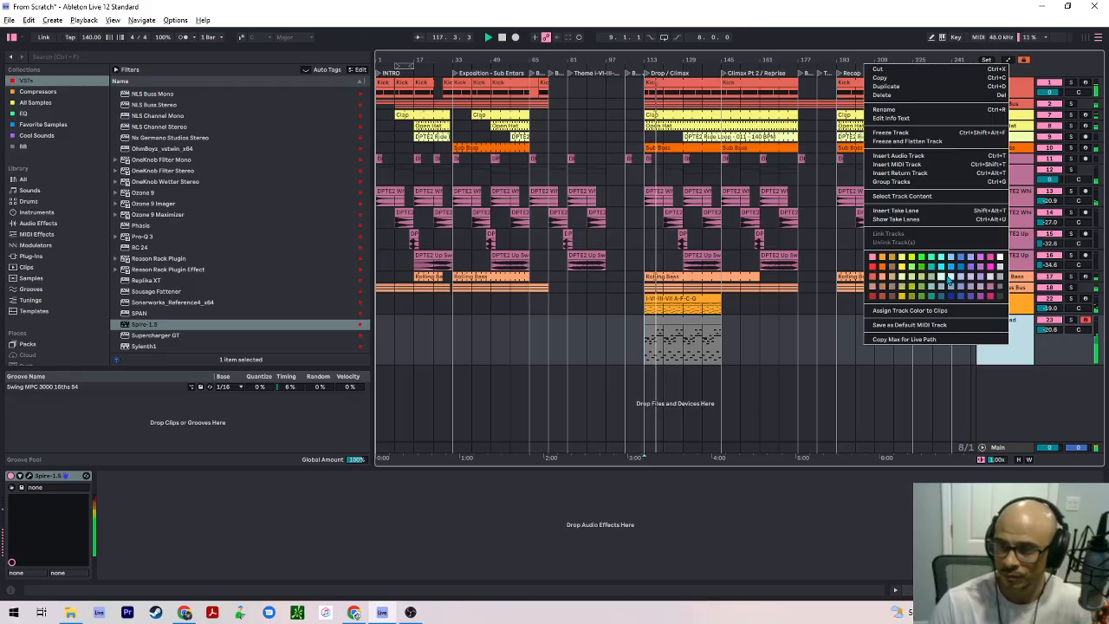
click(956, 273)
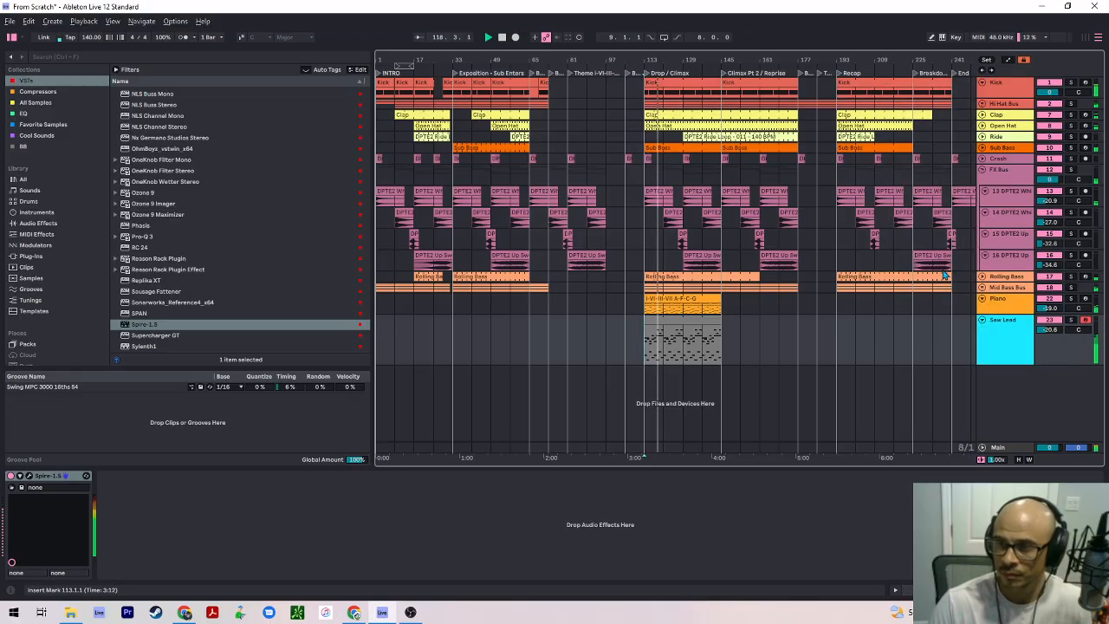
right_click(716, 330)
click(864, 392)
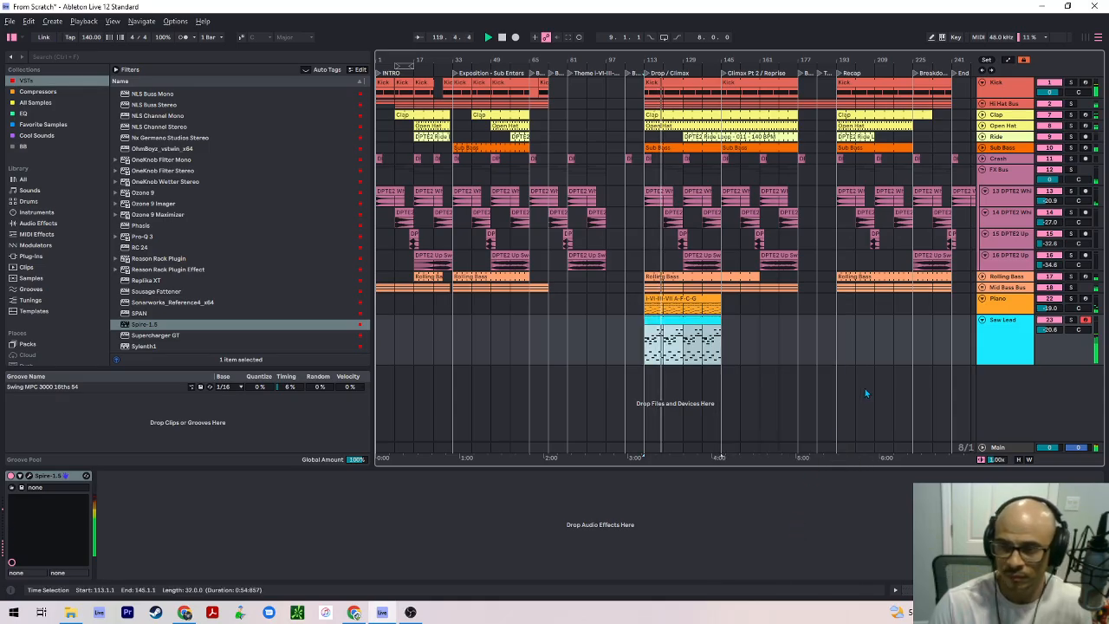
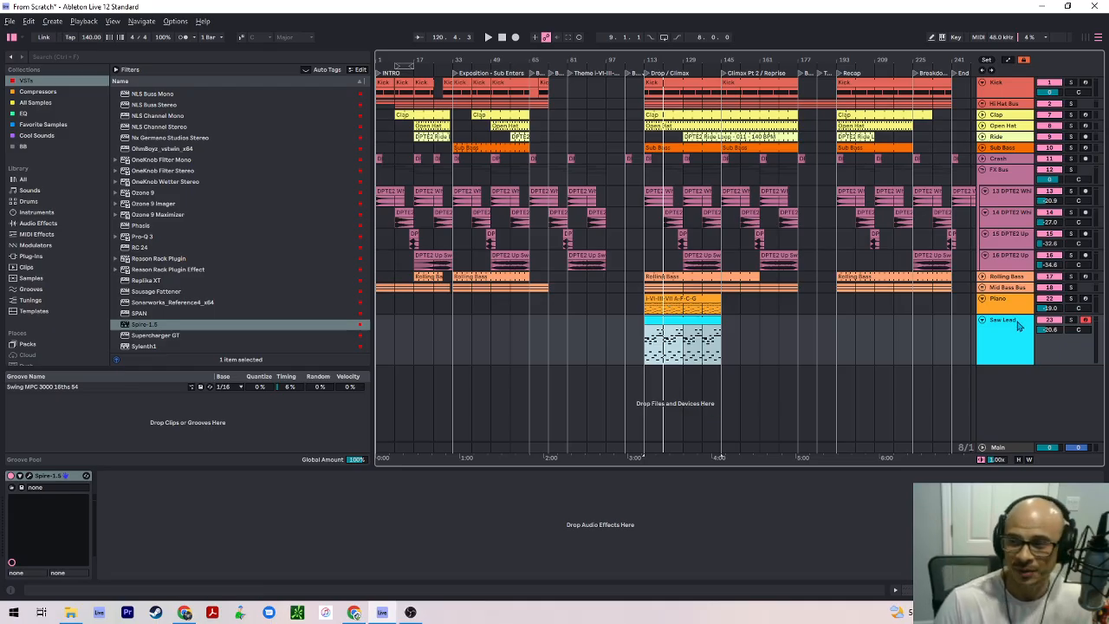
Fit the track heights to the arrangement view and rename the Saw Lead clip as Saw
click(648, 336)
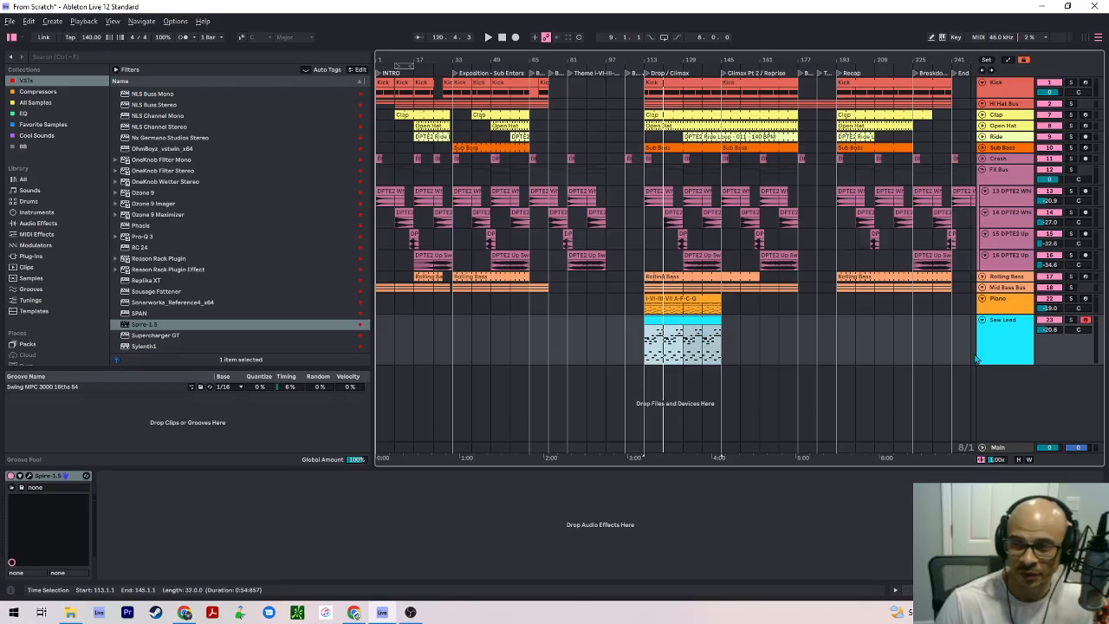
click(681, 347)
key(h)
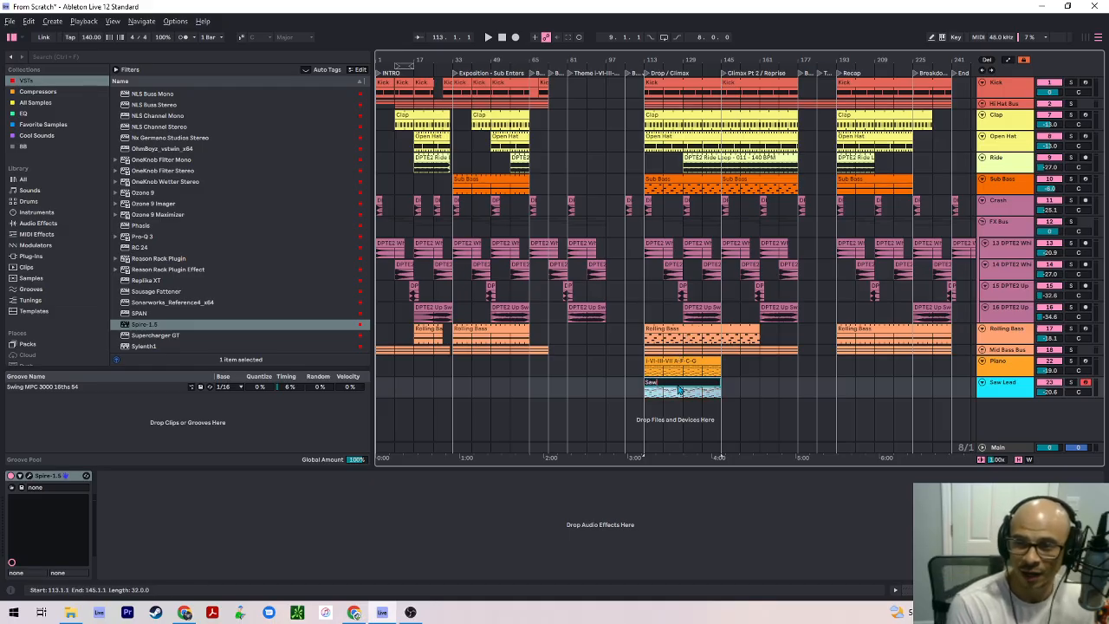
click(677, 384)
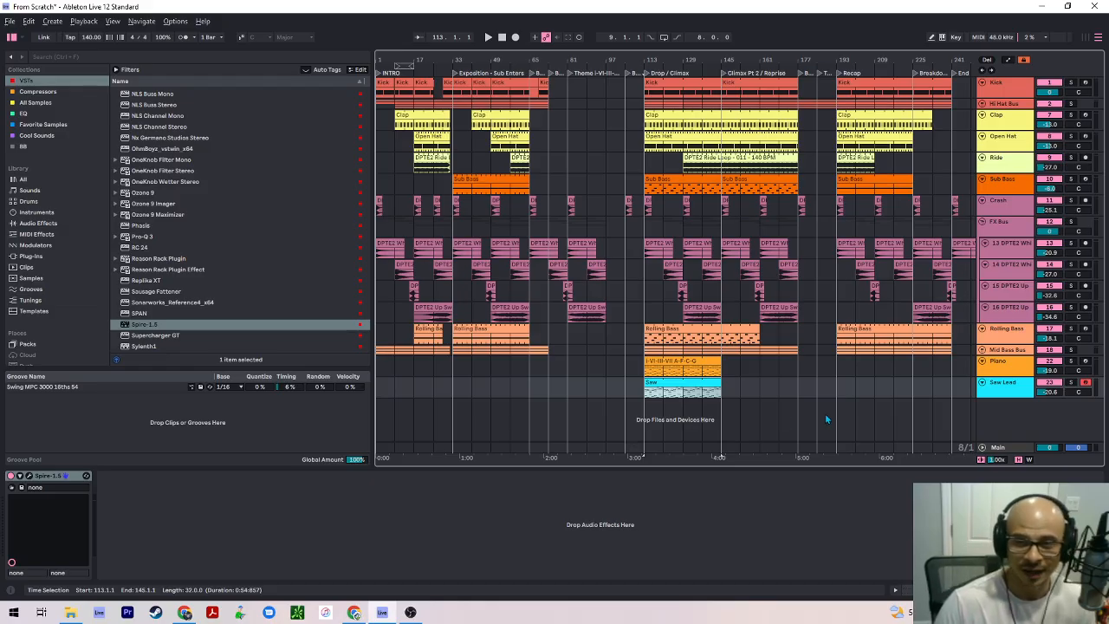
click(637, 322)
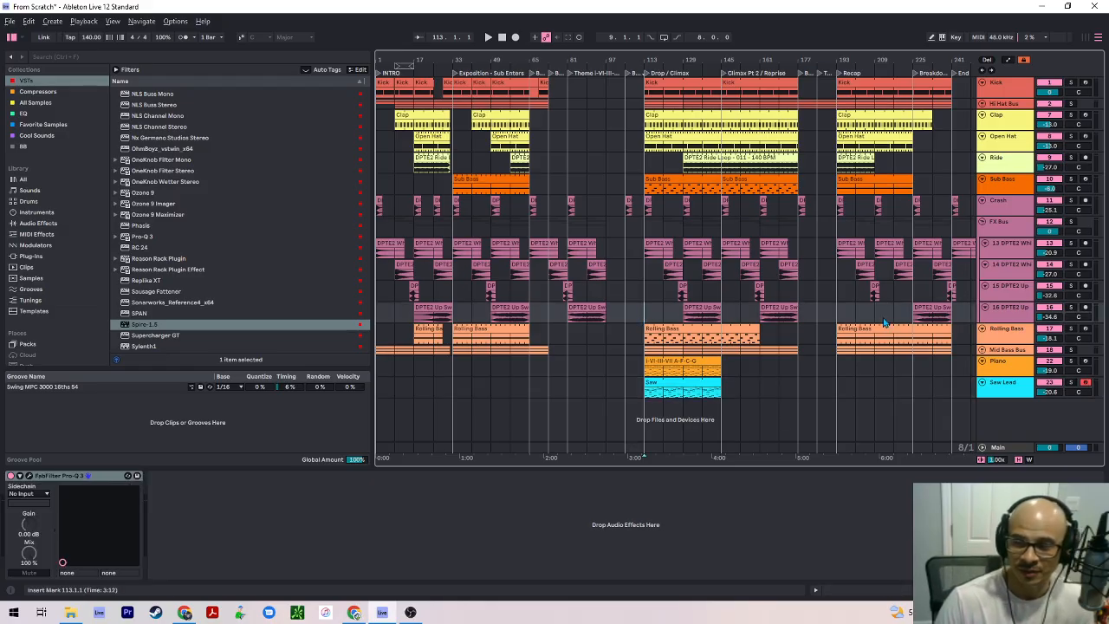
Try the last high note of bar 1 in the Saw clip at D3 and play it back
double_click(675, 382)
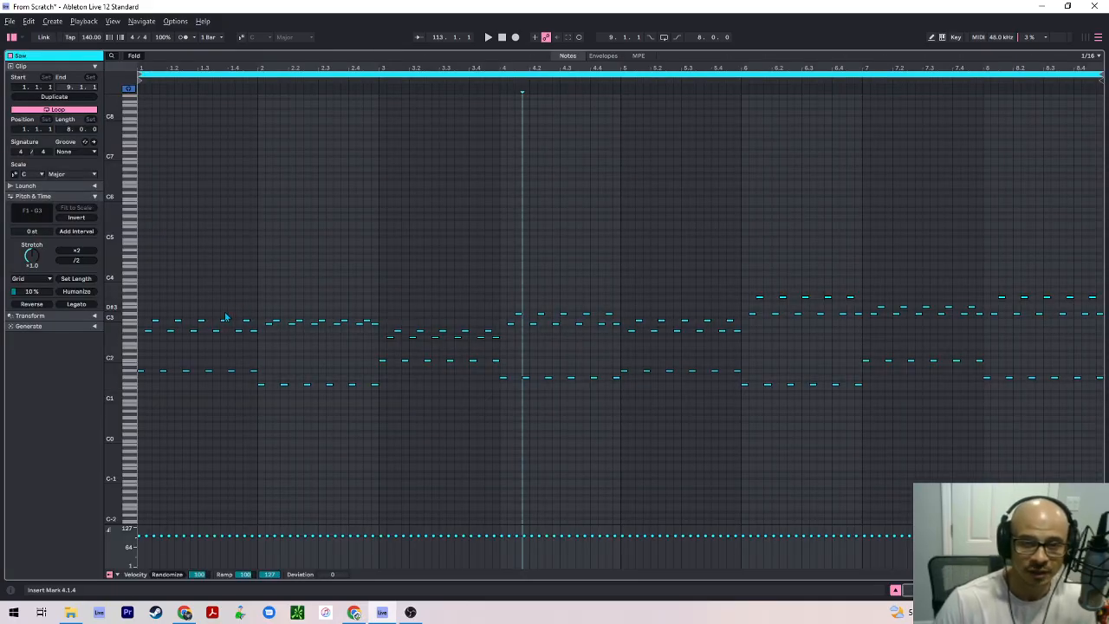
drag(223, 317, 261, 322)
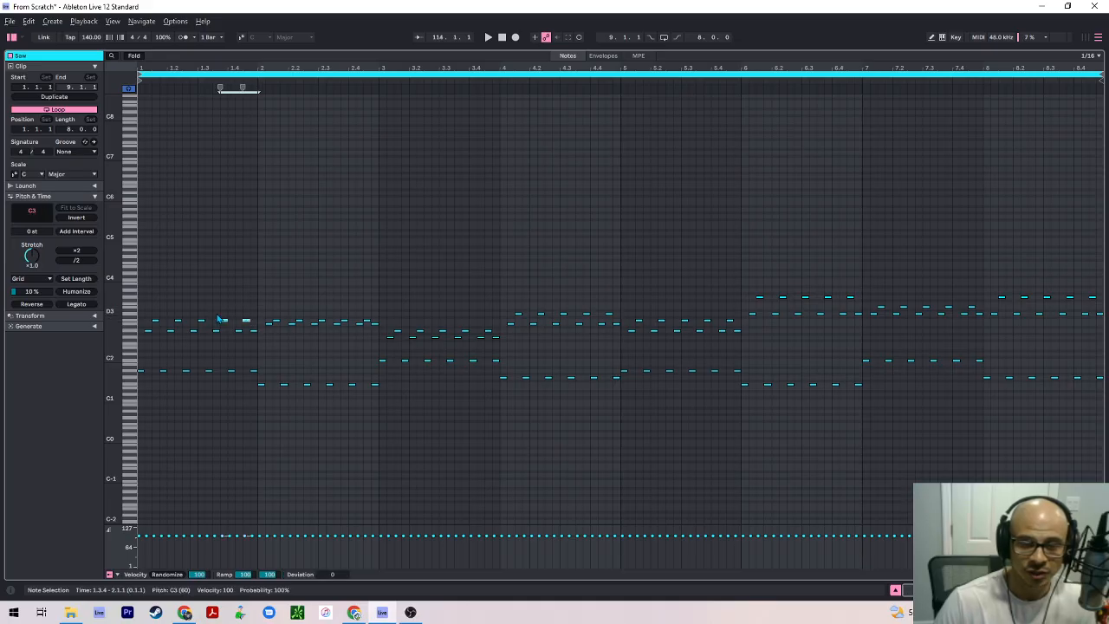
click(206, 317)
click(246, 321)
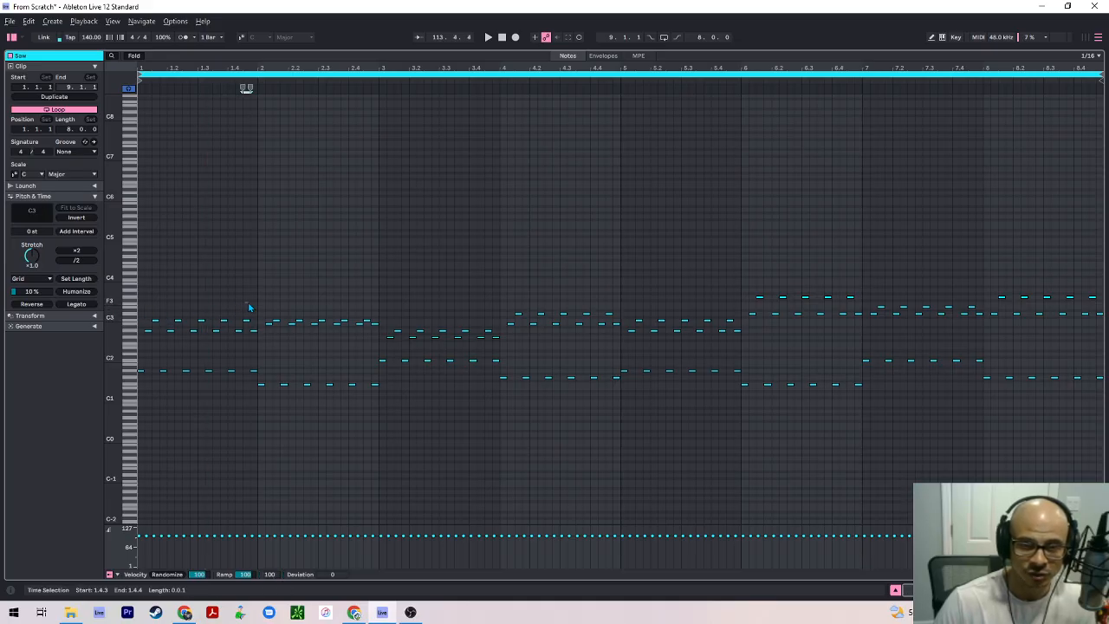
click(248, 322)
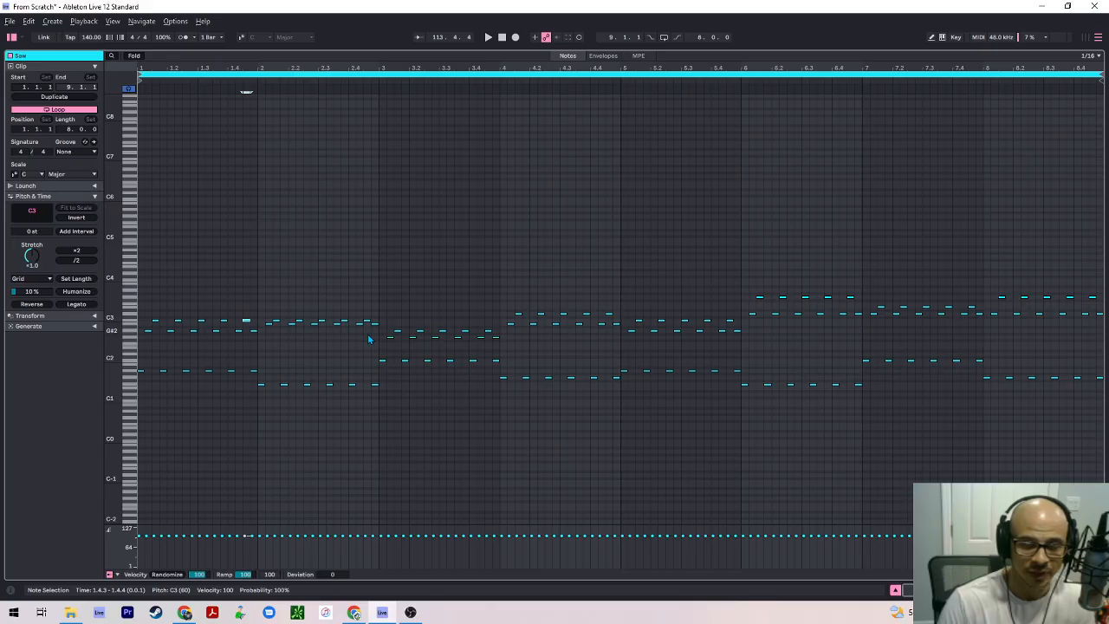
key(space)
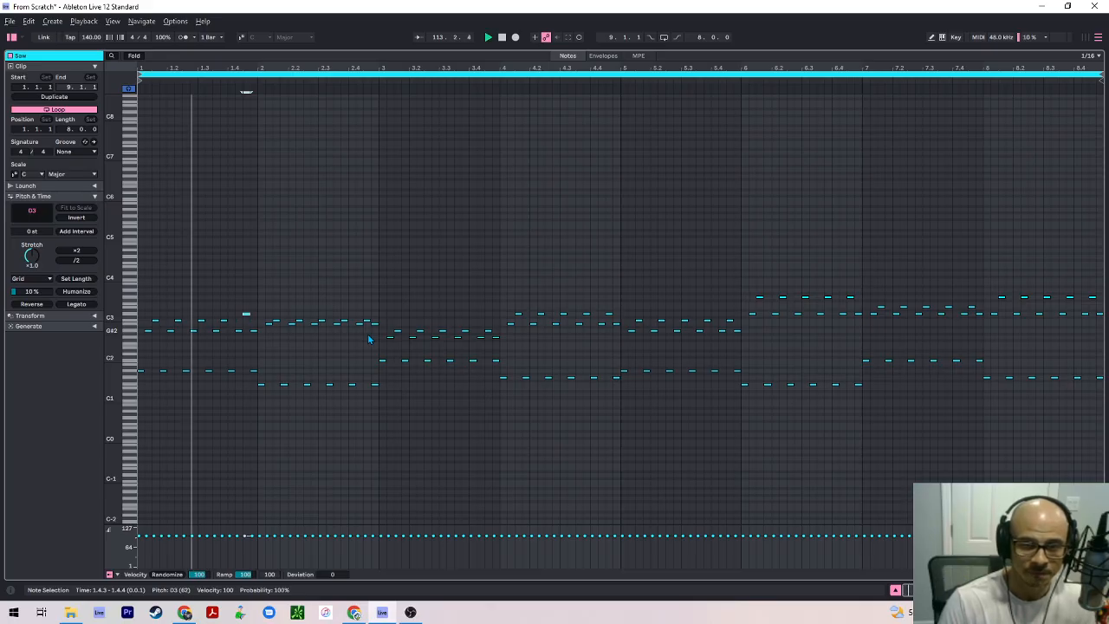
key(shift+Tab)
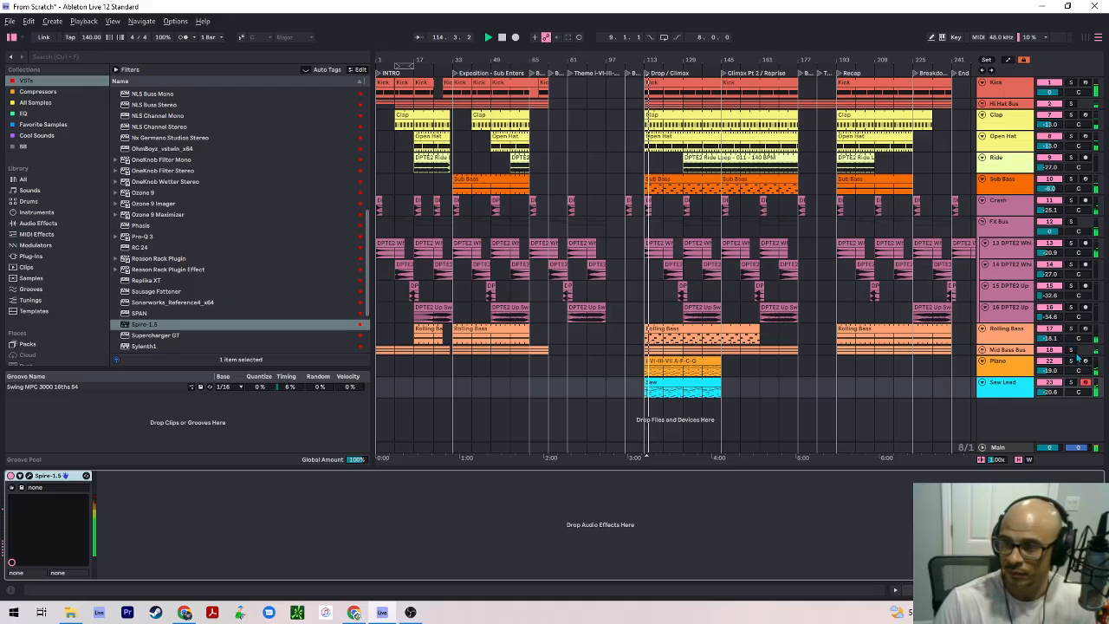
key(shift+Tab)
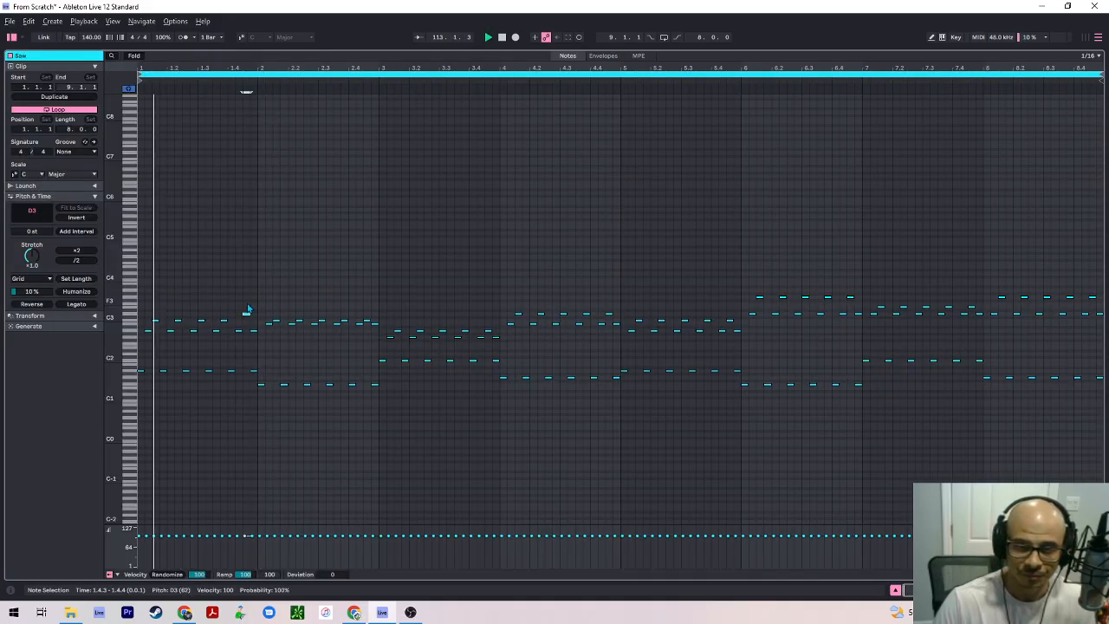
Try the last high note of bar 1 at B2, then return it to C3 and play the clip
key(Down)
key(Down)
key(Down)
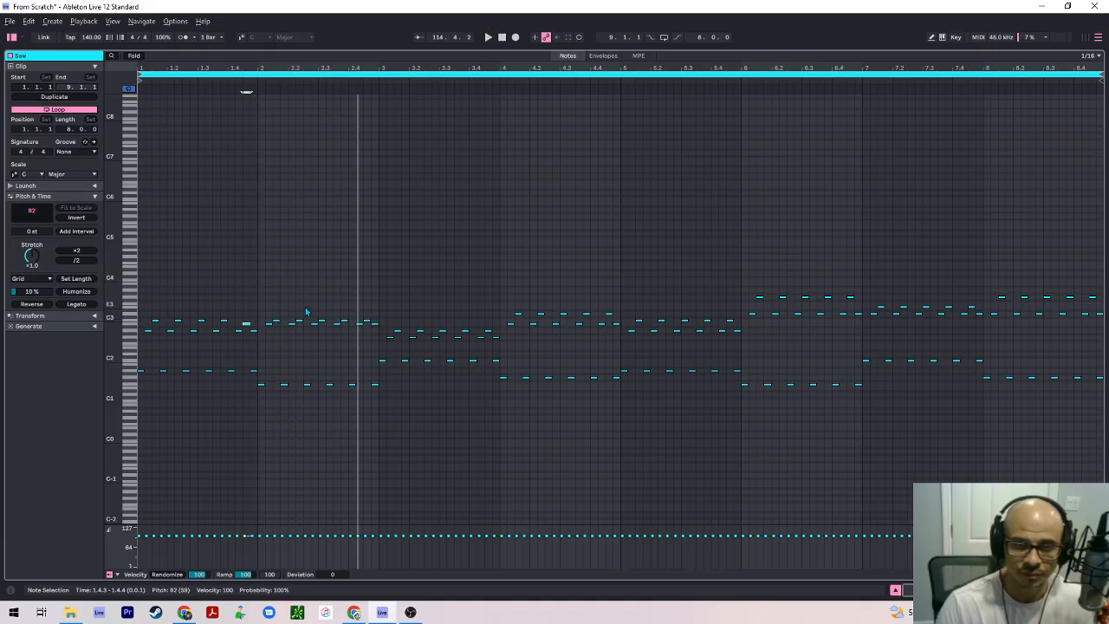
key(Up)
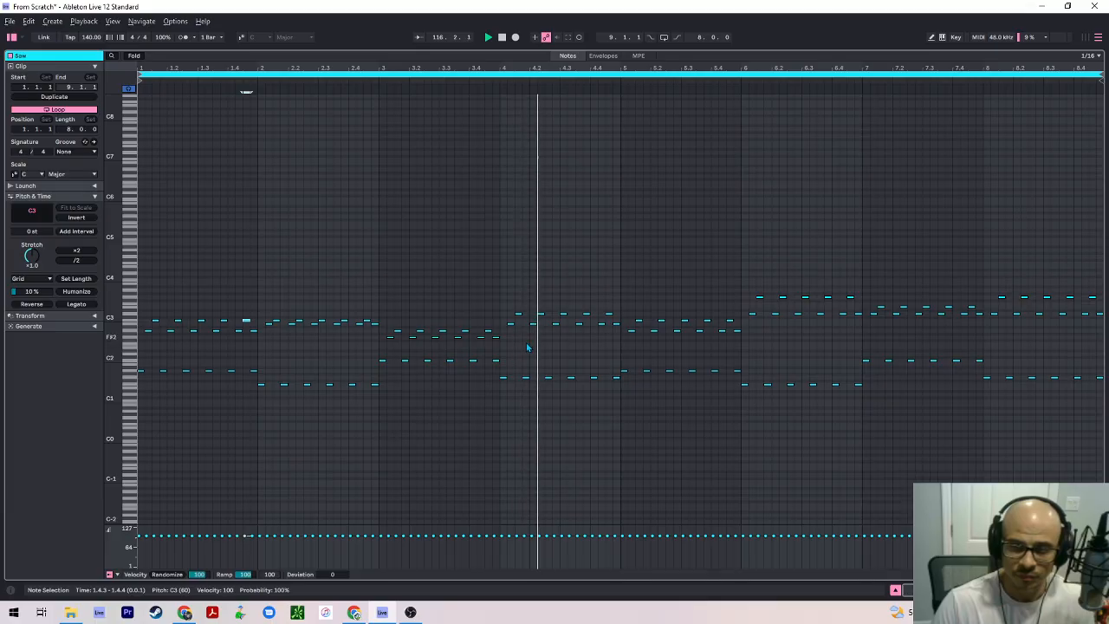
Solo the Saw Lead track and listen to the Saw clip from bar 113, checking both its notes and the arrangement
key(shift+Tab)
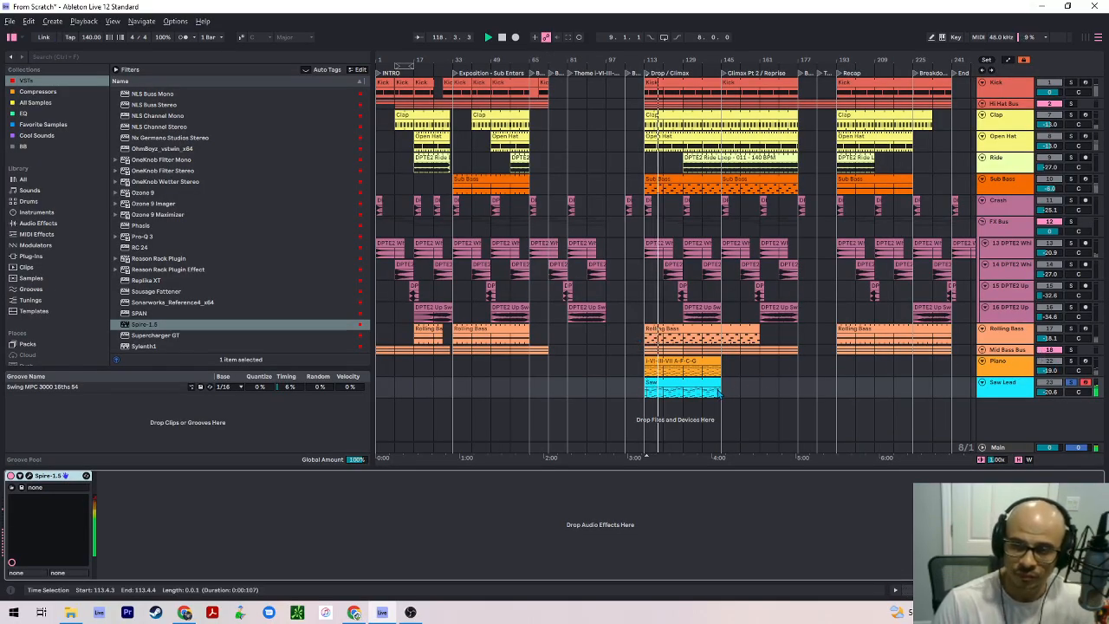
key(shift+Tab)
key(shift+Tab)
click(692, 396)
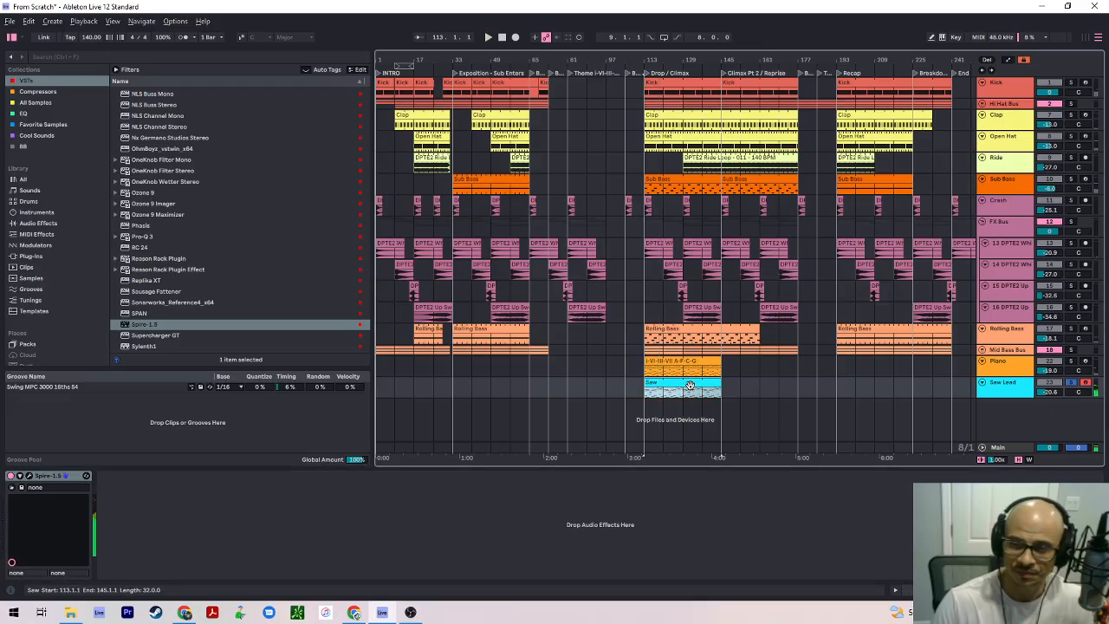
key(shift+Tab)
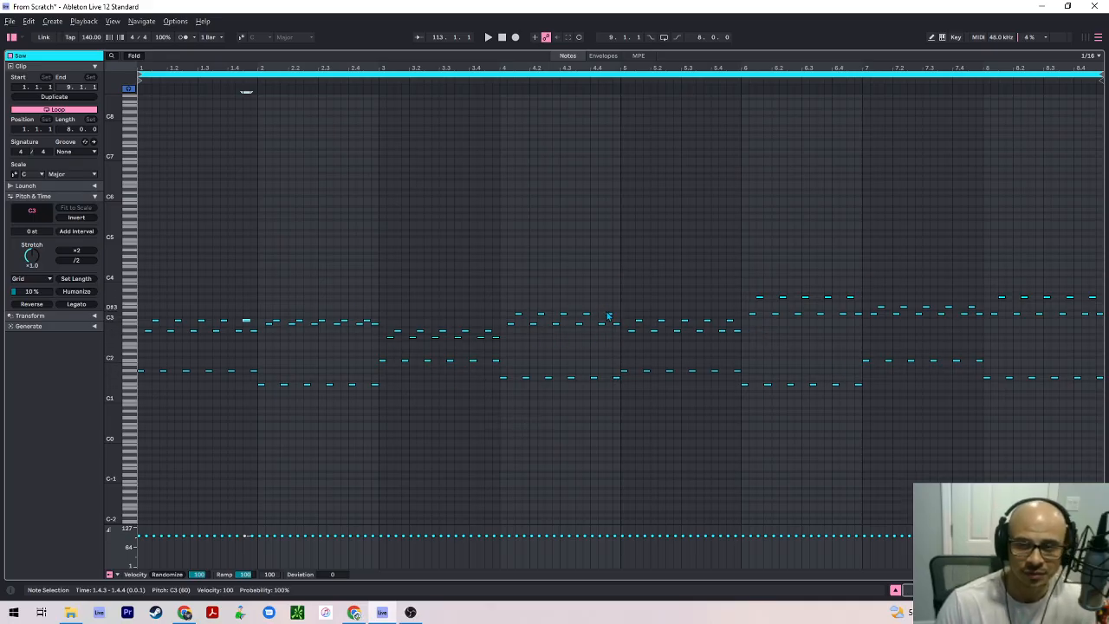
key(space)
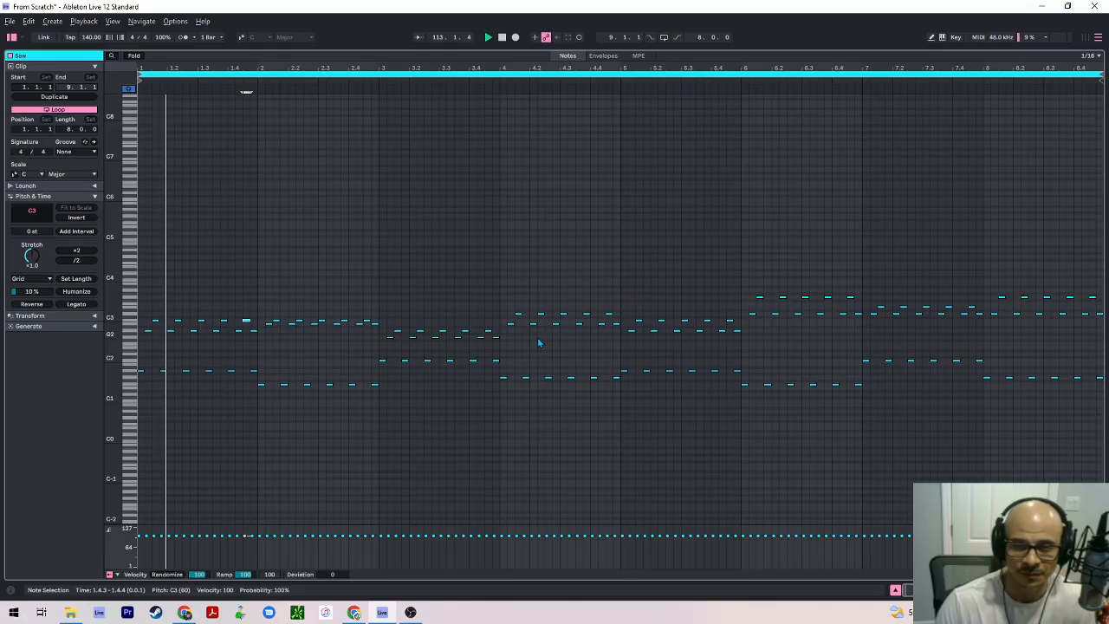
key(shift+Tab)
key(shift+Tab)
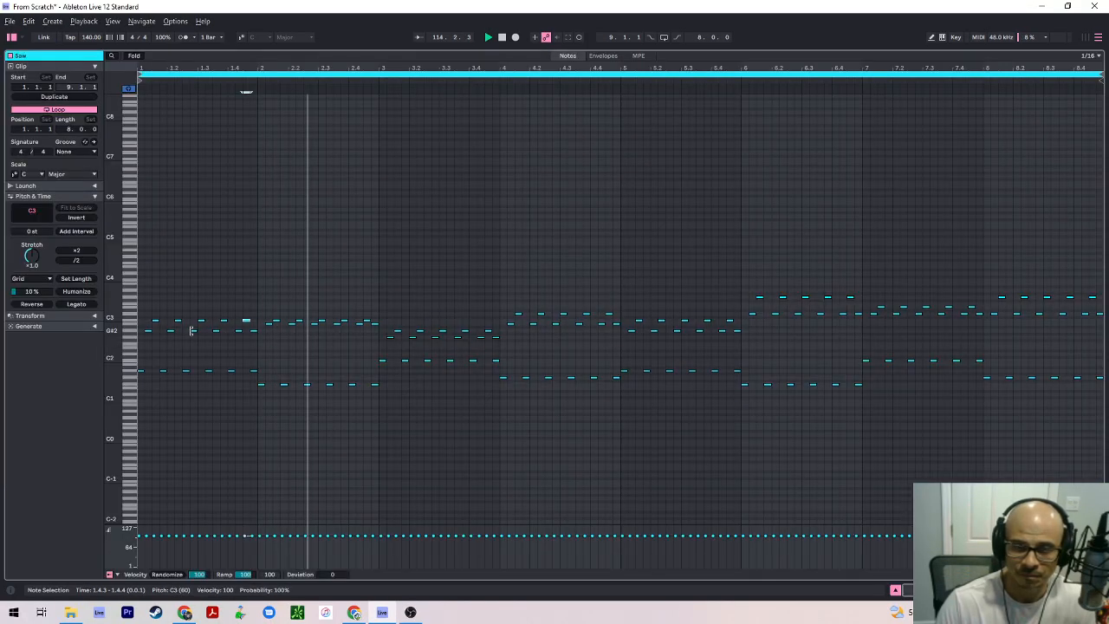
key(space)
Select all A2 notes in the Saw clip, then all A1 notes, to check the pitches used
click(128, 330)
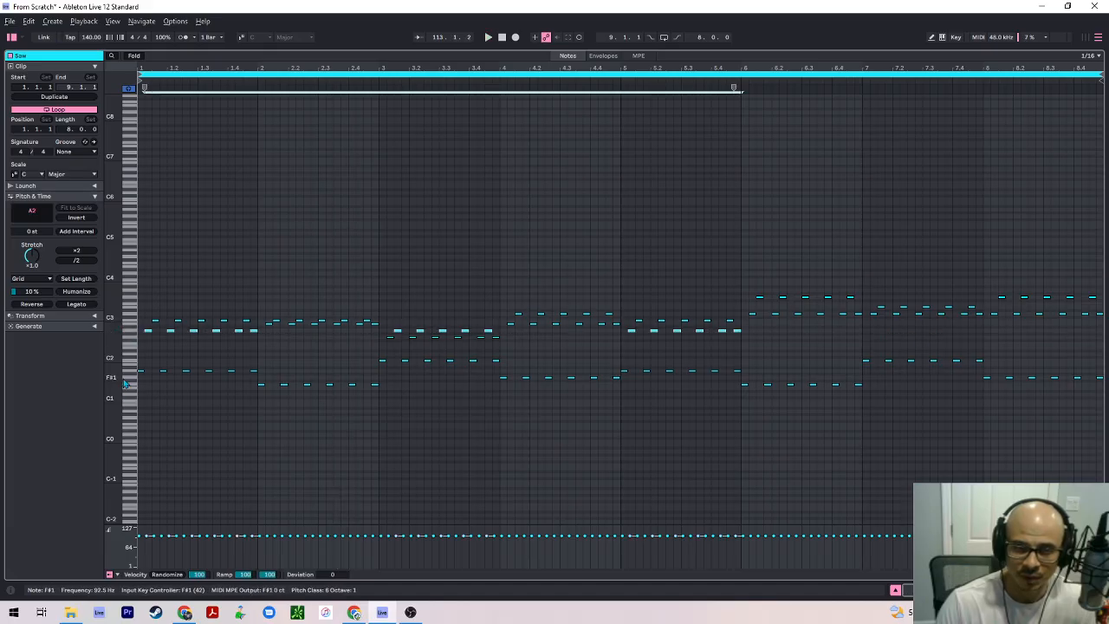
click(123, 369)
click(123, 369)
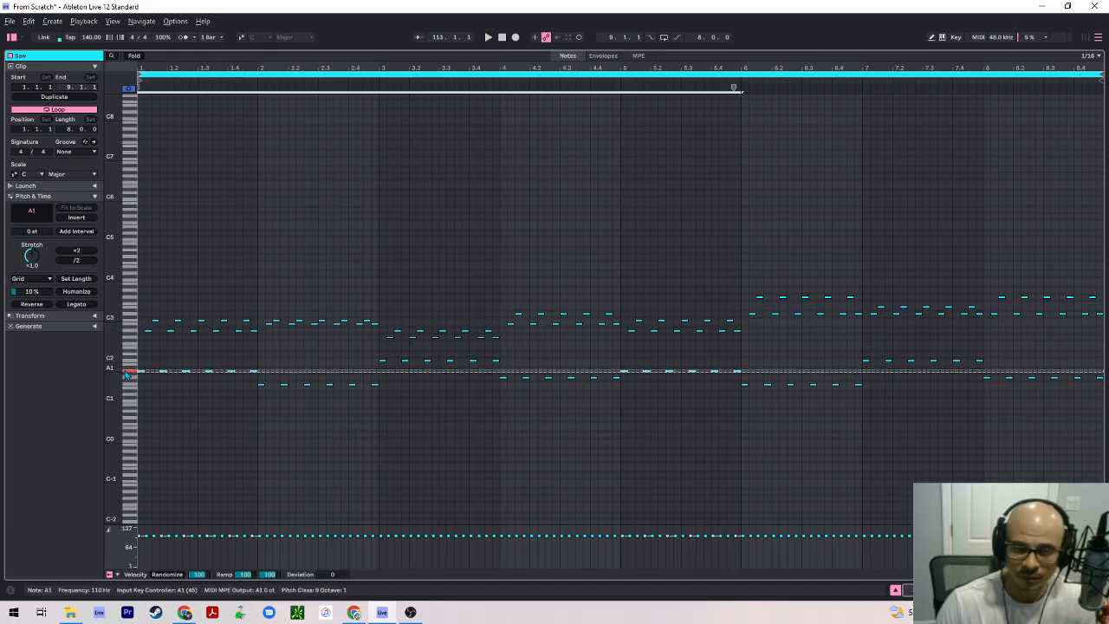
Play the drop with the Saw Lead soloed, briefly solo the Kick for comparison, and stop playback
key(space)
key(shift+Tab)
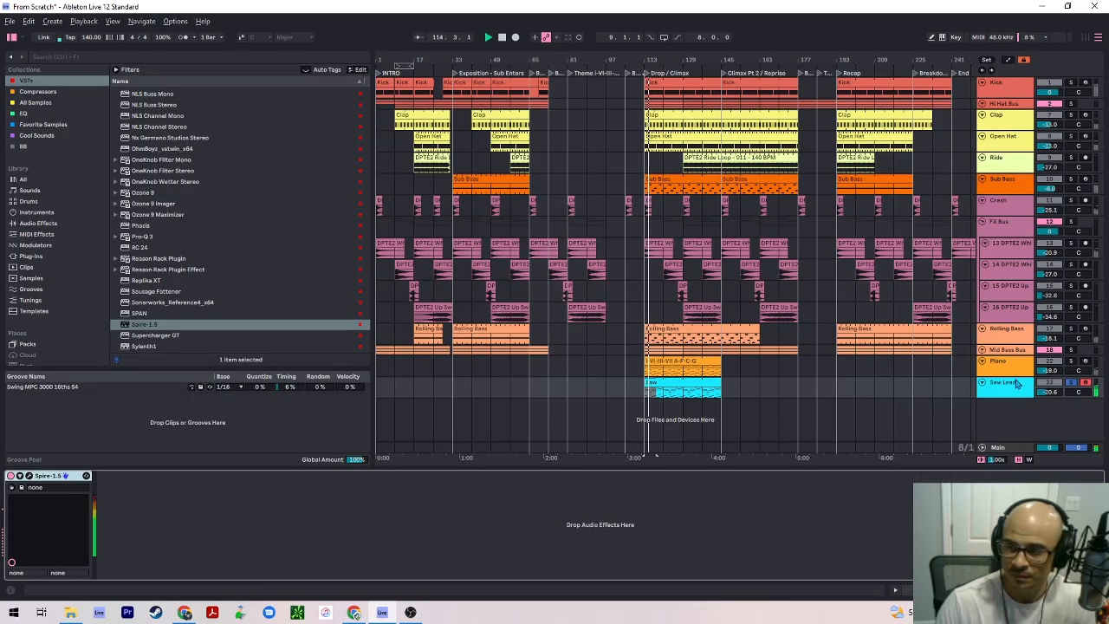
click(1074, 87)
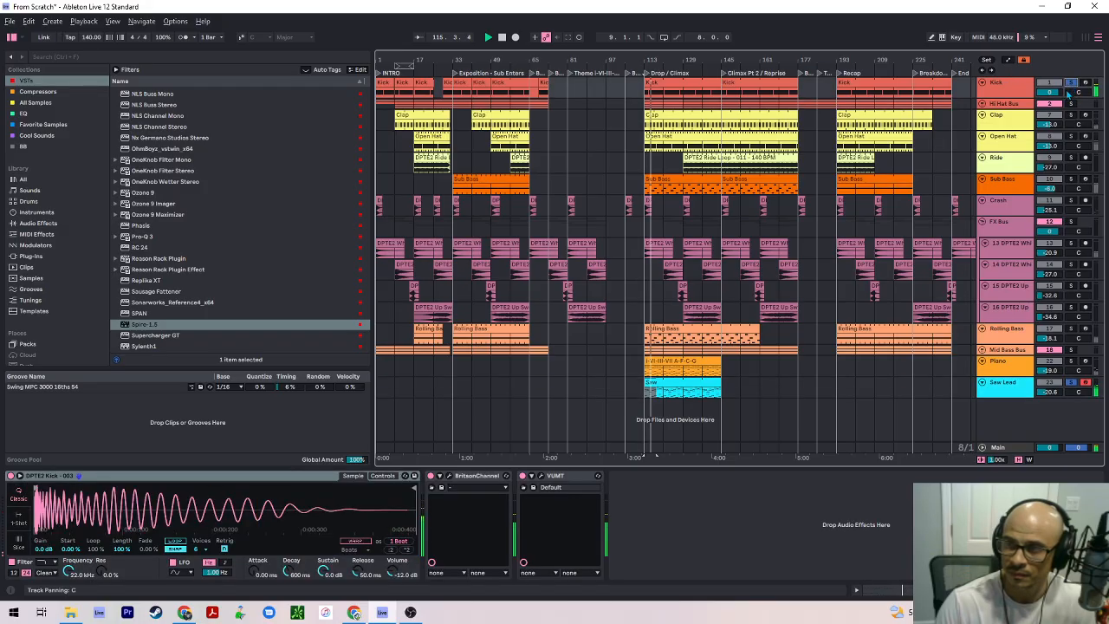
click(1071, 106)
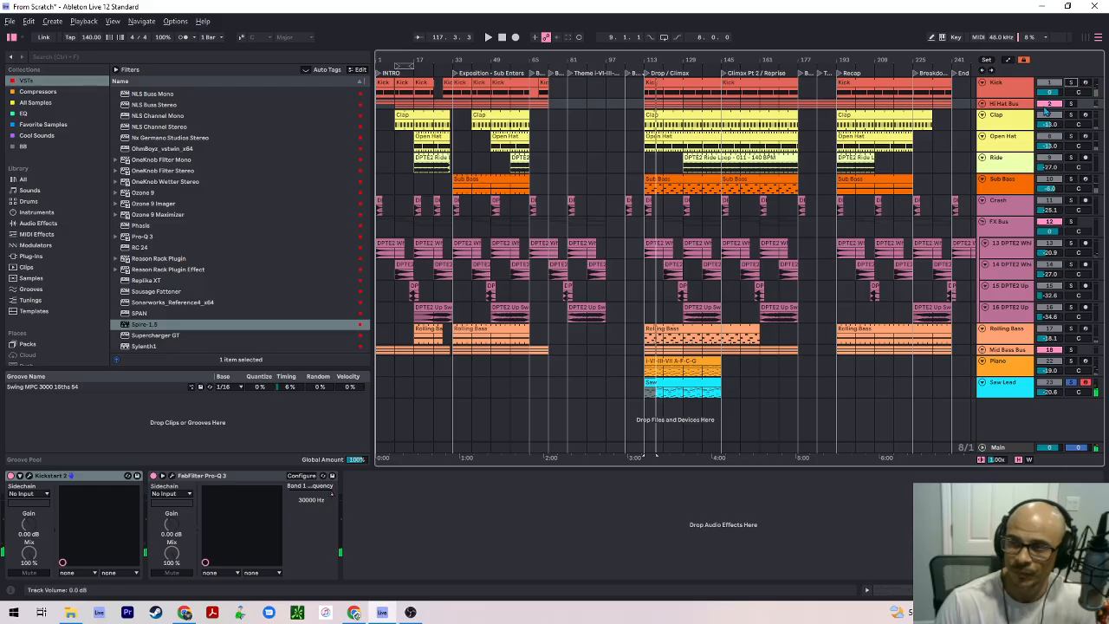
key(space)
Select the Saw clip and solo the Piano track together with the Saw Lead
click(665, 381)
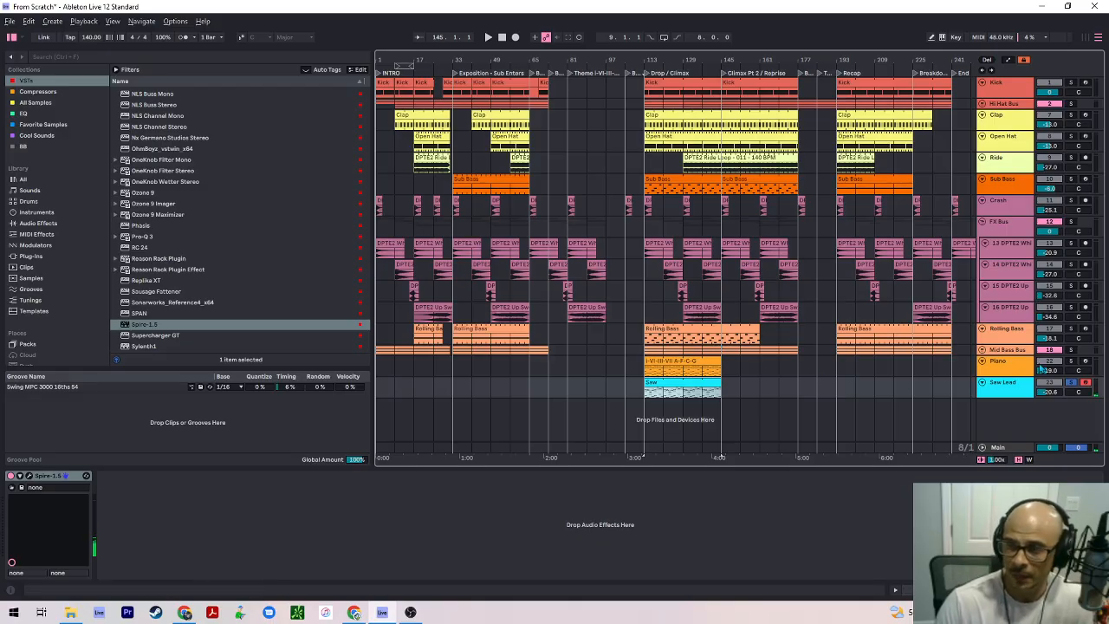
click(1071, 363)
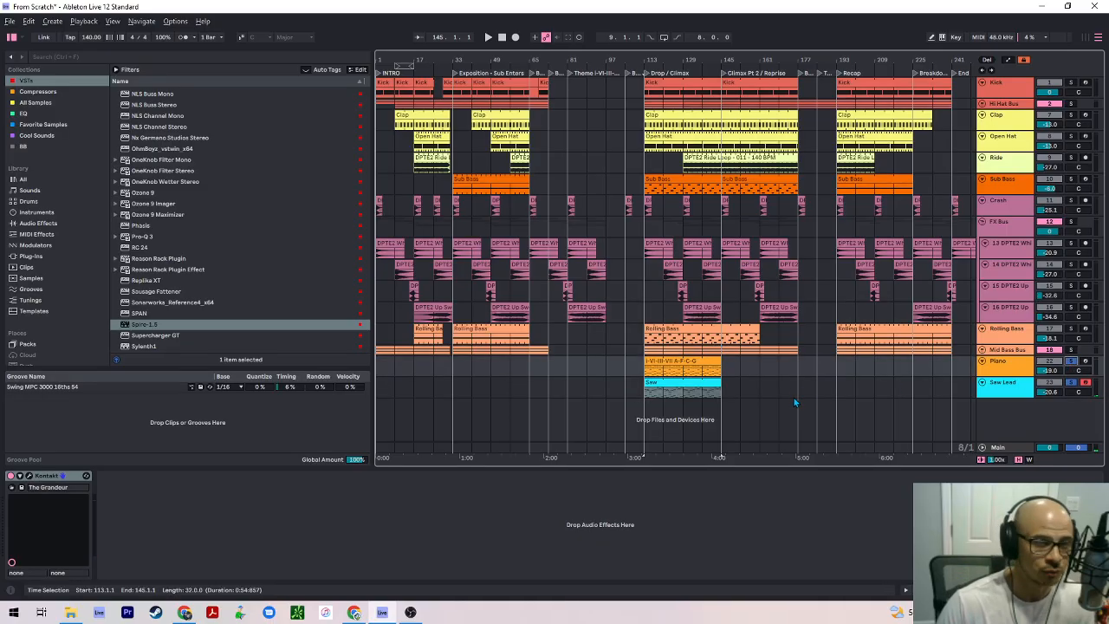
Open the SPAN spectrum analyzer on the Main track
click(1027, 387)
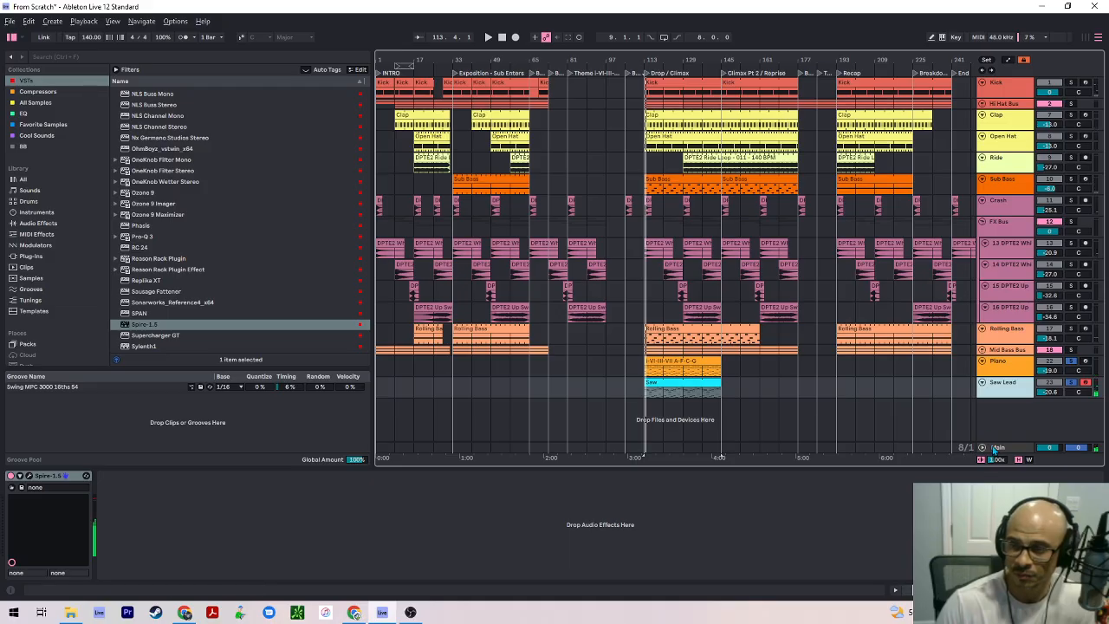
click(1009, 385)
click(120, 477)
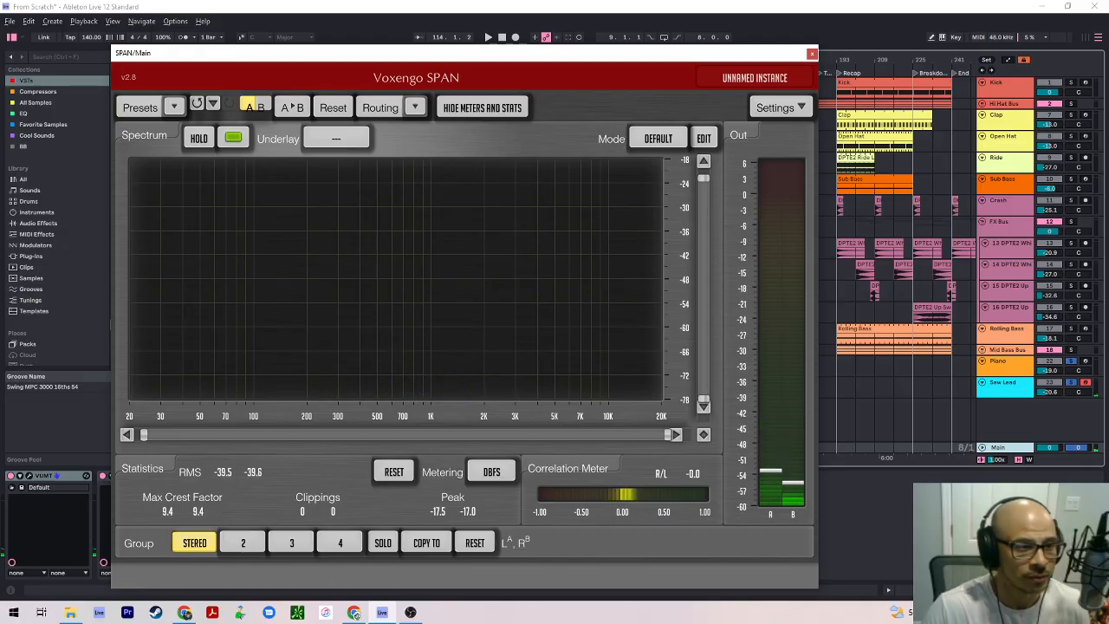
Set the Piano track's volume to -14.0 and play the drop while checking the spectrum, closing the analyzer when finished
mouse_move(1050, 371)
mouse_down()
mouse_move(1049, 340)
mouse_move(1049, 356)
mouse_up()
key(space)
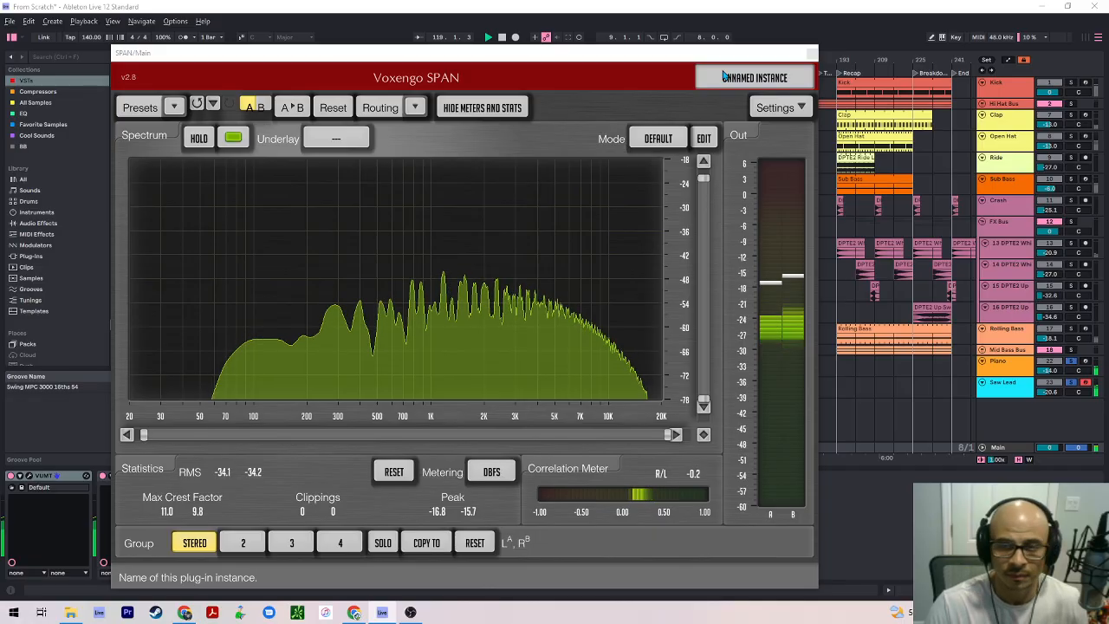
drag(676, 53, 377, 42)
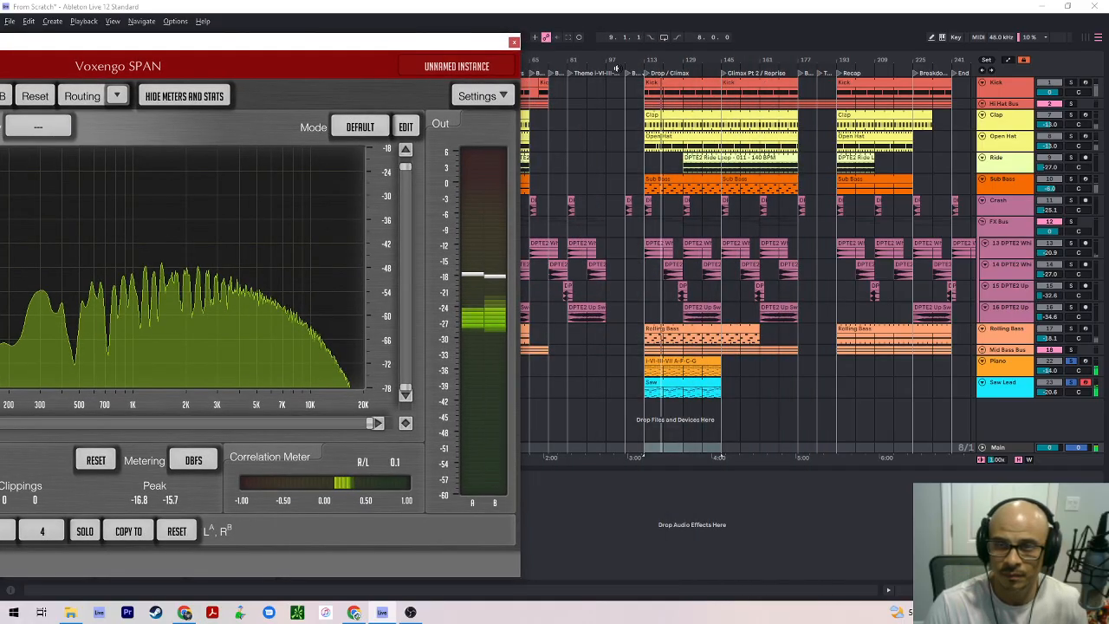
click(514, 41)
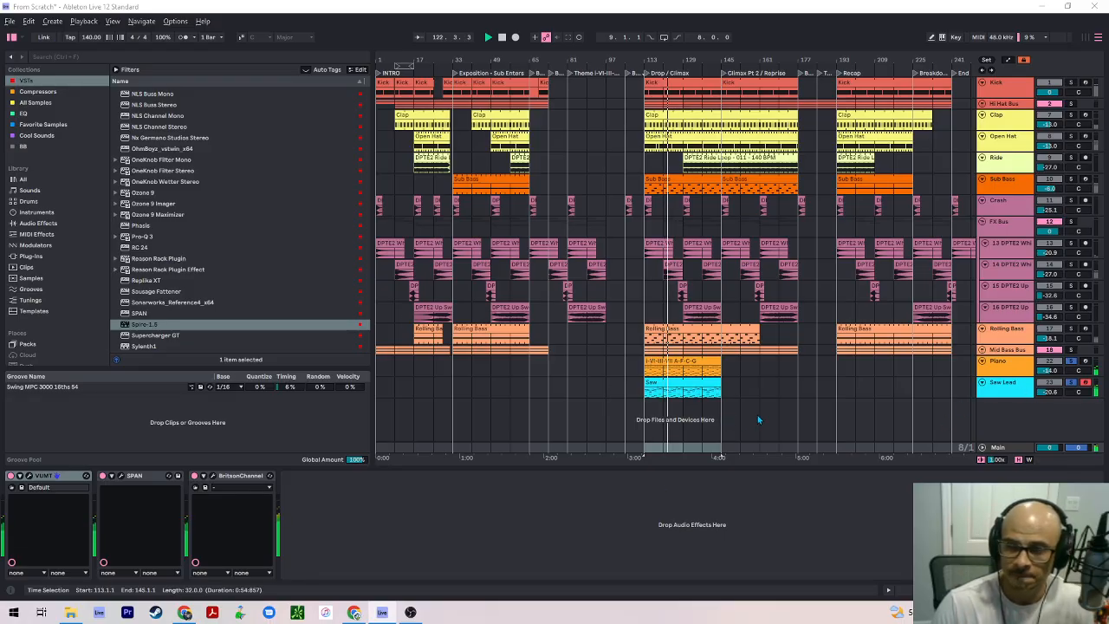
Stop playback and move the piano chord clip from the drop to bar 81, at the start of the Theme section
click(606, 374)
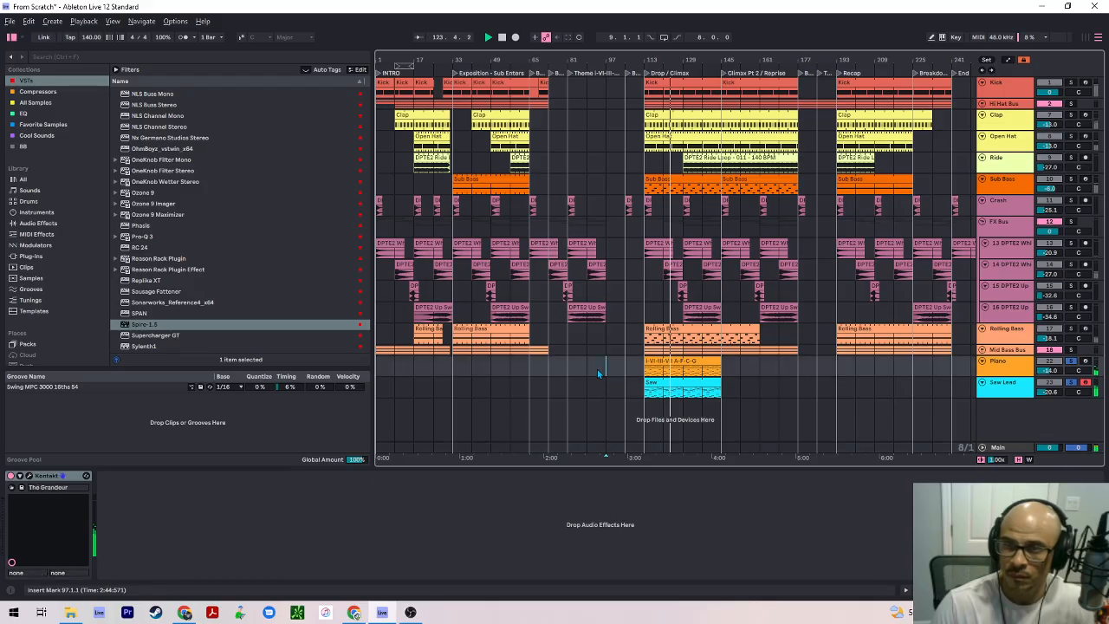
click(572, 371)
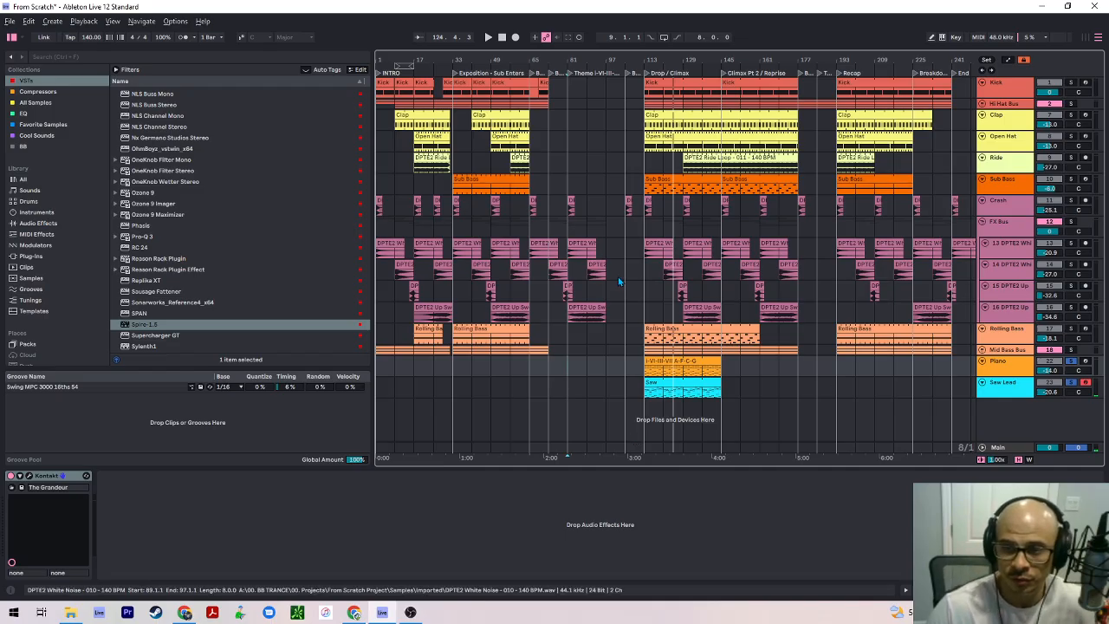
click(678, 364)
drag(678, 364, 600, 371)
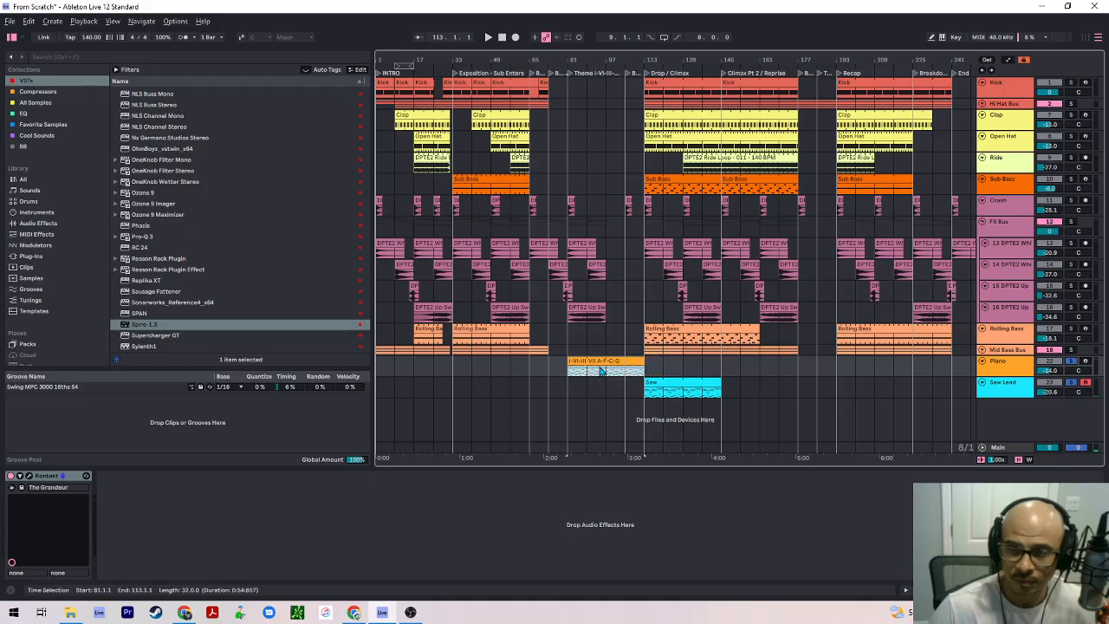
click(1012, 372)
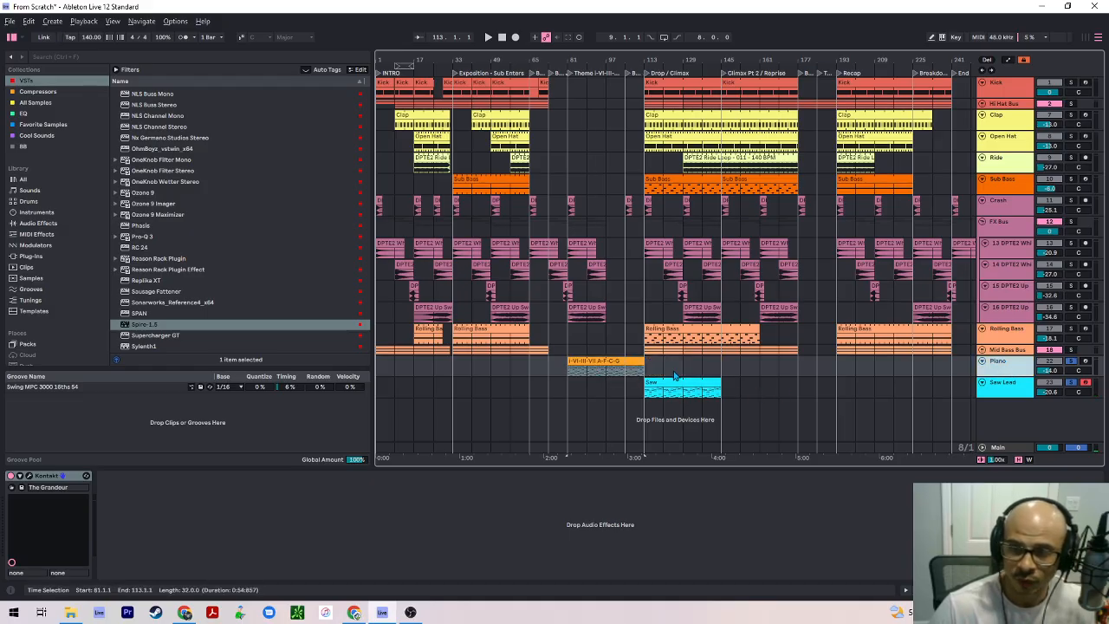
scroll(675, 375, up, 2)
scroll(669, 380, down, 2)
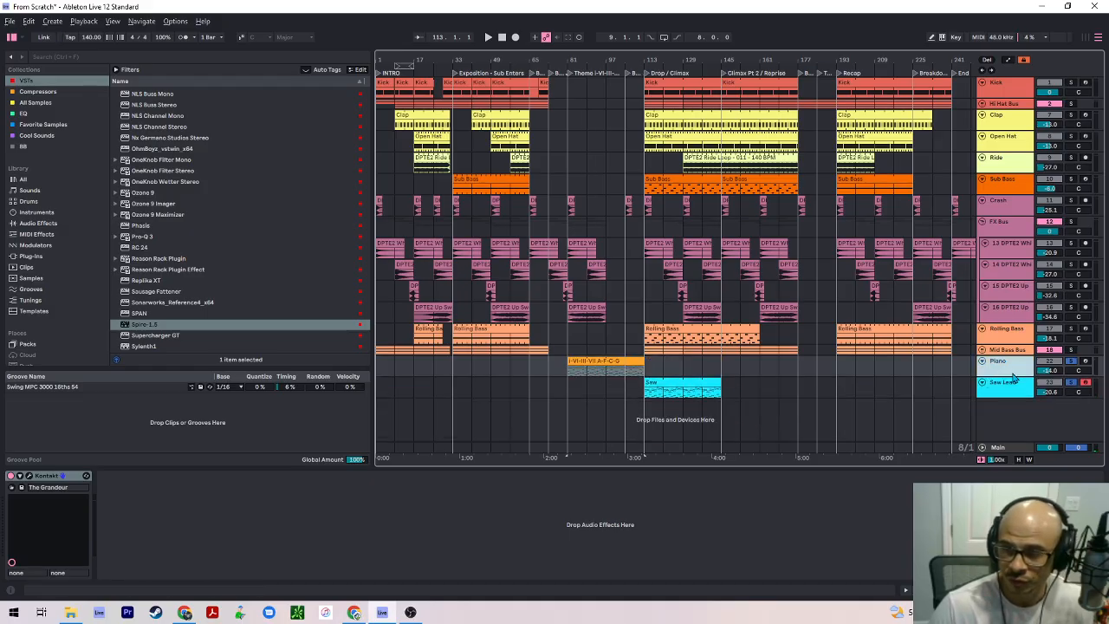
click(600, 362)
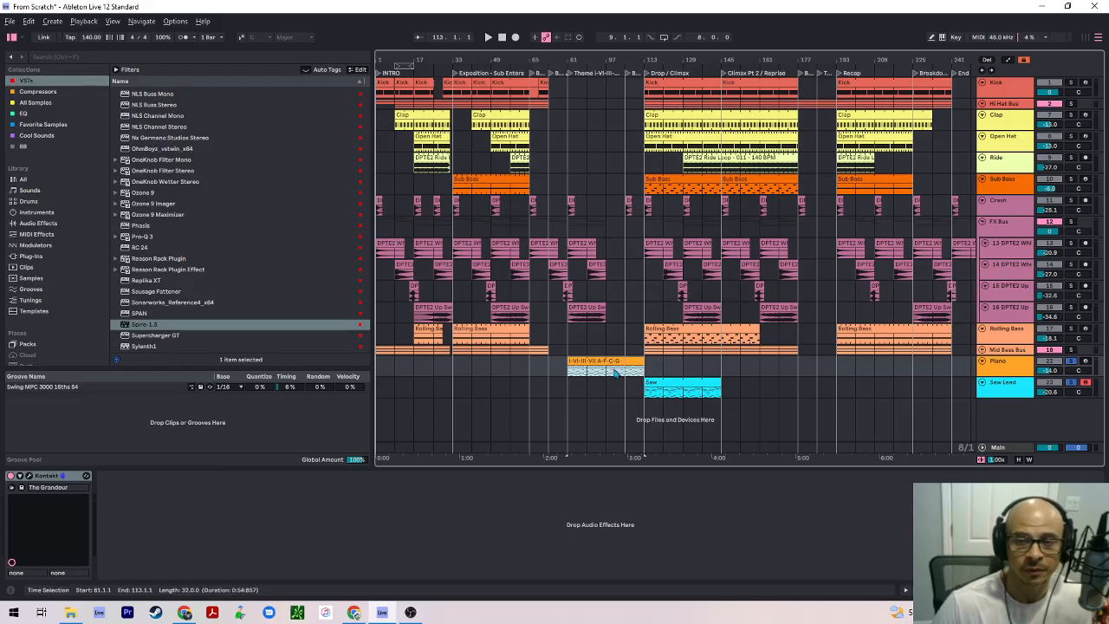
click(660, 367)
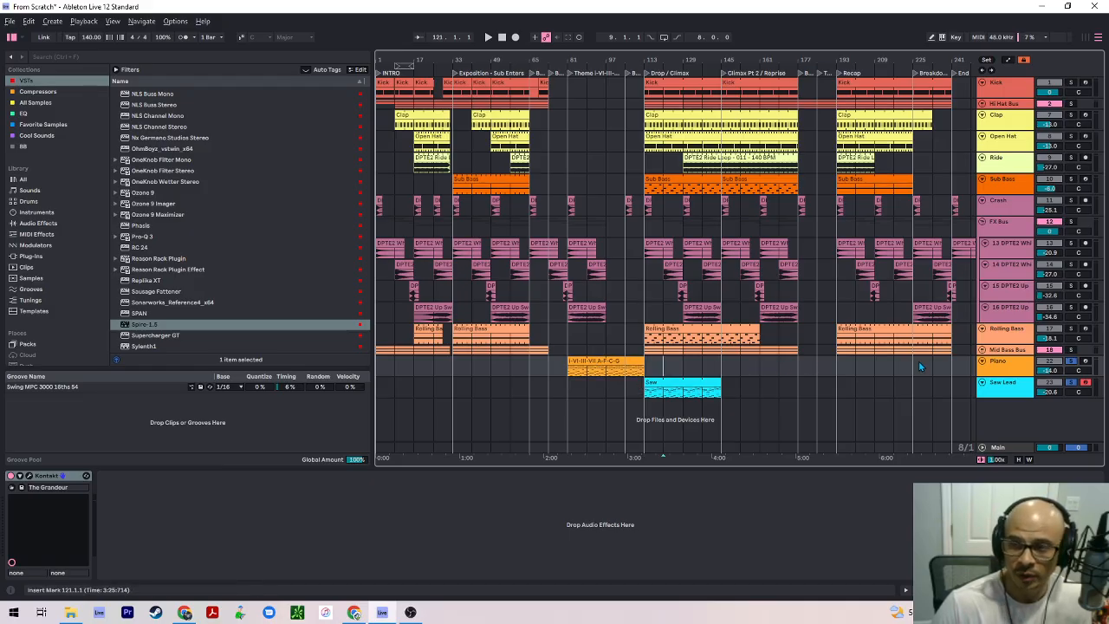
Add the BritsonChannel plug-in after Kontakt on the Piano track and arm the track to test its level
click(1002, 368)
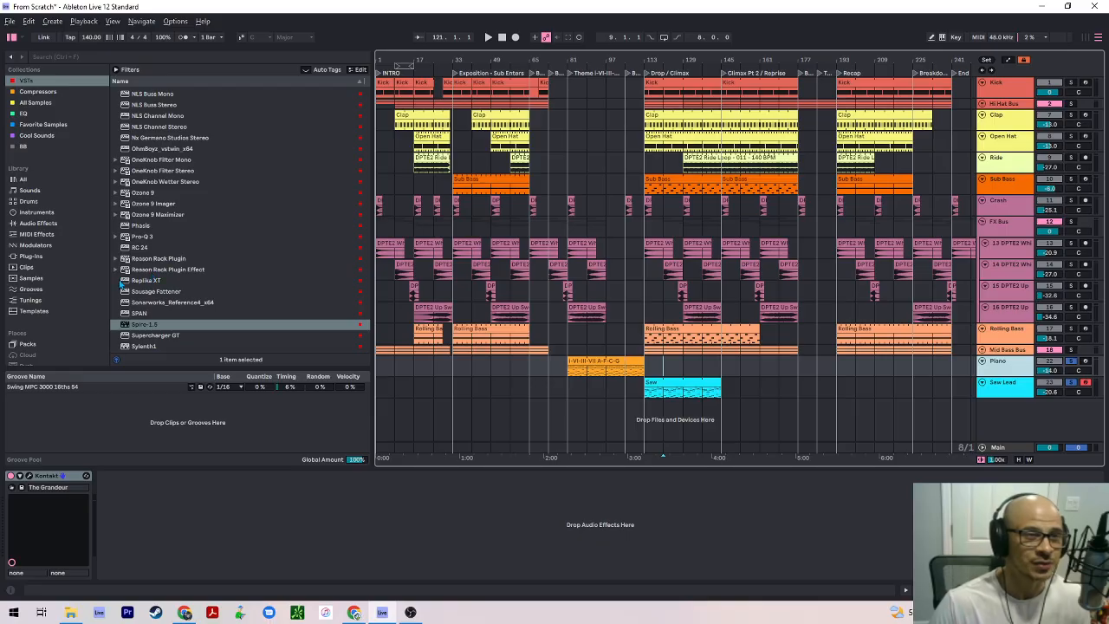
scroll(156, 260, up, 7)
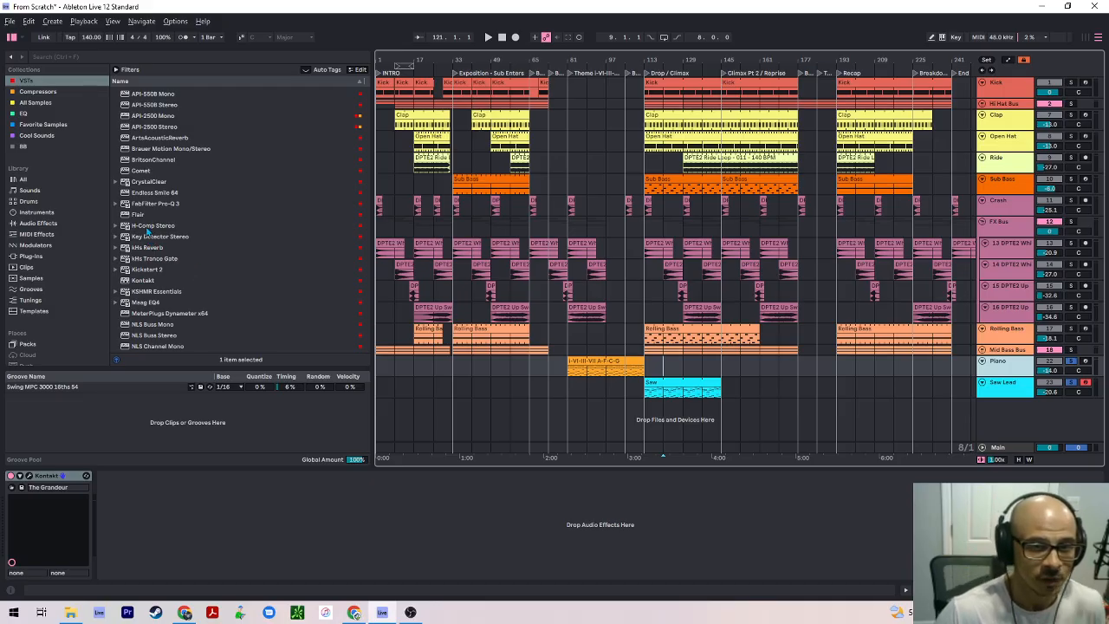
scroll(139, 269, down, 5)
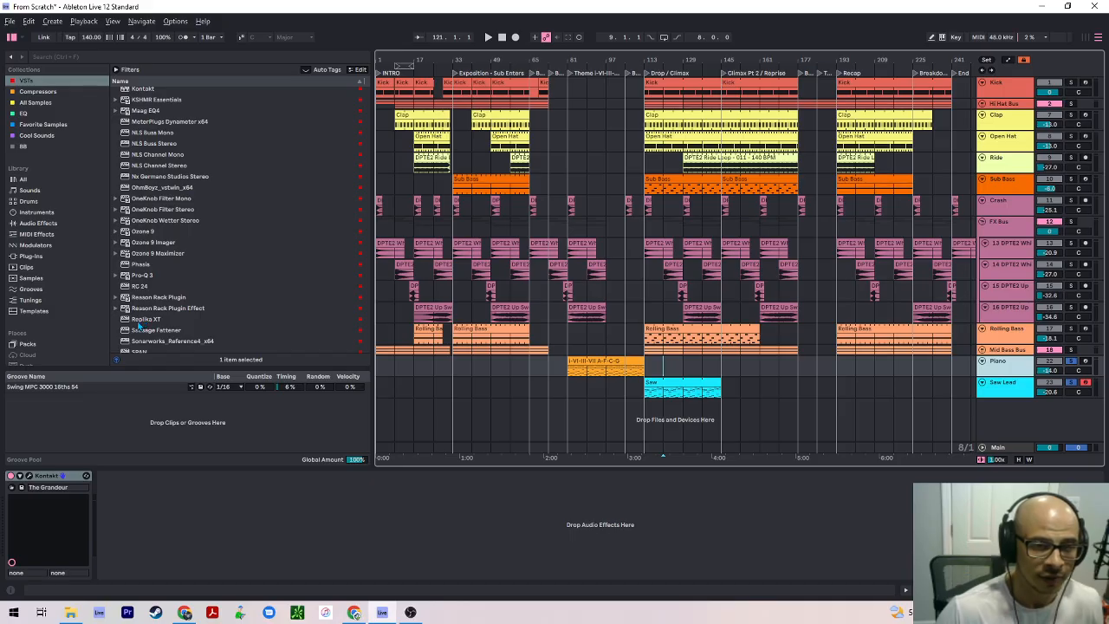
scroll(132, 303, up, 6)
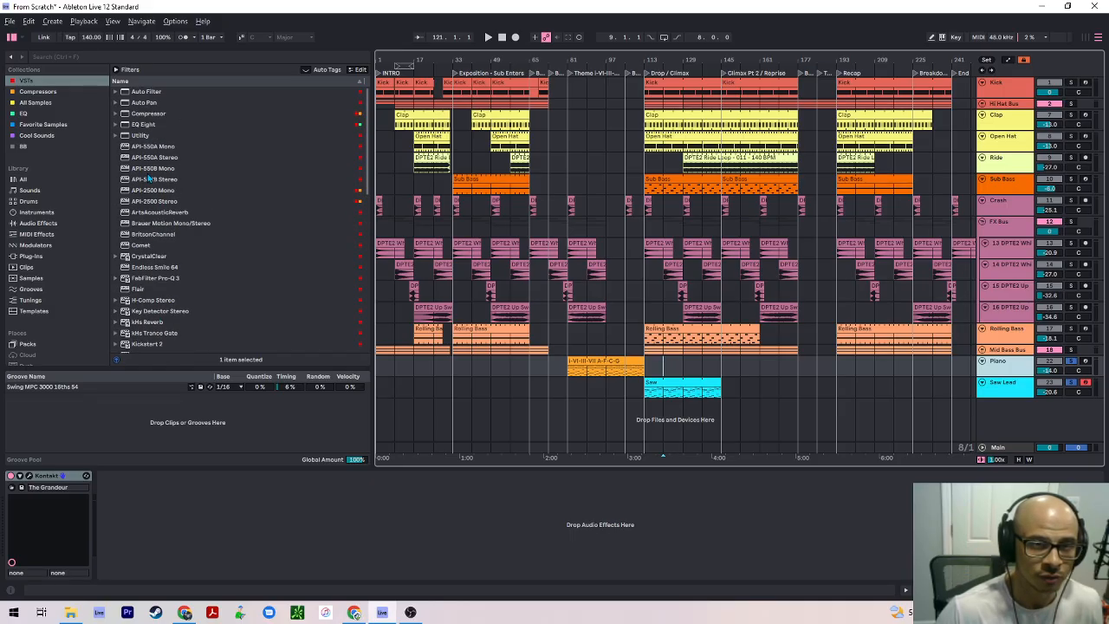
drag(153, 233, 111, 496)
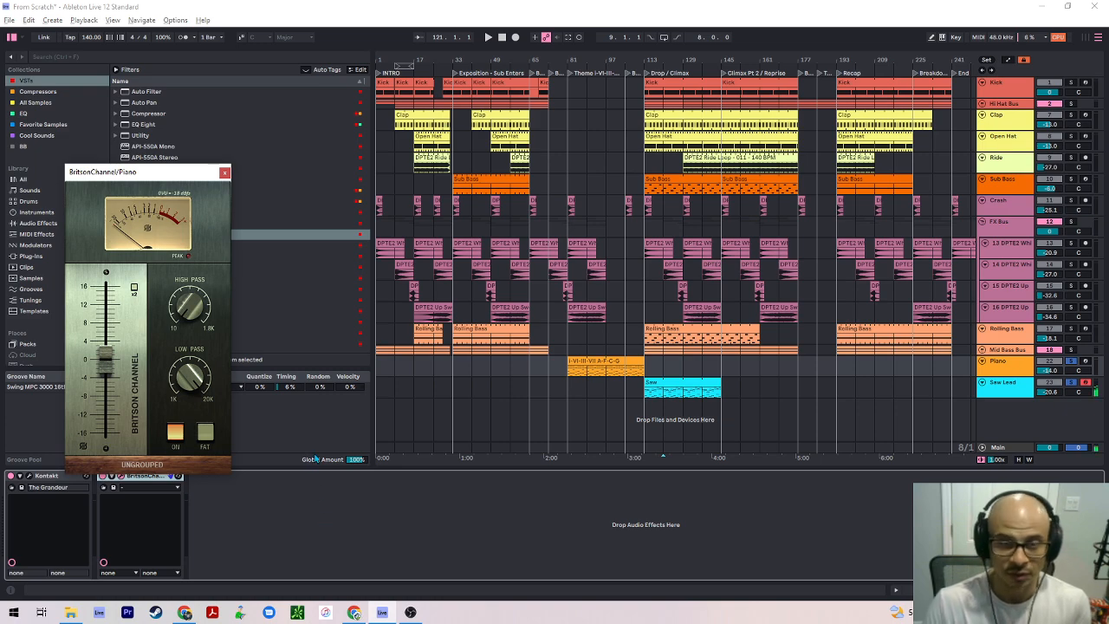
click(1084, 360)
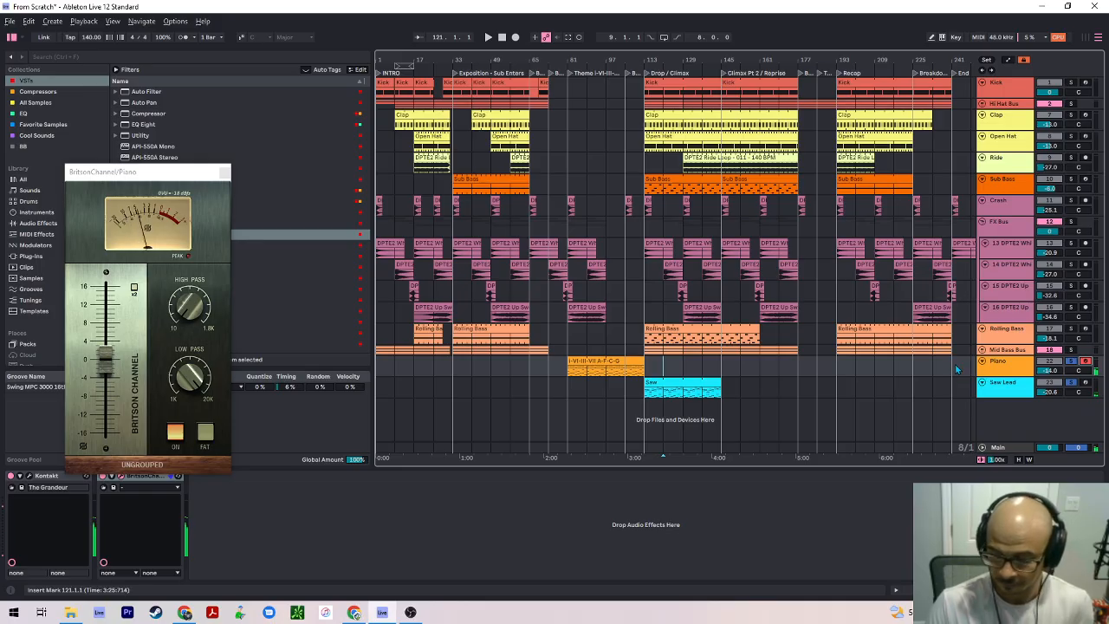
click(224, 174)
Insert Replika XT between Kontakt and BritsonChannel on the Piano track and switch the delay to Ping Pong
scroll(157, 301, down, 10)
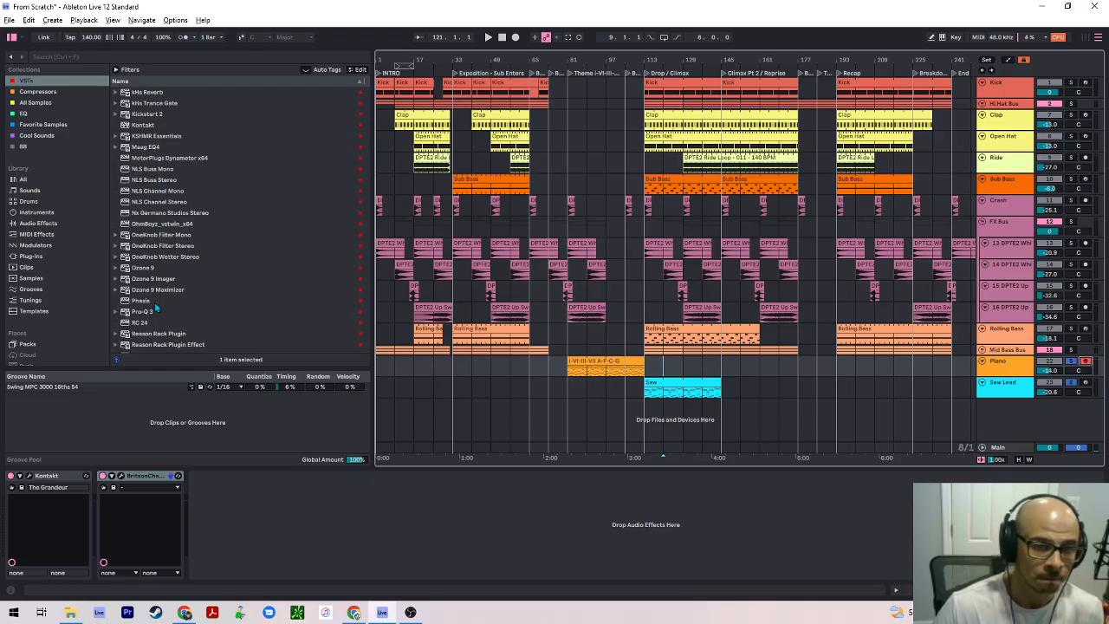
scroll(157, 307, down, 5)
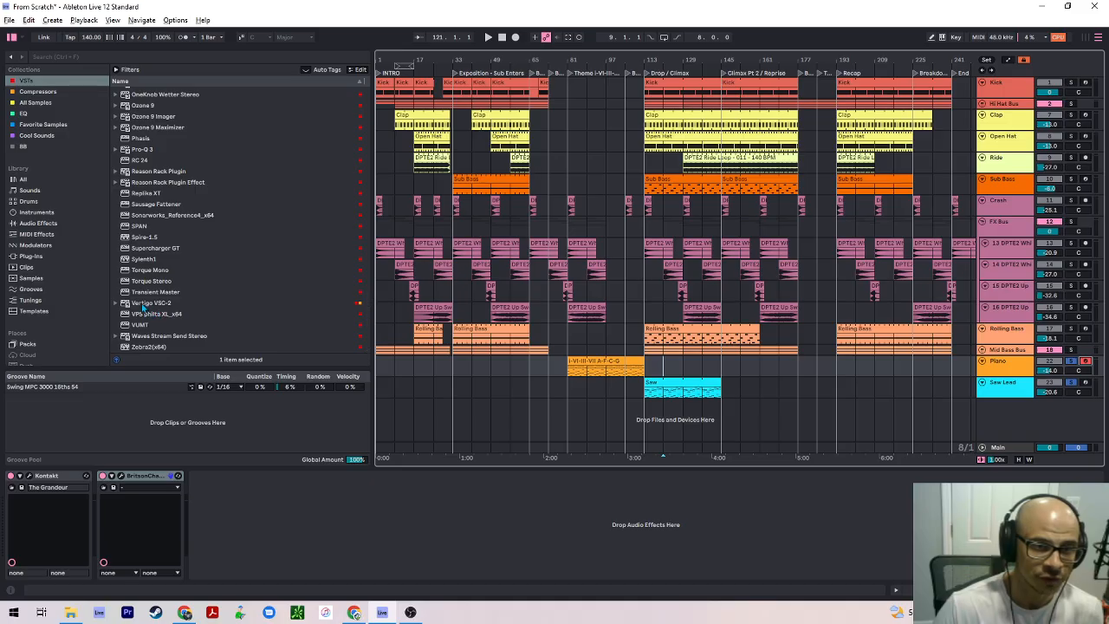
click(153, 194)
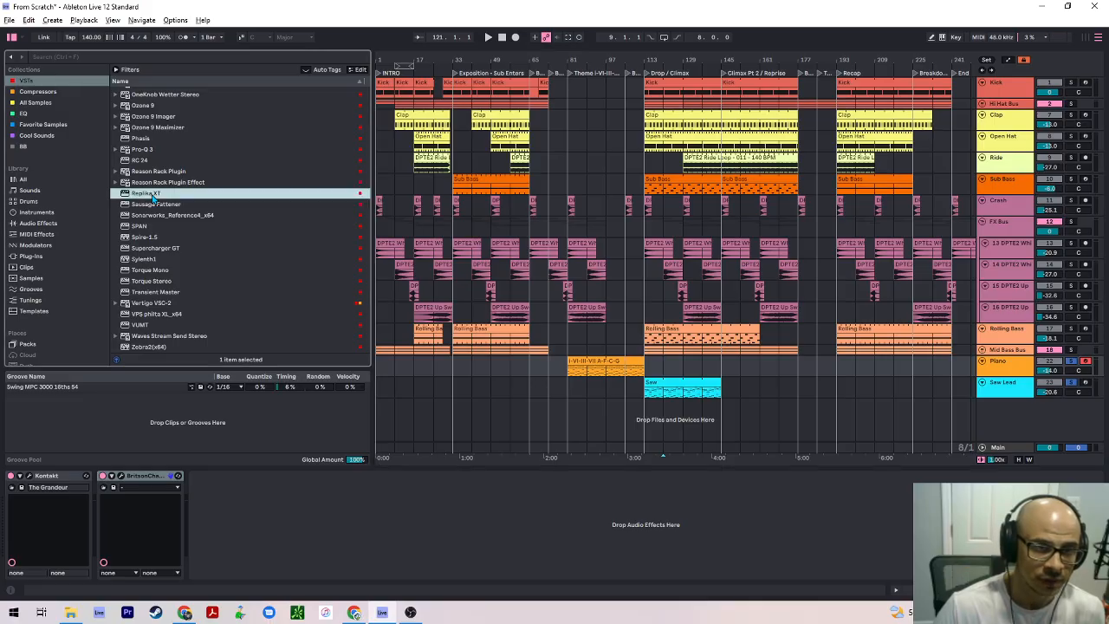
drag(115, 283, 122, 482)
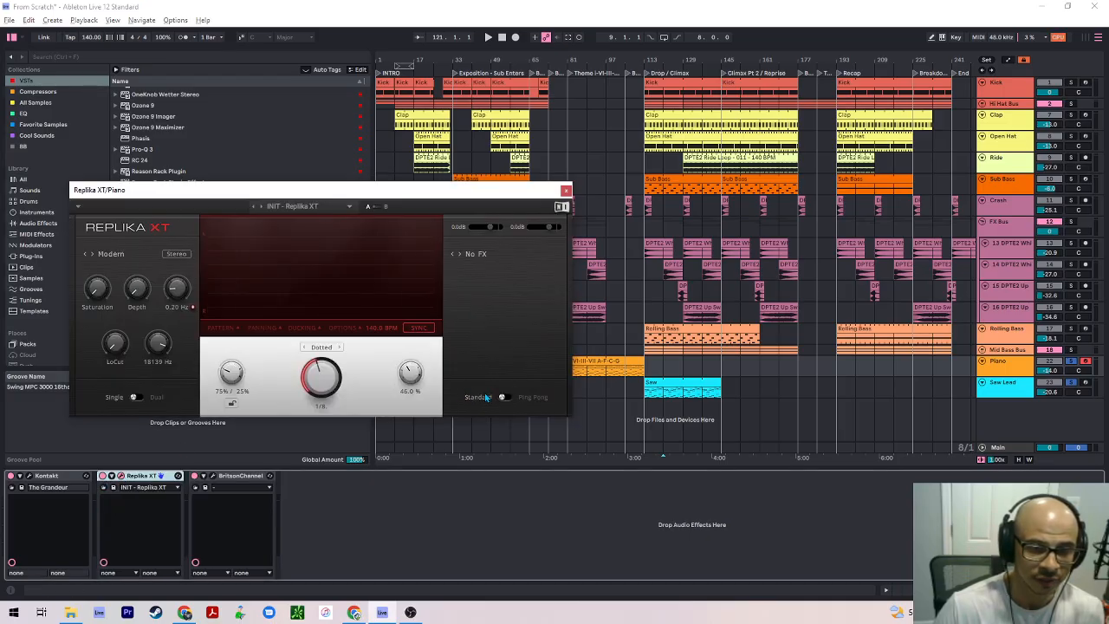
click(503, 397)
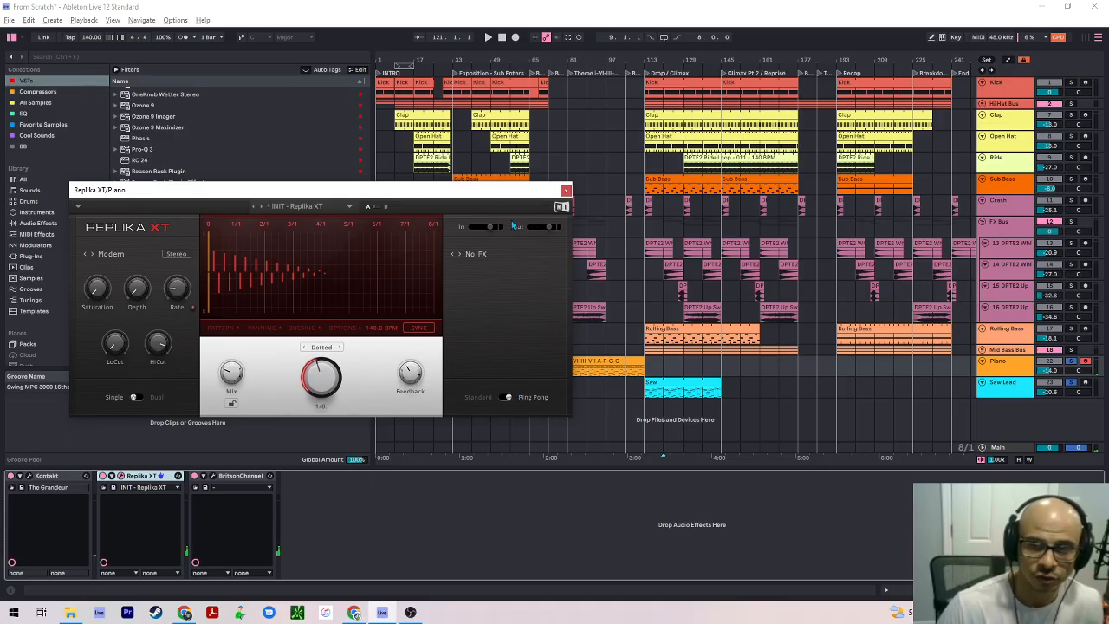
mouse_move(503, 193)
mouse_down()
mouse_move(13, 186)
mouse_move(492, 195)
mouse_up()
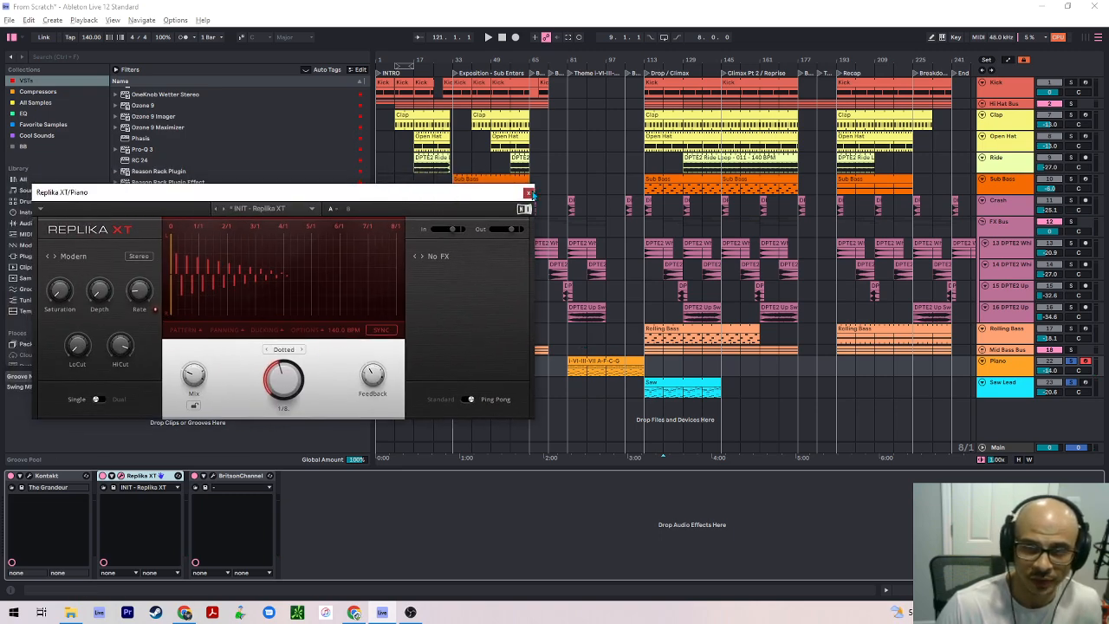
click(528, 193)
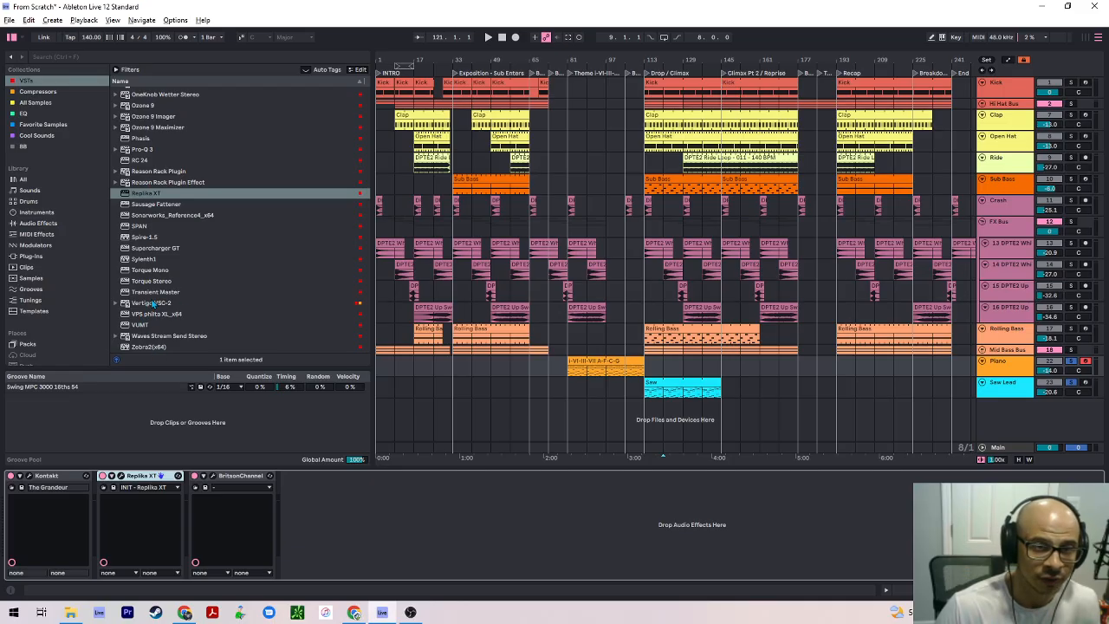
Add the RC 24 reverb at the end of the Piano track's device chain
scroll(146, 260, up, 7)
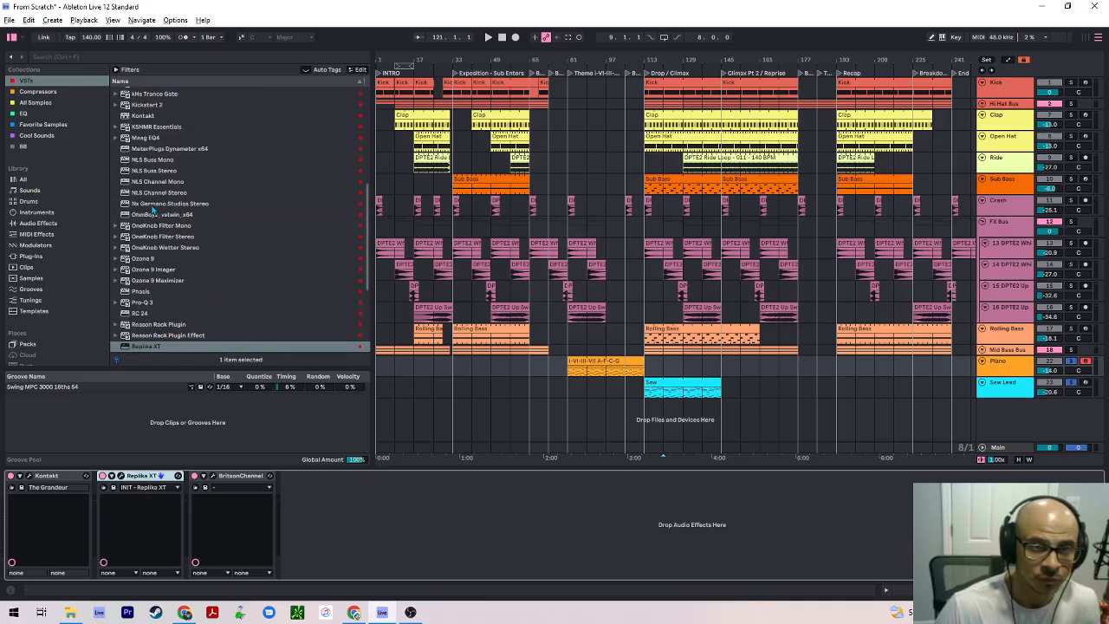
scroll(146, 199, up, 3)
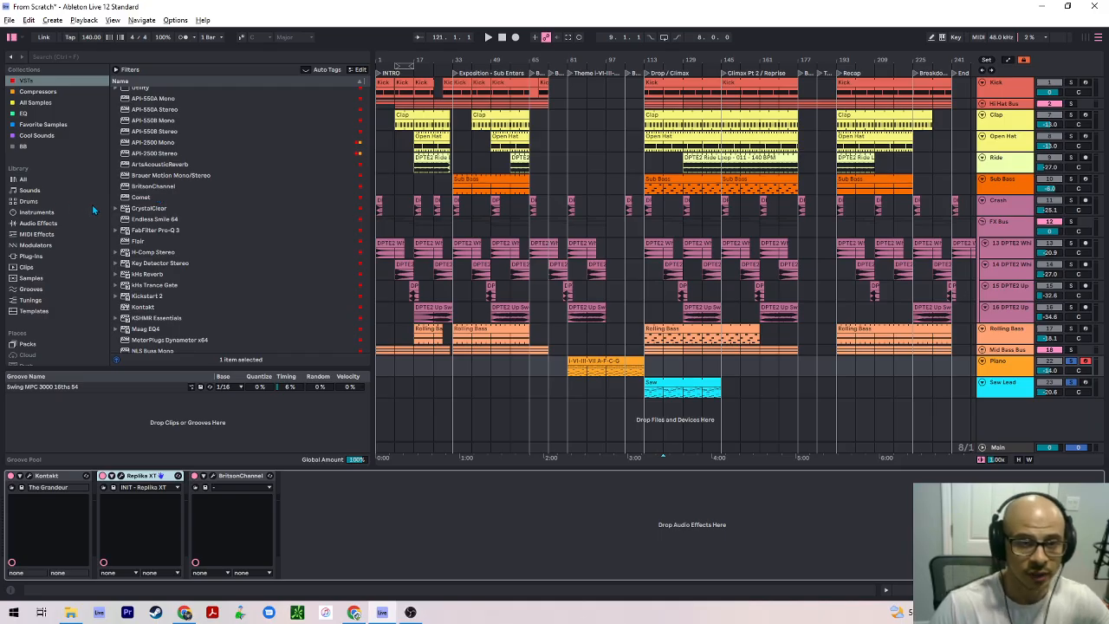
scroll(144, 312, down, 1)
scroll(146, 307, down, 1)
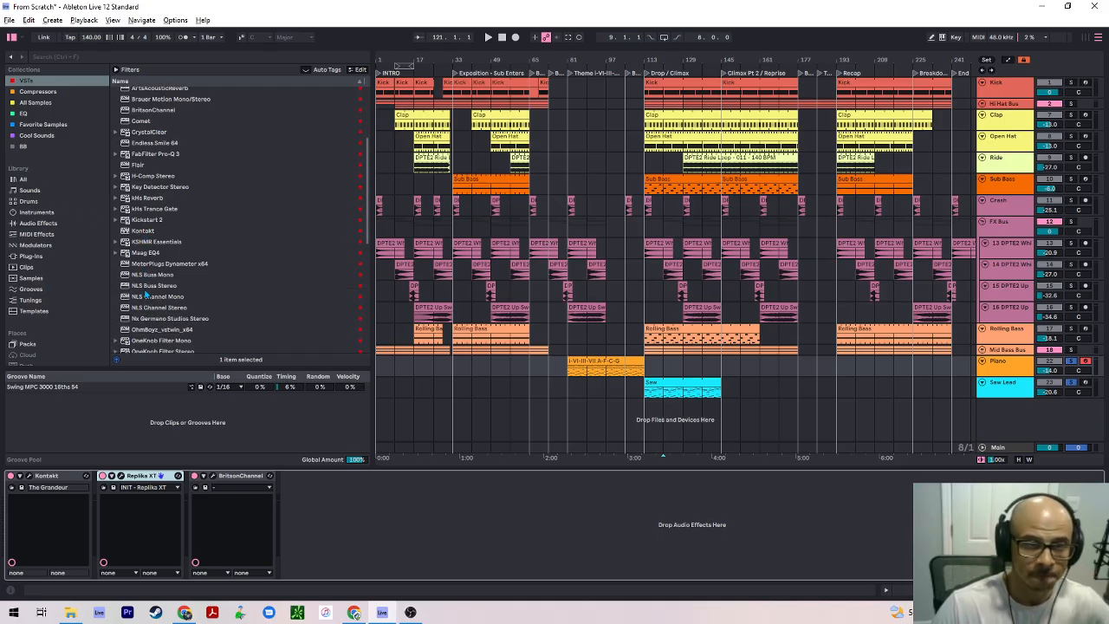
scroll(146, 295, down, 2)
scroll(130, 265, down, 1)
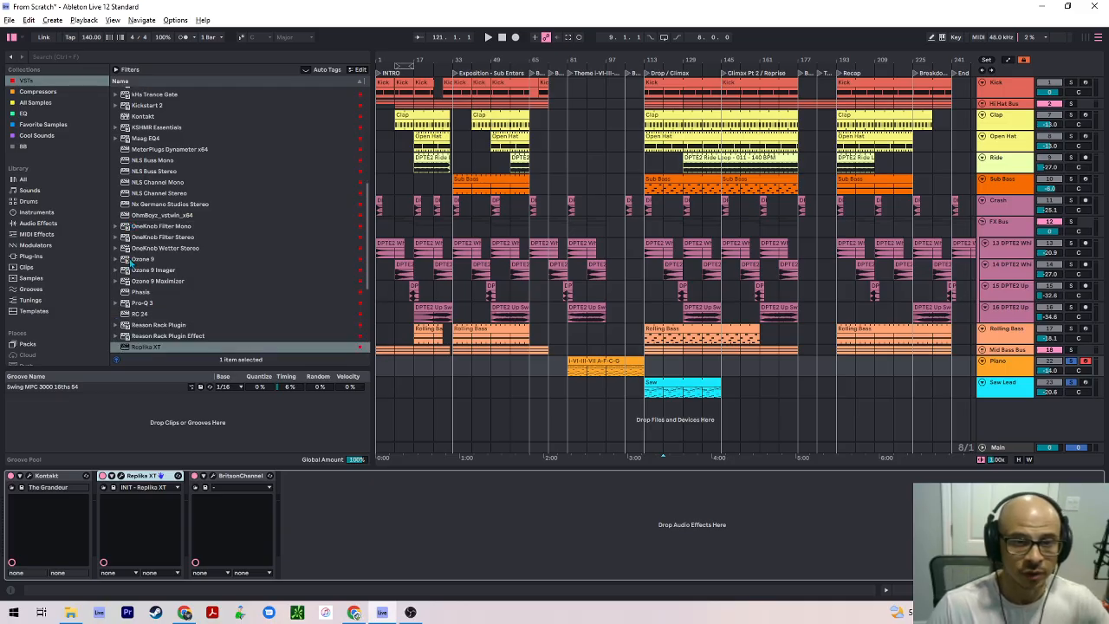
click(148, 313)
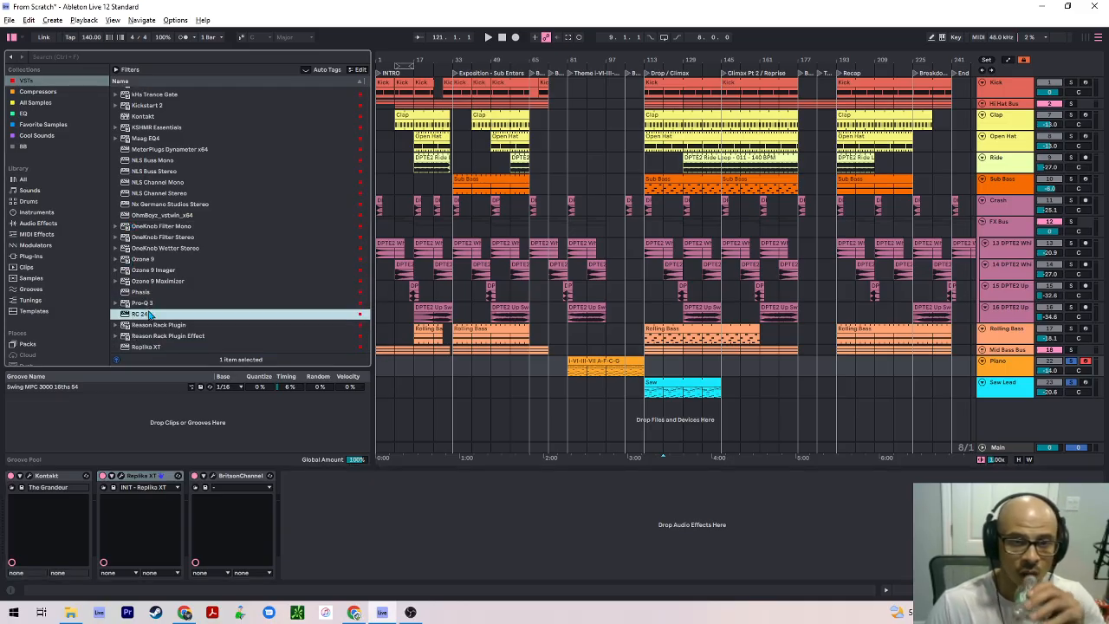
drag(284, 442, 323, 512)
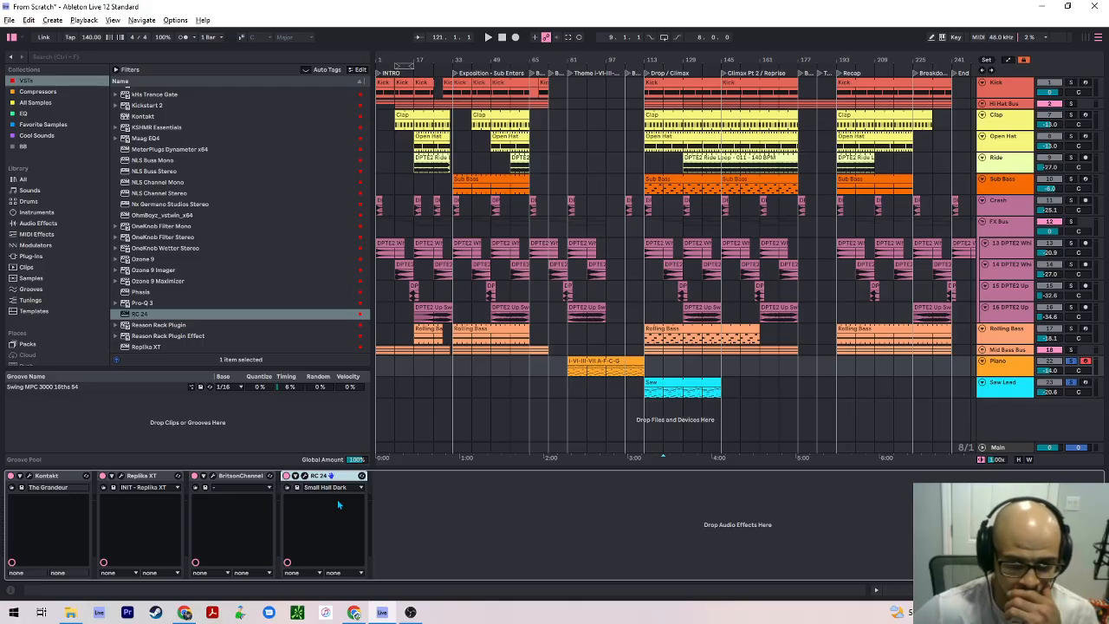
Switch the RC 24 reverb from Wet to Mix and load its Large Hall Bright preset
click(308, 476)
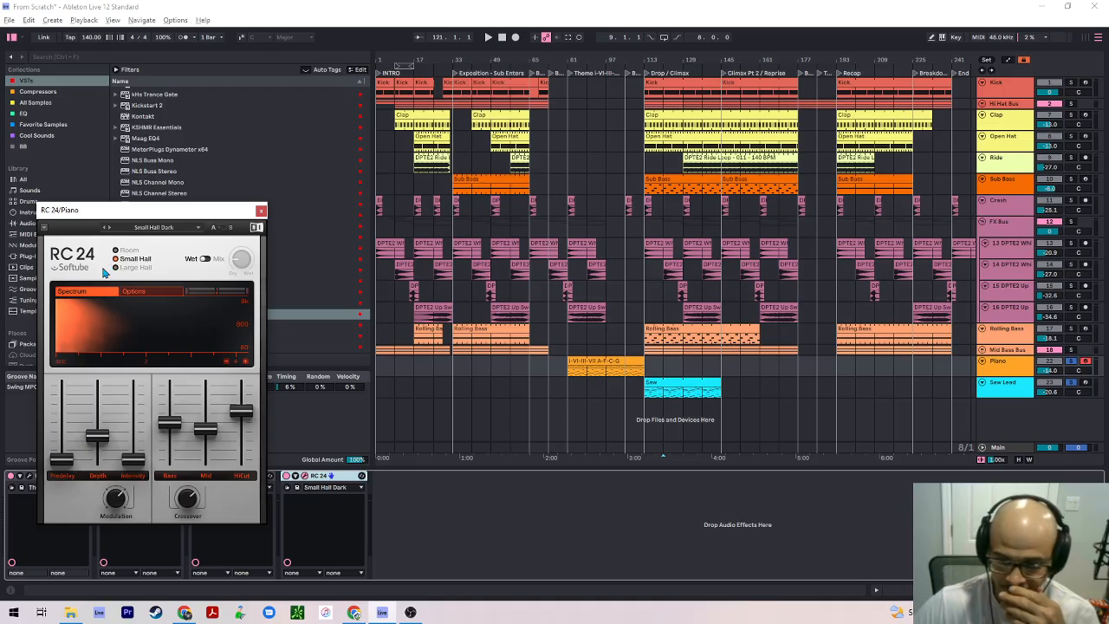
click(205, 258)
click(146, 228)
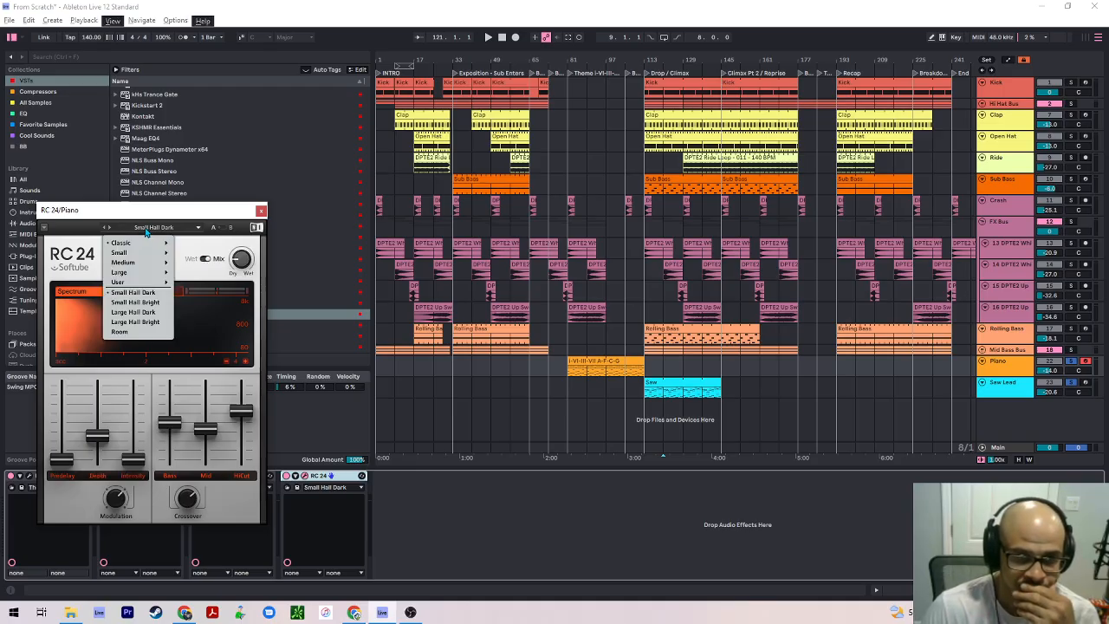
click(131, 321)
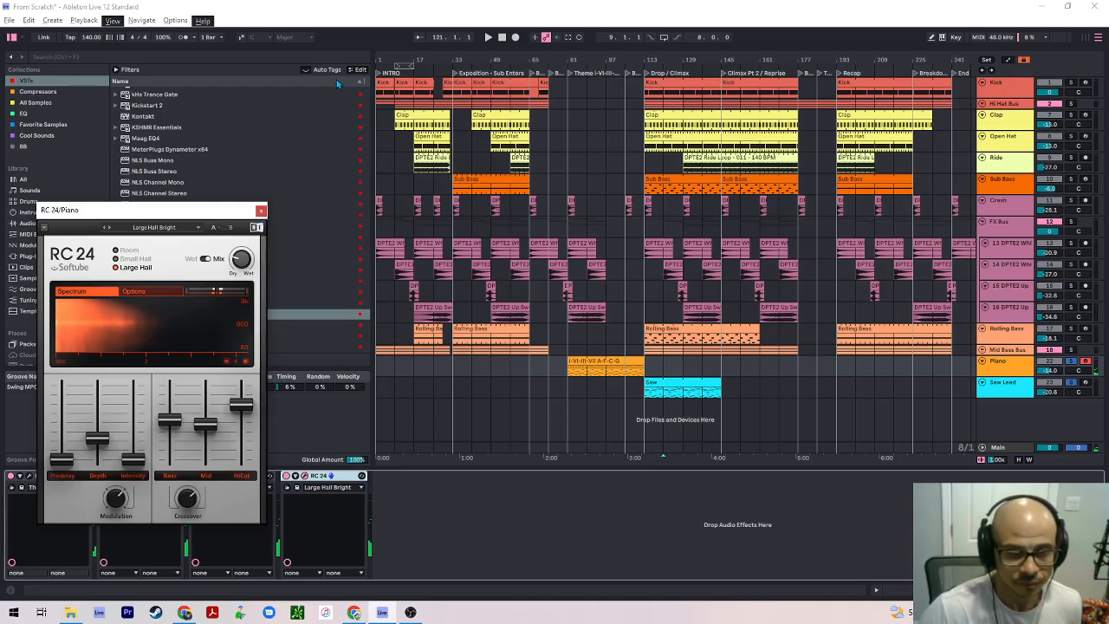
click(259, 210)
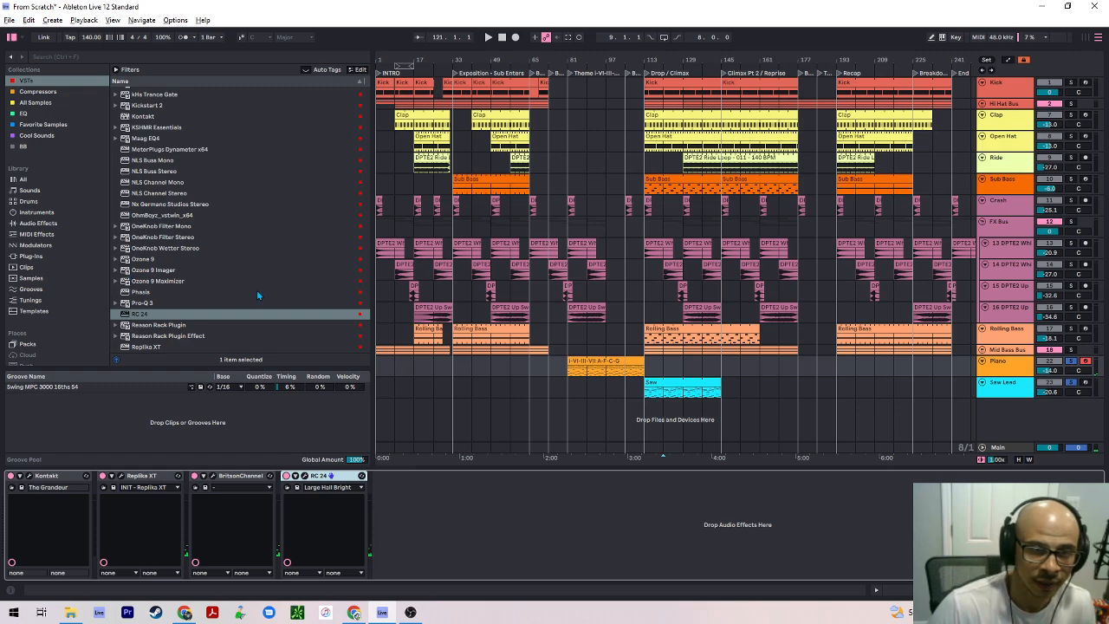
Add FabFilter Pro-Q 3 after RC 24 at the end of the Piano track's device chain
scroll(153, 317, up, 5)
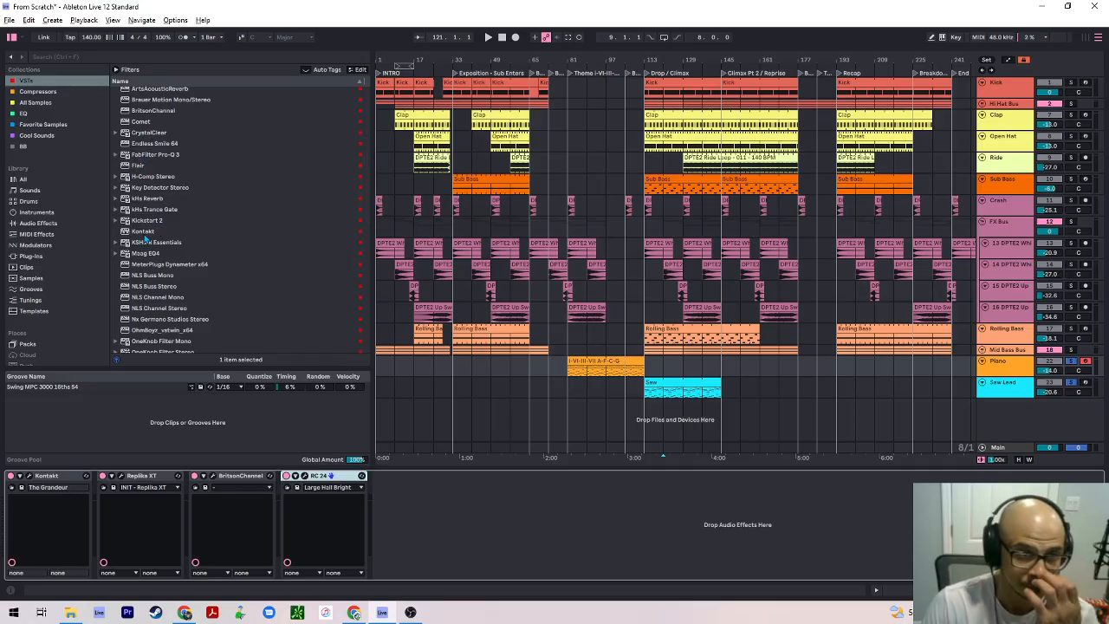
click(173, 145)
click(172, 155)
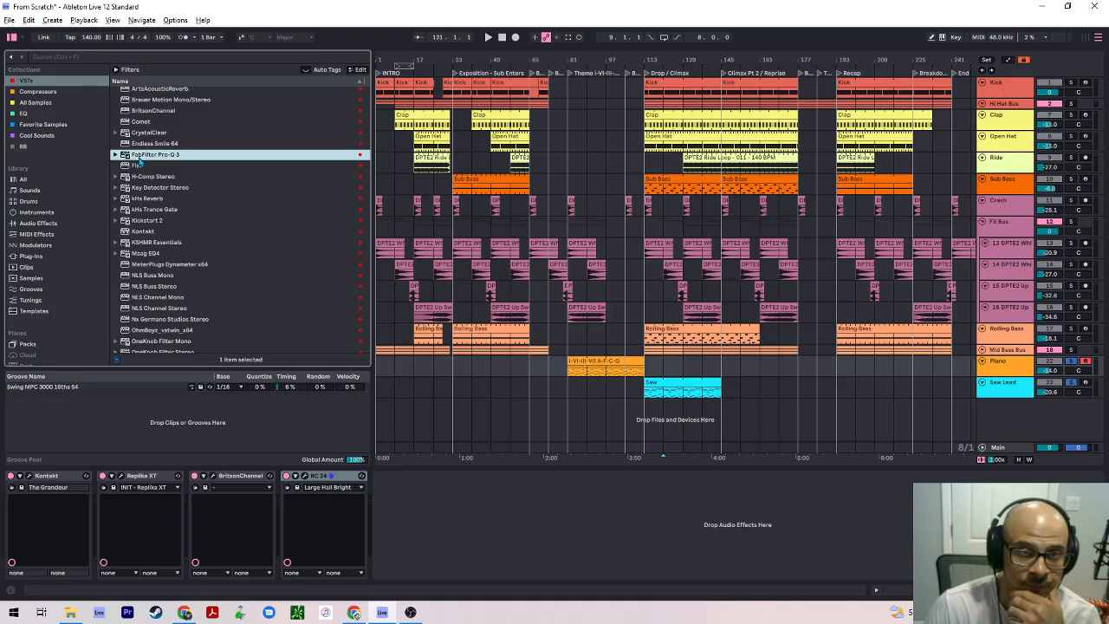
drag(143, 154, 394, 479)
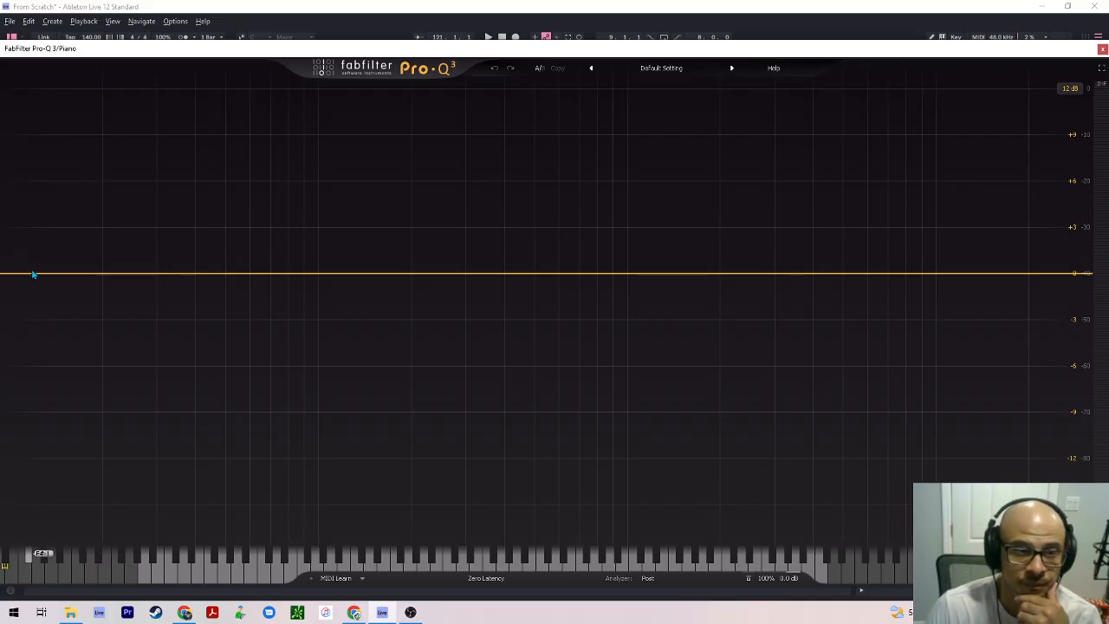
Create a low-cut band in Pro-Q 3 on the Piano track and set its frequency to 225 Hz
click(32, 273)
double_click(28, 234)
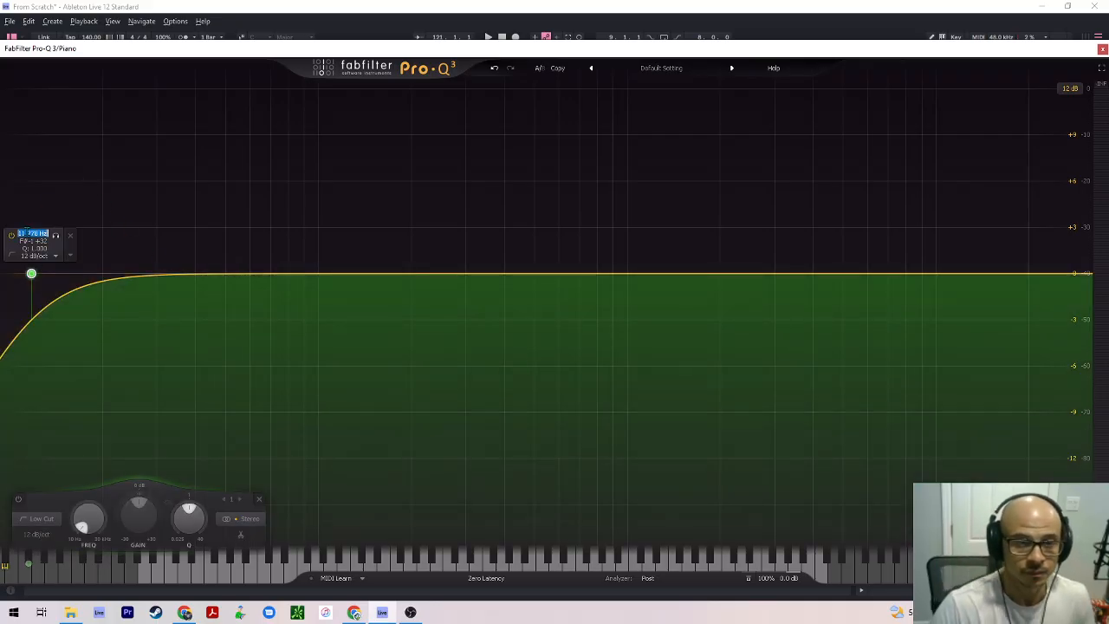
text(225)
key(Return)
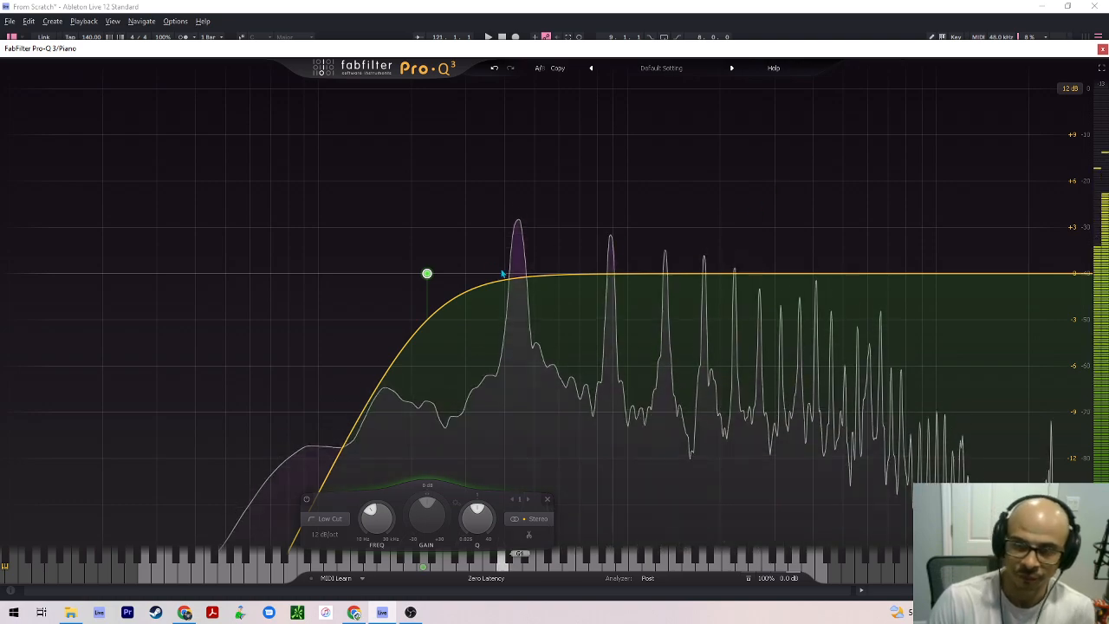
Add a bell cut of about -2 dB near 489 Hz in the Piano's Pro-Q 3 and close the plug-in window
mouse_move(514, 278)
mouse_down()
mouse_move(517, 116)
mouse_move(517, 321)
mouse_move(517, 297)
mouse_up()
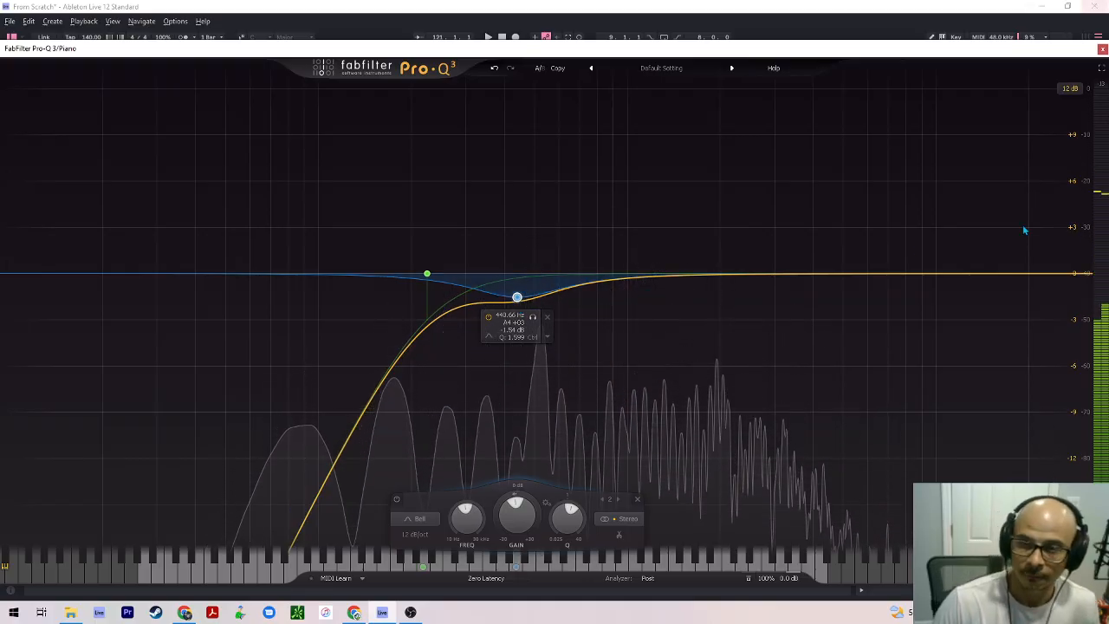
drag(517, 298, 531, 305)
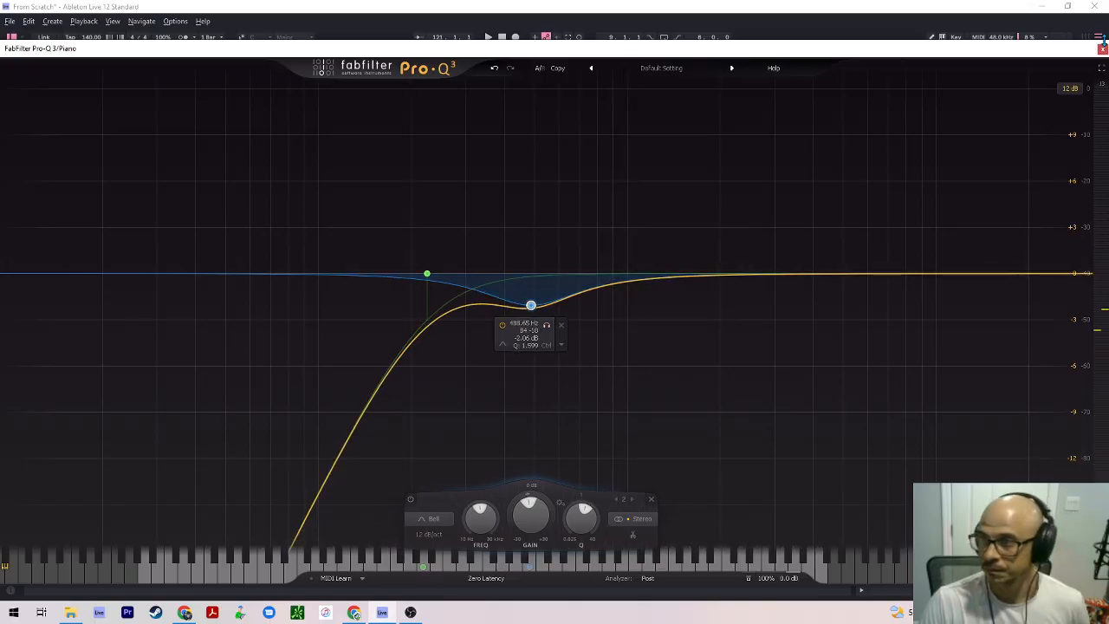
click(1102, 48)
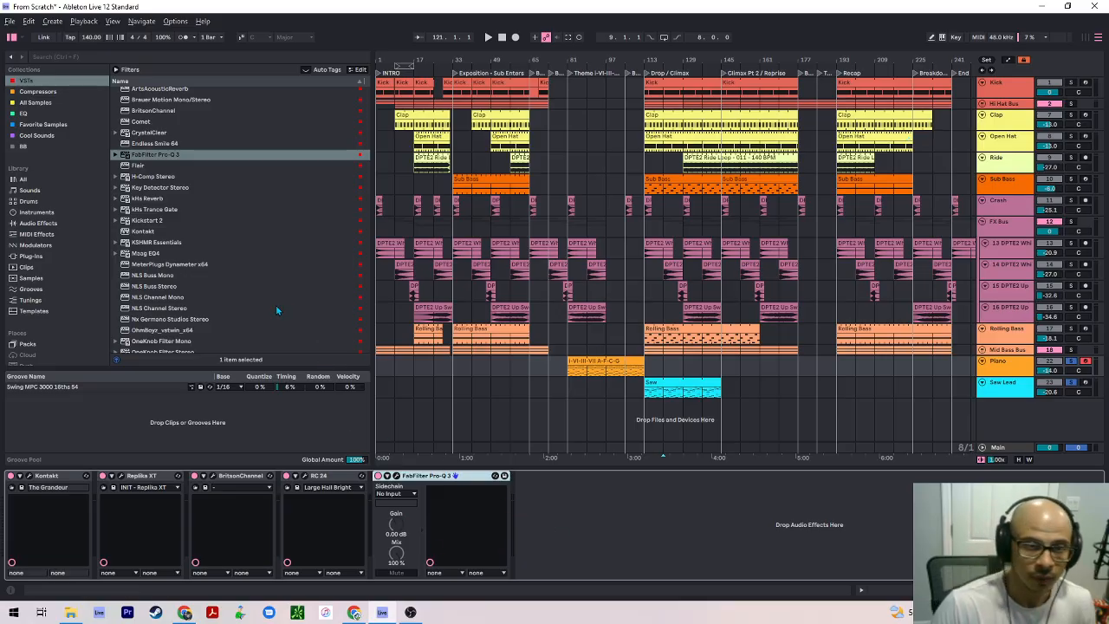
Find the Vertigo VSC-2 compressor among the compressors and insert it between RC 24 and Pro-Q 3 on the Piano track
scroll(152, 244, down, 3)
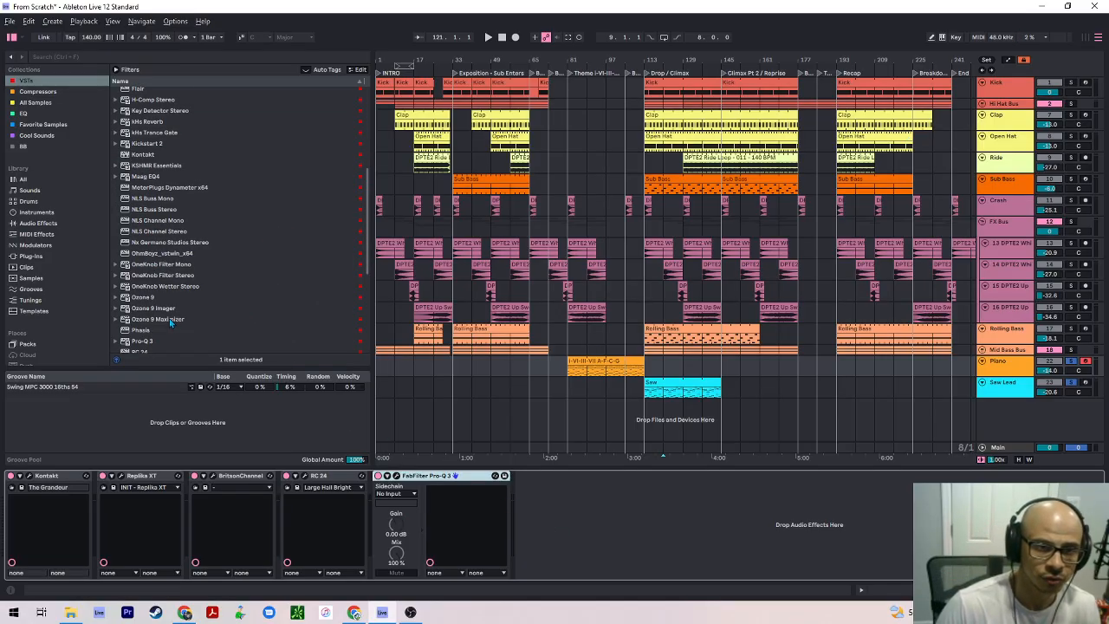
scroll(156, 317, down, 4)
scroll(145, 255, down, 3)
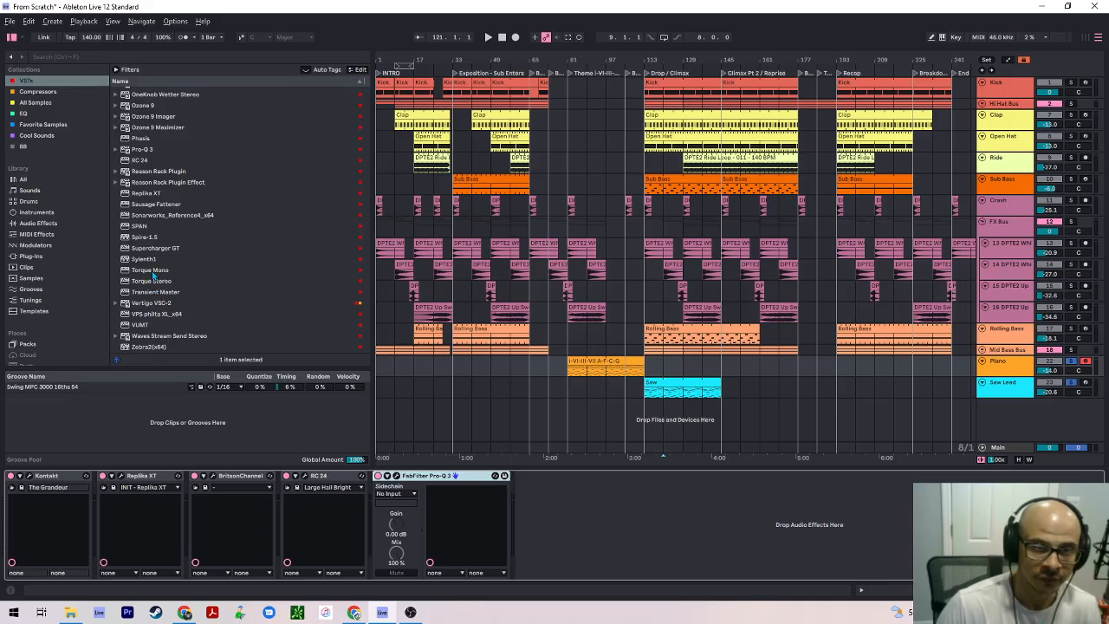
scroll(143, 223, up, 2)
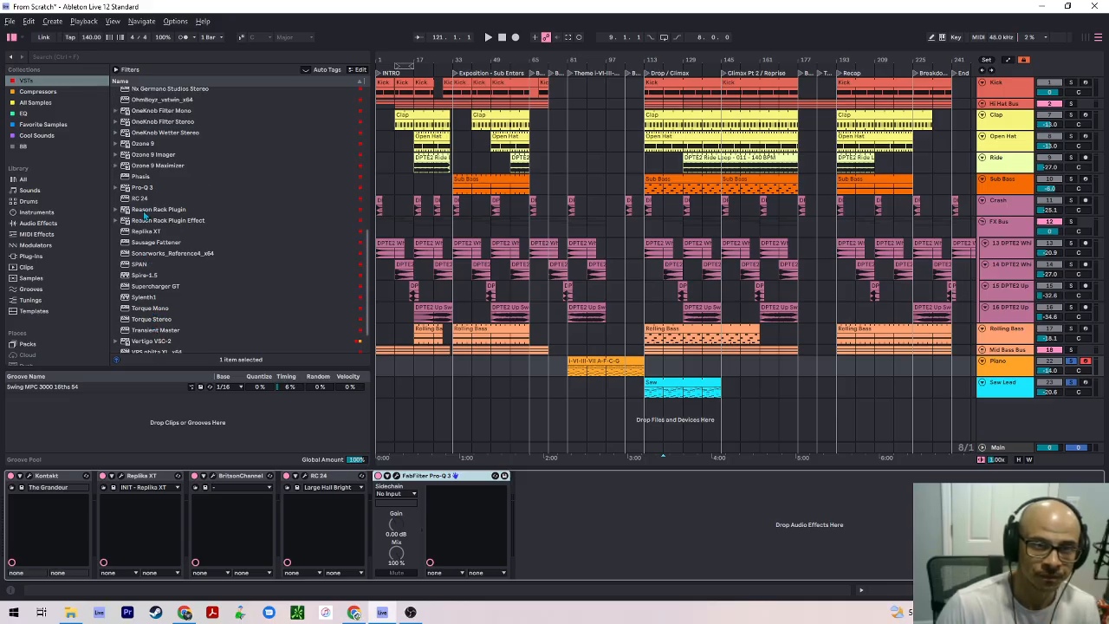
click(43, 91)
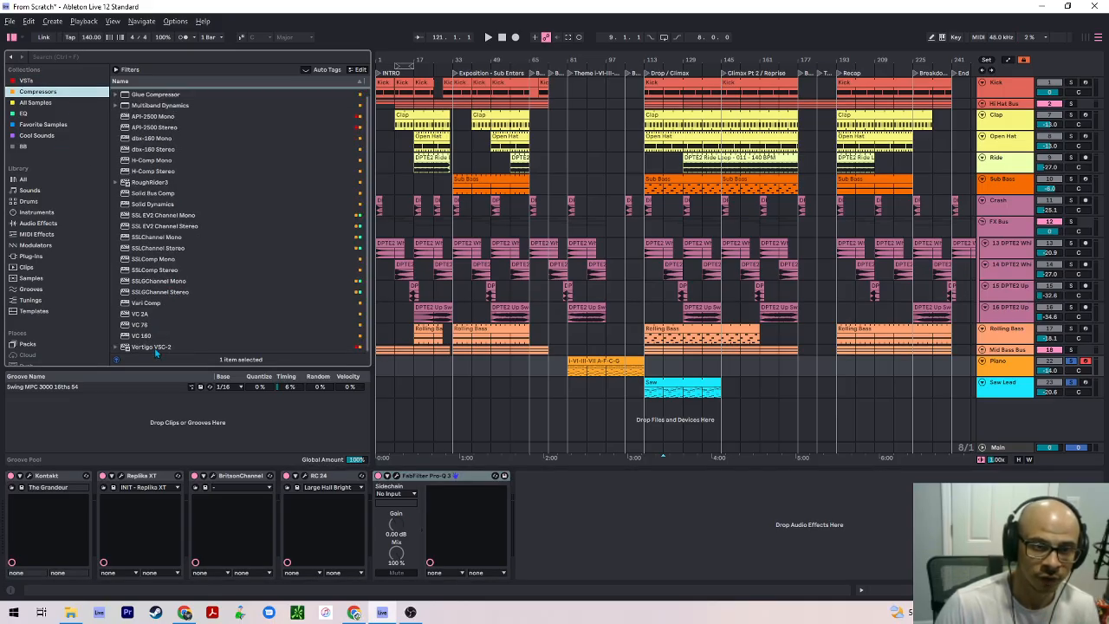
mouse_move(156, 352)
mouse_down()
mouse_move(230, 378)
mouse_move(339, 495)
mouse_move(386, 524)
mouse_move(381, 486)
mouse_up()
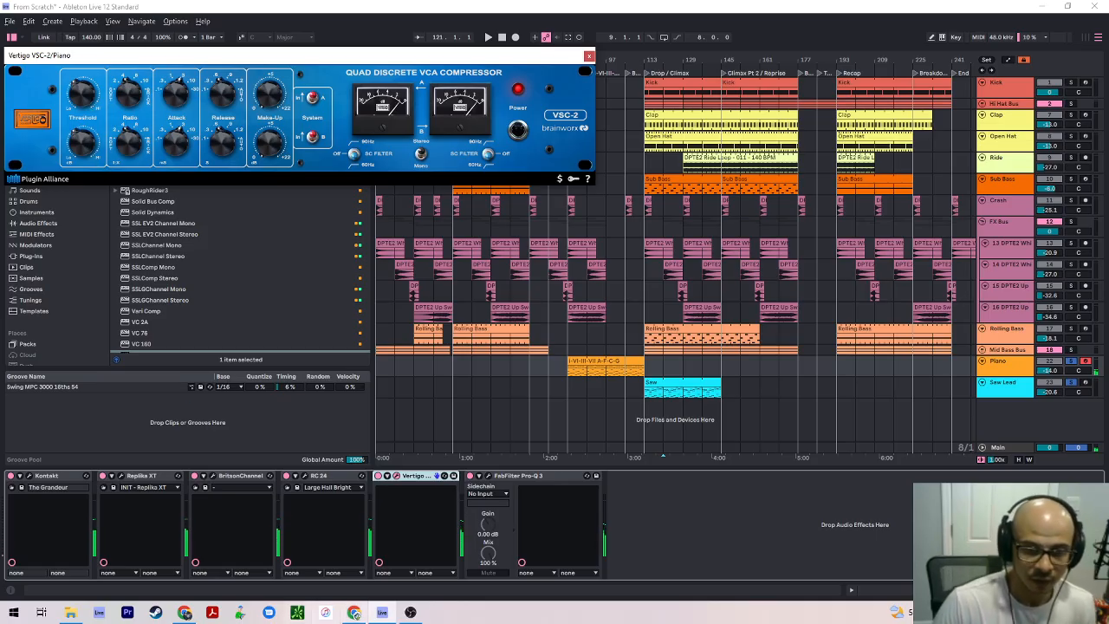
Move Vertigo VSC-2 ahead of the RC 24 reverb in the Piano chain and close its window
click(424, 485)
drag(423, 486, 380, 511)
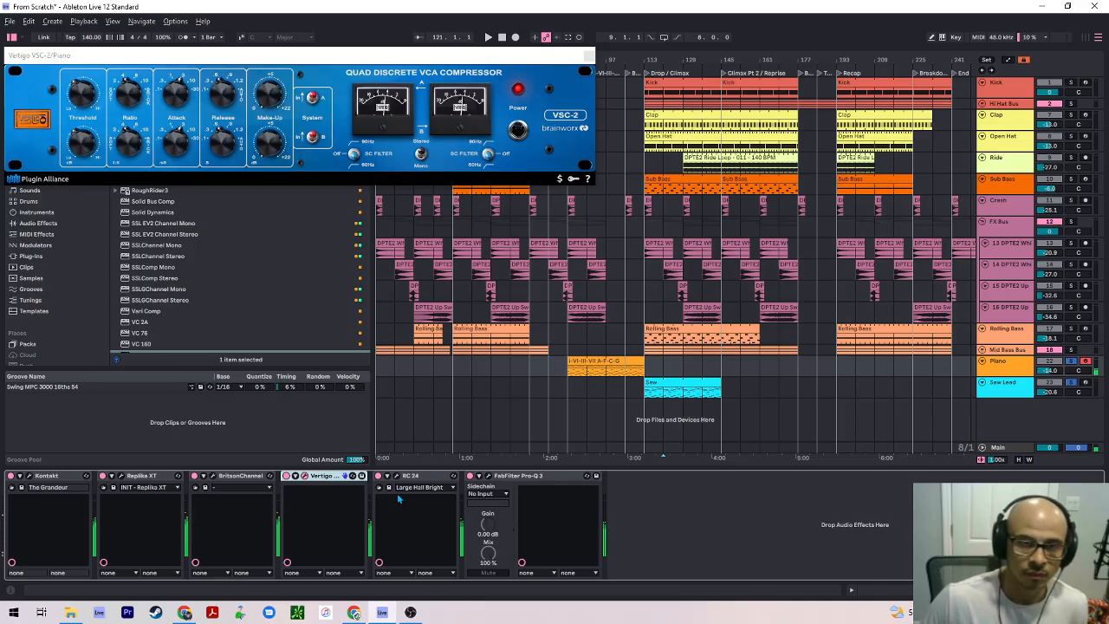
click(583, 58)
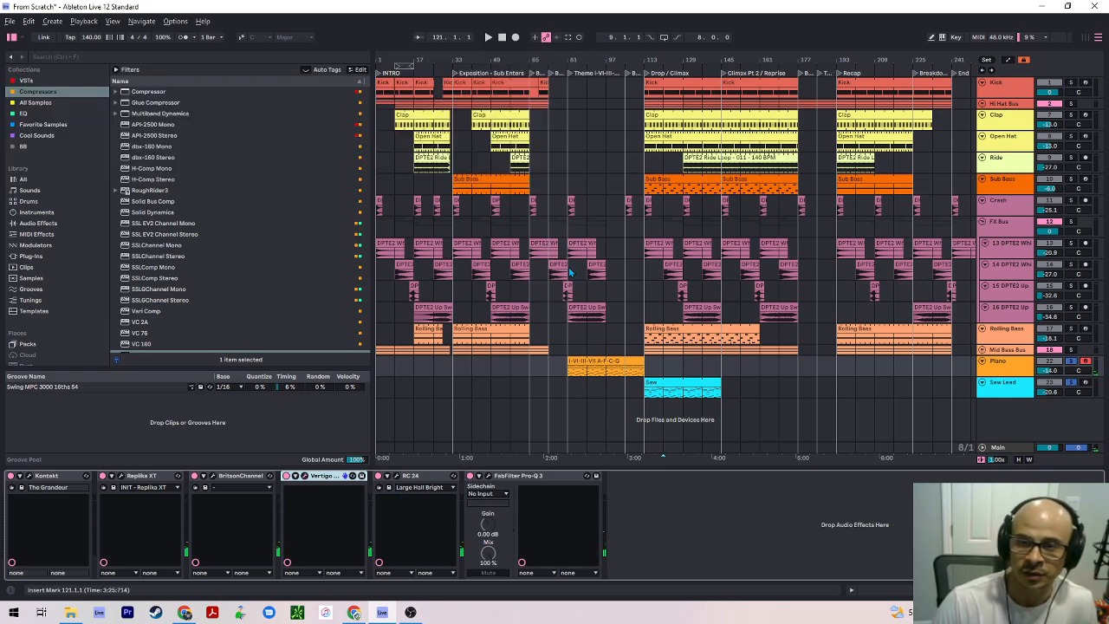
Solo the Kick along with the Piano and Saw Lead and play from bar 113
click(643, 316)
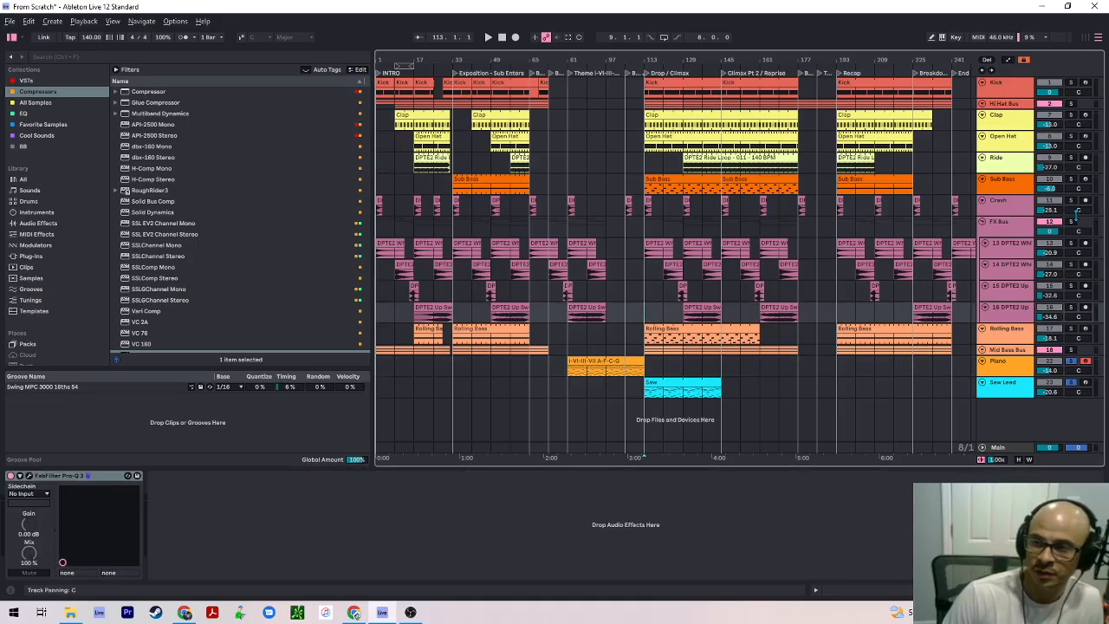
click(1073, 87)
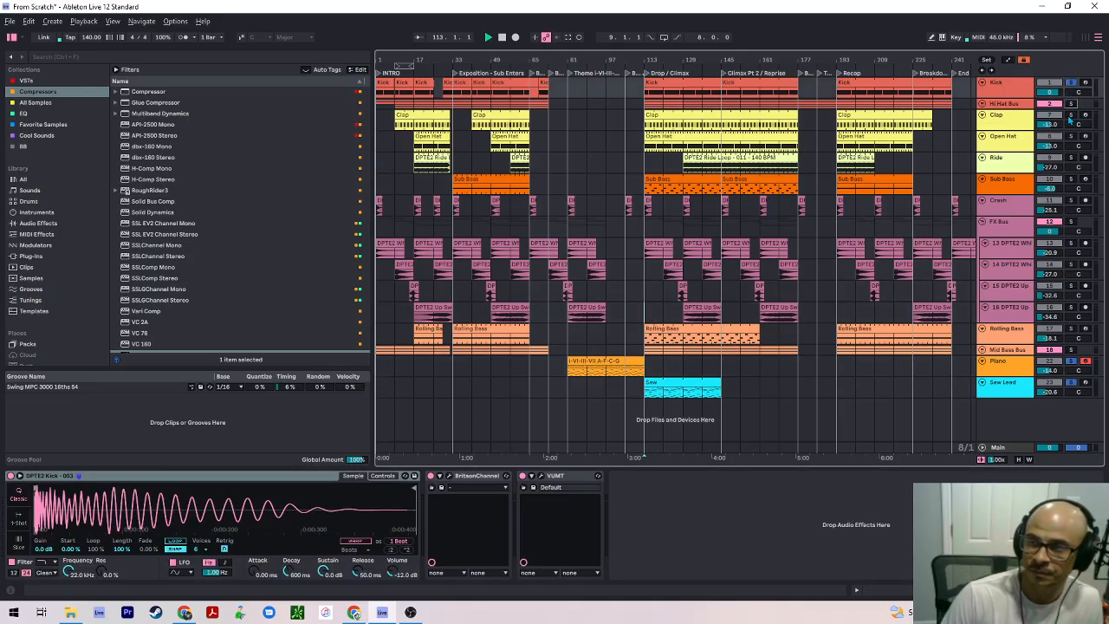
key(space)
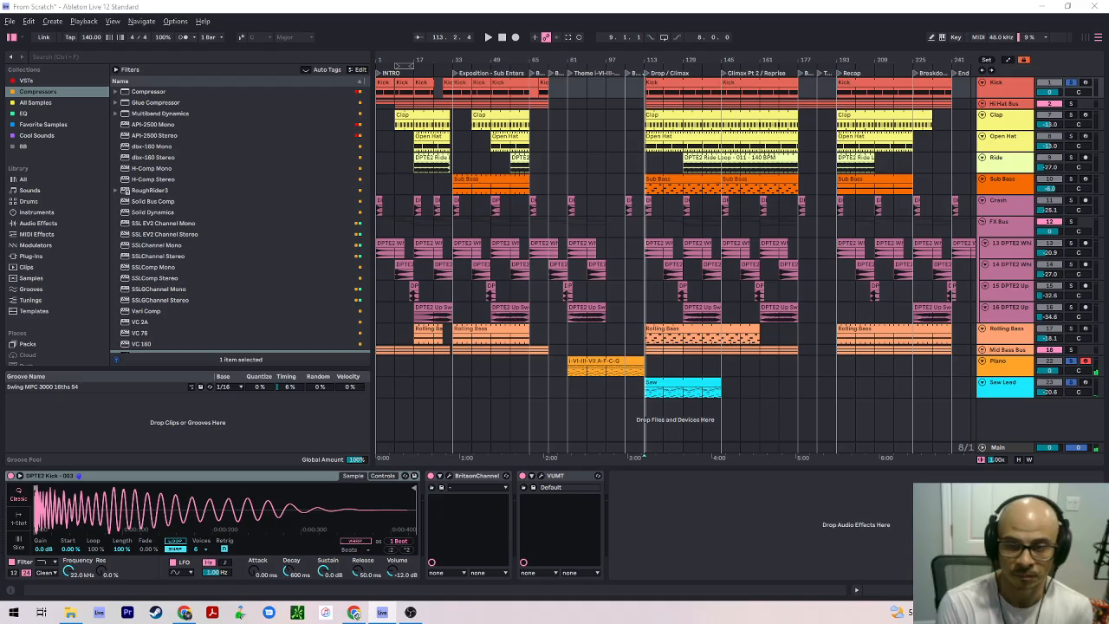
Open Vertigo VSC-2 on the Piano track and set the Piano's volume to -3.3 dB
click(1001, 362)
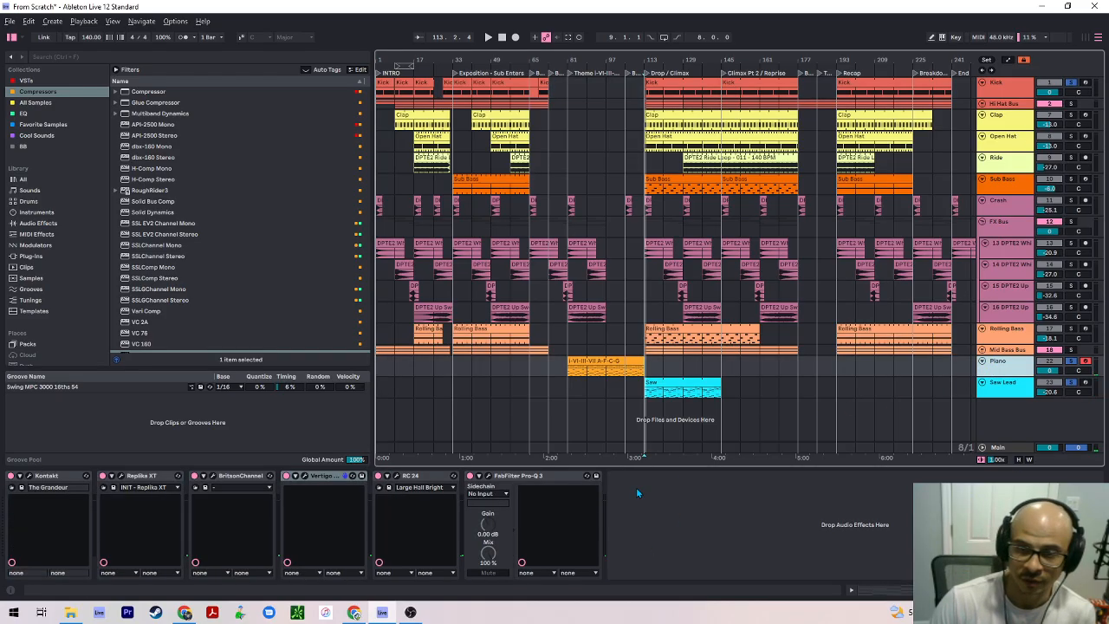
click(305, 476)
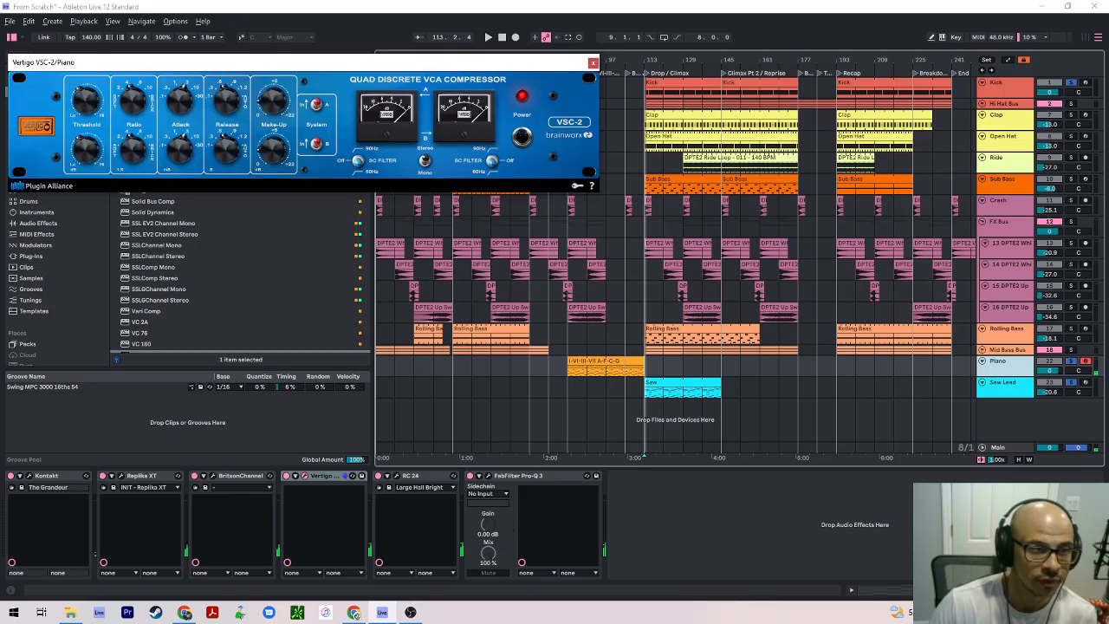
drag(1050, 371, 1050, 377)
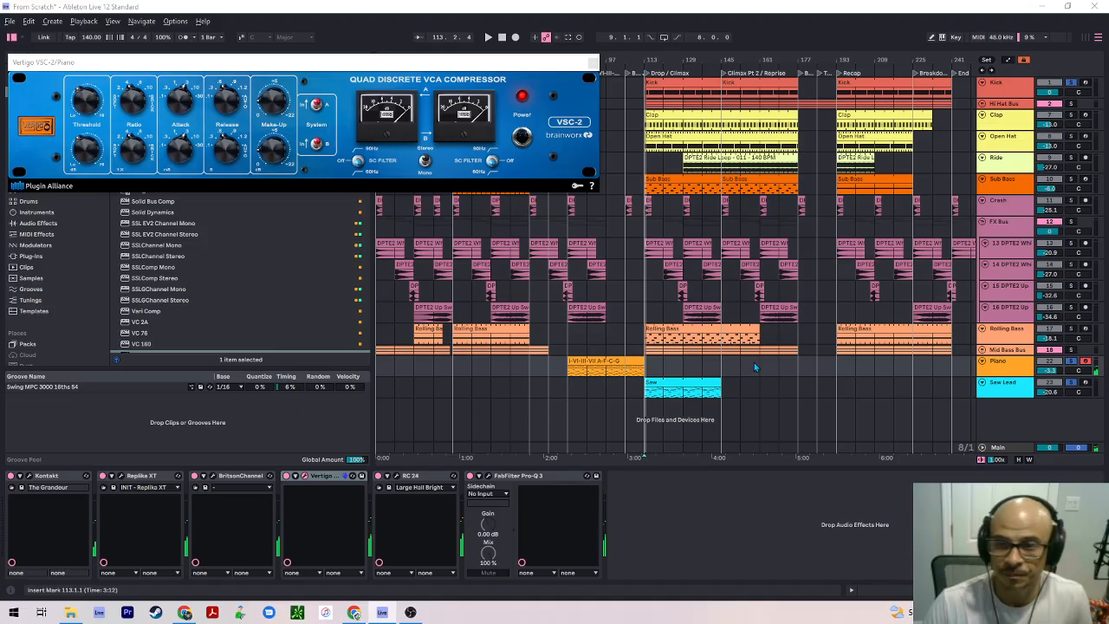
Clear the track solos, close the Vertigo VSC-2 window and play the full mix from the Drop / Climax at bar 113
click(651, 331)
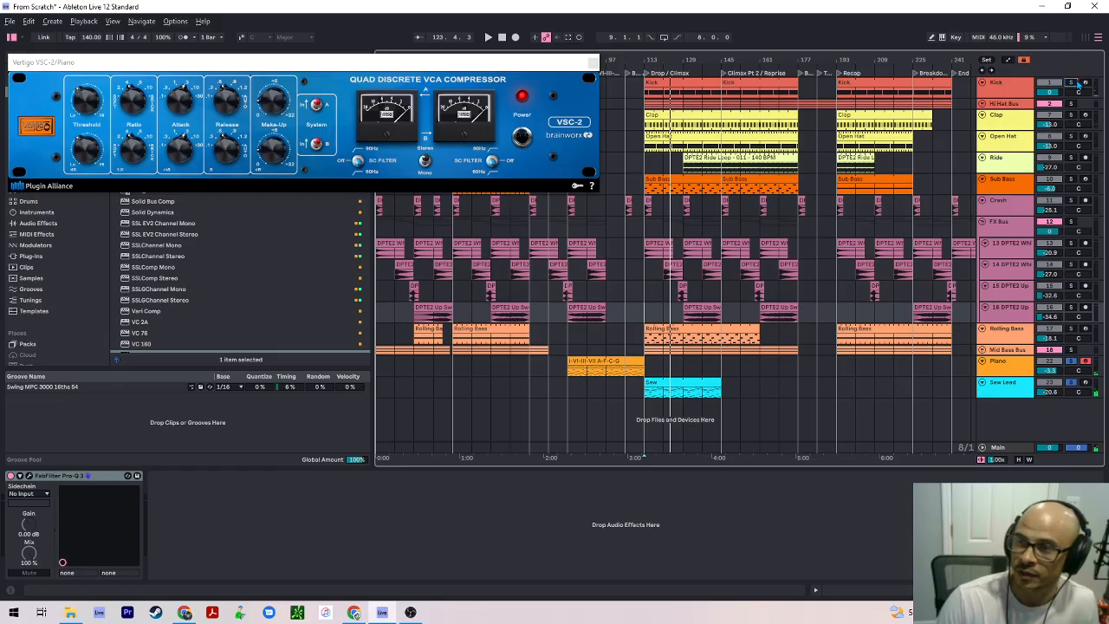
click(1077, 83)
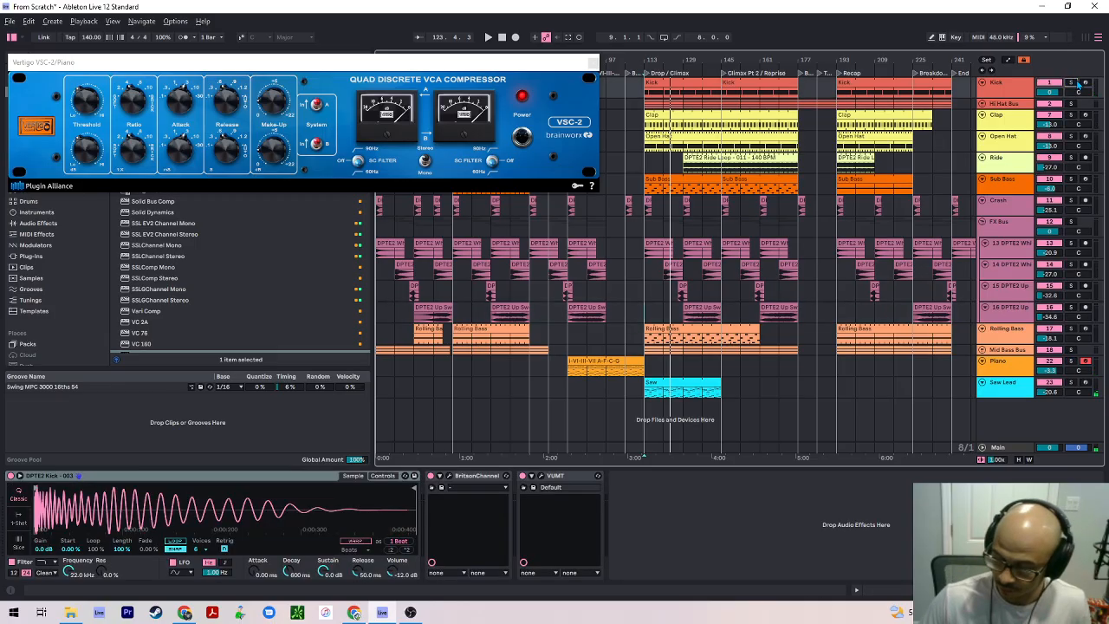
key(space)
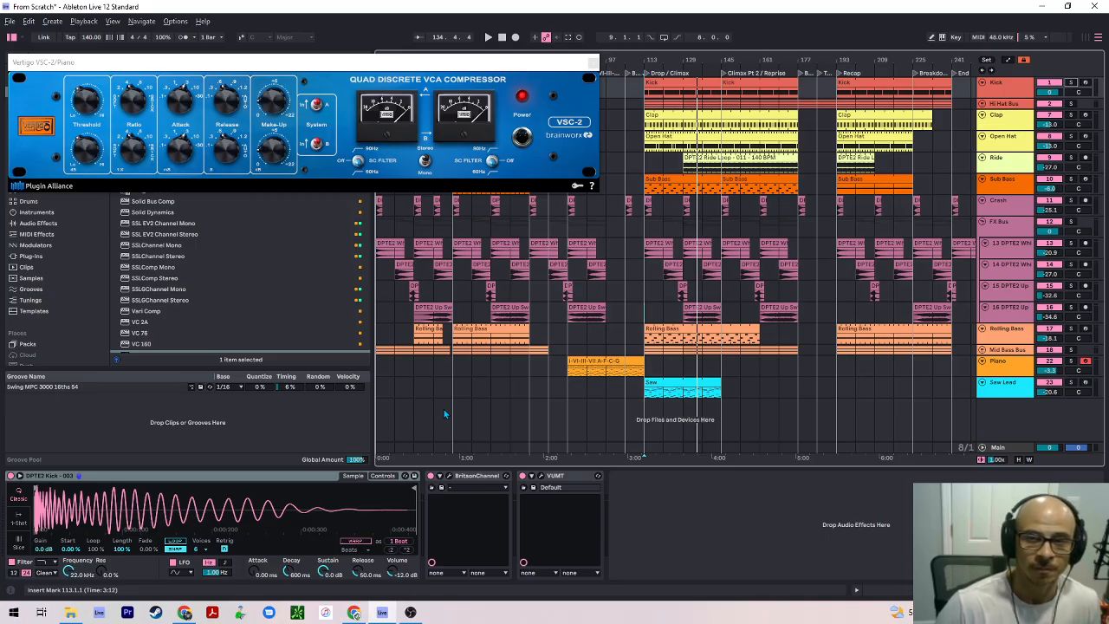
click(593, 62)
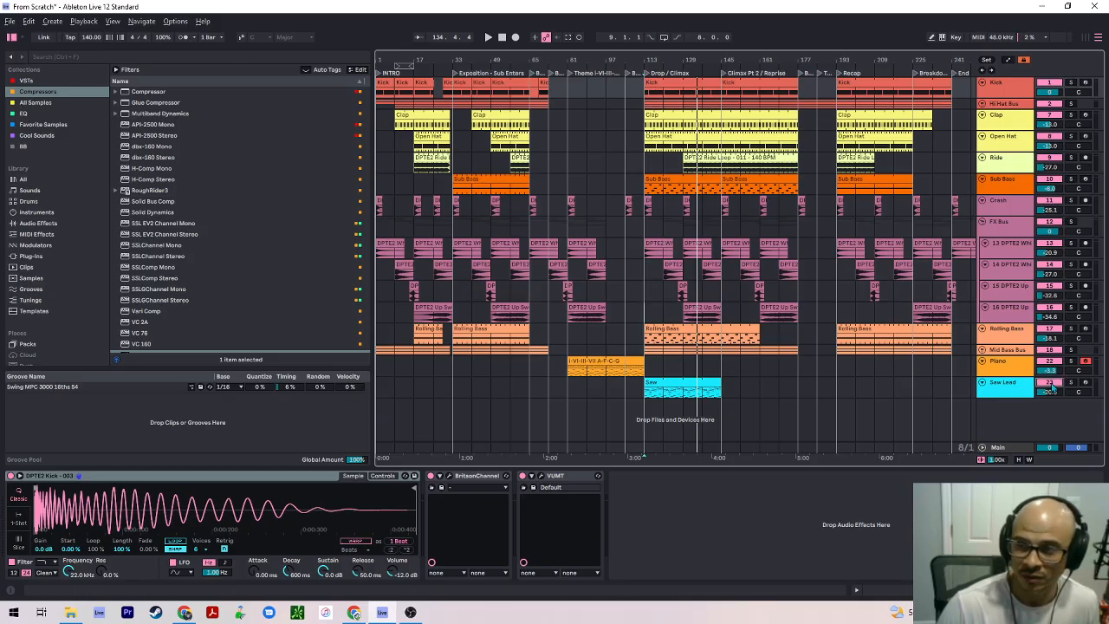
click(644, 298)
key(space)
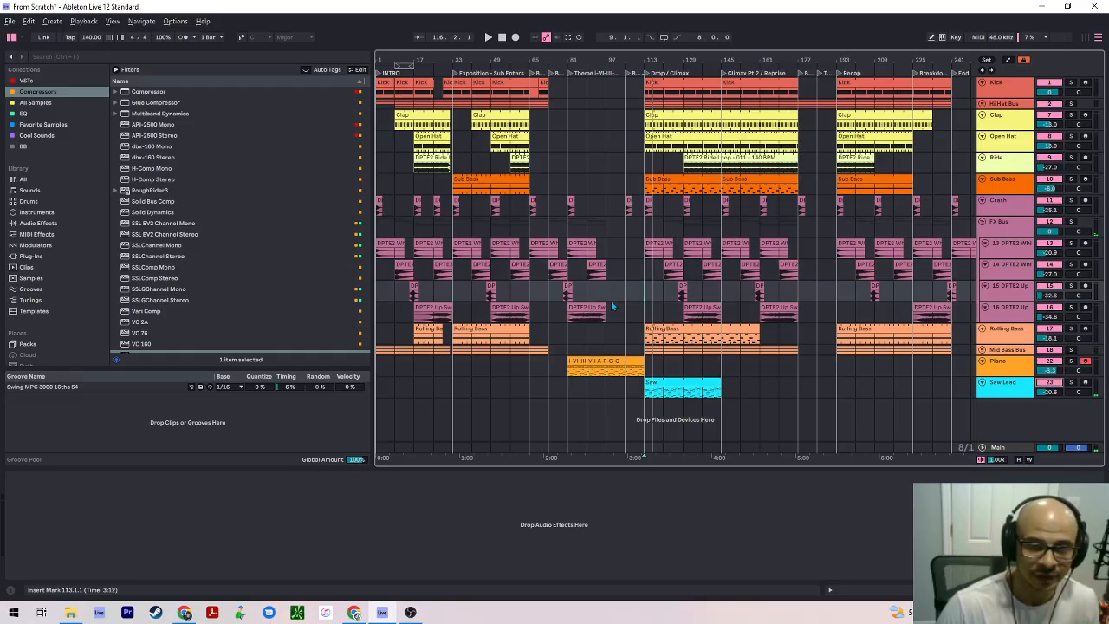
click(669, 95)
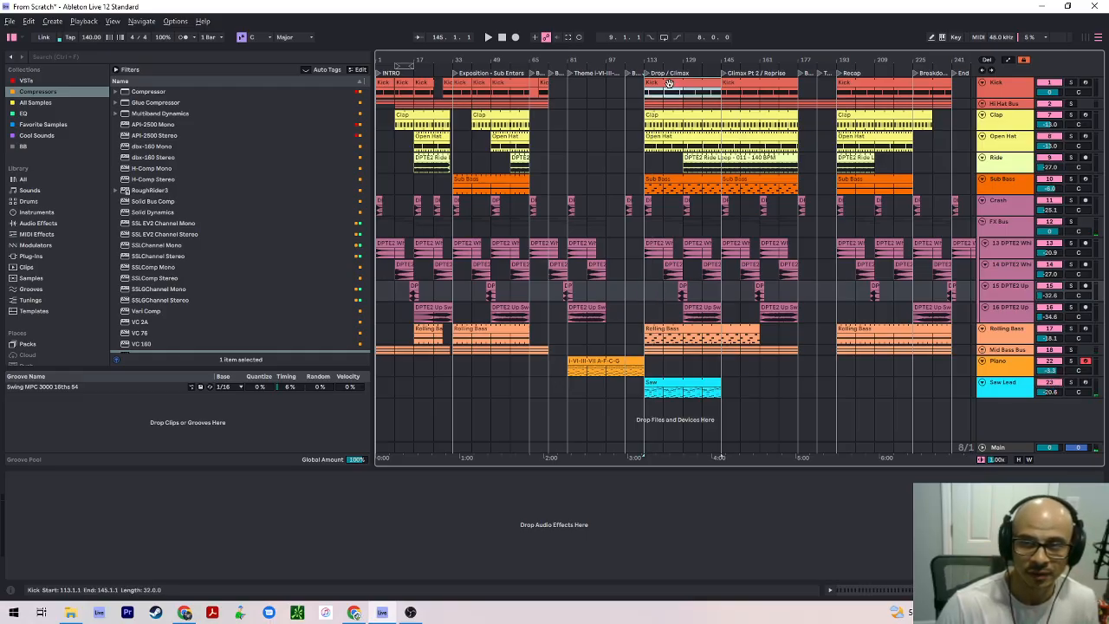
shift+click(684, 347)
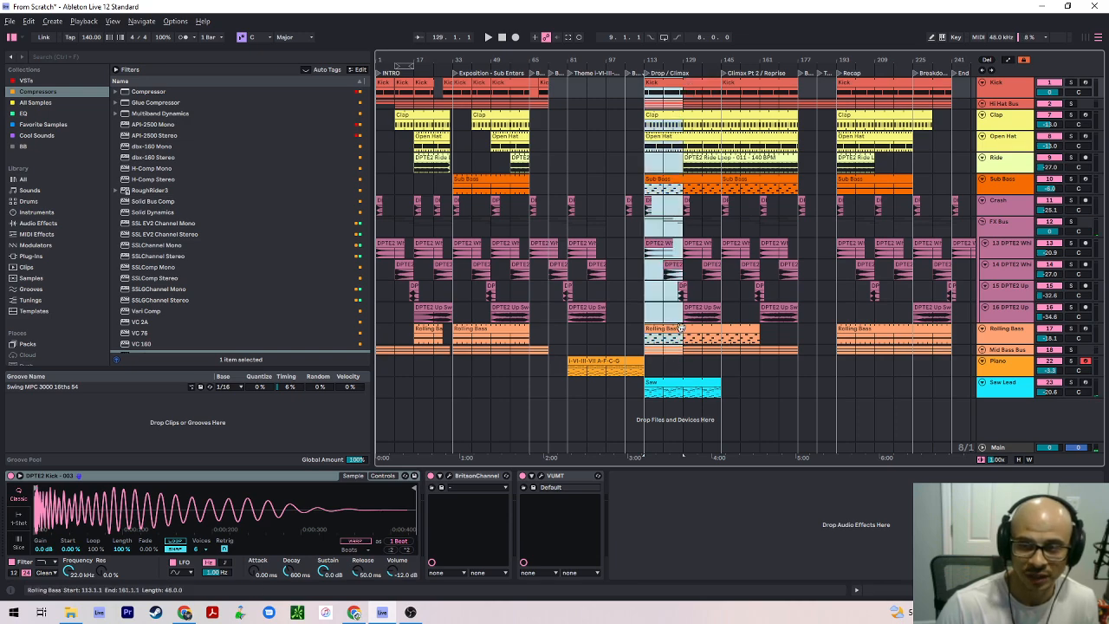
click(683, 340)
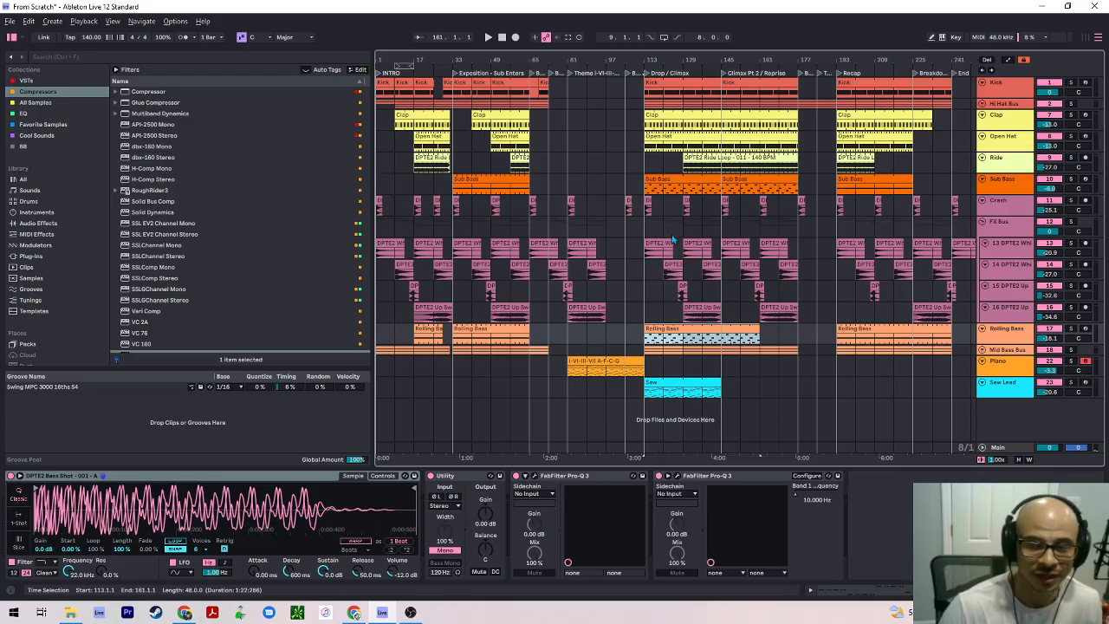
click(1049, 83)
click(1049, 104)
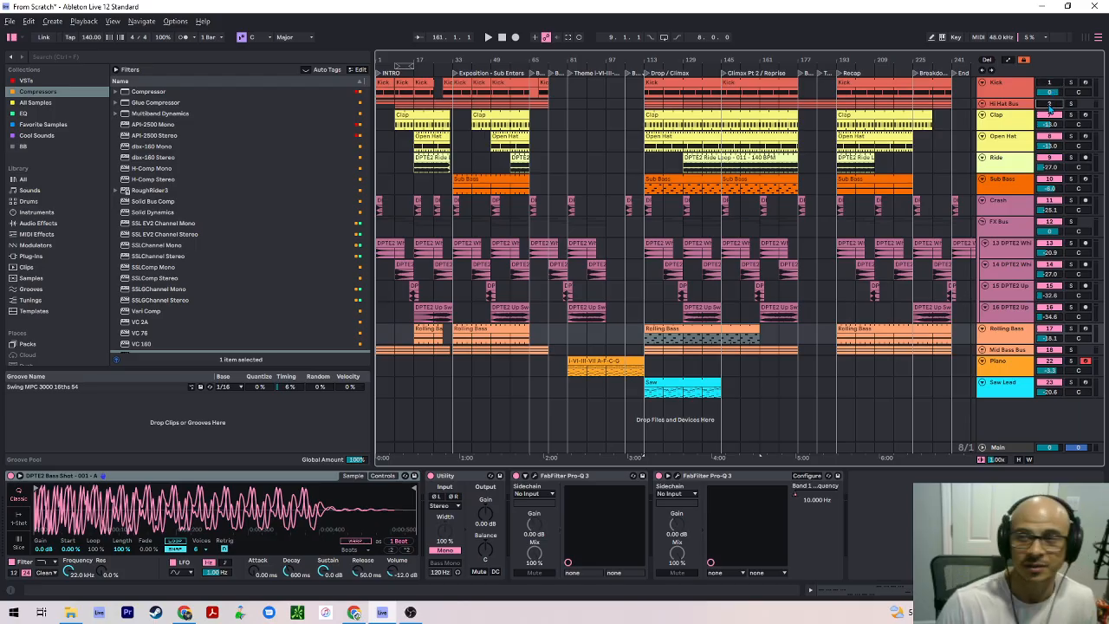
click(1049, 104)
click(1049, 83)
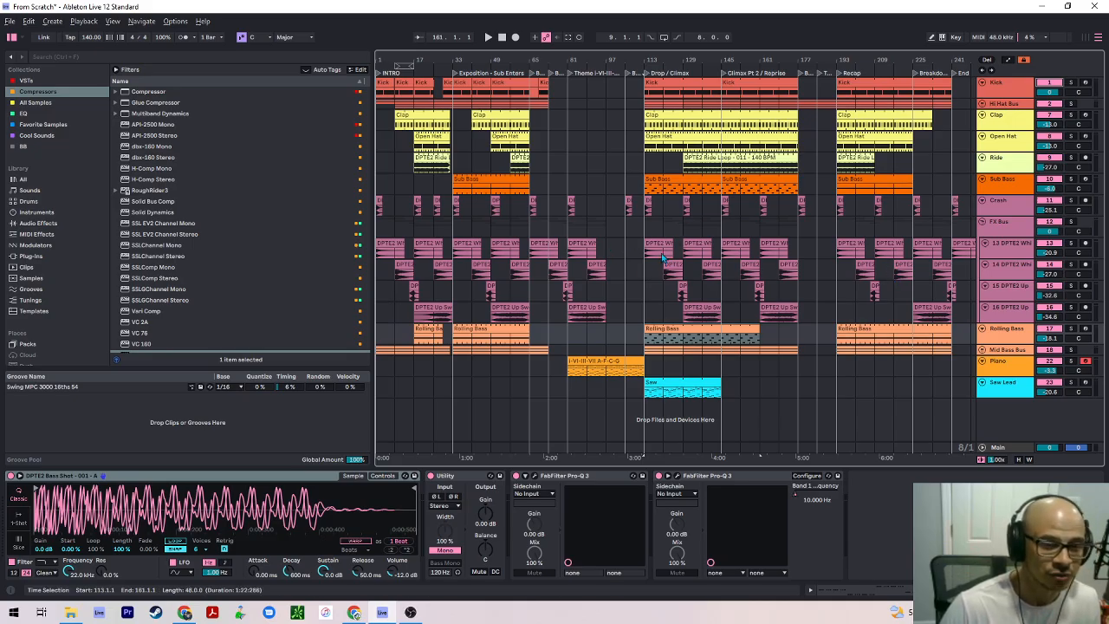
click(646, 230)
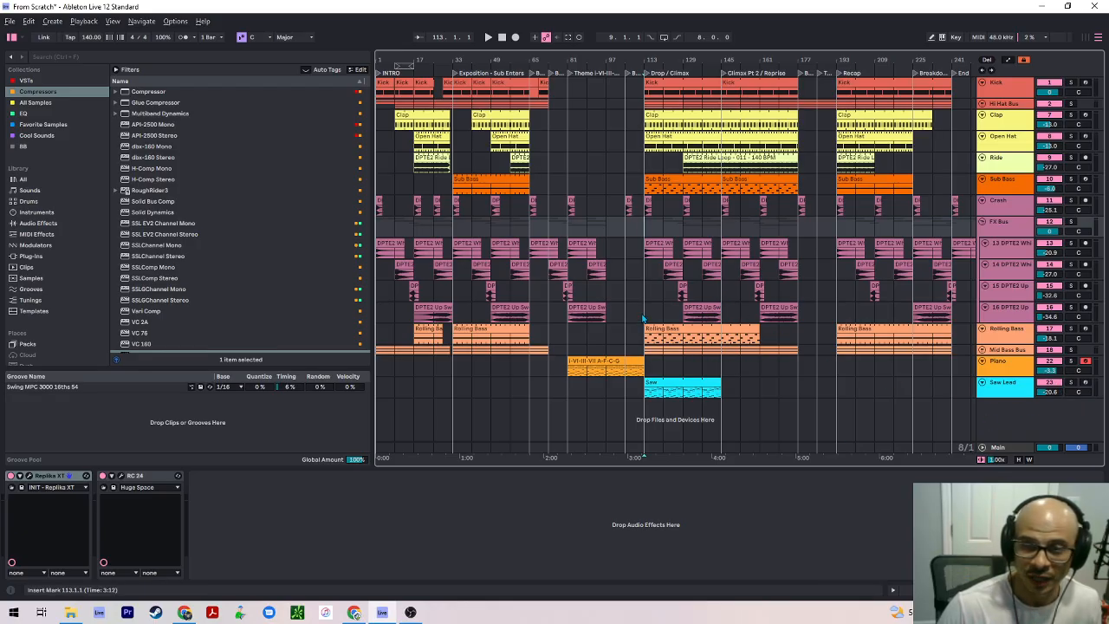
Examine the notes of the Saw clip and the Piano chord clip in the note editor
double_click(665, 381)
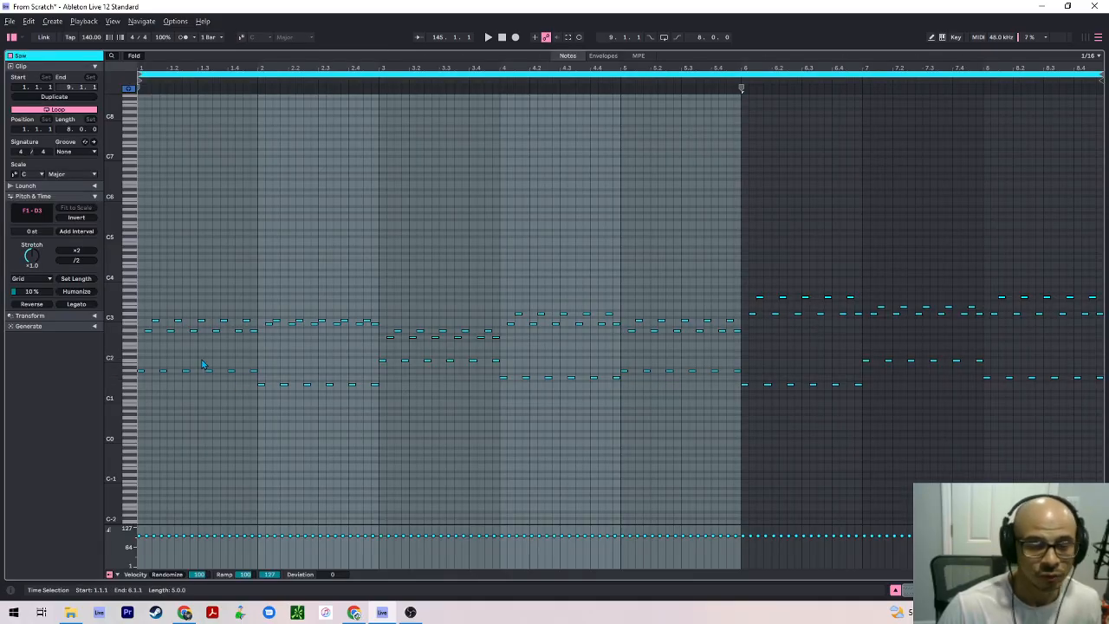
key(shift+Tab)
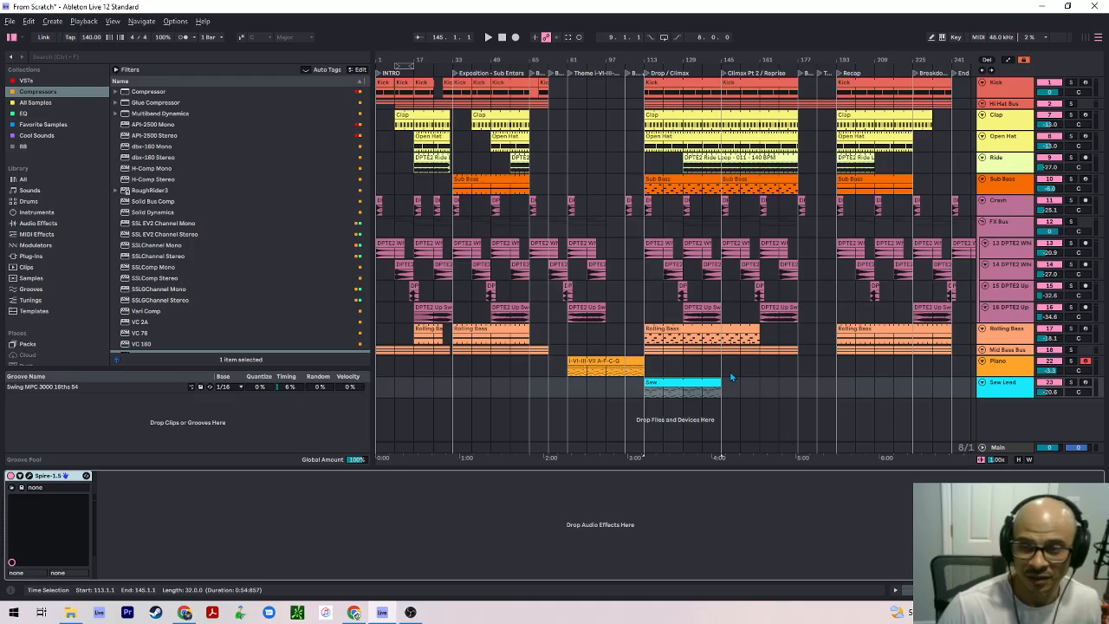
drag(616, 364, 686, 366)
double_click(684, 369)
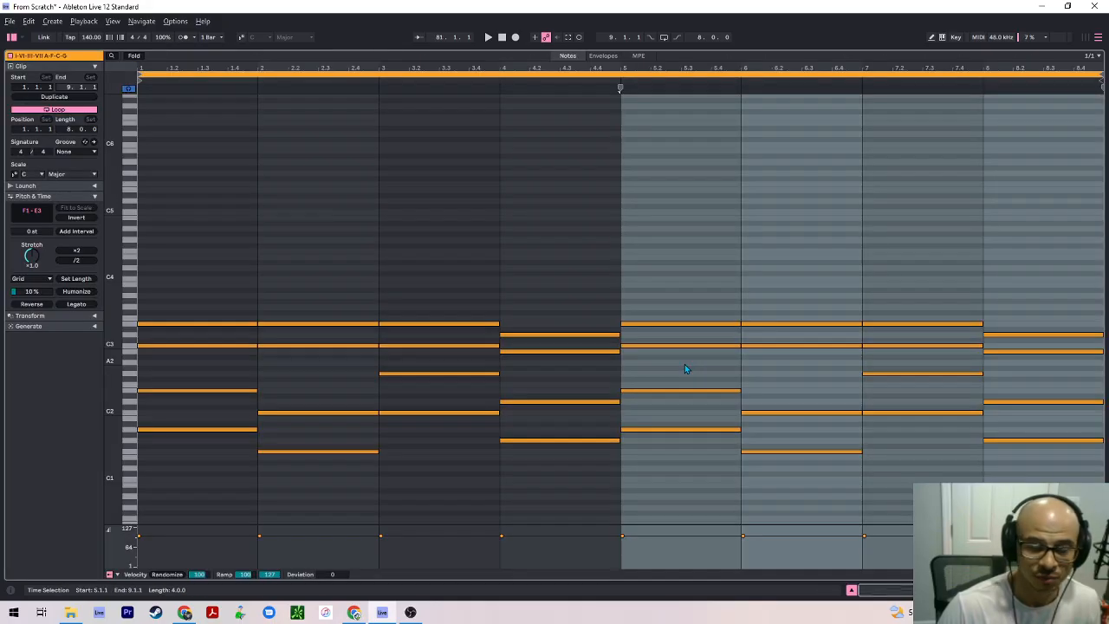
Return to the arrangement and move the Piano chord clip to the Theme section, starting at bar 81
key(shift+Tab)
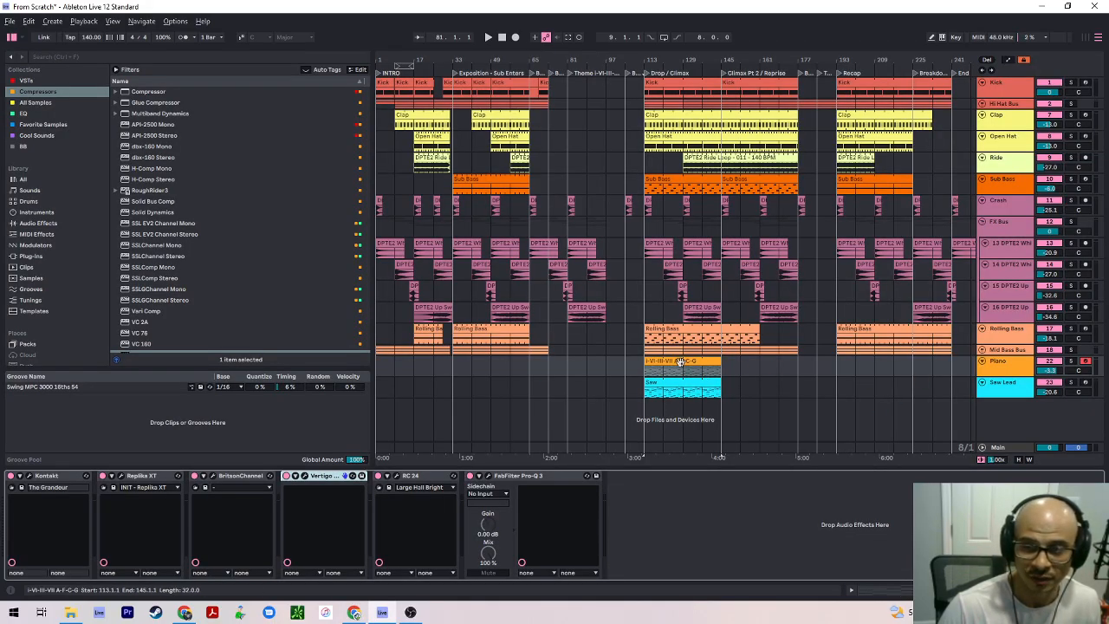
drag(681, 368, 604, 371)
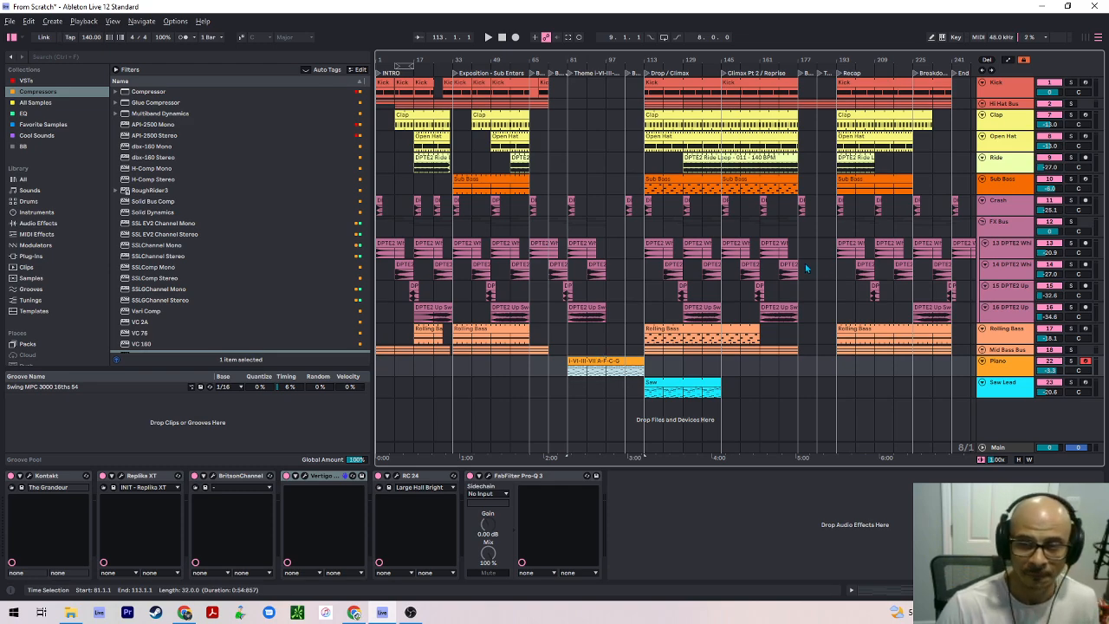
Add the Kickstart 2 plug-in to the Saw Lead track after Spire
key(Down)
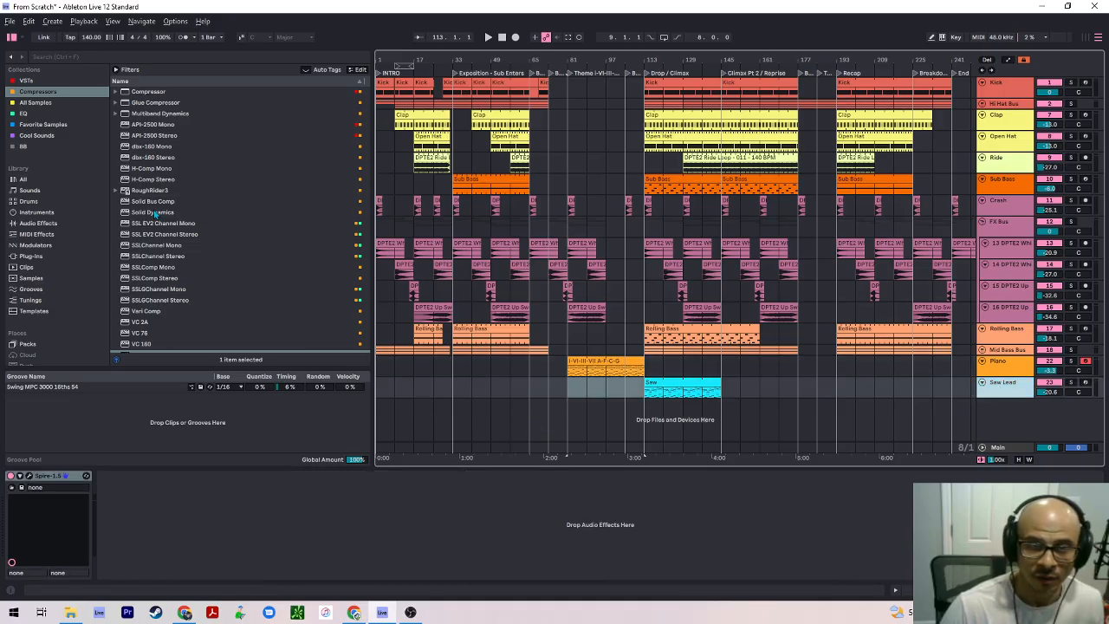
scroll(141, 138, down, 1)
scroll(143, 212, up, 1)
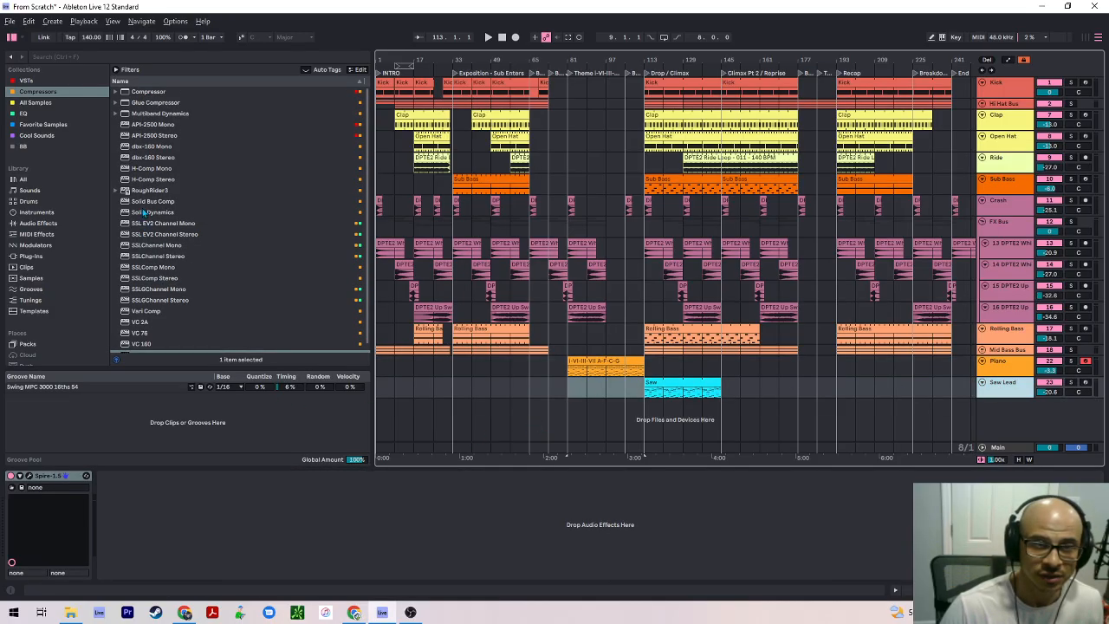
click(26, 80)
scroll(146, 314, down, 5)
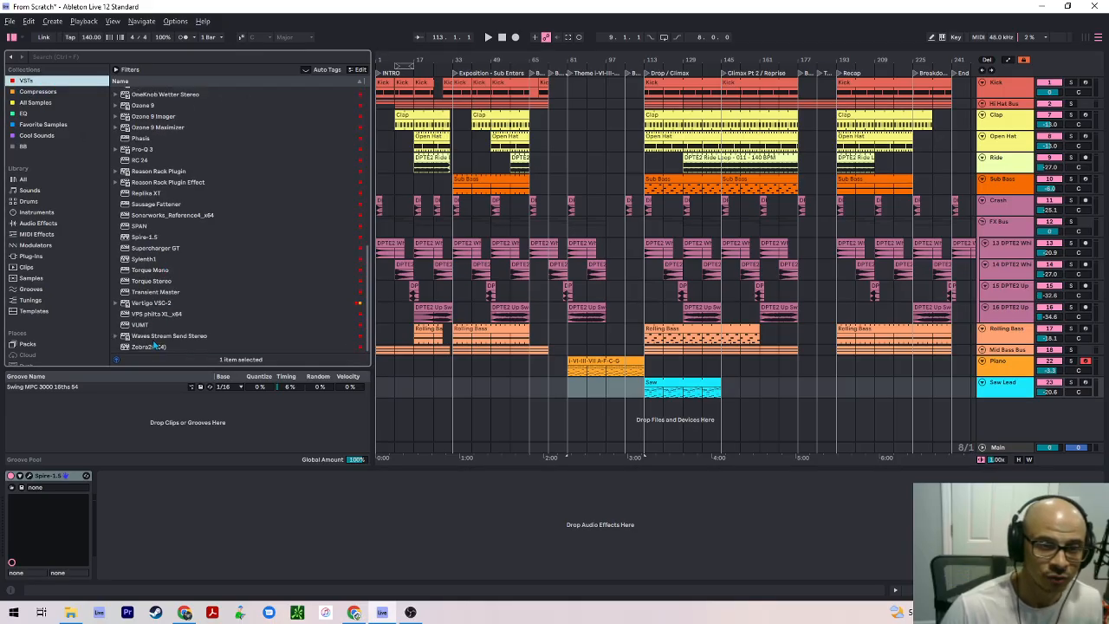
scroll(151, 224, up, 3)
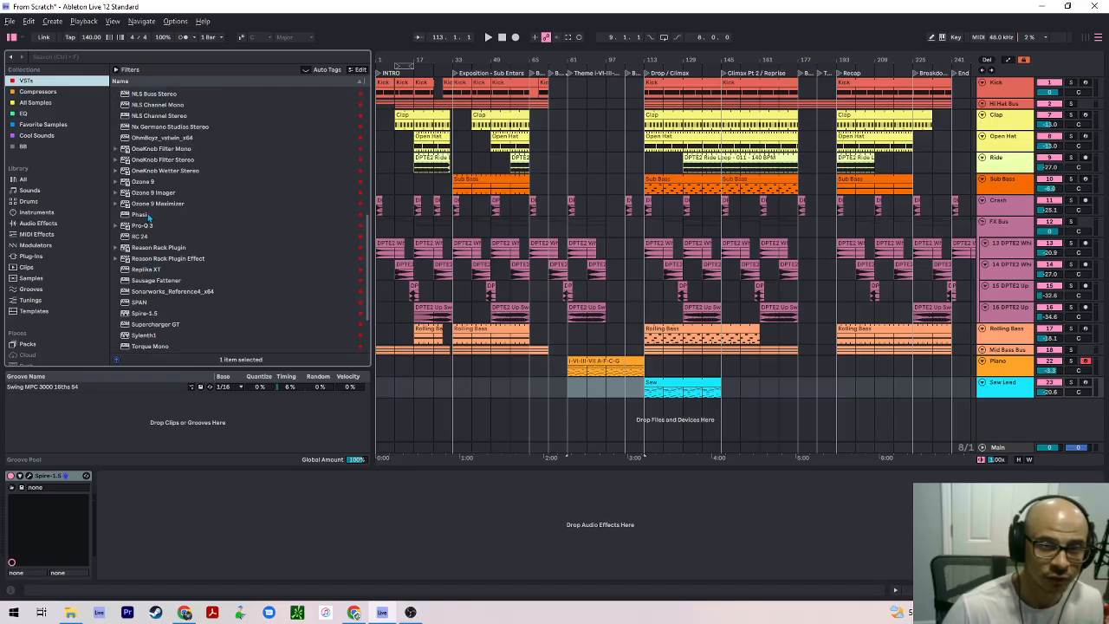
scroll(191, 291, up, 4)
drag(146, 143, 179, 528)
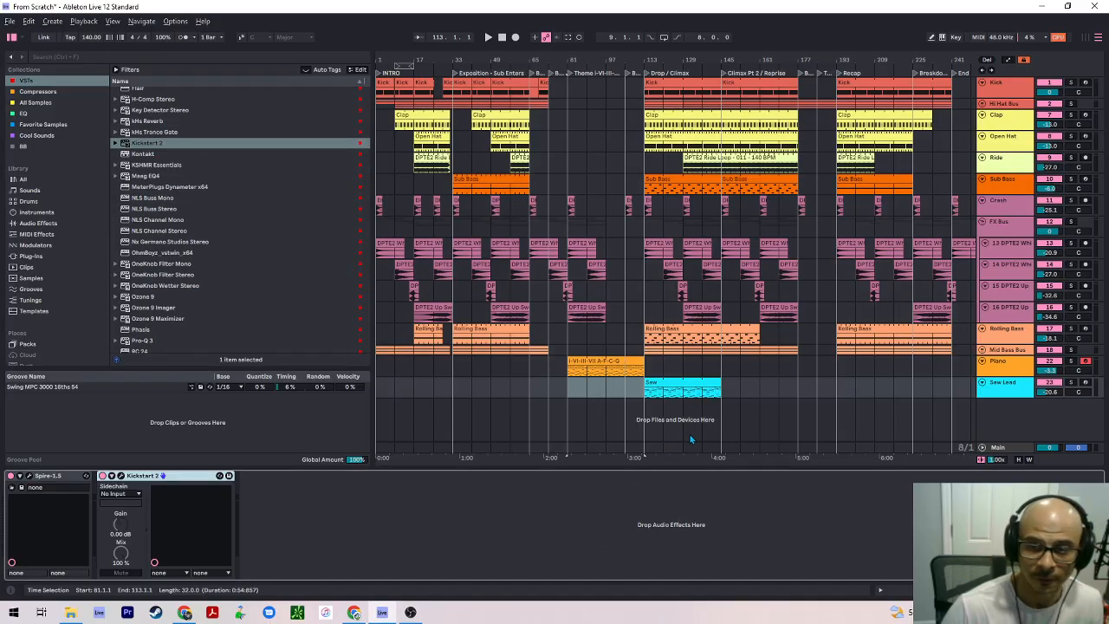
Move the Saw clip to bar 81 under the Piano clip and play the Theme section from there
click(679, 382)
drag(672, 382, 596, 382)
click(602, 357)
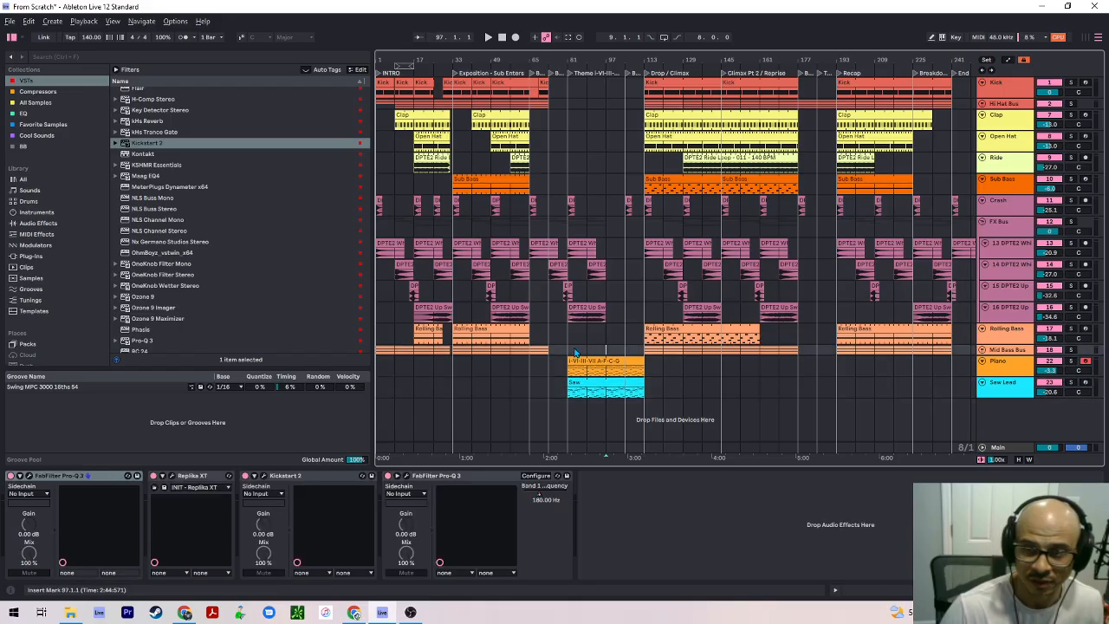
key(space)
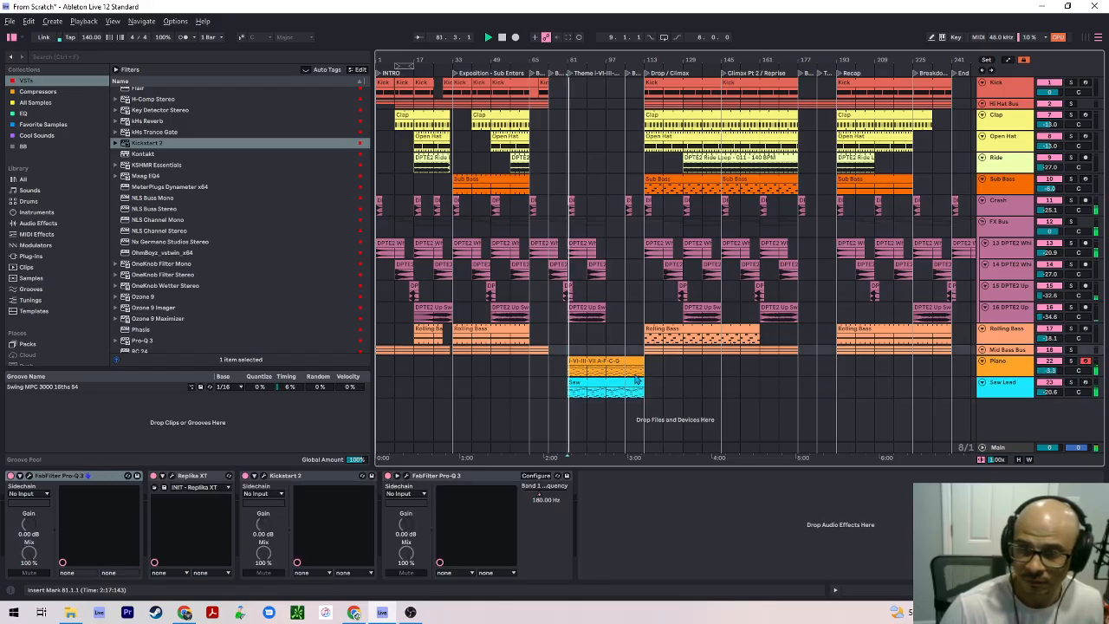
Deactivate the Piano chord clip in the Theme and check Kickstart 2 on the Saw Lead during playback
key(Down)
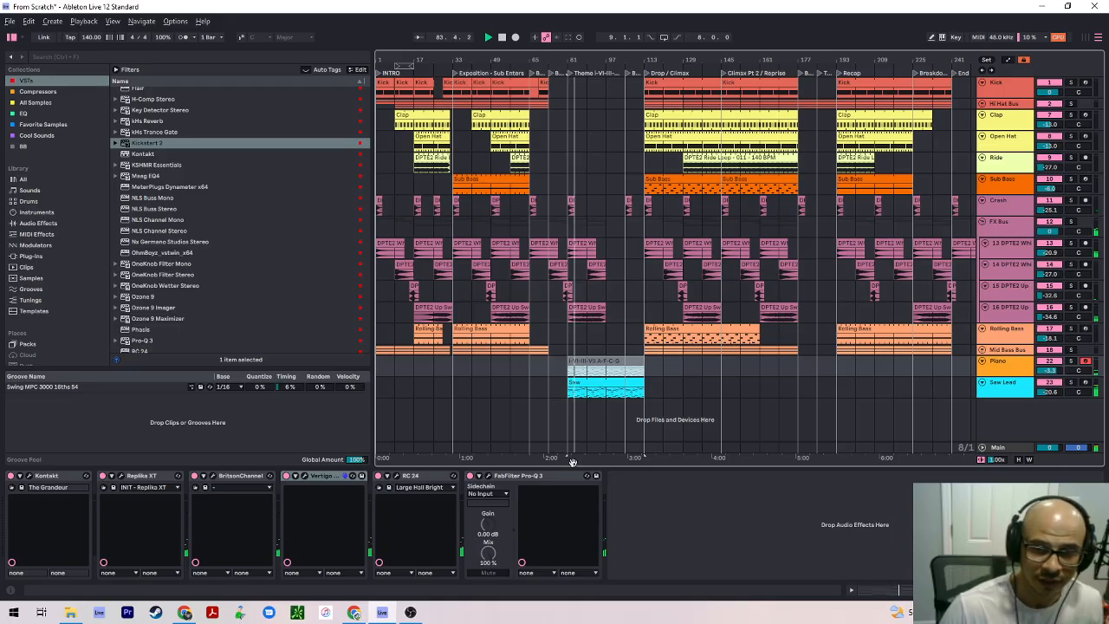
click(1003, 386)
click(111, 477)
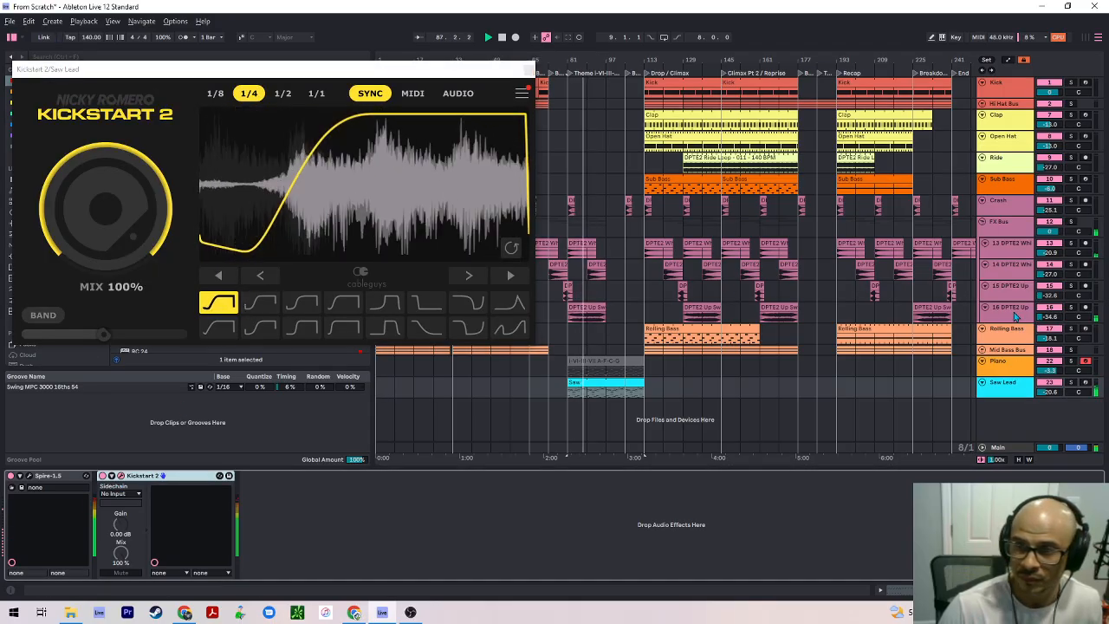
click(612, 301)
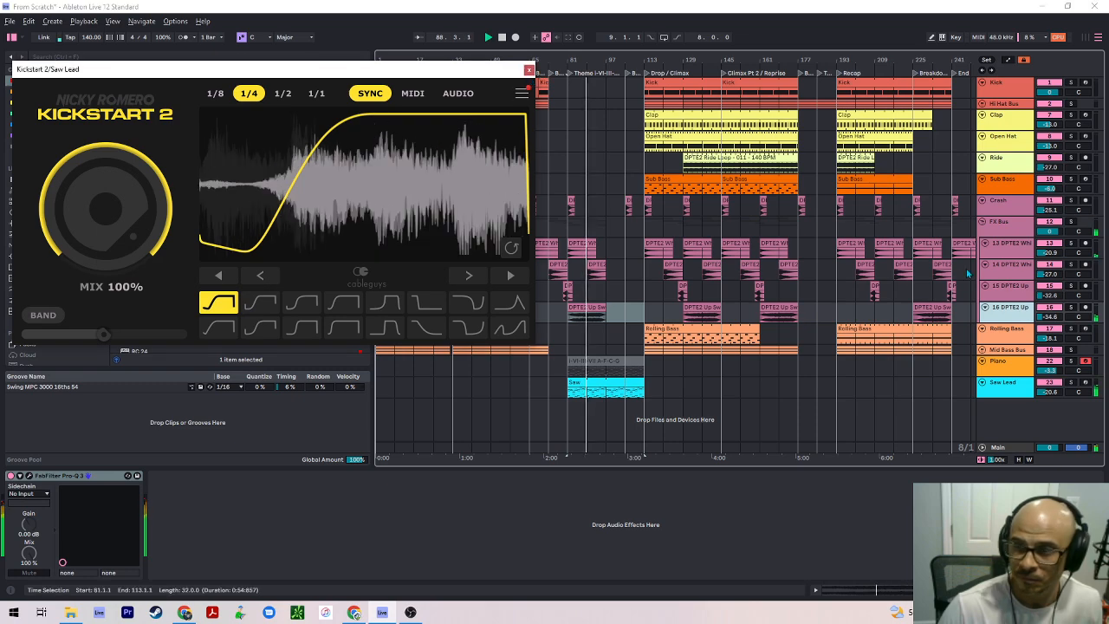
click(529, 70)
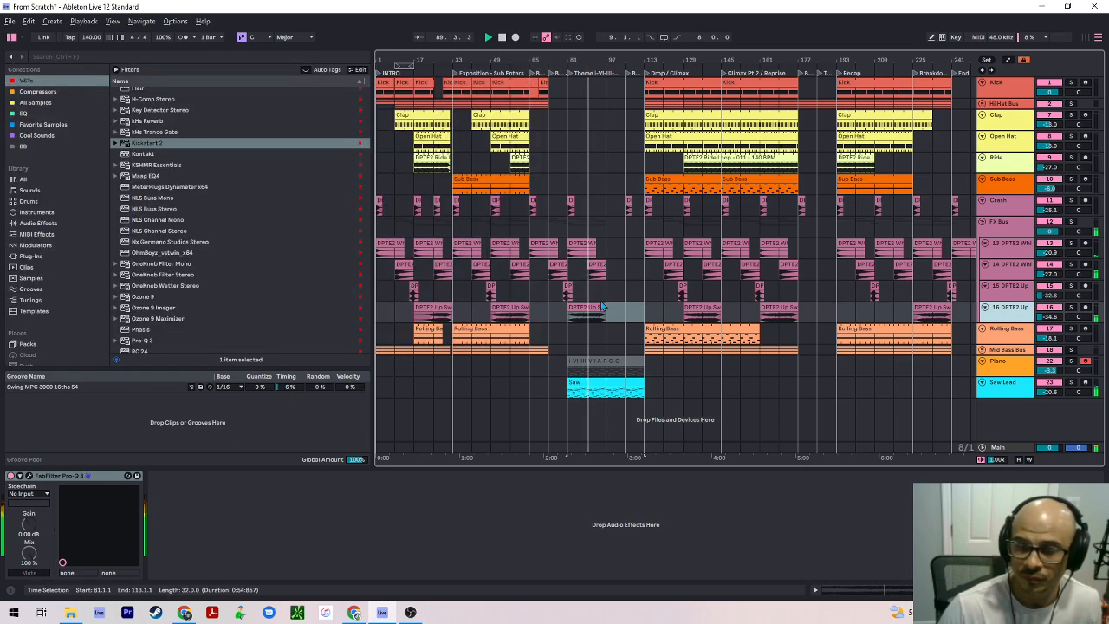
Create an eight-bar Kick clip in the Break at bar 73, with a single quarter-note kick on its first beat
scroll(608, 305, up, 3)
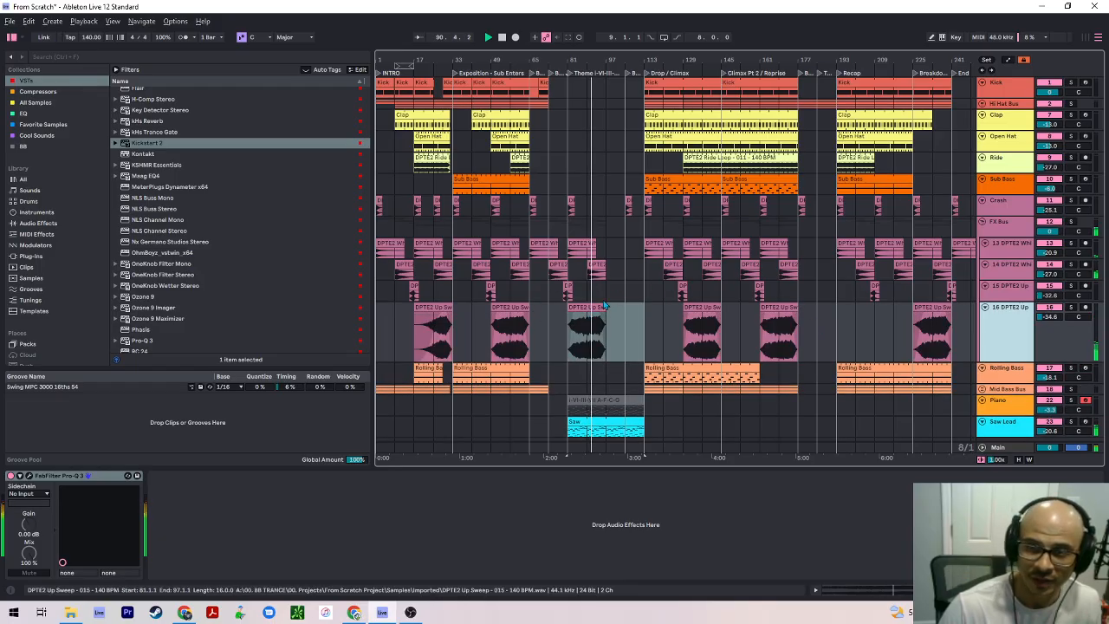
click(586, 103)
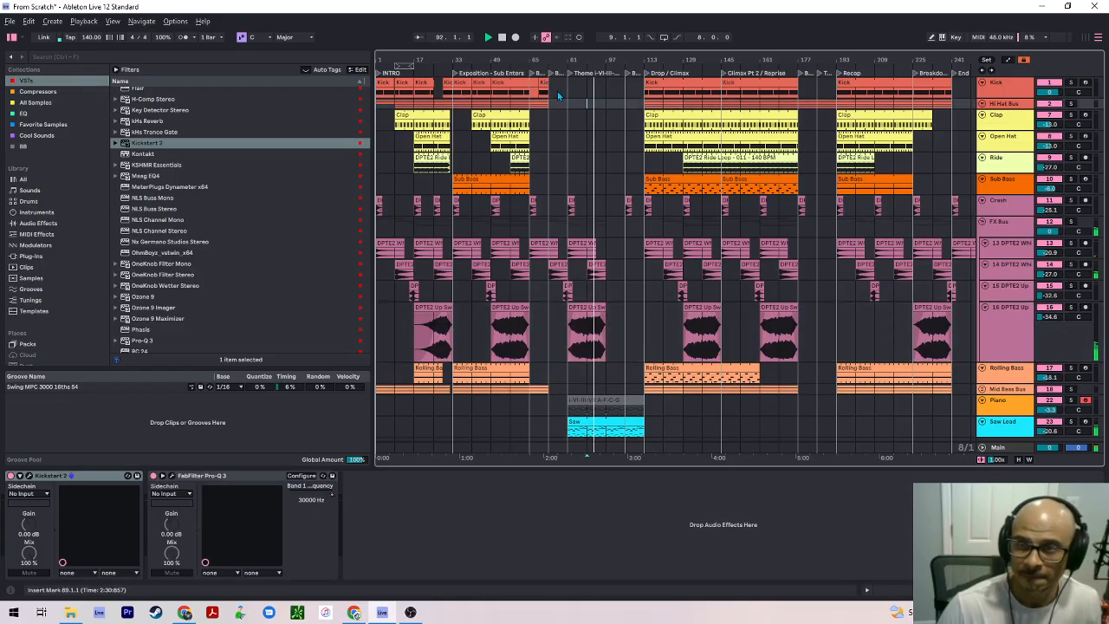
scroll(554, 91, up, 5)
click(555, 90)
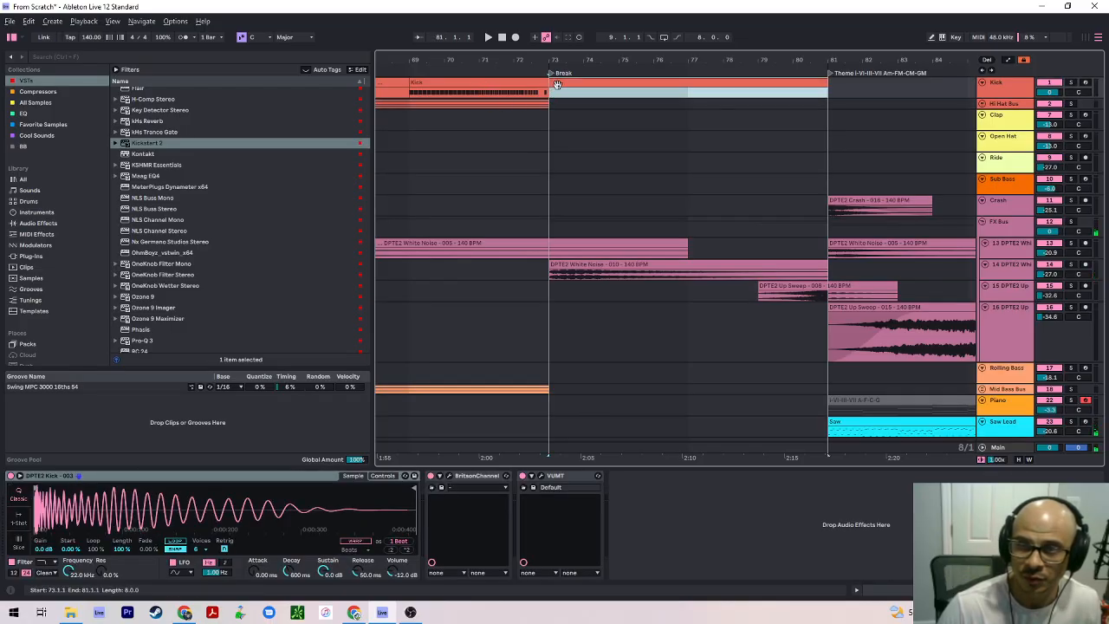
double_click(555, 85)
right_click(197, 275)
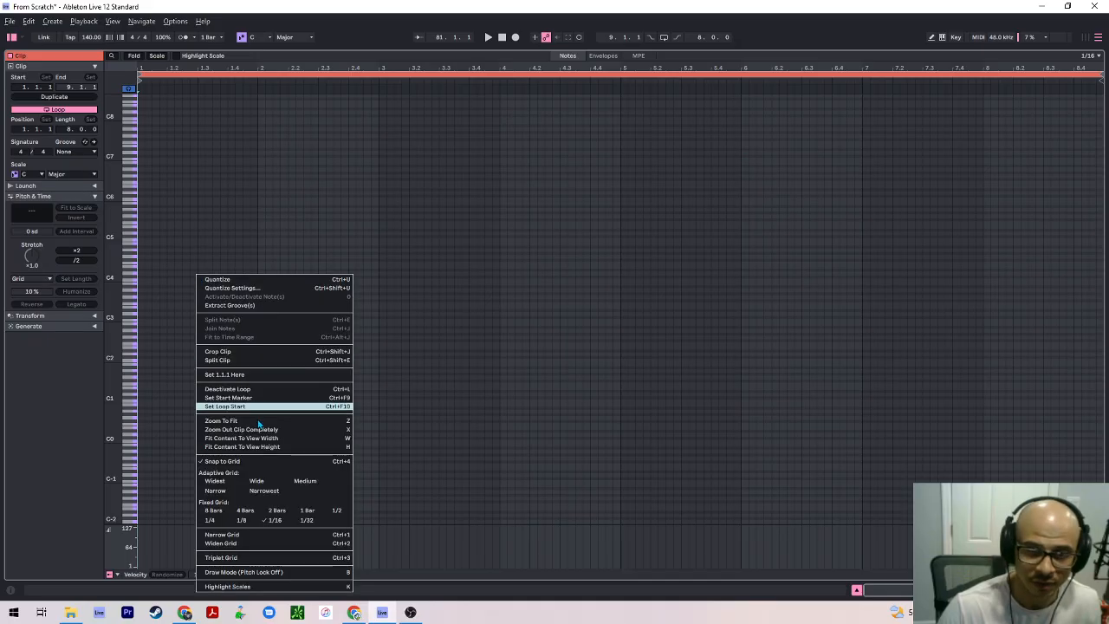
click(210, 519)
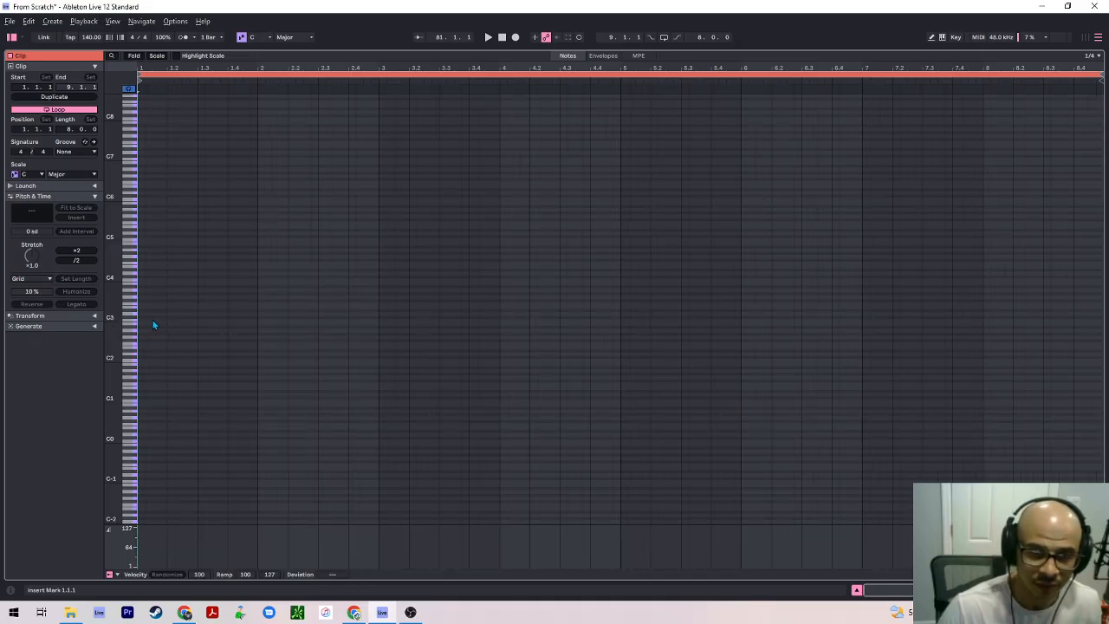
double_click(152, 322)
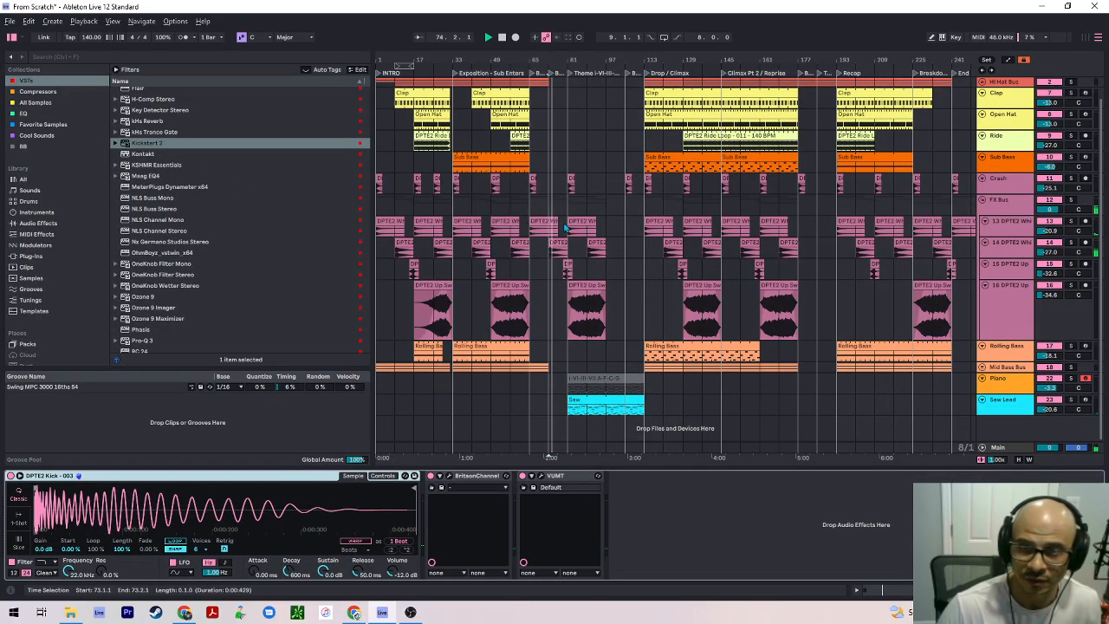
Copy a crash to the start of the Break at bar 73 and play from that point
scroll(531, 205, up, 1)
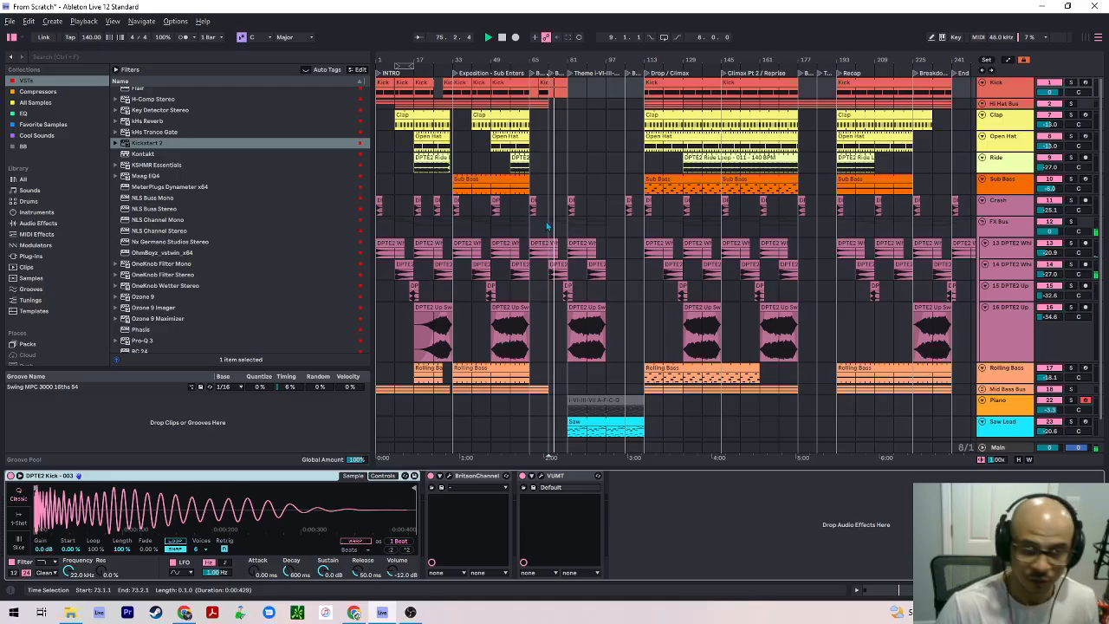
scroll(530, 208, up, 8)
click(558, 200)
drag(558, 199, 802, 195)
key(space)
scroll(802, 198, down, 8)
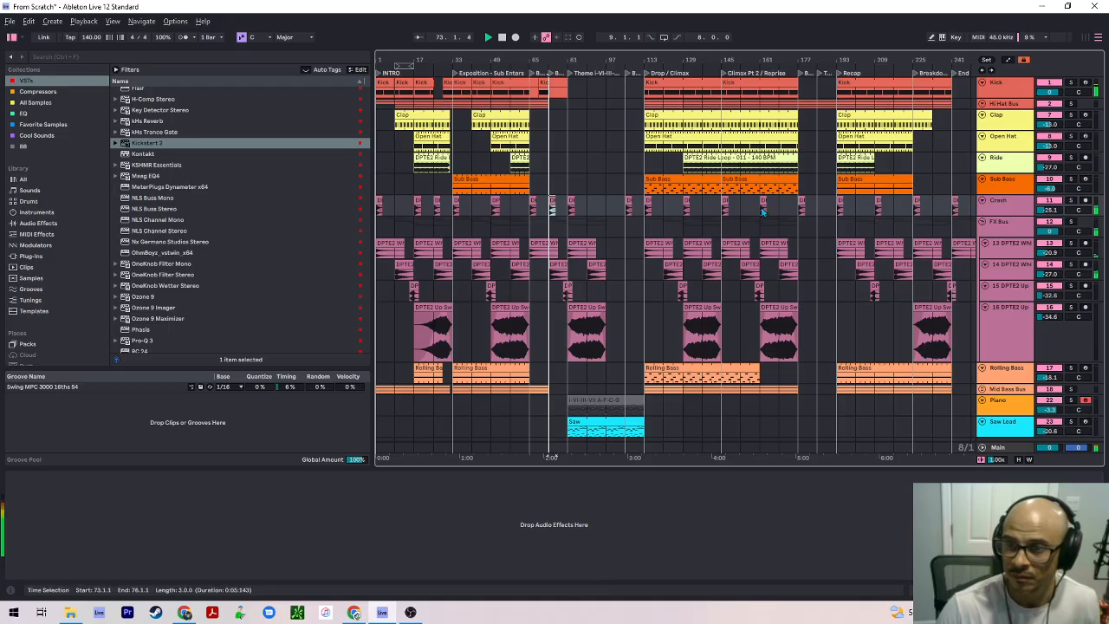
Duplicate the eight-bar Kick clip from the Break to the start of the Theme at bar 81
scroll(545, 252, down, 1)
scroll(568, 374, up, 1)
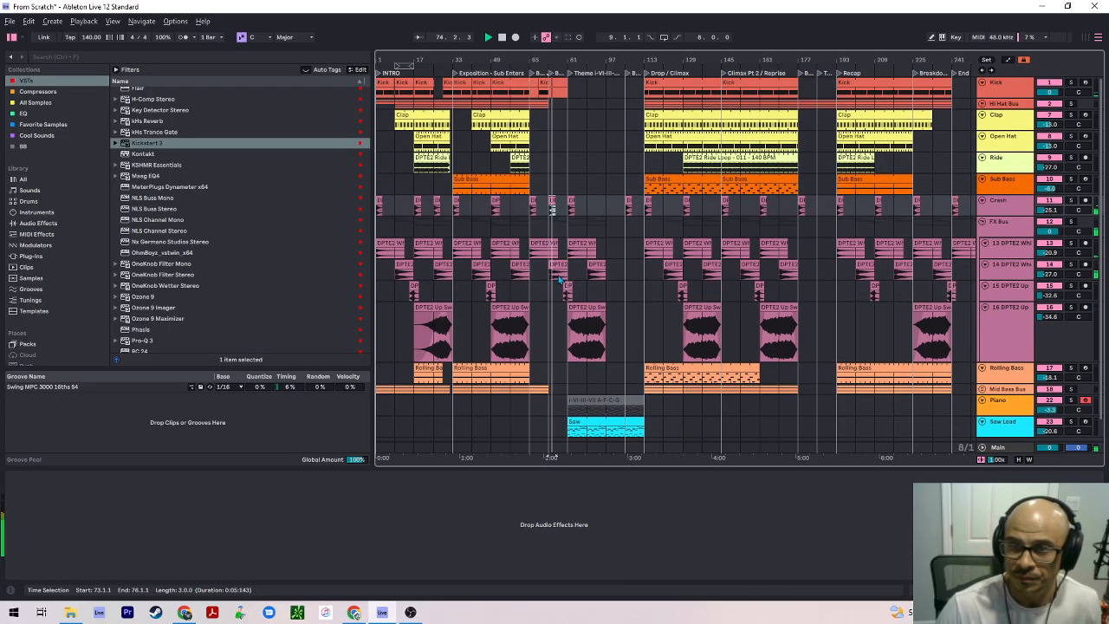
scroll(568, 374, down, 1)
click(579, 376)
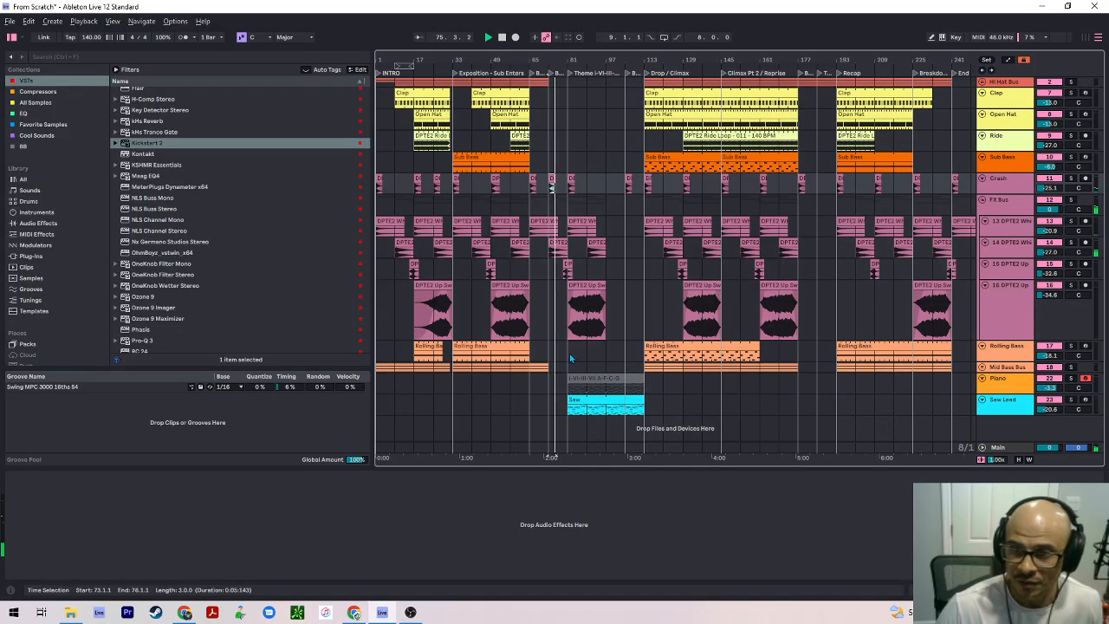
scroll(580, 376, up, 1)
click(559, 91)
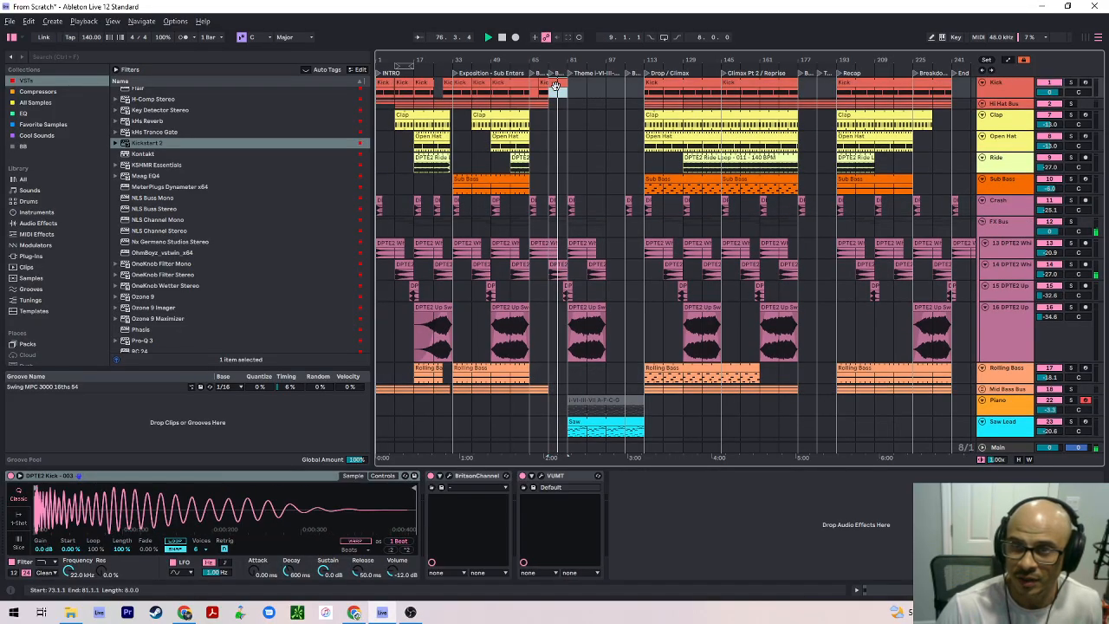
drag(569, 92, 586, 92)
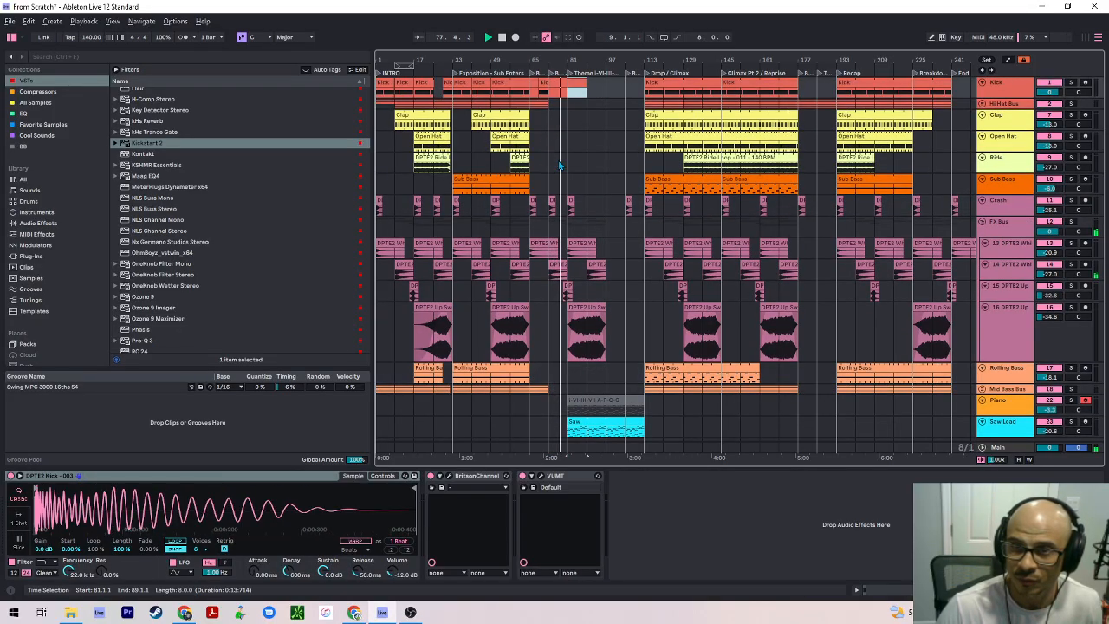
scroll(555, 199, up, 5)
scroll(678, 196, down, 5)
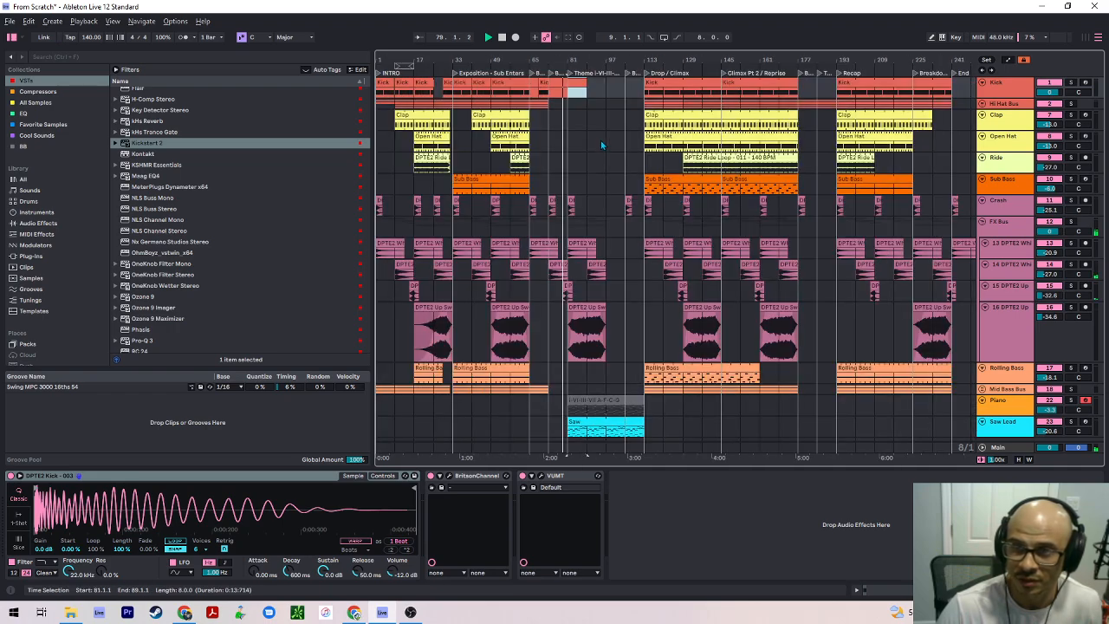
scroll(553, 276, down, 1)
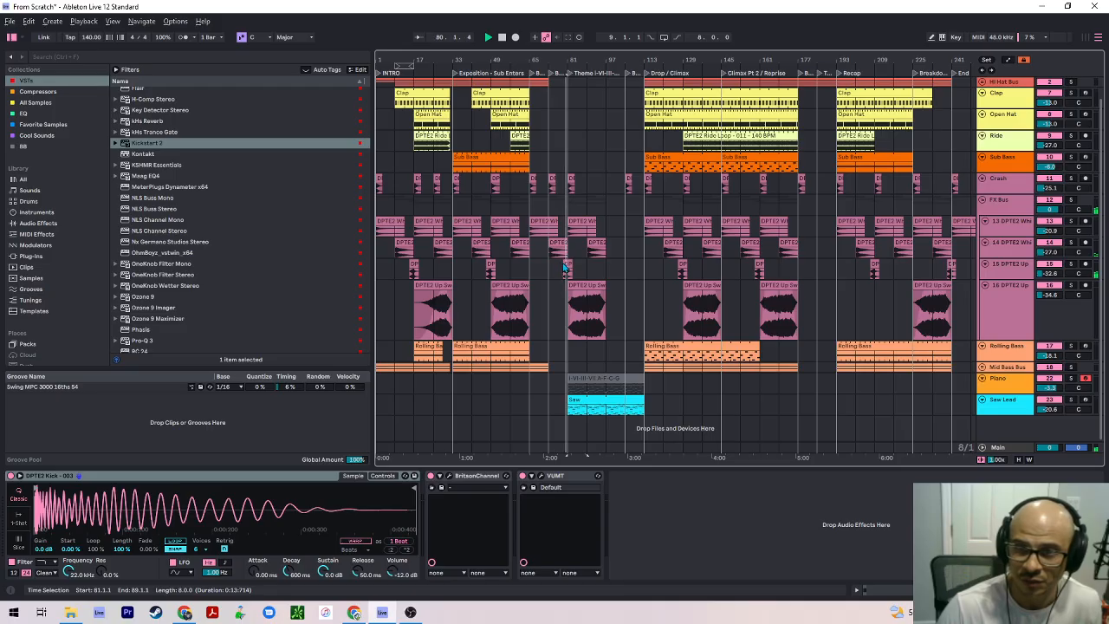
scroll(566, 262, up, 3)
scroll(565, 247, up, 5)
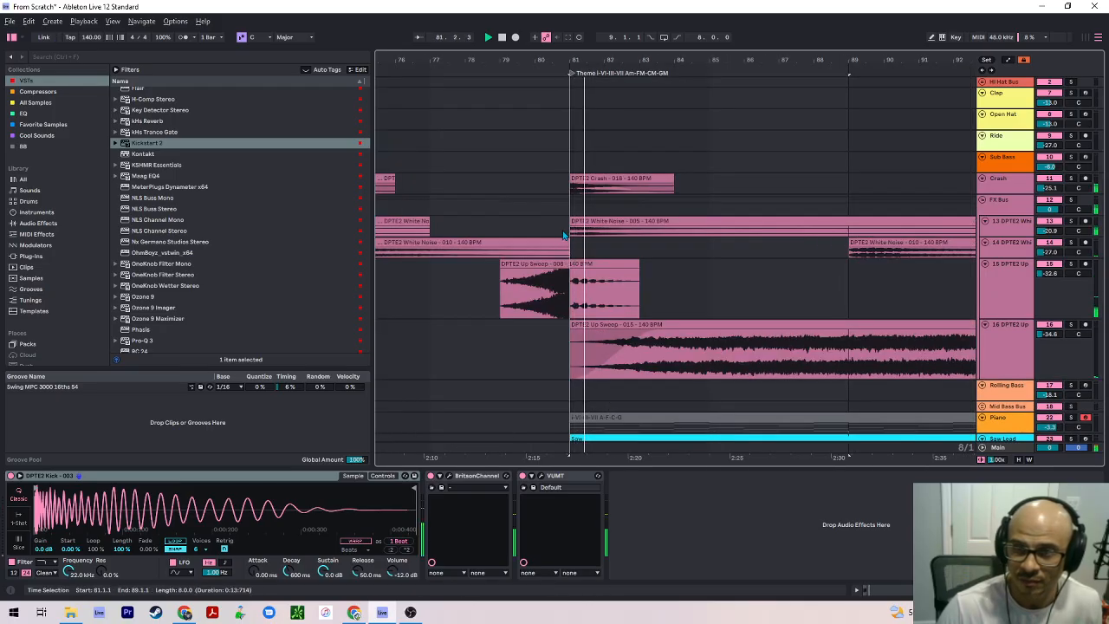
key(h)
key(w)
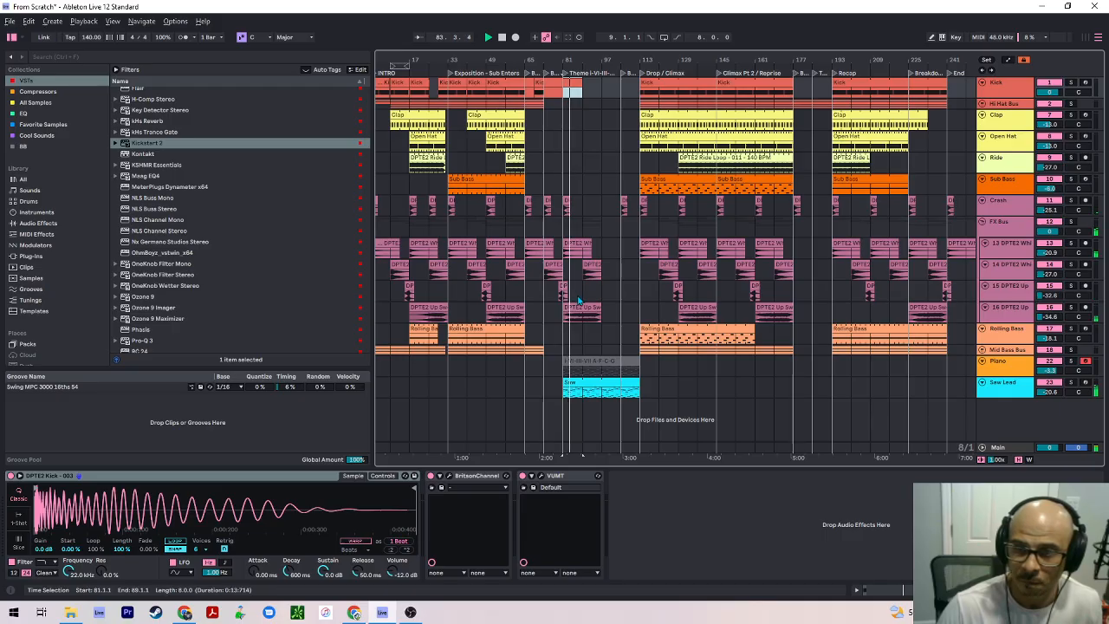
Show the automation lanes, enlarge the Saw Lead track and stop playback
click(587, 383)
key(a)
key(a)
key(a)
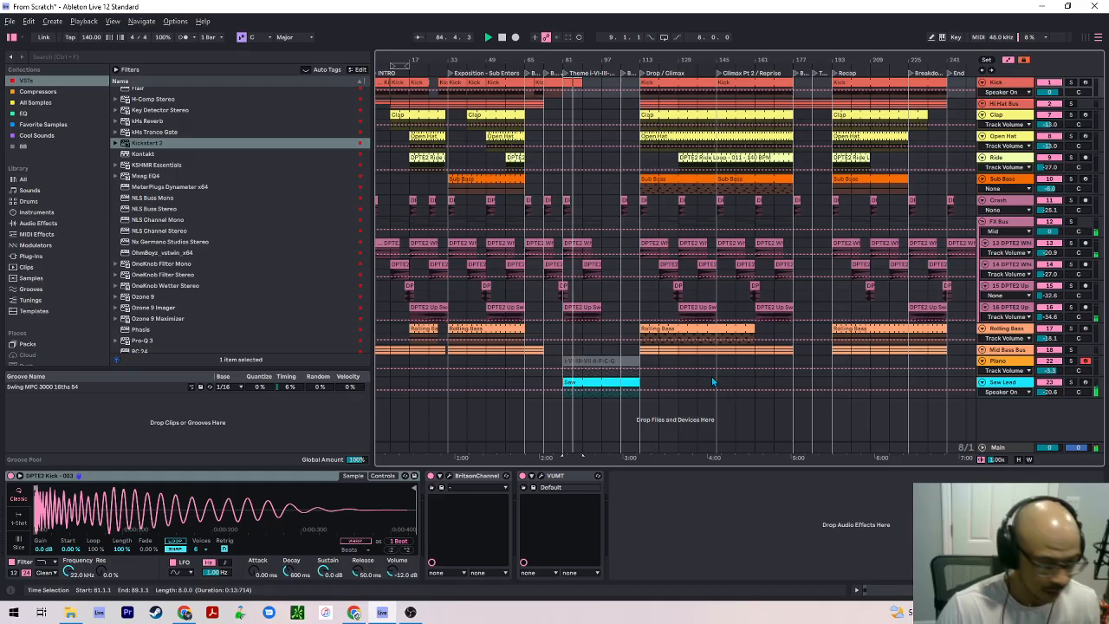
scroll(938, 393, up, 3)
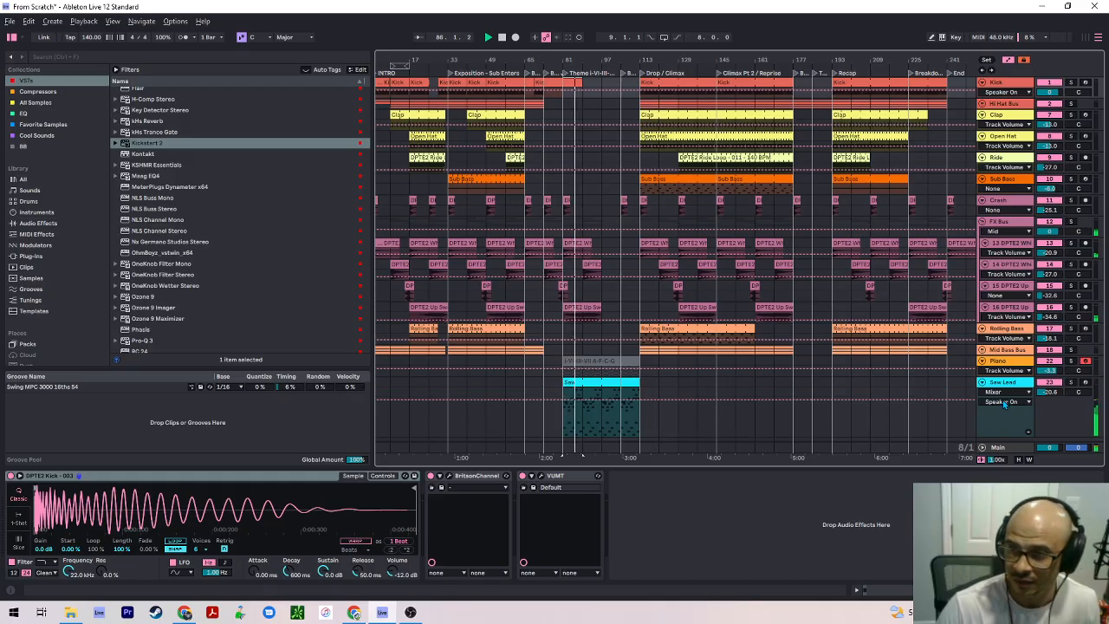
click(1005, 392)
click(780, 396)
key(space)
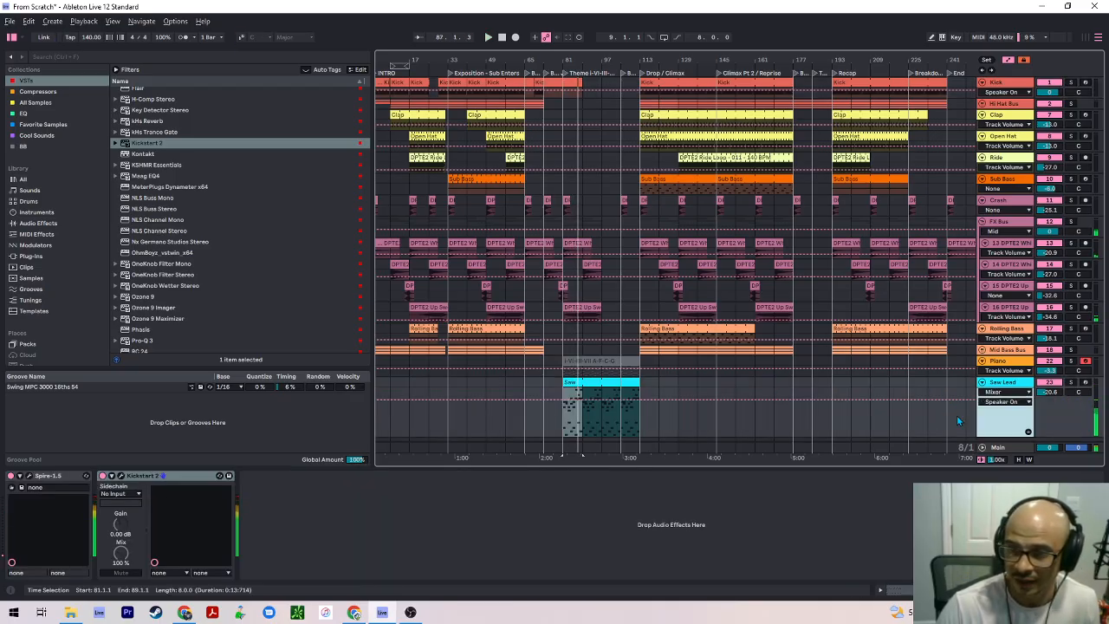
Switch the Saw Lead's automation lane to Spire-1.5's Device On parameter and open the Spire window
click(1008, 392)
click(1002, 409)
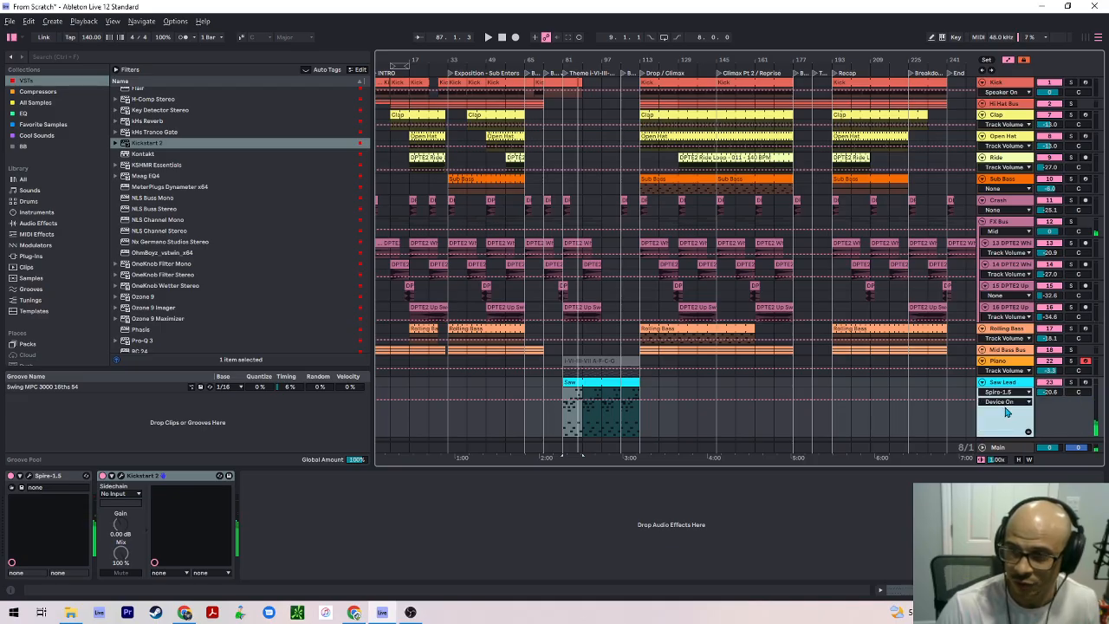
click(1004, 404)
click(1001, 411)
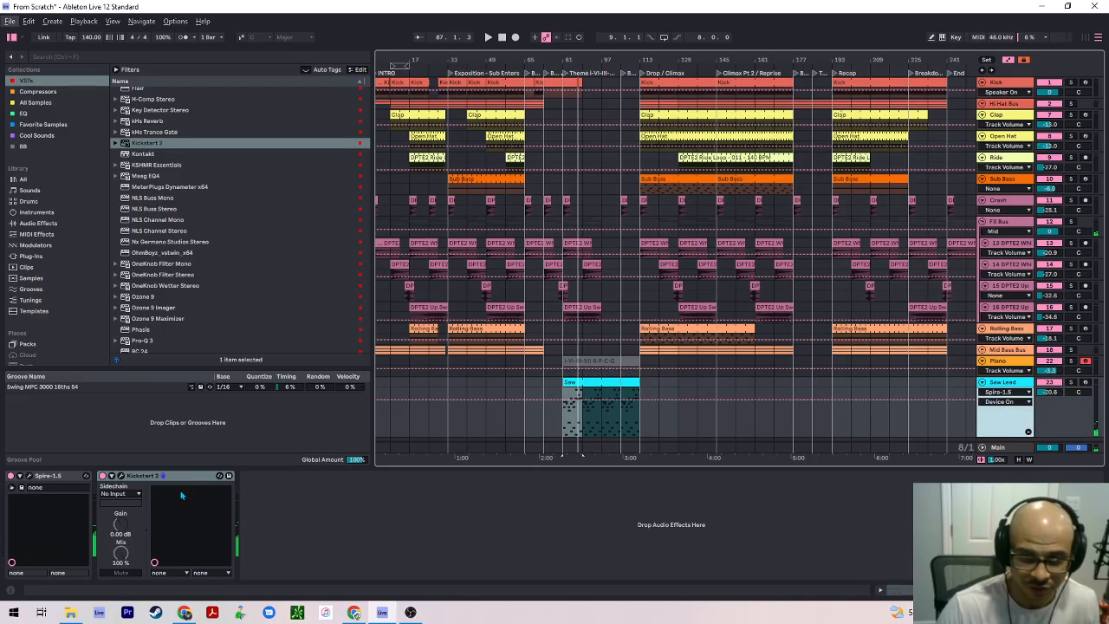
click(22, 487)
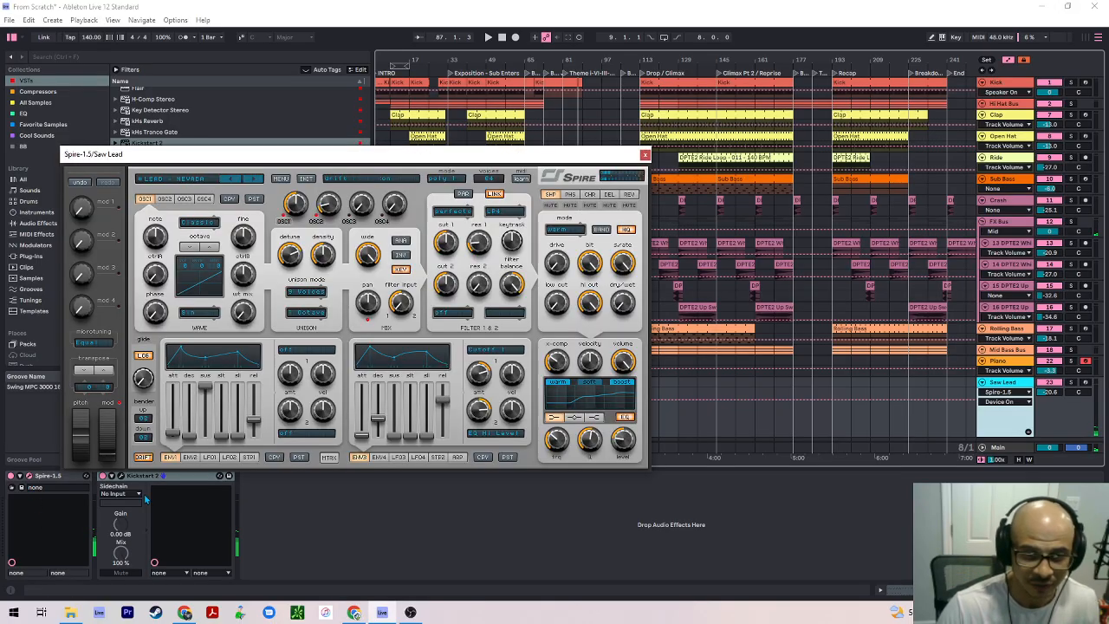
Lower Spire's filter 1 cutoff and raise the mod wheel's Cutoff 1 amount to 1000 in the modulation matrix
click(113, 442)
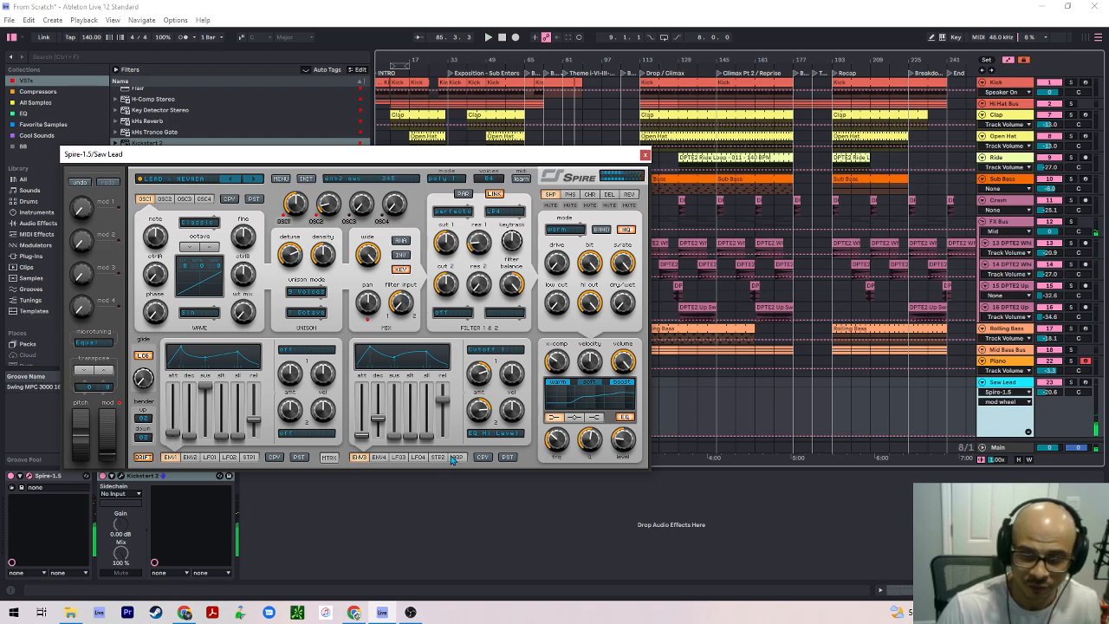
click(328, 457)
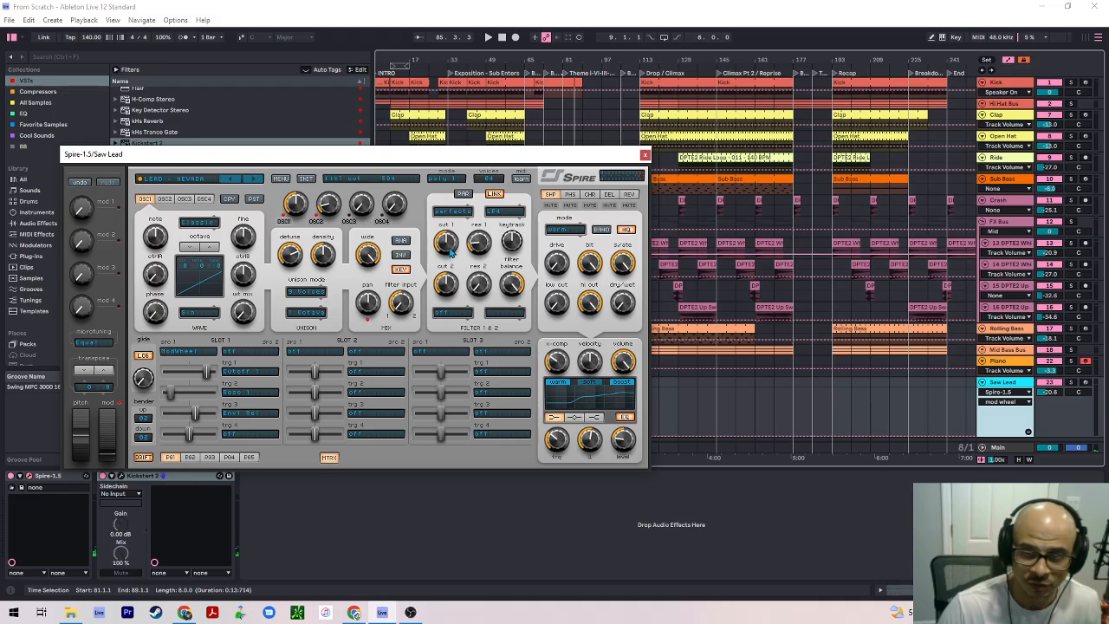
drag(450, 249, 446, 279)
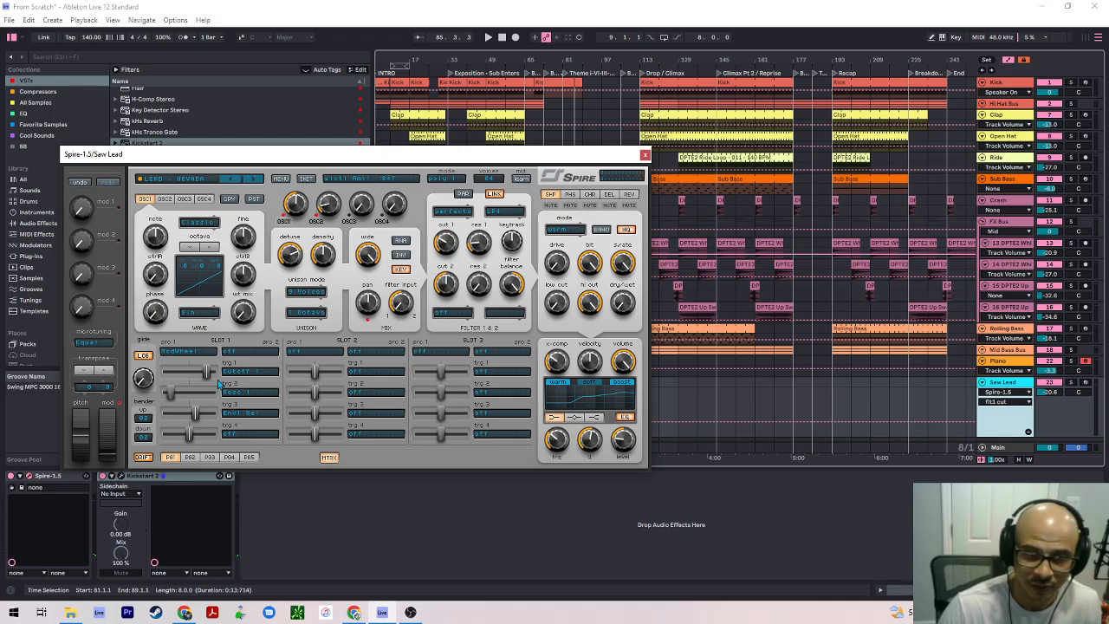
drag(208, 378, 219, 382)
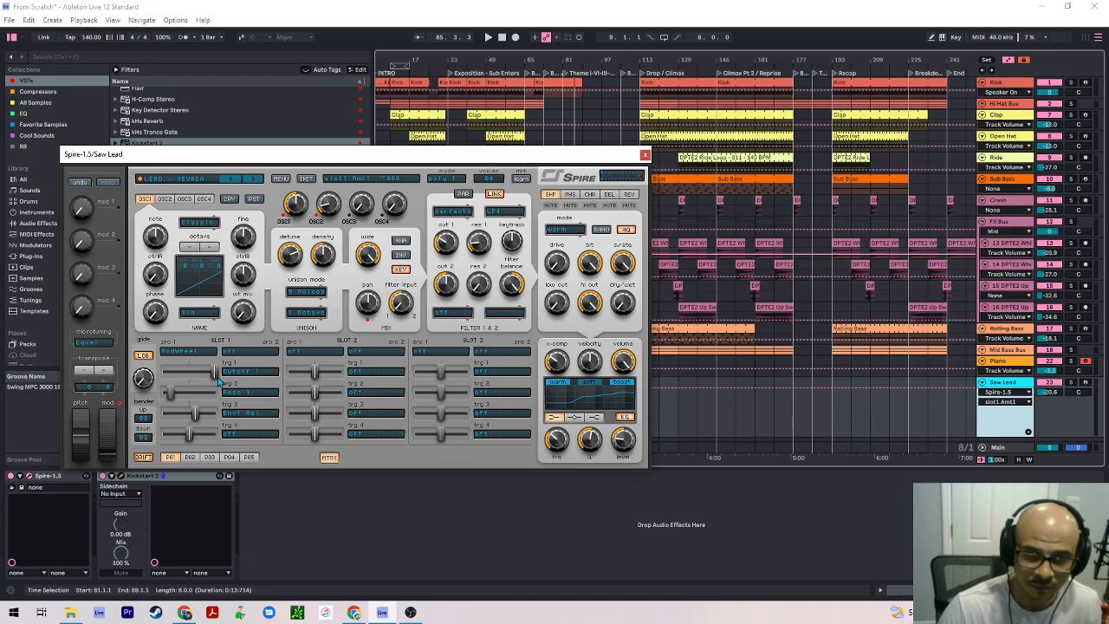
Play the Theme while sweeping Spire's mod wheel and fine-tuning the filter 1 cutoff to test the filter opening
click(108, 448)
key(space)
drag(113, 463, 111, 360)
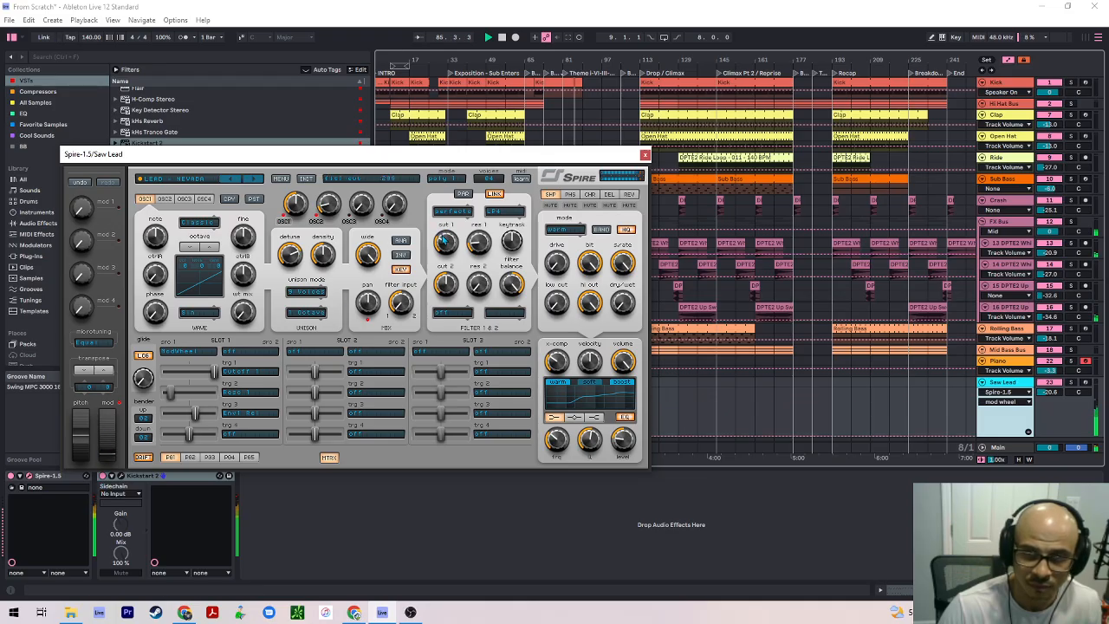
mouse_move(444, 240)
mouse_down()
mouse_move(442, 270)
mouse_move(439, 262)
mouse_up()
drag(116, 465, 114, 414)
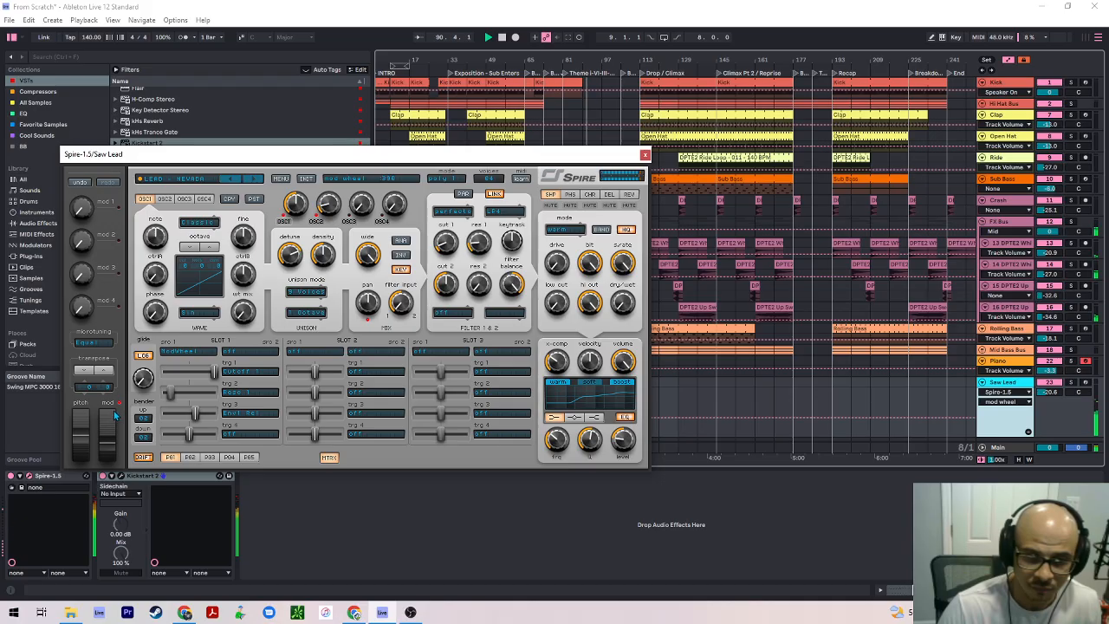
drag(113, 416, 111, 320)
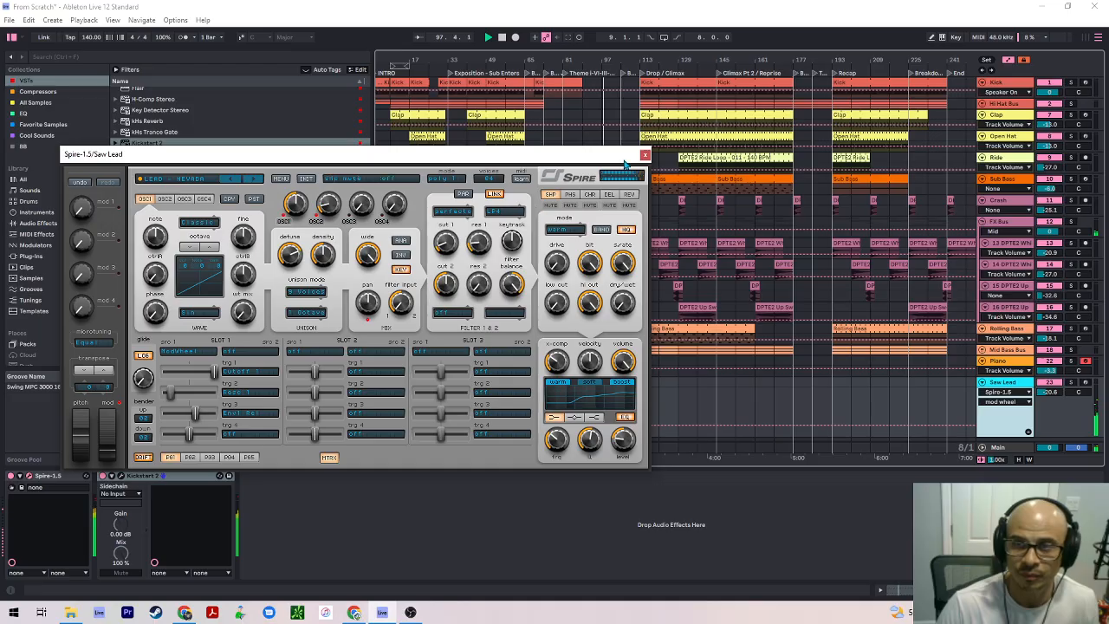
Close the Spire window, pull the Saw Lead's mod wheel automation down to 0 and play from bar 81
click(644, 154)
click(577, 422)
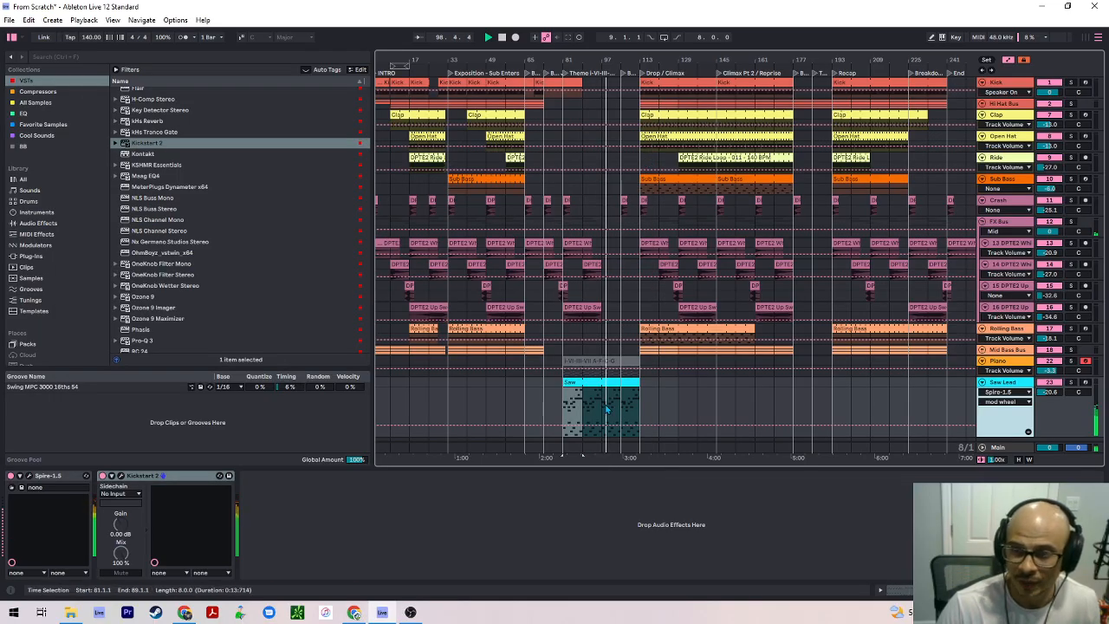
scroll(606, 409, down, 1)
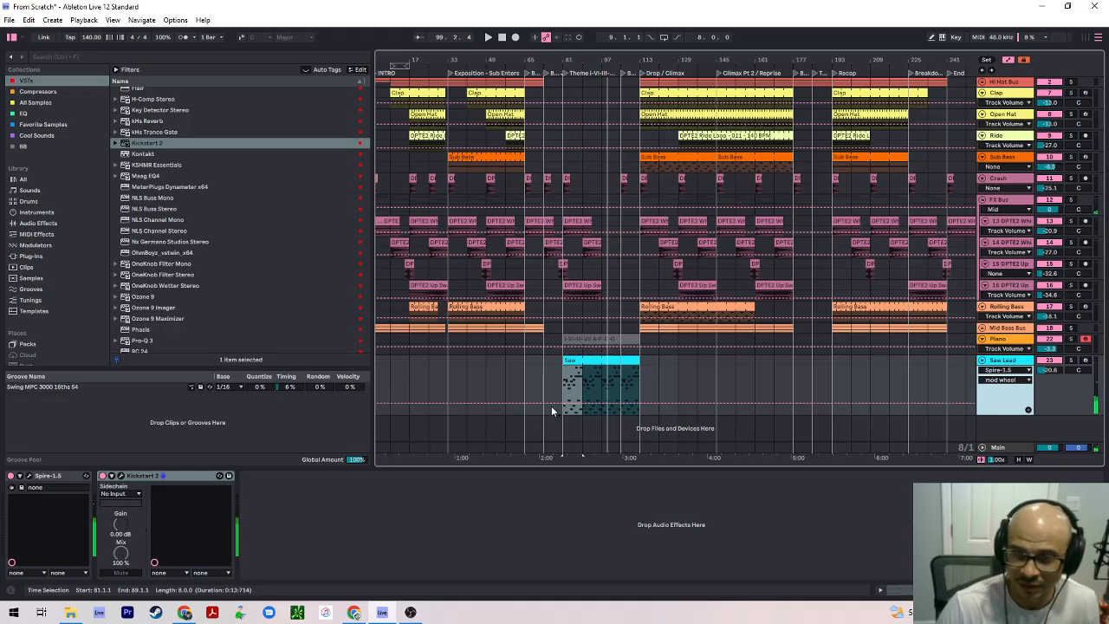
drag(562, 403, 563, 415)
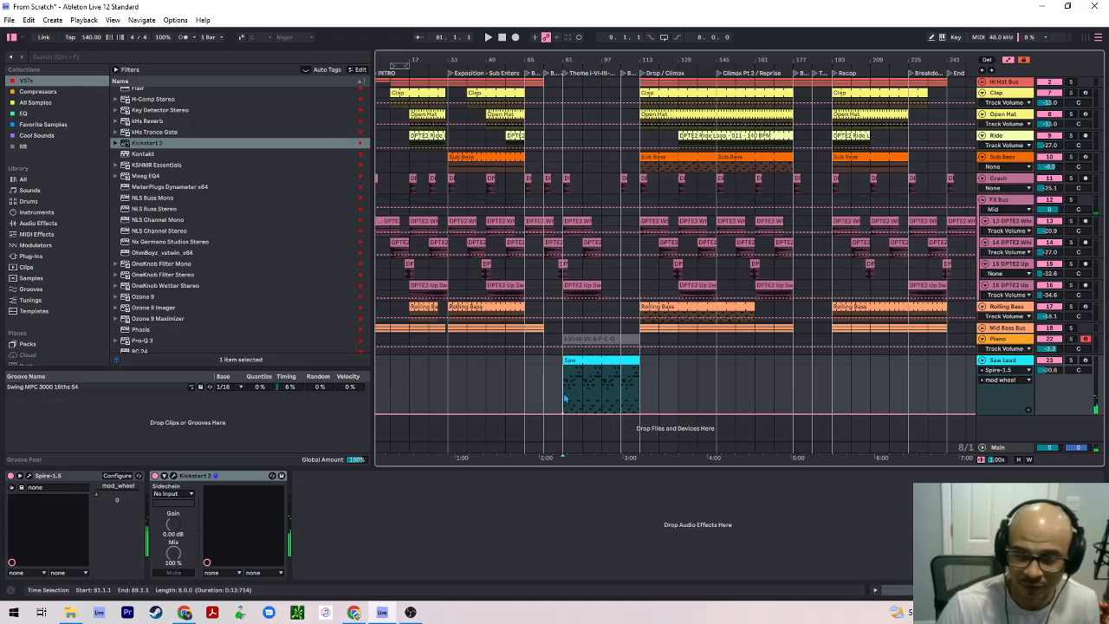
key(space)
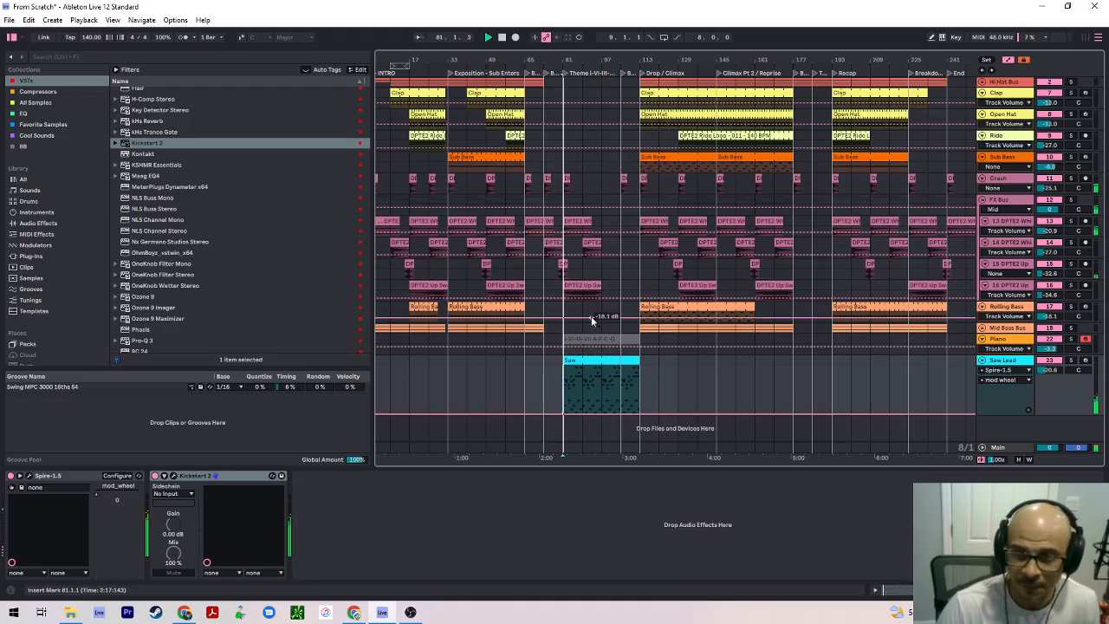
Shape the mod wheel automation into a curved rise from bar 81 to bar 89 and a curved fall to 0 at bar 97
click(569, 394)
drag(569, 394, 582, 381)
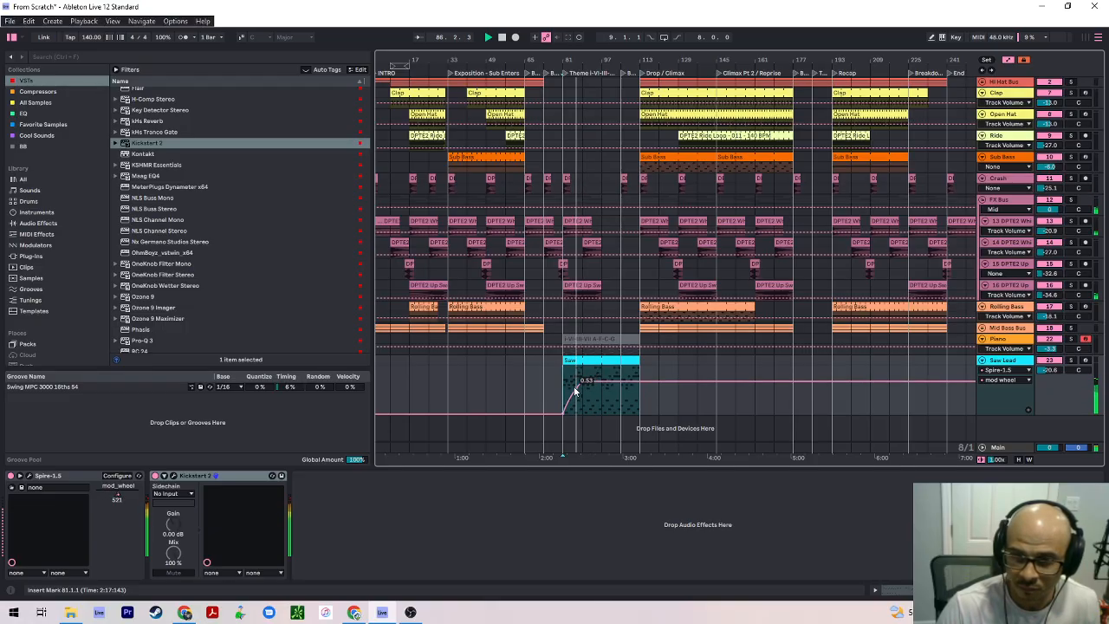
key(z)
key(x)
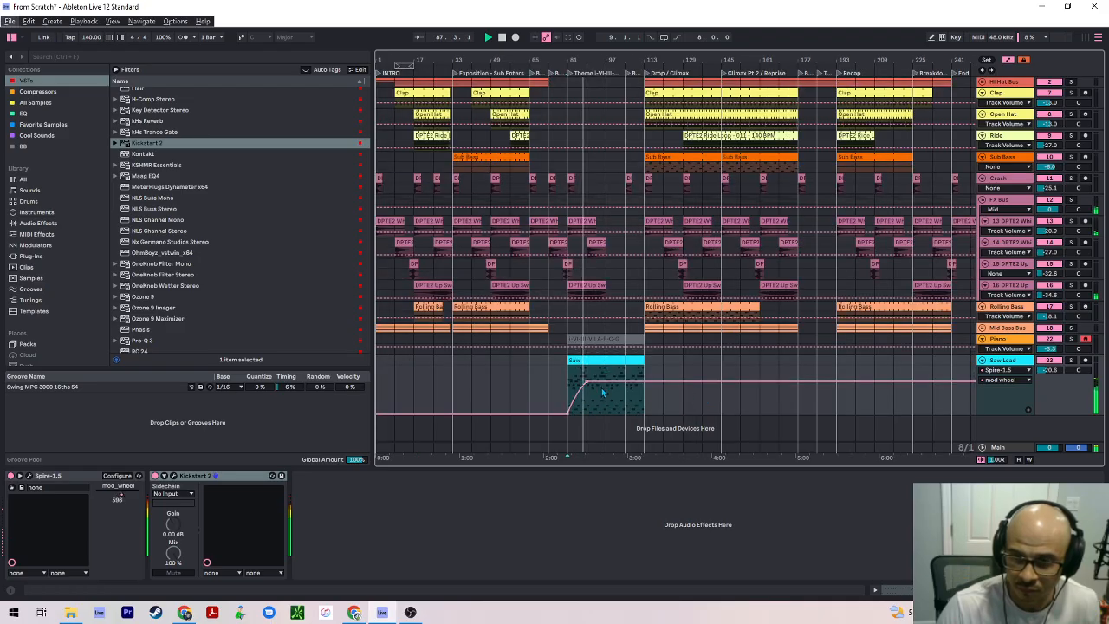
mouse_move(605, 382)
mouse_down()
mouse_move(605, 414)
mouse_move(596, 390)
mouse_up()
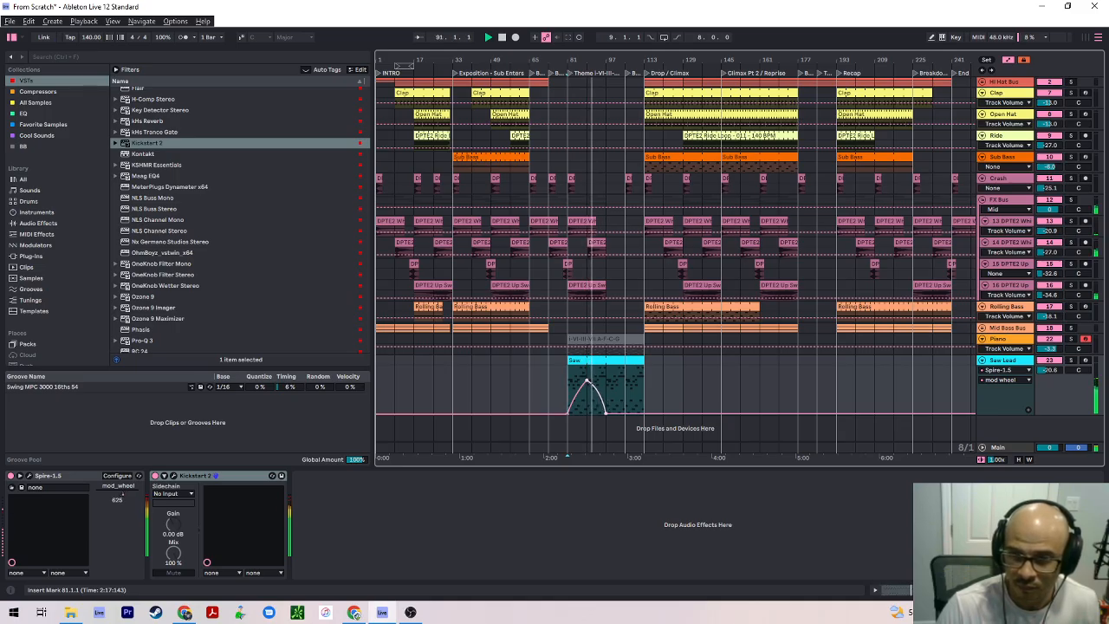
Set the arrangement's fixed grid to 1/16 for detailed automation editing around bar 97
key(a)
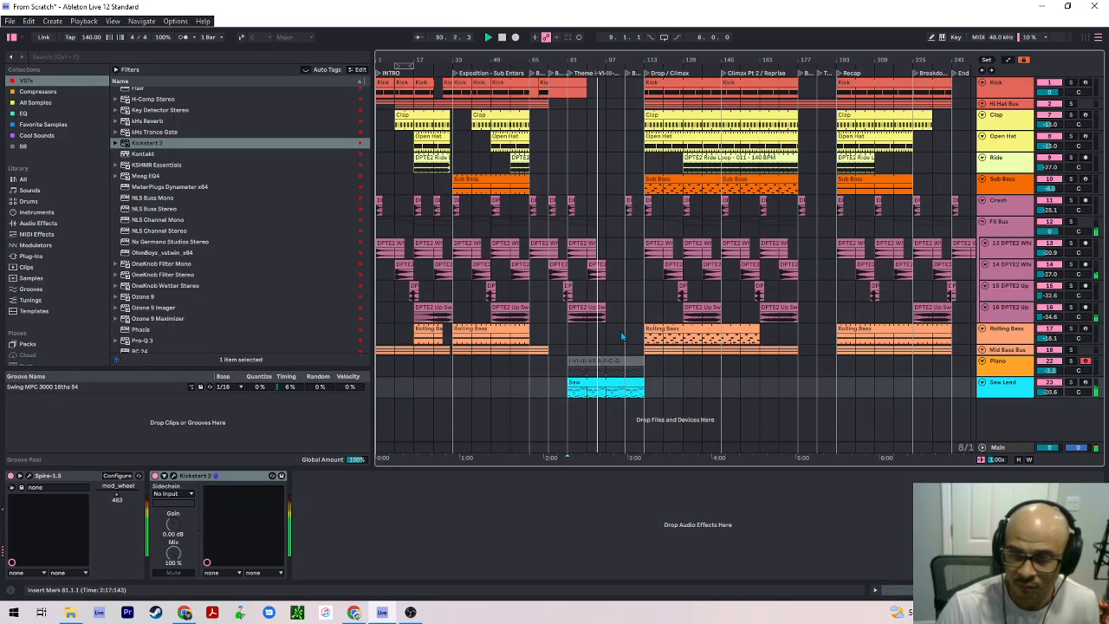
key(a)
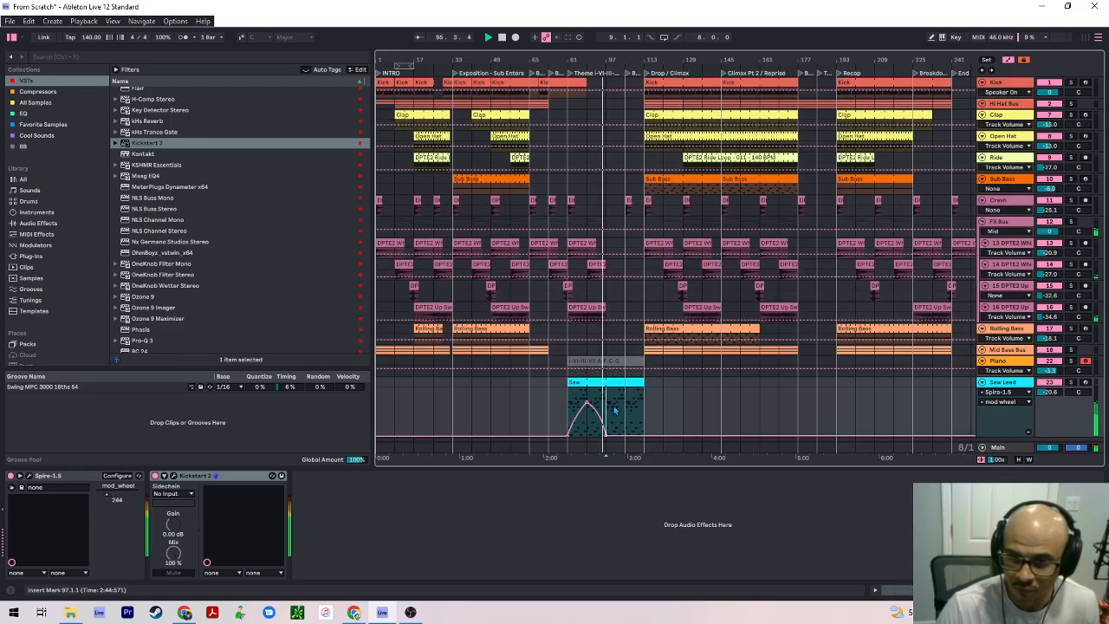
scroll(614, 411, up, 5)
right_click(612, 411)
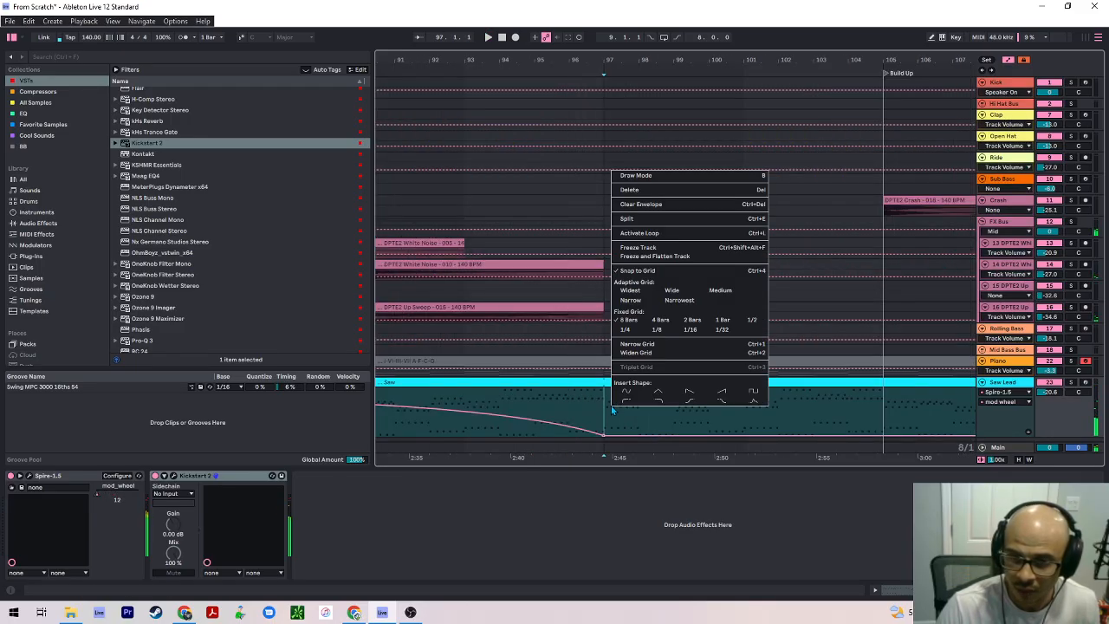
click(690, 330)
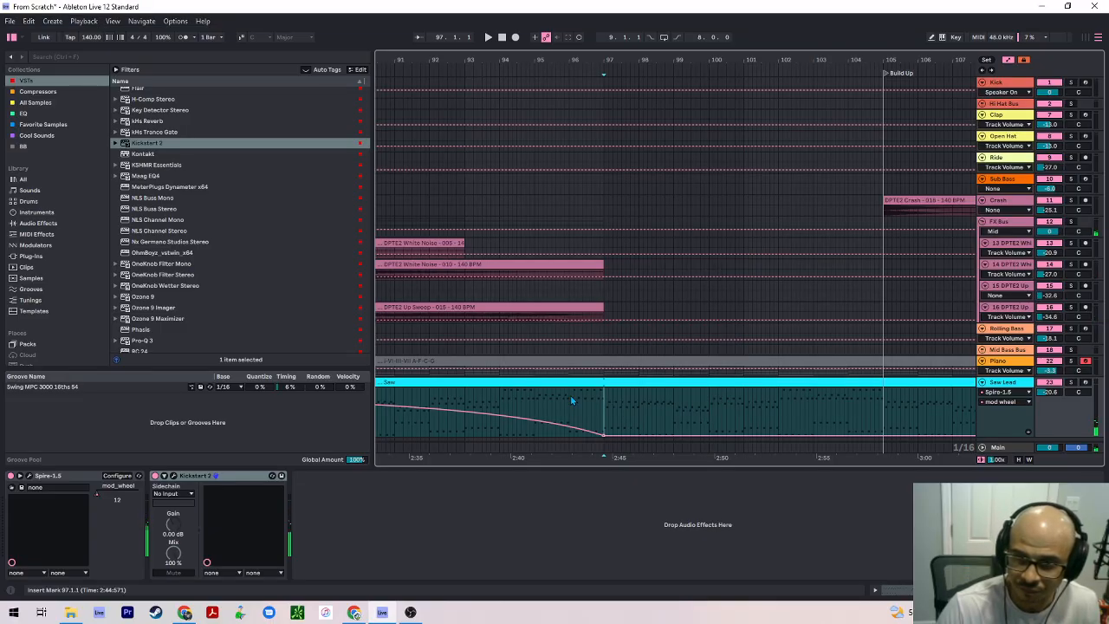
Add a short raised plateau to the mod wheel automation between bars 96 and 97 and play that passage
click(566, 424)
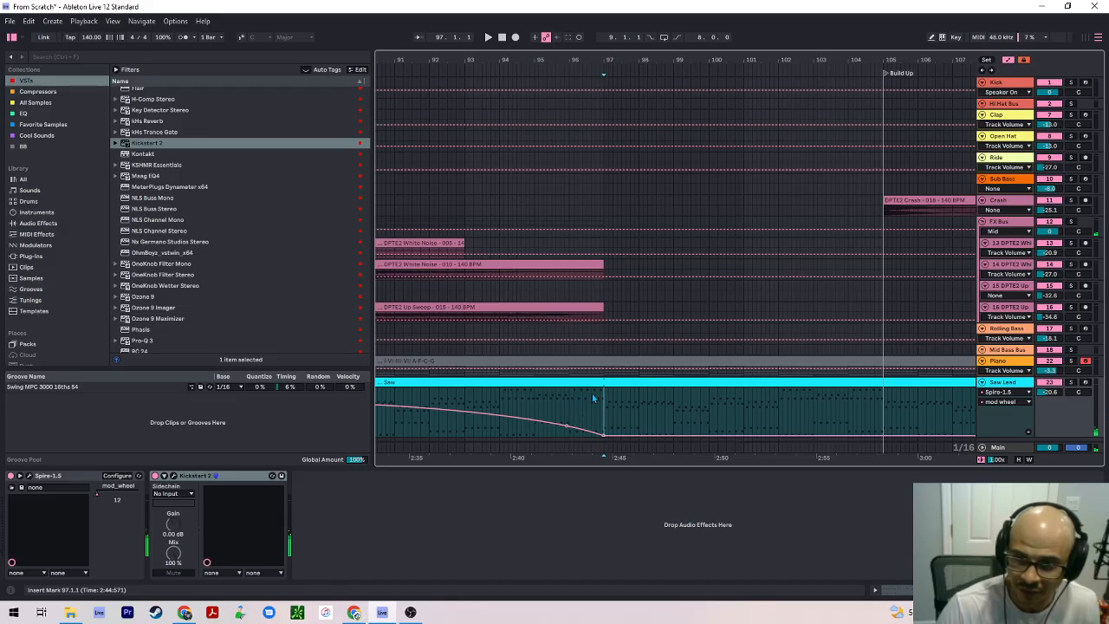
click(591, 391)
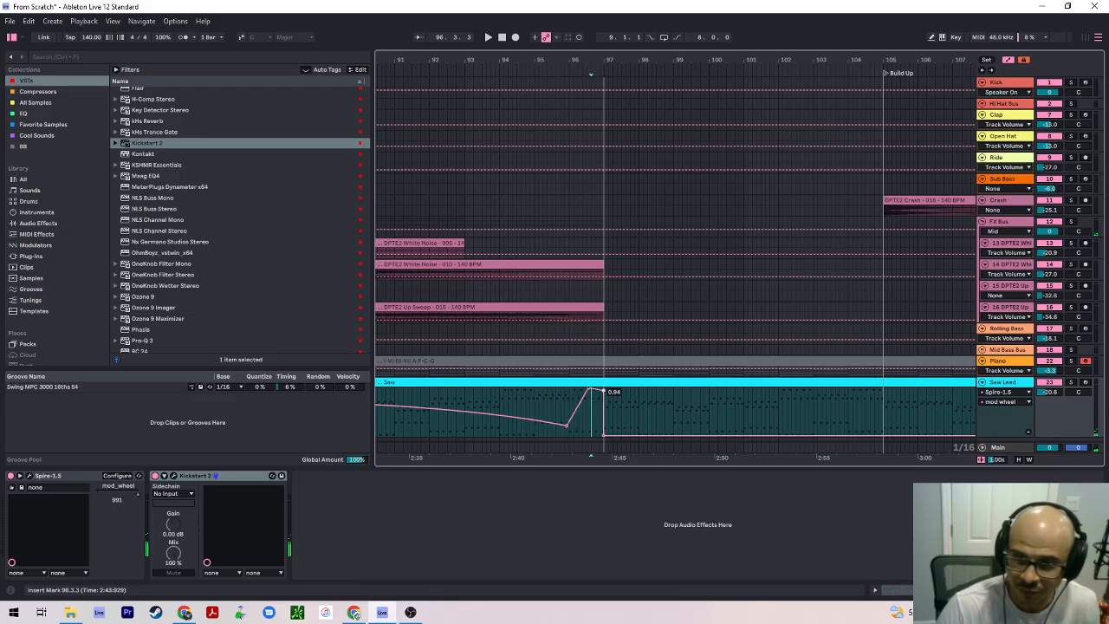
drag(604, 391, 572, 424)
key(space)
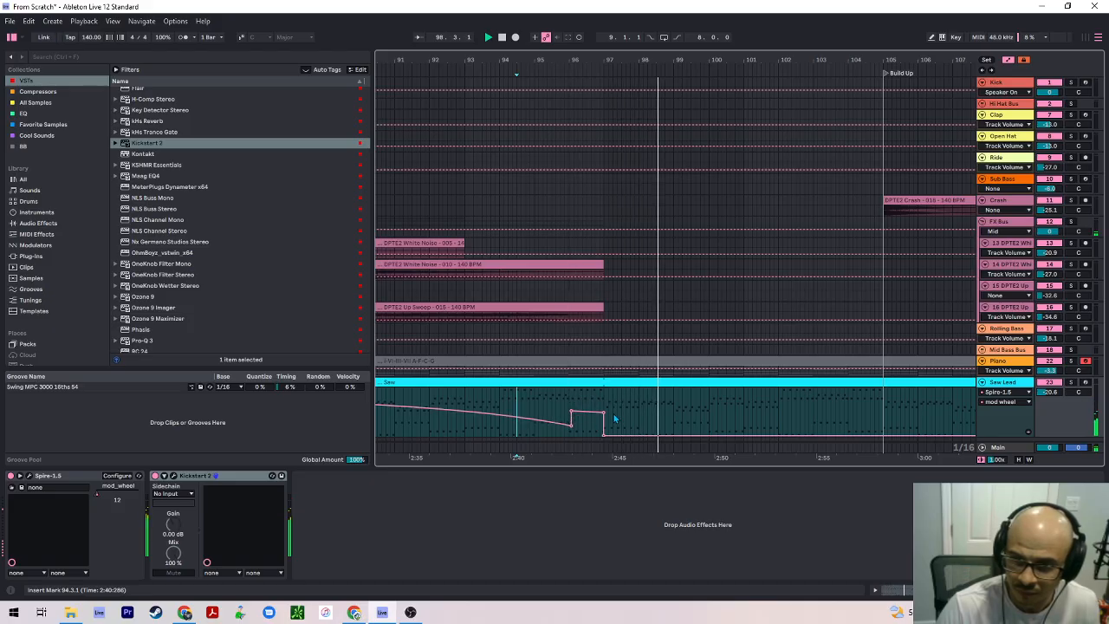
Ramp the mod wheel automation from 0 at bar 97 up to roughly half at the Build Up, bar 105
drag(845, 422, 882, 416)
key(h)
key(w)
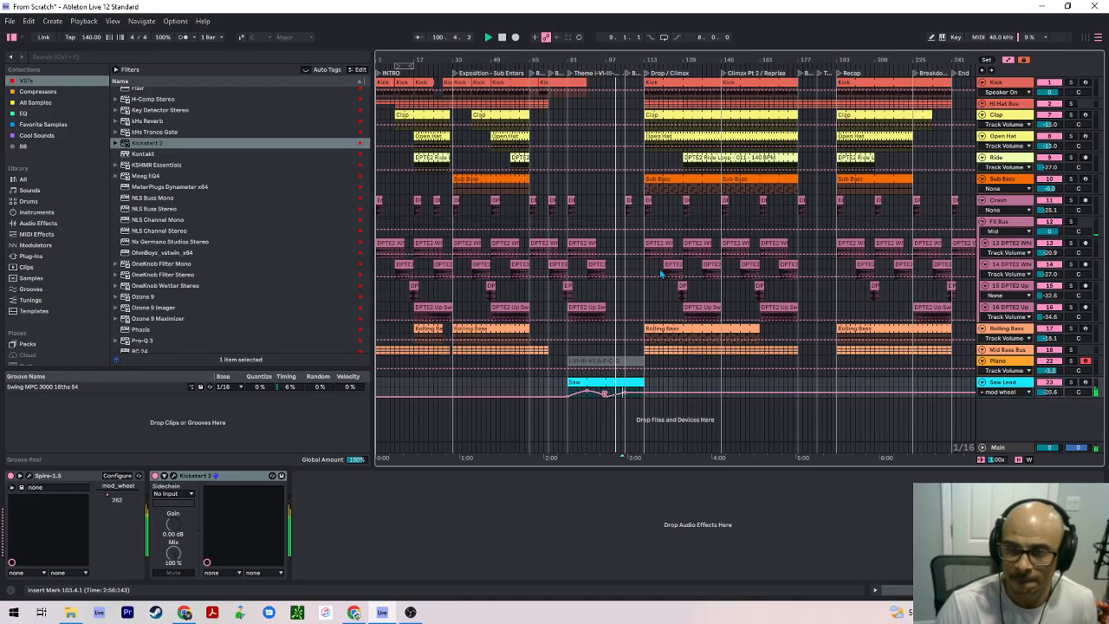
key(a)
key(a)
scroll(632, 392, up, 5)
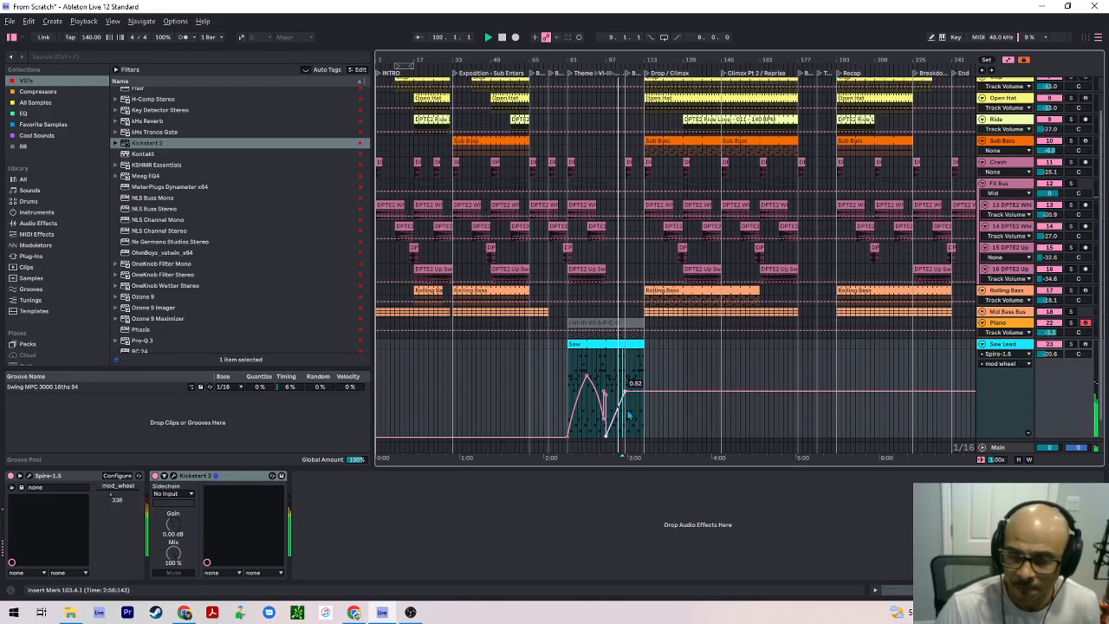
drag(624, 391, 624, 387)
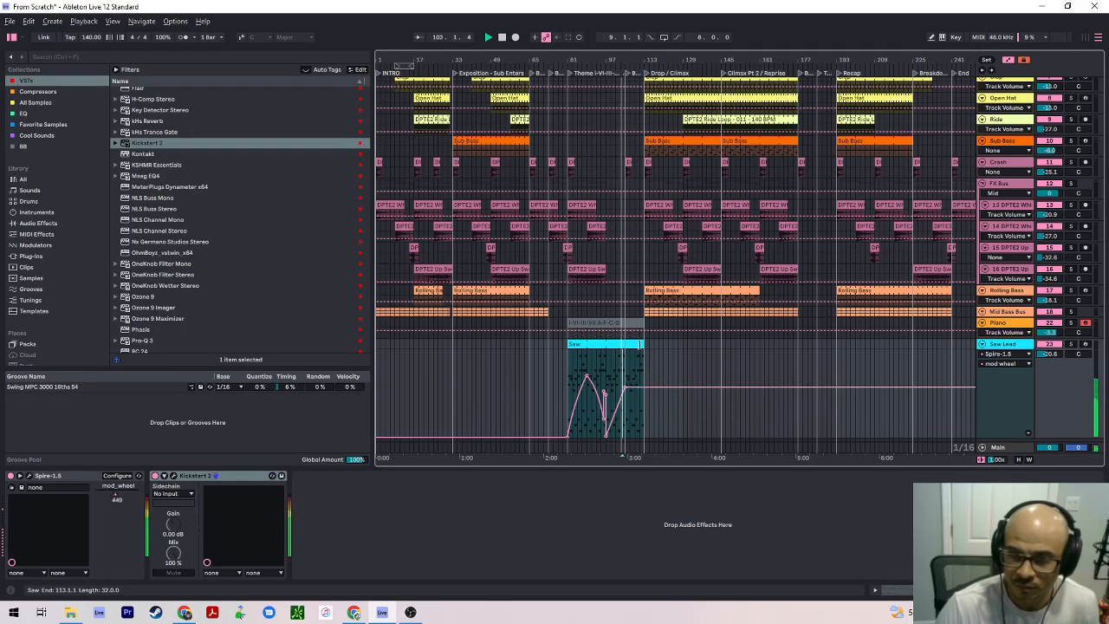
Continue the mod wheel automation's rise through the Build Up, hide the automation lanes and stop playback
scroll(633, 376, up, 5)
scroll(625, 371, down, 5)
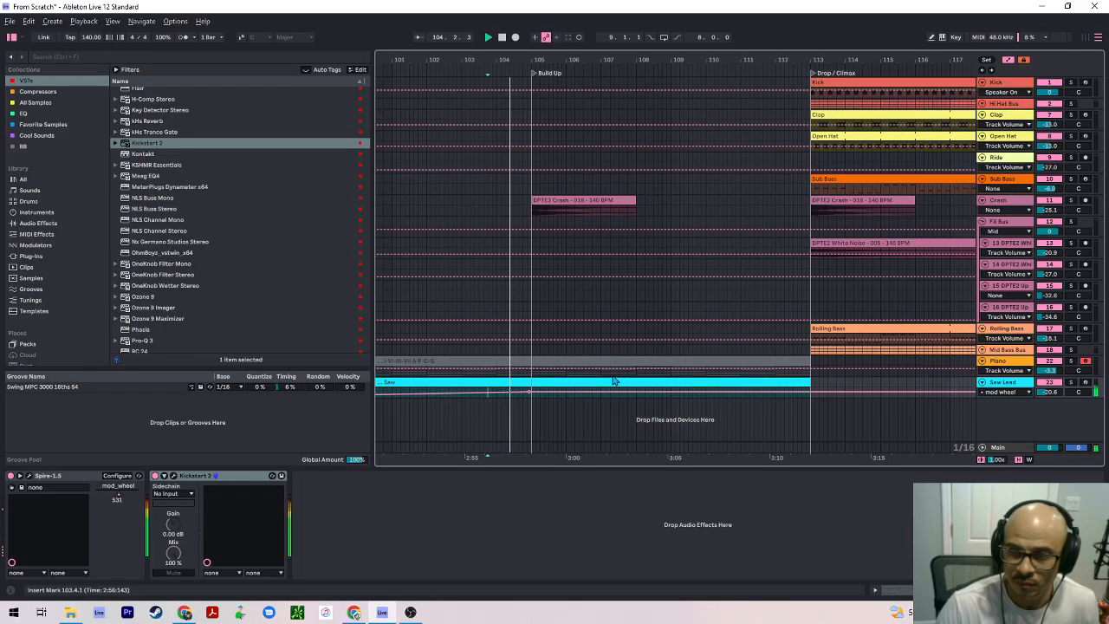
scroll(613, 383, up, 5)
drag(652, 377, 726, 350)
scroll(680, 364, down, 5)
key(a)
scroll(611, 292, down, 10)
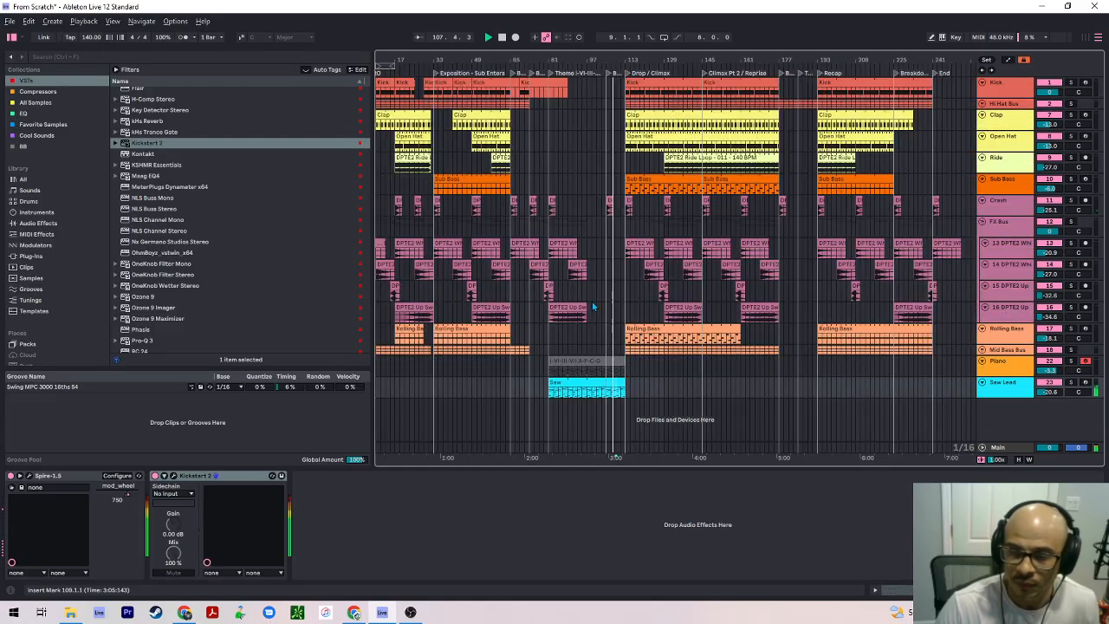
key(a)
key(a)
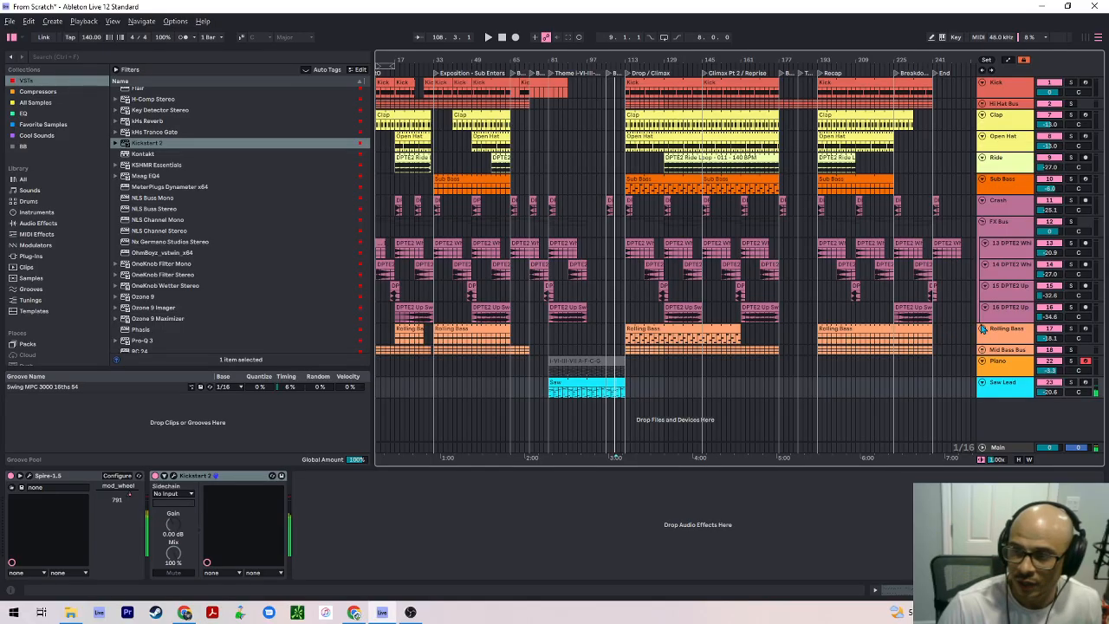
Insert a new audio track above the Rolling Bass and browse the sample library's 00 - Producer Collection folder
click(994, 318)
key(ctrl+t)
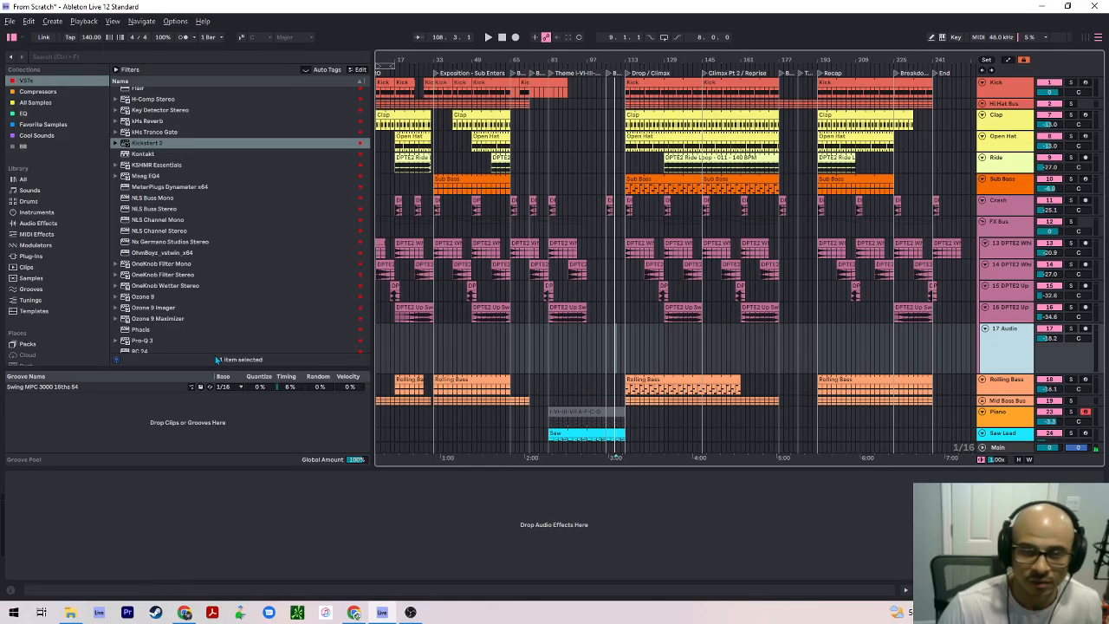
click(39, 102)
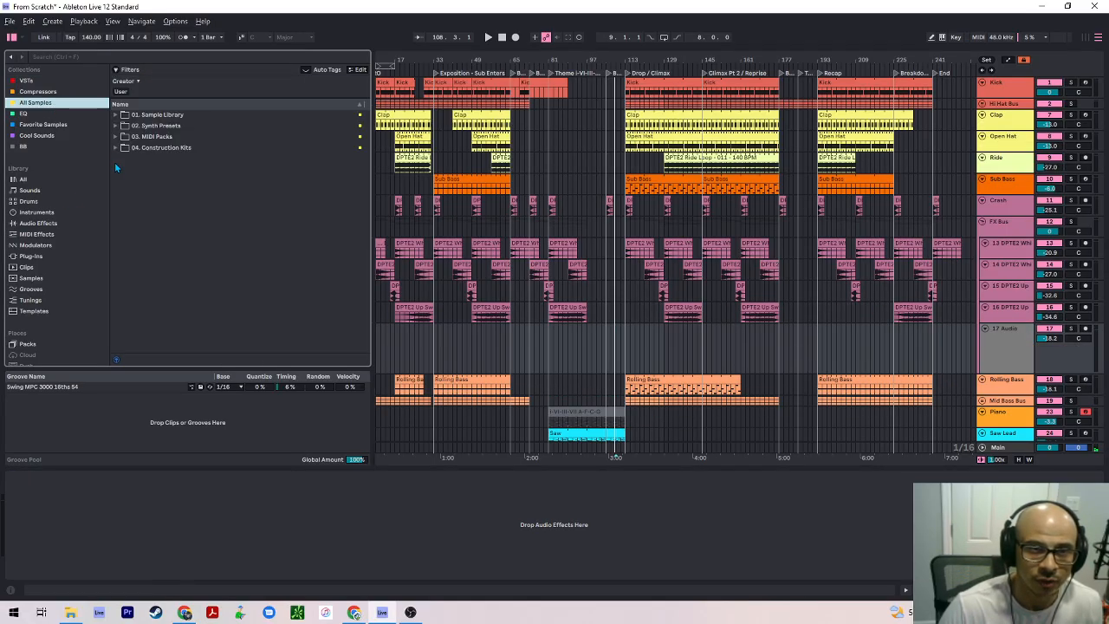
click(121, 116)
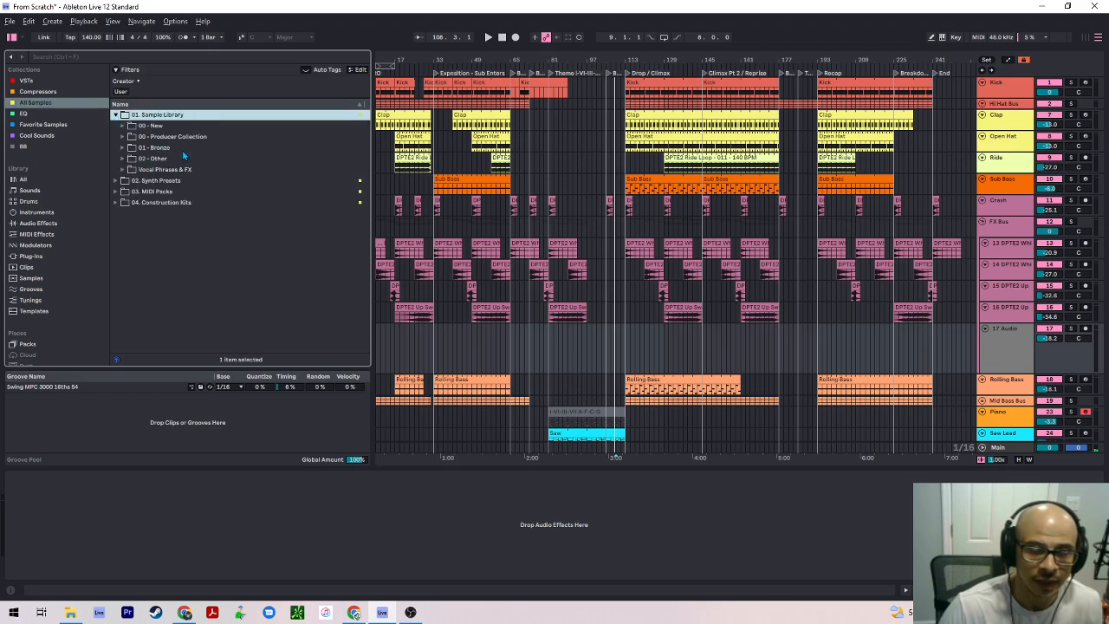
click(123, 138)
scroll(186, 241, down, 3)
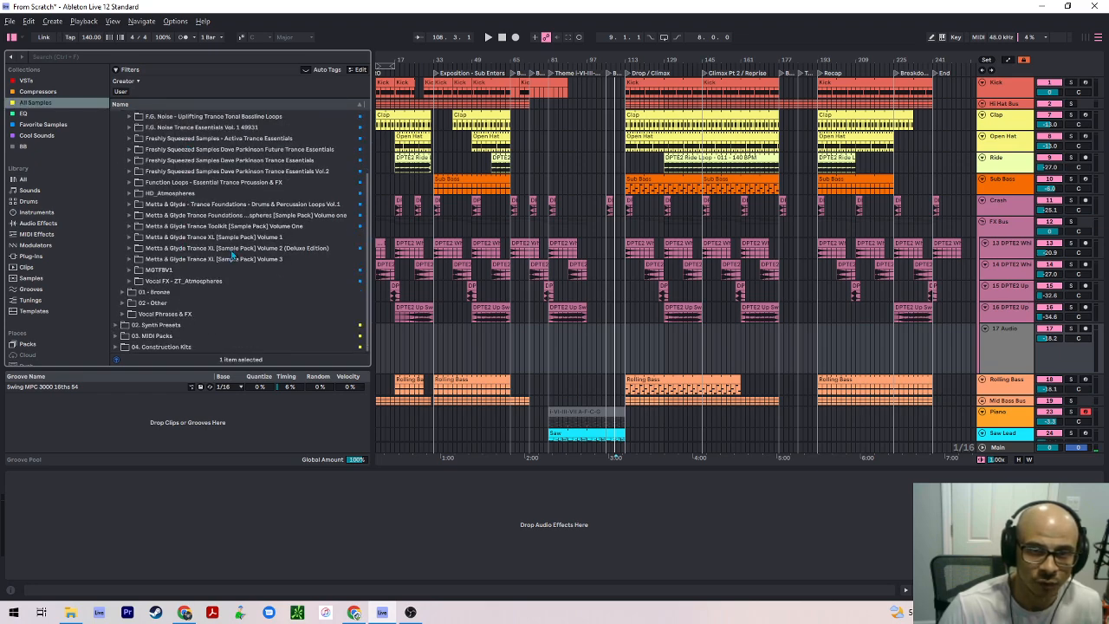
Reduce the new audio track's height and briefly check the Saw Lead's mod wheel automation
click(604, 338)
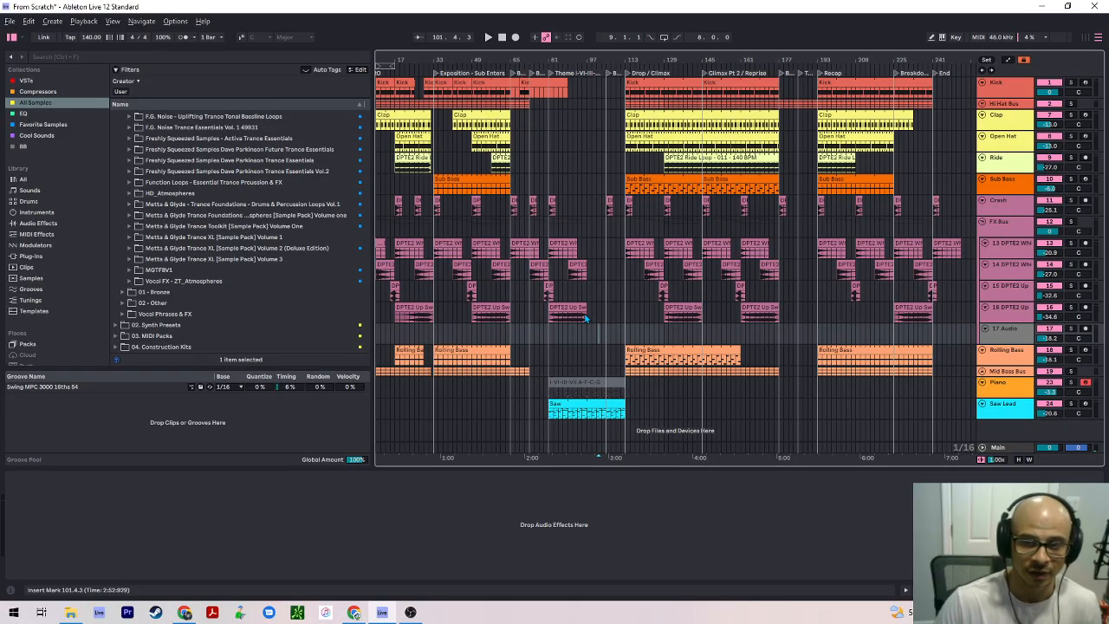
click(594, 375)
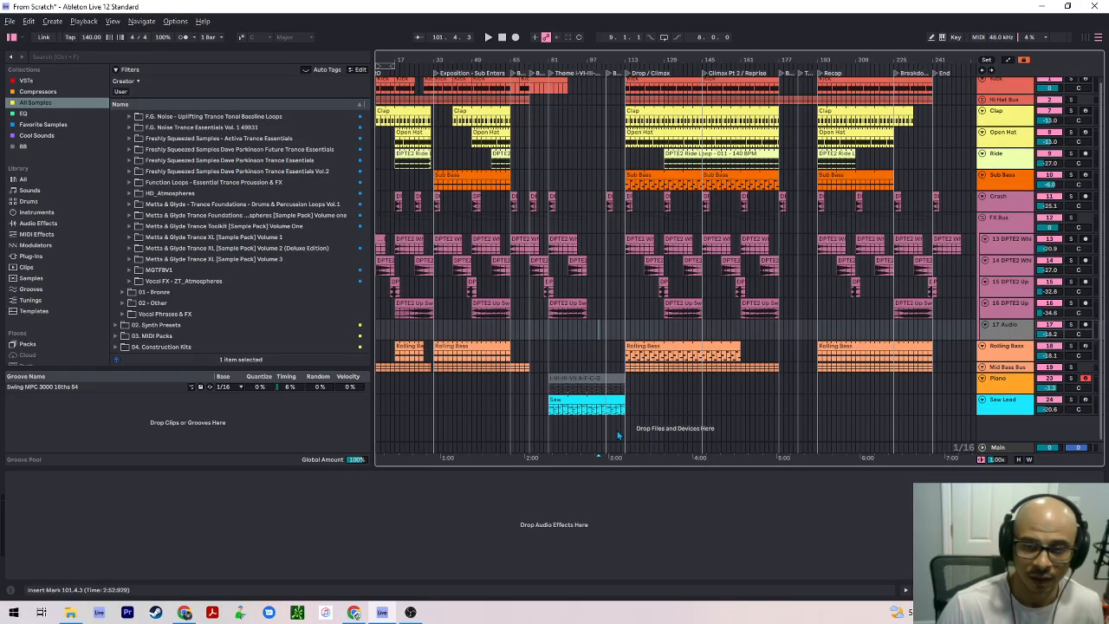
click(567, 413)
key(a)
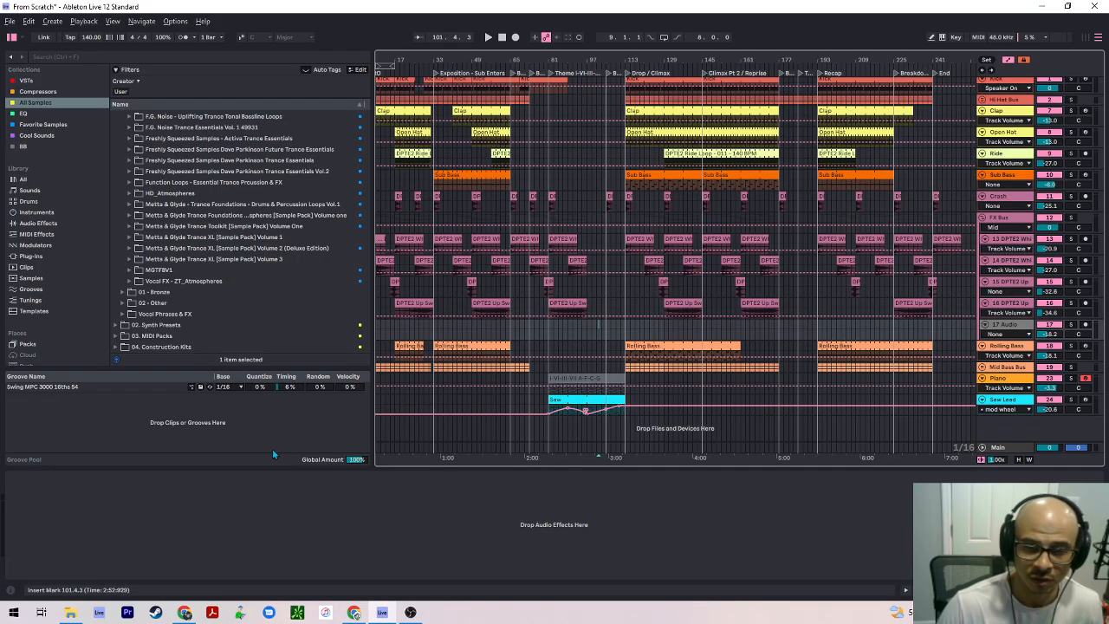
key(a)
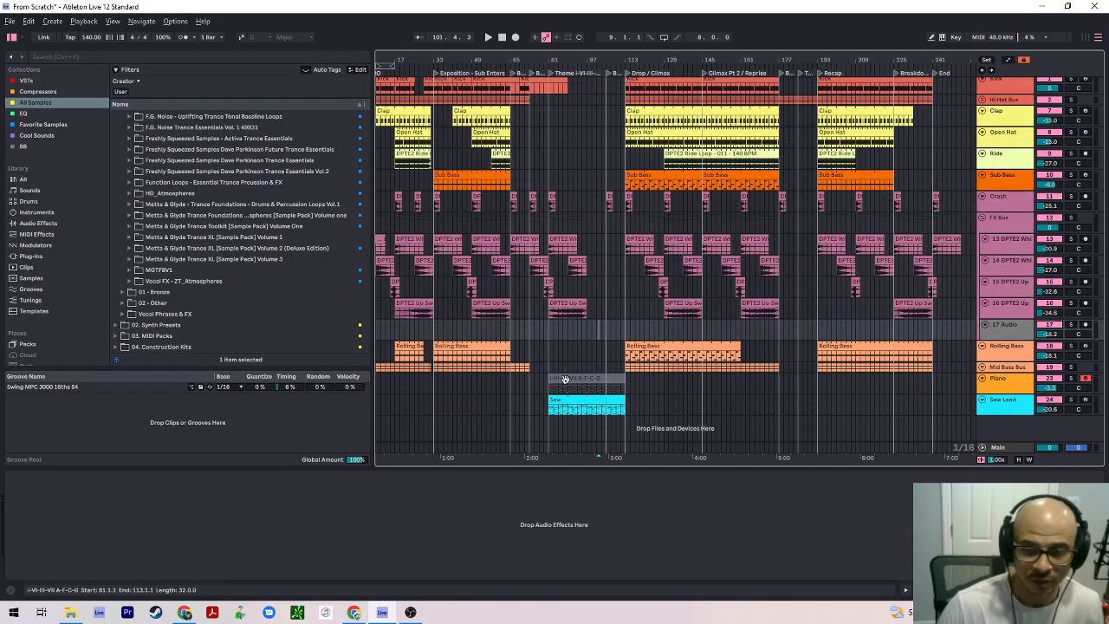
Reactivate the Piano chord clip and duplicate the 32-bar Saw clip into the Drop / Climax at bar 113
click(567, 379)
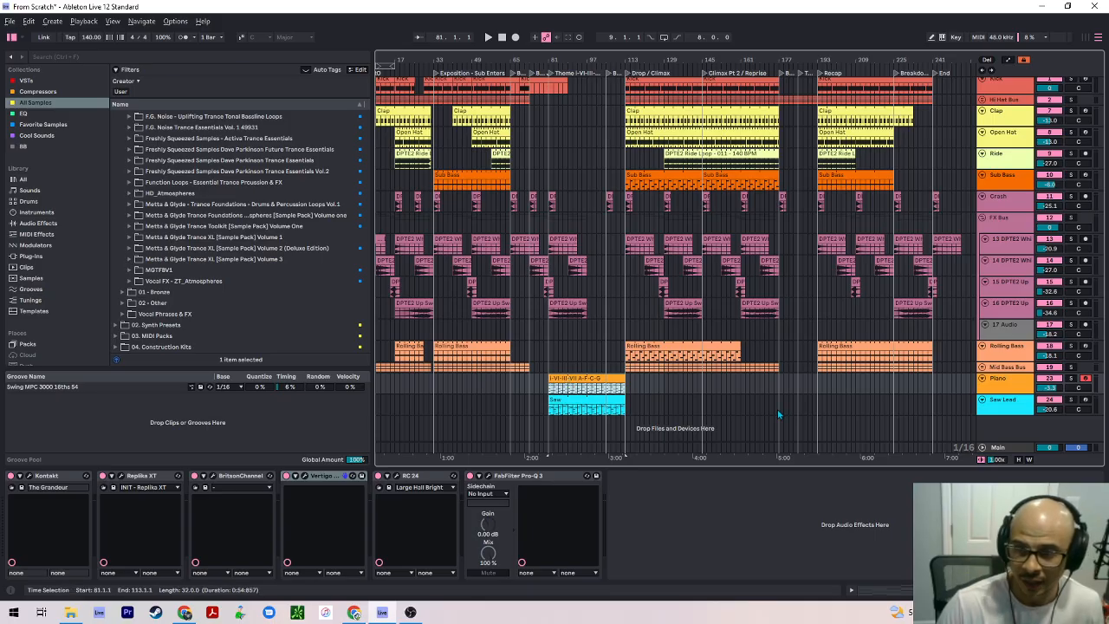
click(602, 406)
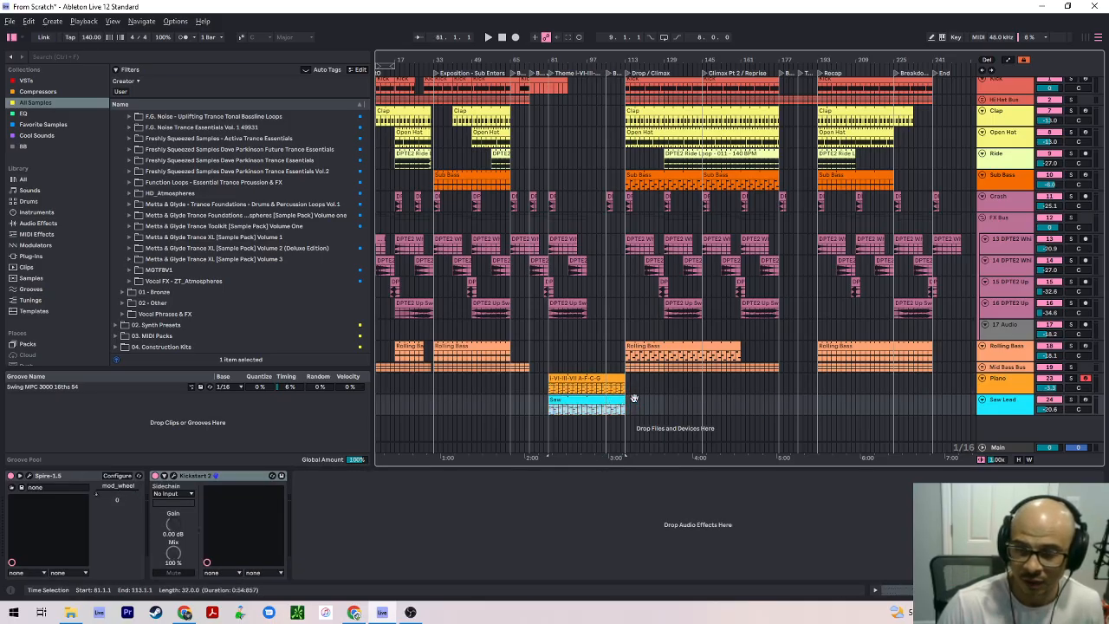
key(ctrl+d)
click(631, 326)
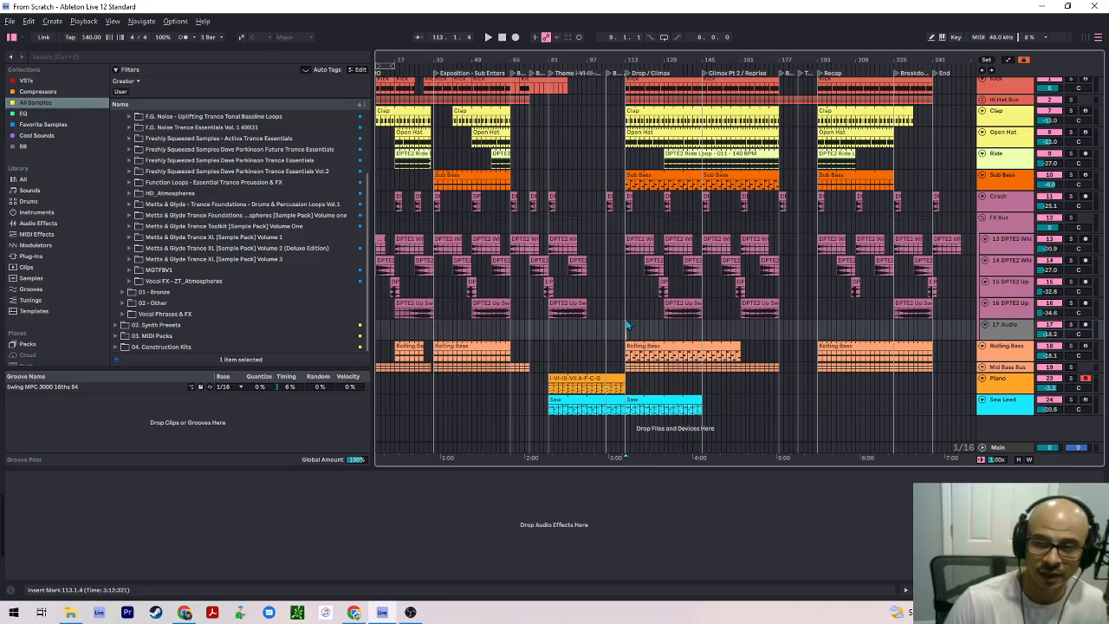